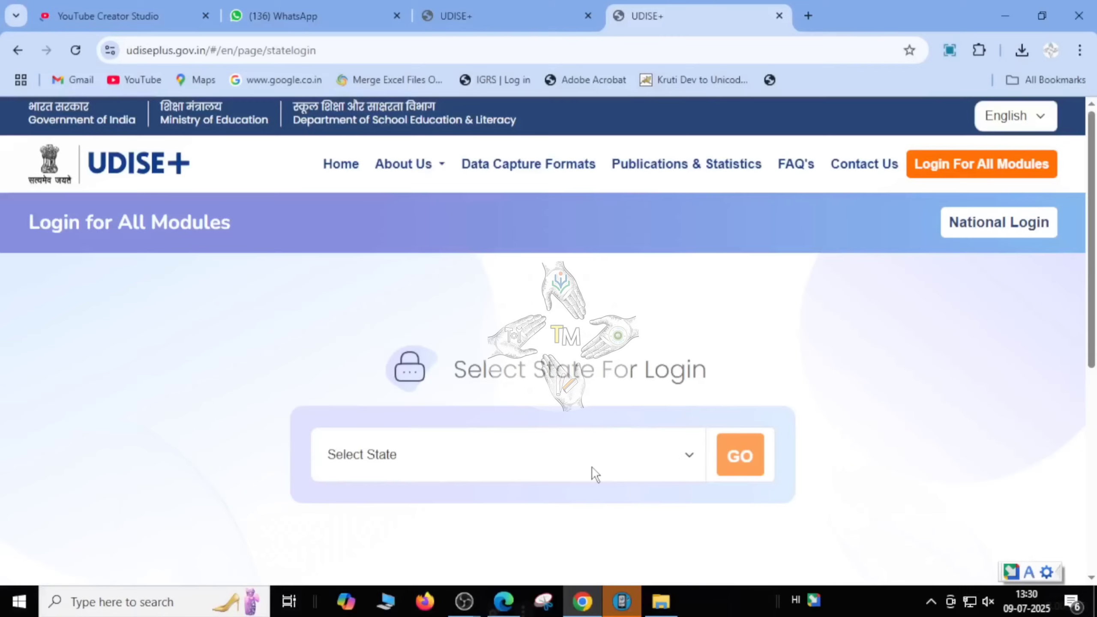
# Step: Choose UTTAR PRADESH as the login state and open the login page for Profile & Facilities 2025-26
pyautogui.scroll(-2, 465, 490)
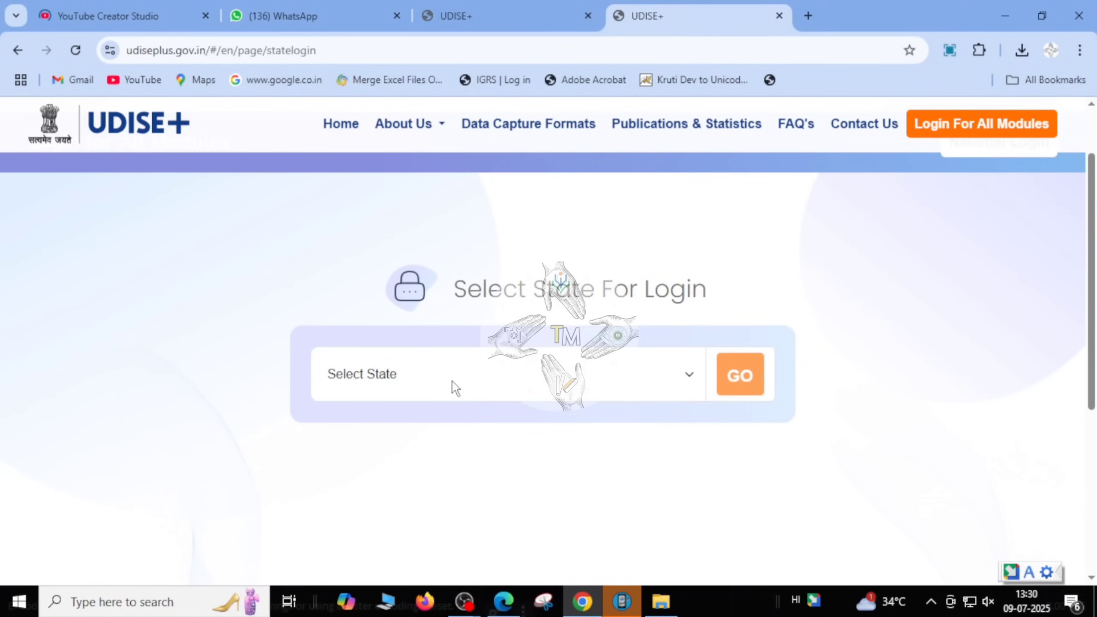
pyautogui.click(453, 384)
pyautogui.scroll(-10, 443, 251)
pyautogui.click(415, 230)
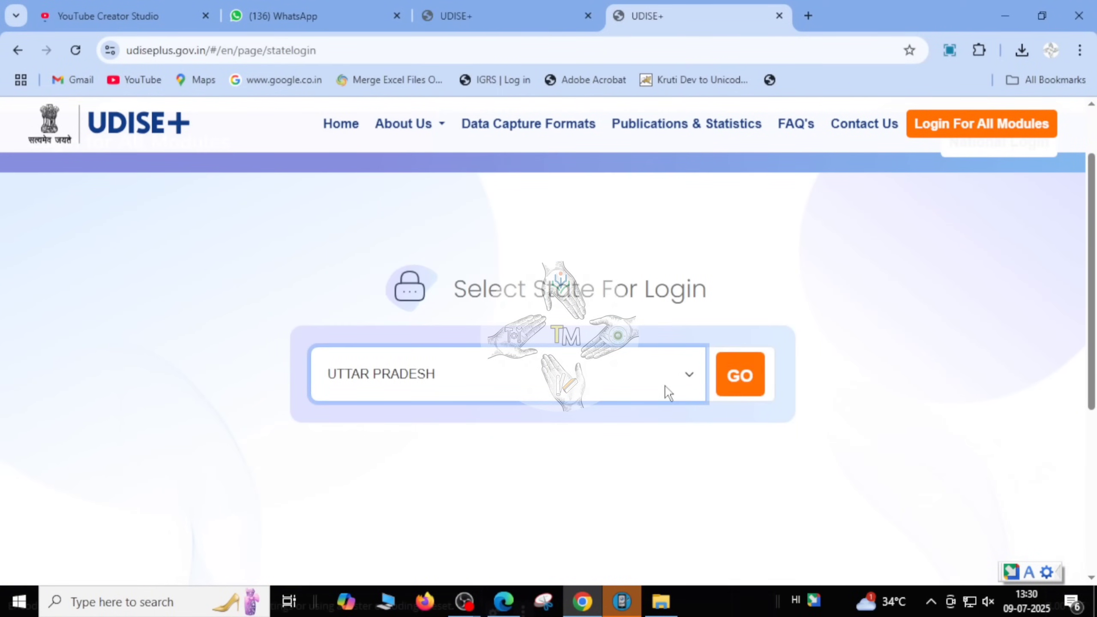
pyautogui.click(736, 384)
pyautogui.scroll(-3, 721, 375)
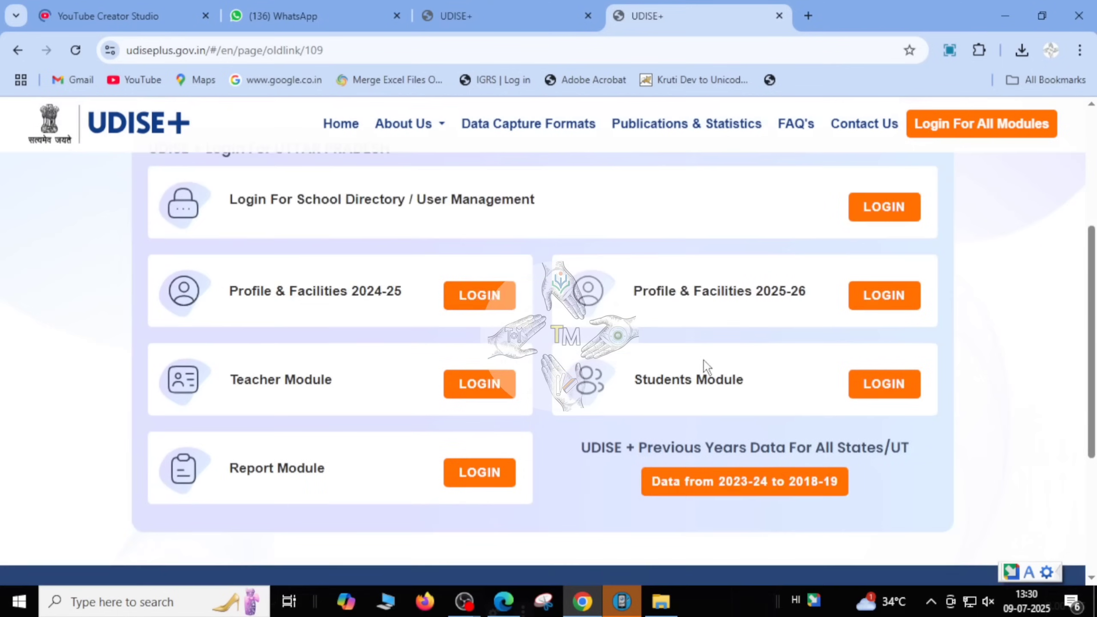
pyautogui.click(879, 298)
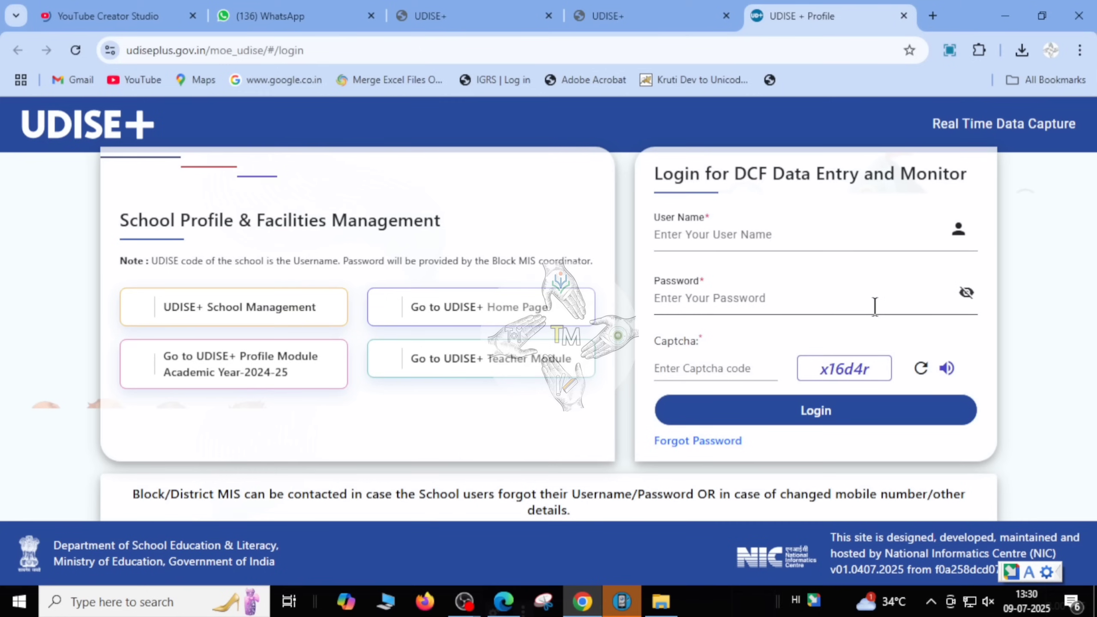
# Step: Enter the displayed captcha code and log in to DCF data entry with the saved school credentials
pyautogui.click(734, 368)
pyautogui.write('x16d4r')
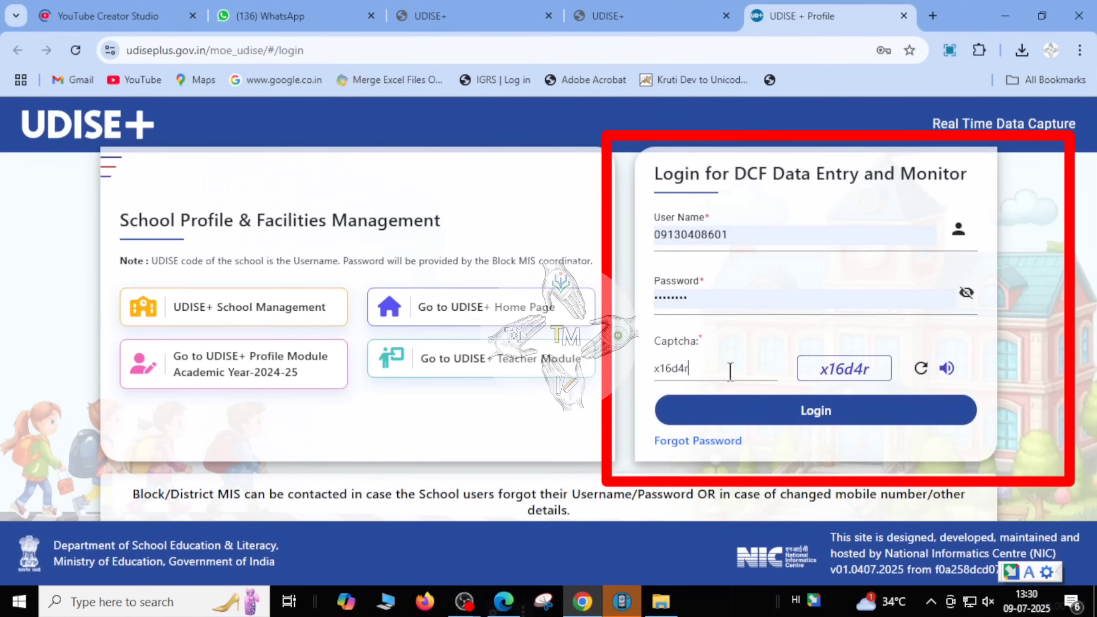
pyautogui.click(816, 411)
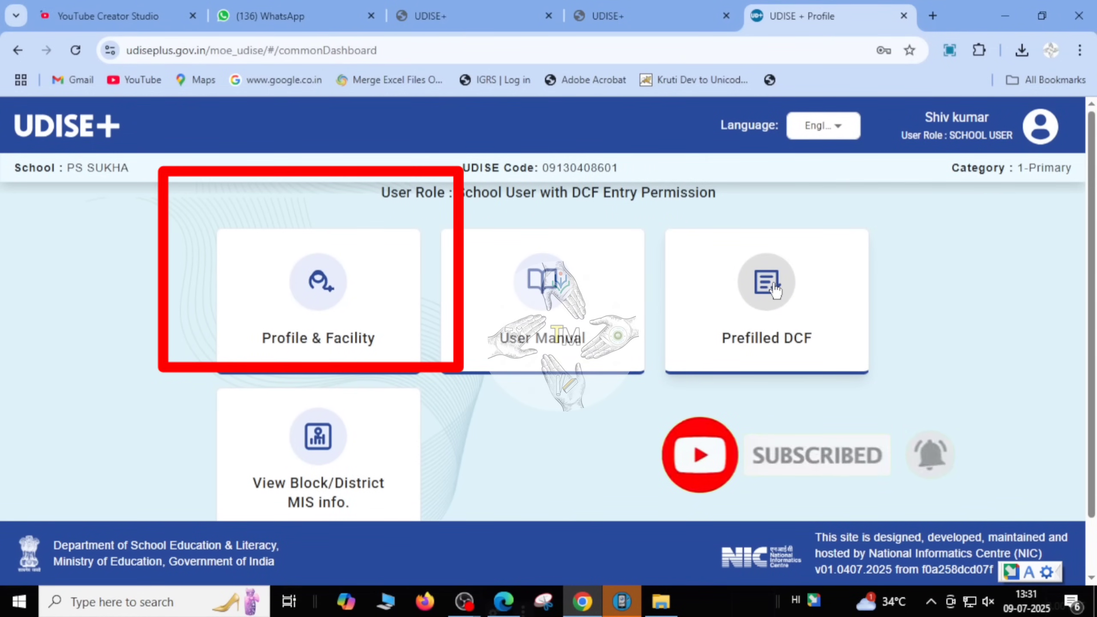
# Step: Open the Profile & Facility module for the school
pyautogui.scroll(-1, 774, 289)
pyautogui.scroll(1, 775, 290)
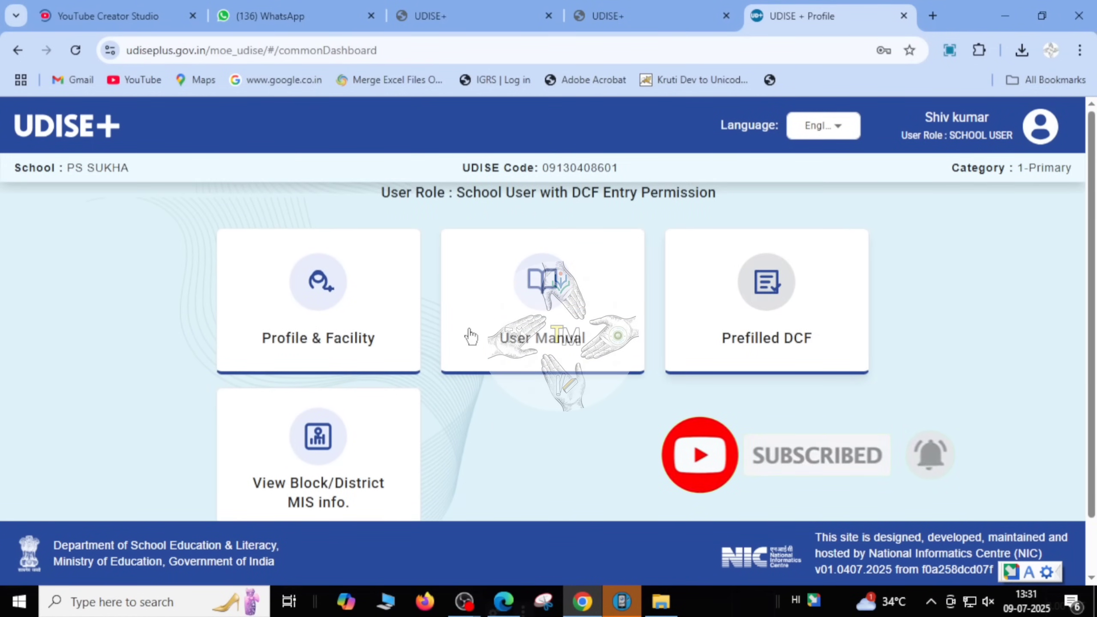
pyautogui.click(352, 326)
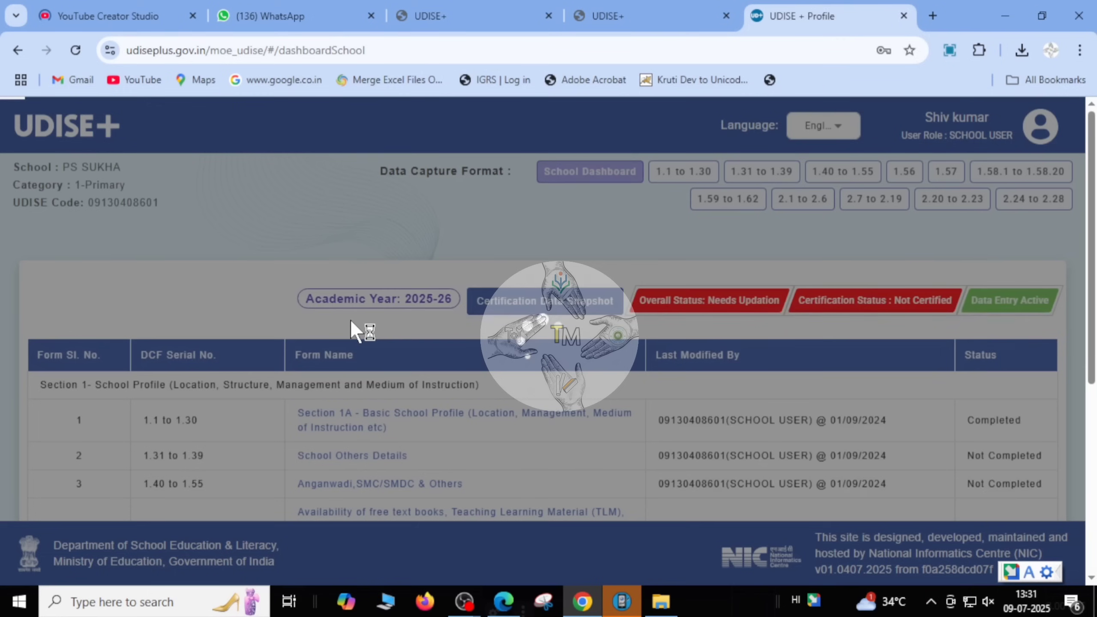
# Step: Switch the language of the school dashboard to हिंदी
pyautogui.scroll(-2, 352, 328)
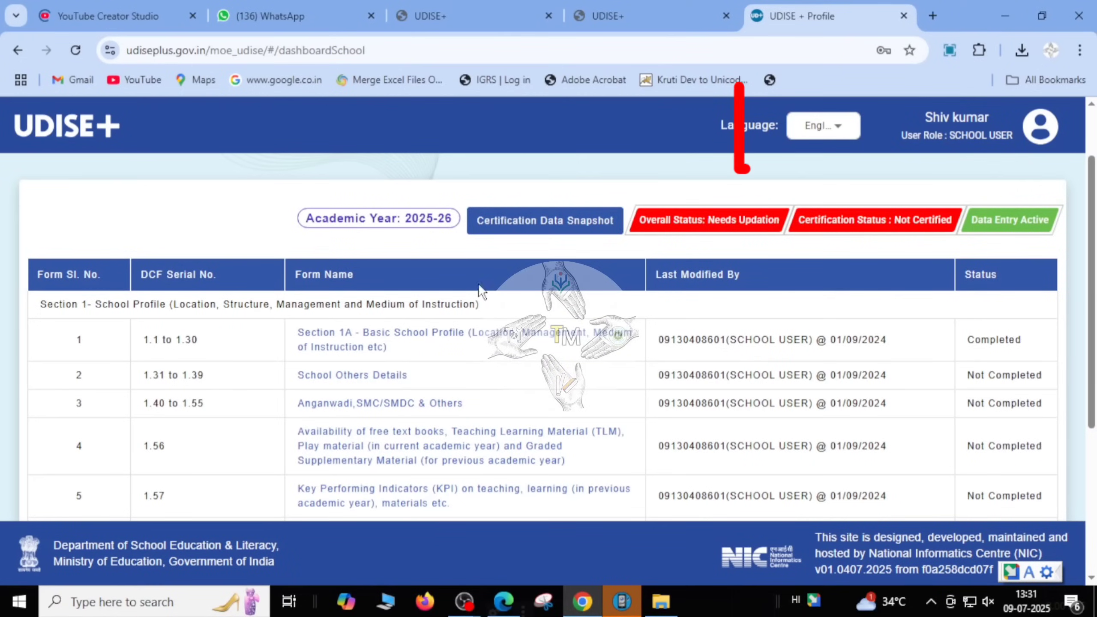
pyautogui.scroll(2, 419, 216)
pyautogui.click(834, 128)
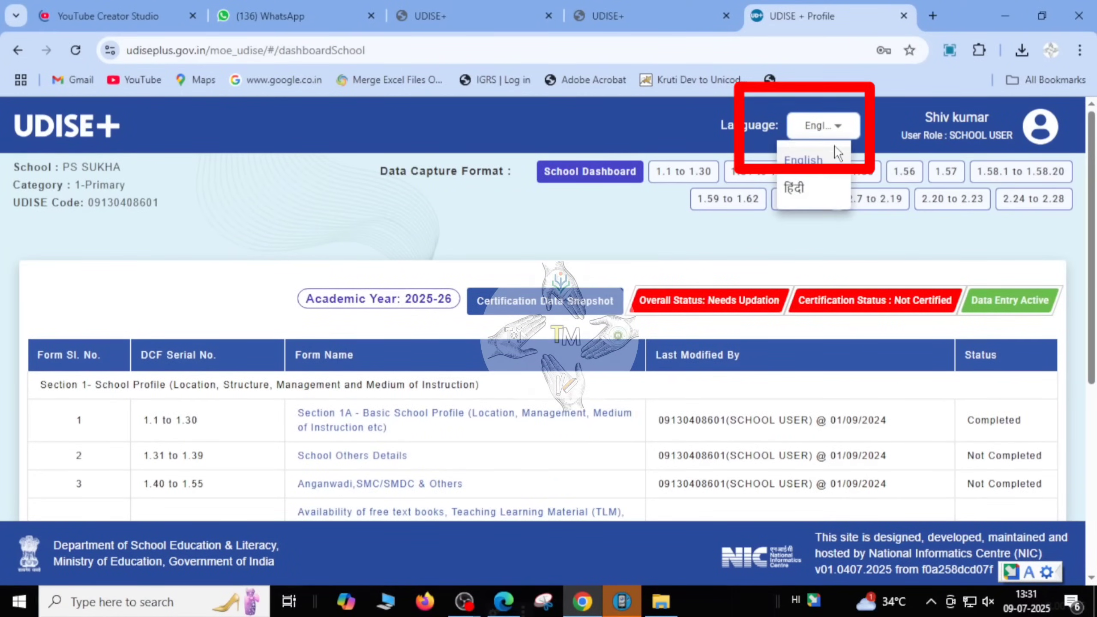
pyautogui.click(820, 186)
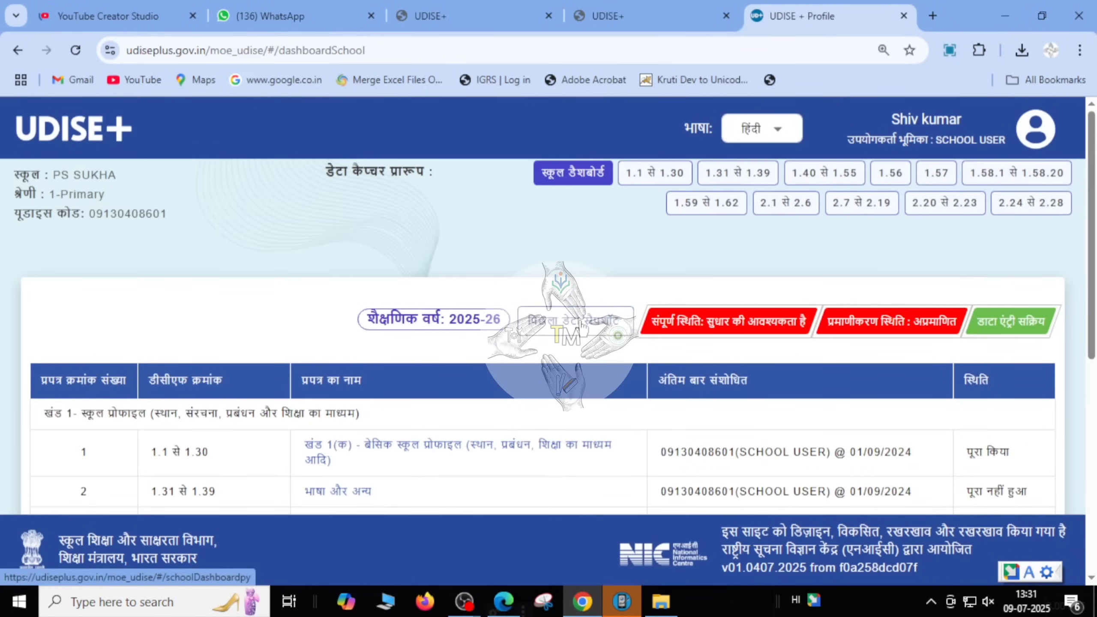
# Step: Review the DCF serial numbers and completion status of the forms listed on the school dashboard
pyautogui.scroll(-4, 584, 328)
pyautogui.scroll(2, 583, 328)
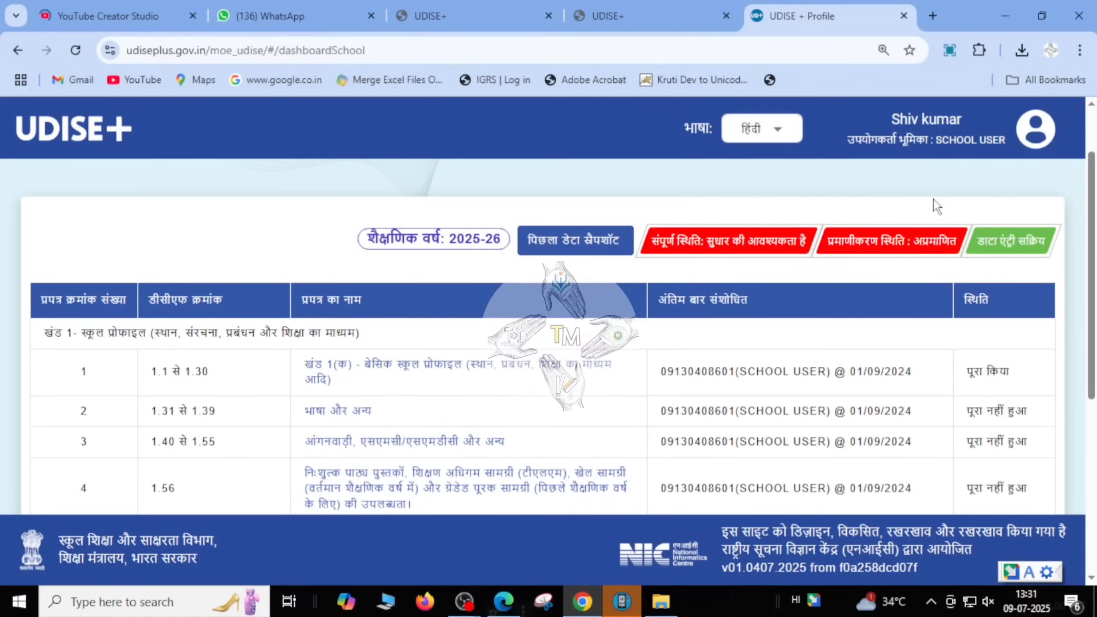
pyautogui.scroll(-2, 1033, 242)
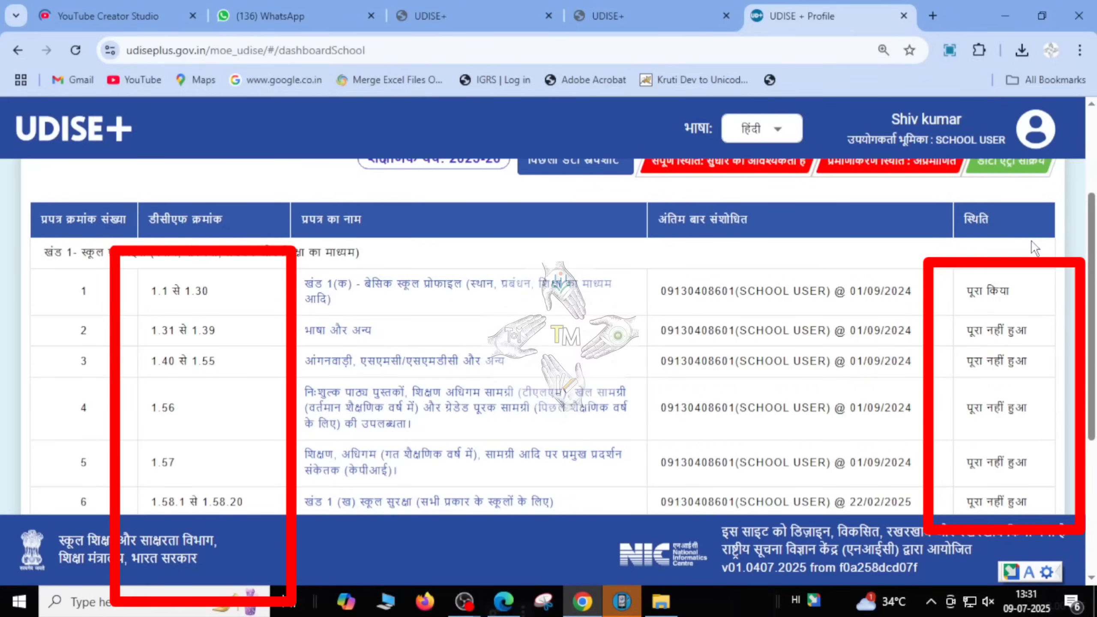
pyautogui.scroll(-2, 1035, 248)
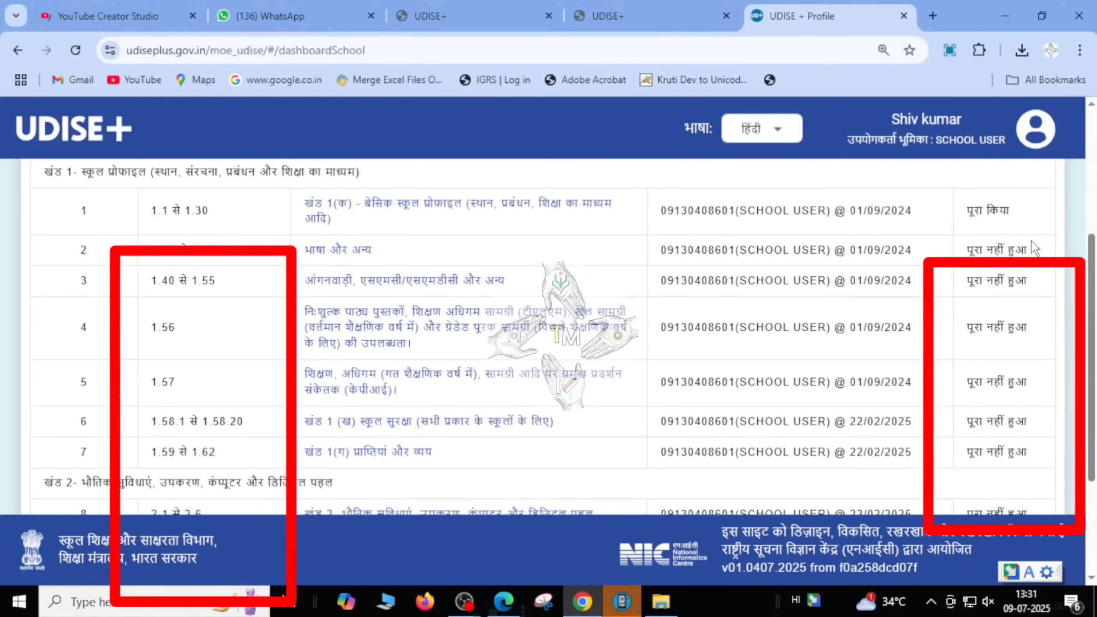
pyautogui.scroll(-2, 1035, 249)
pyautogui.scroll(8, 1035, 248)
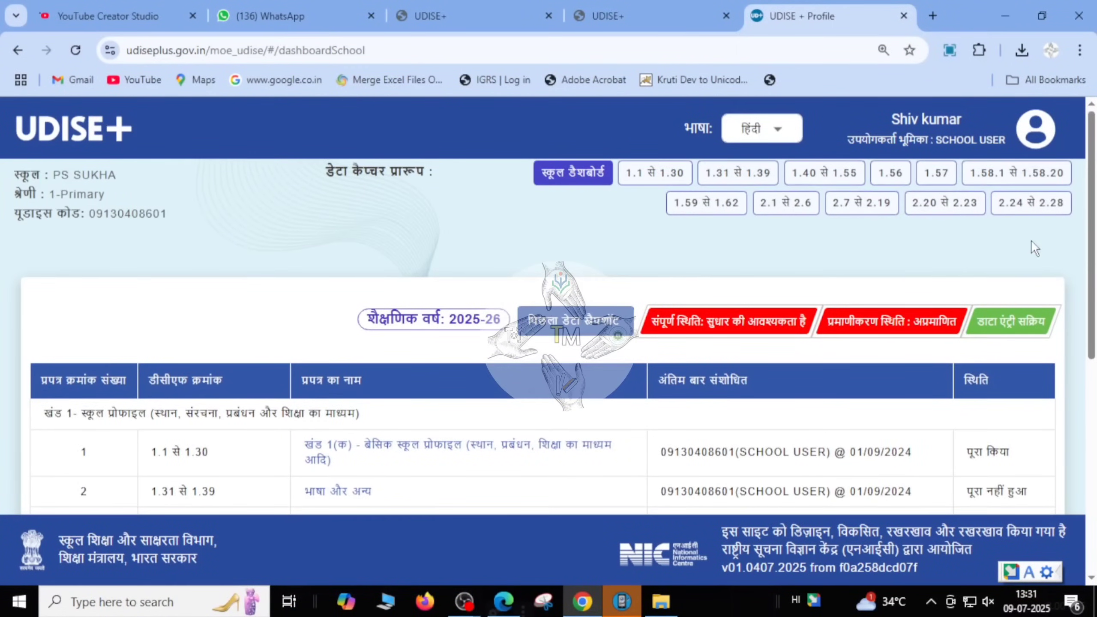
# Step: Open section 1.1 to 1.30 and review the basic school profile, including location, address and contact details
pyautogui.click(653, 173)
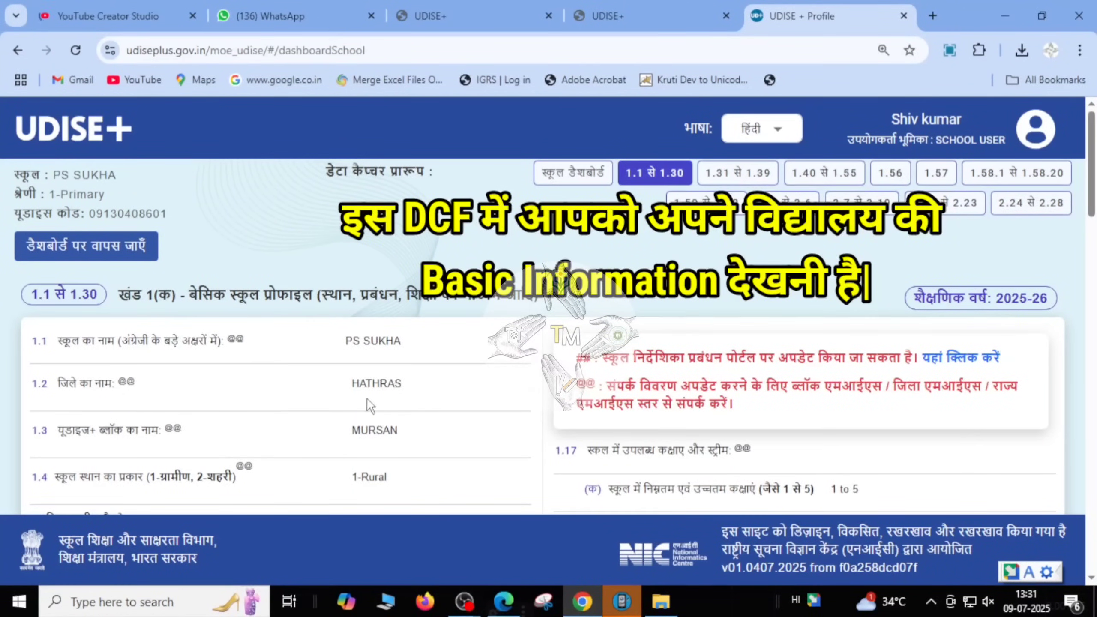
pyautogui.scroll(-3, 399, 424)
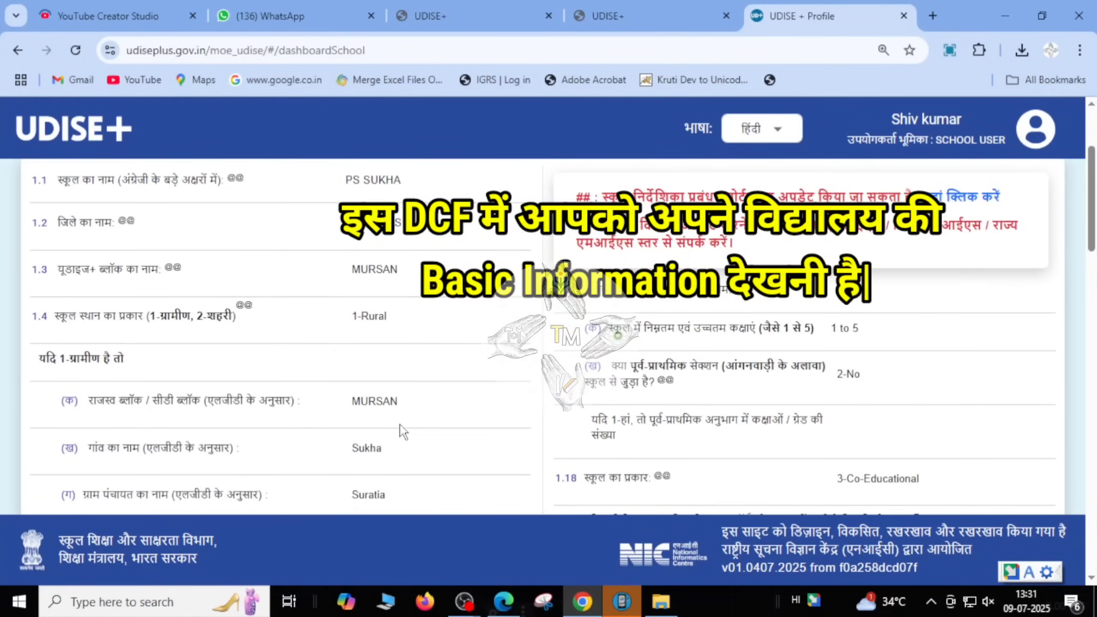
pyautogui.scroll(-2, 402, 428)
pyautogui.scroll(-6, 399, 423)
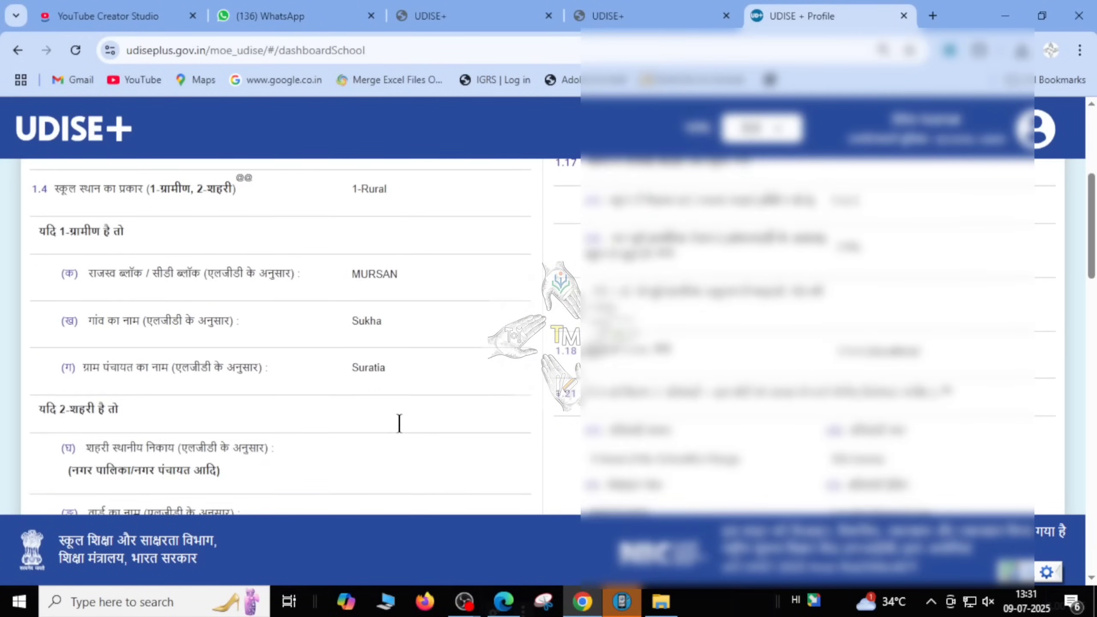
pyautogui.scroll(-2, 402, 427)
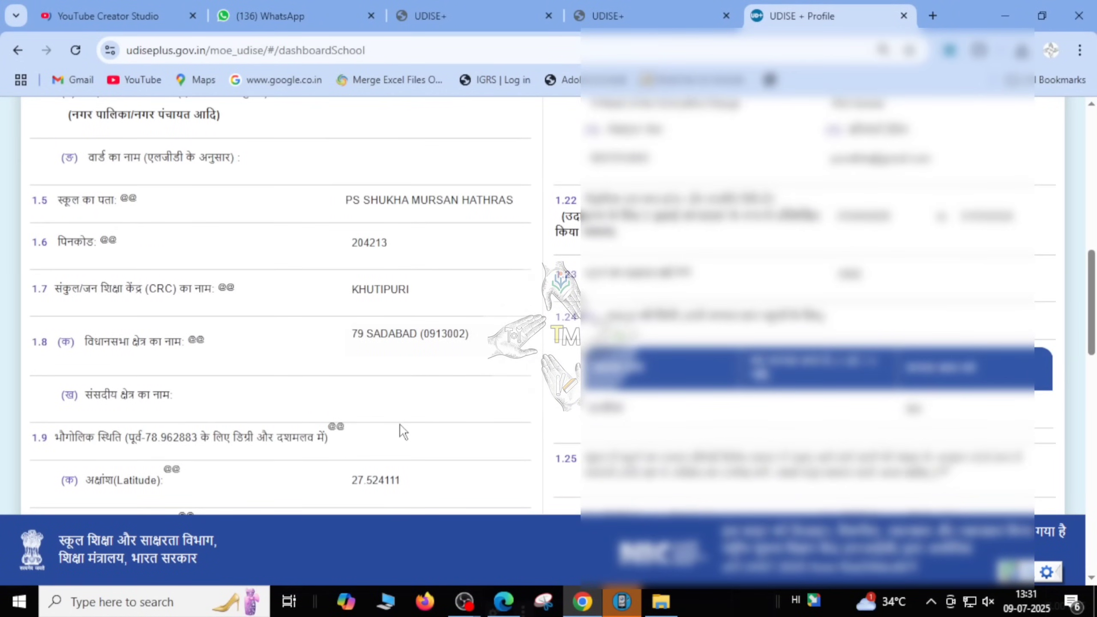
pyautogui.scroll(-4, 402, 431)
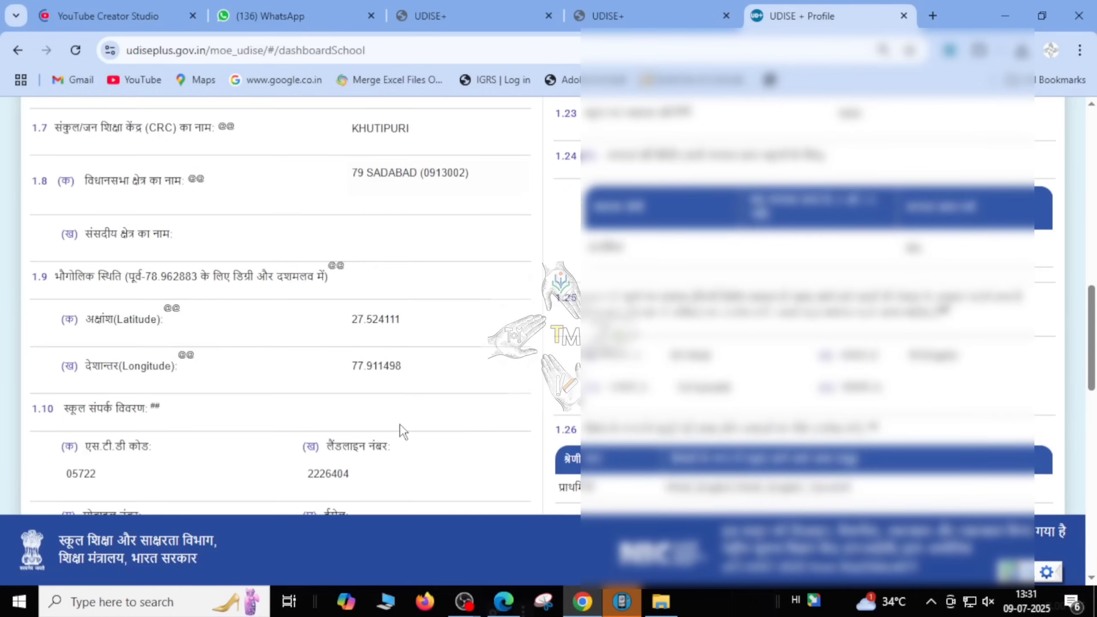
pyautogui.scroll(10, 403, 431)
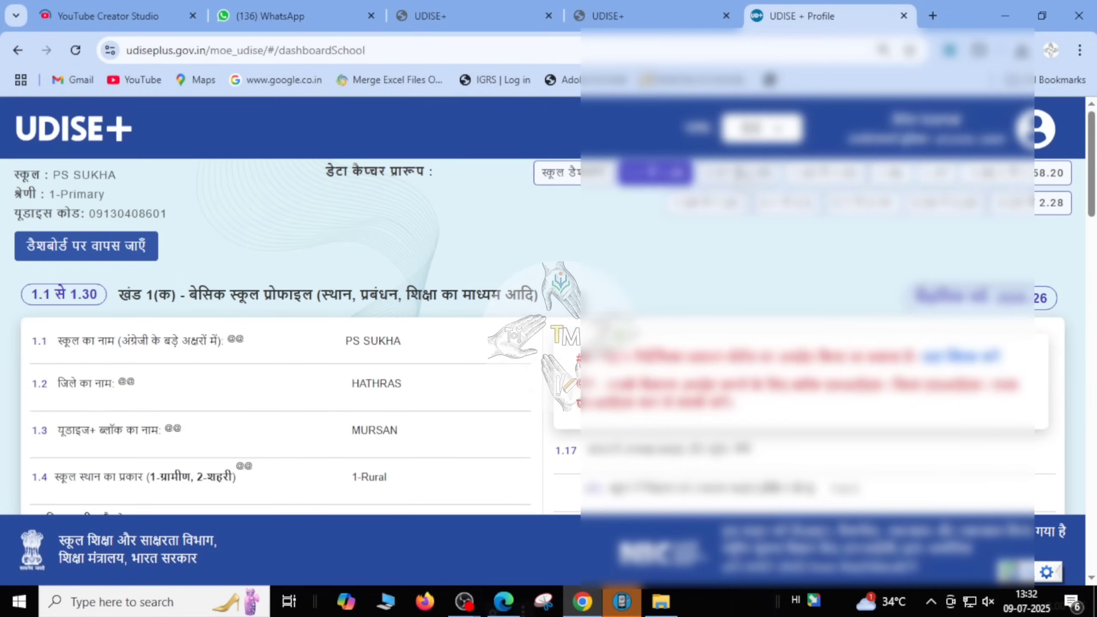
# Step: Open section 1.31 to 1.39 and choose 3 - Non-Residential for the residential school question 1.33
pyautogui.click(738, 173)
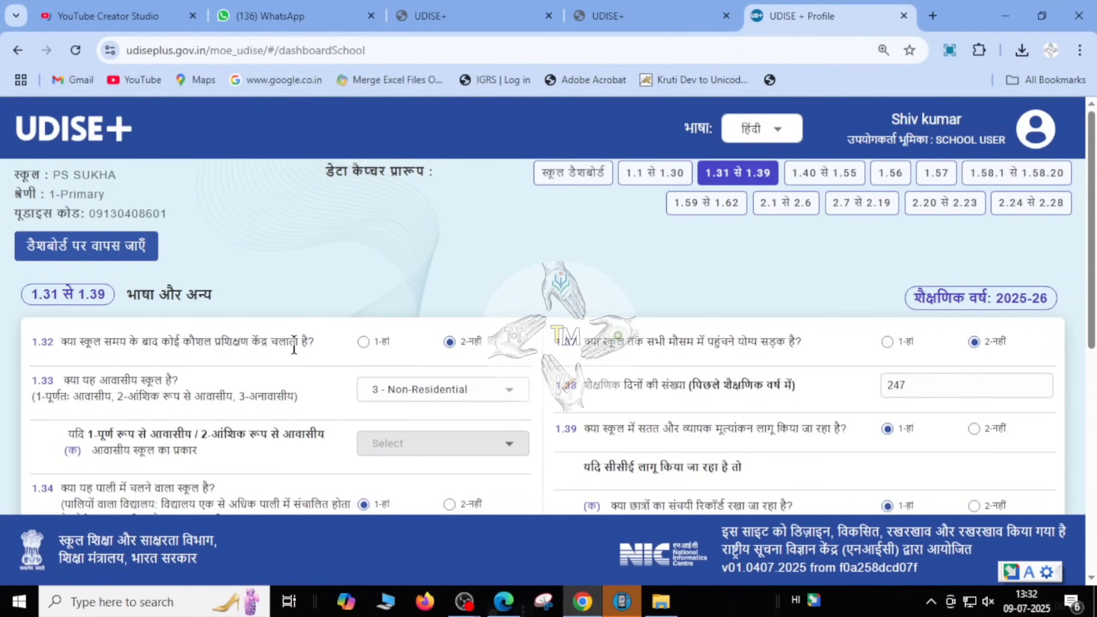
pyautogui.moveTo(61, 341); pyautogui.dragTo(298, 342)
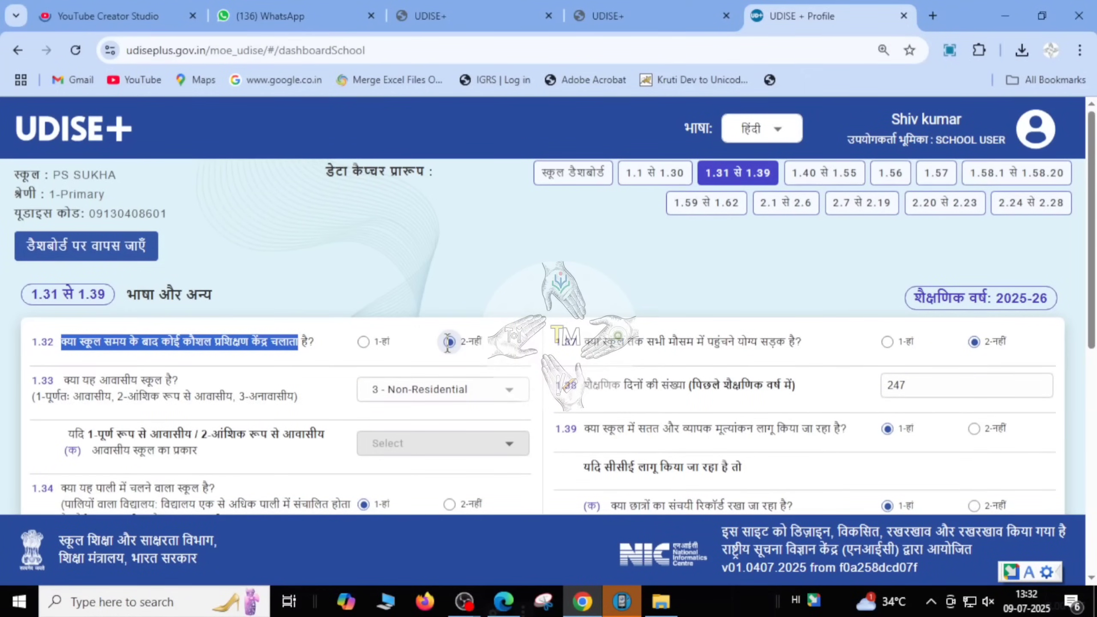
pyautogui.scroll(-2, 448, 342)
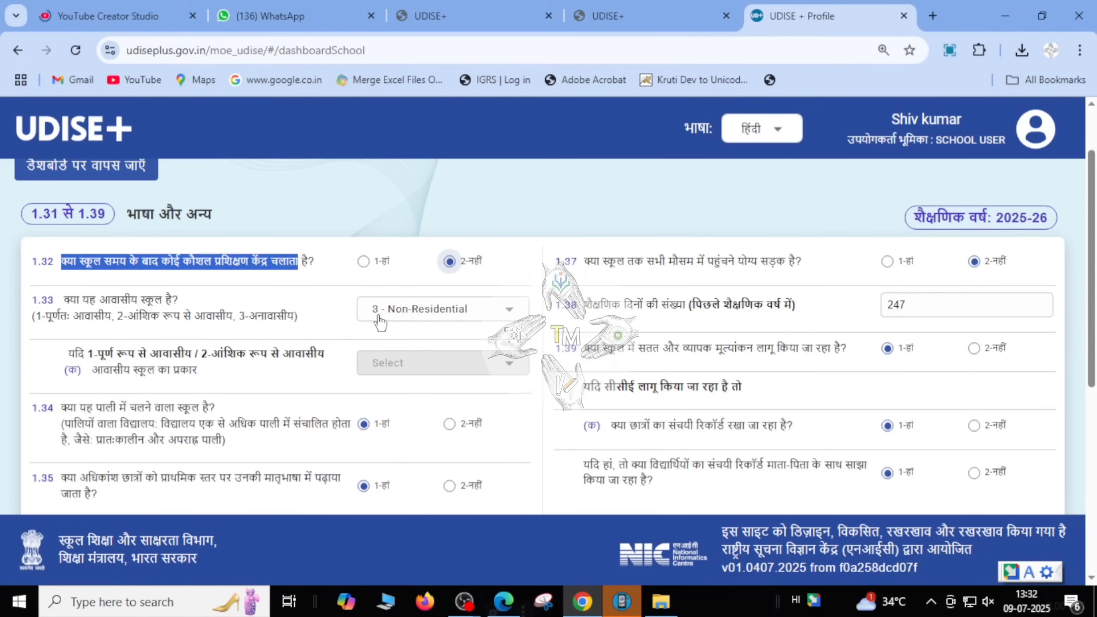
pyautogui.click(410, 309)
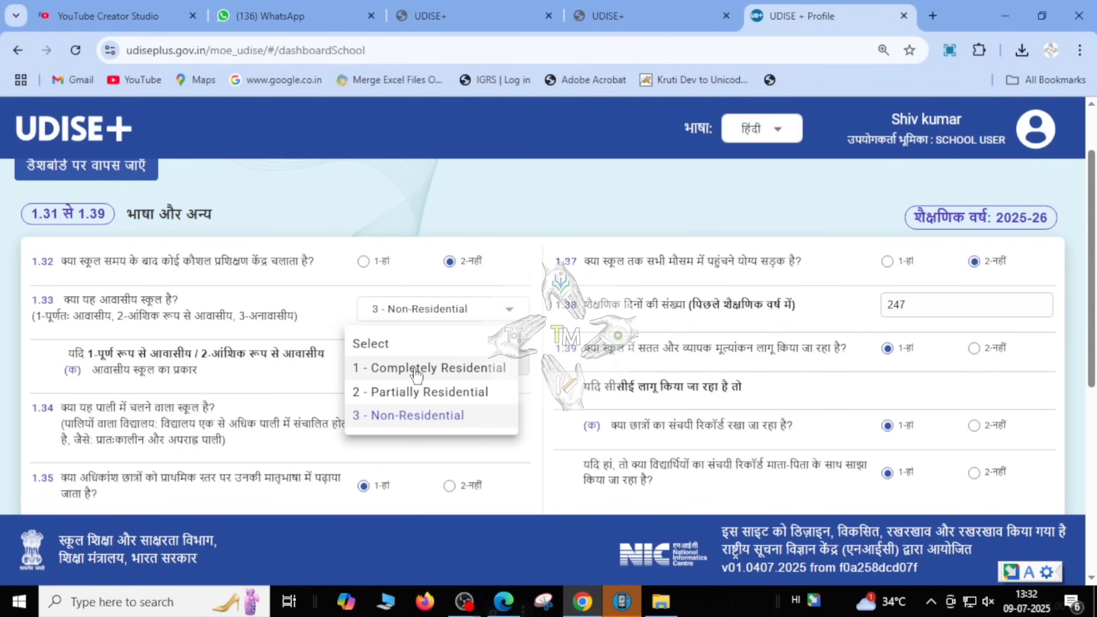
pyautogui.click(405, 415)
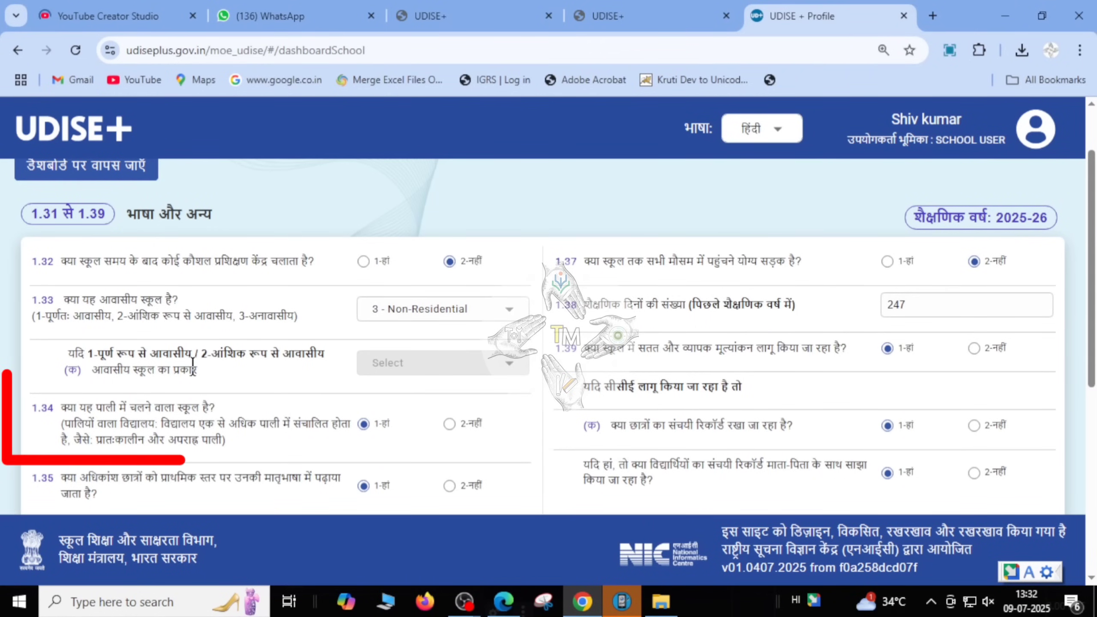
# Step: Answer question 1.34, on whether the school runs in shifts, with 2-नहीं, and check mother-tongue question 1.35
pyautogui.scroll(-2, 193, 366)
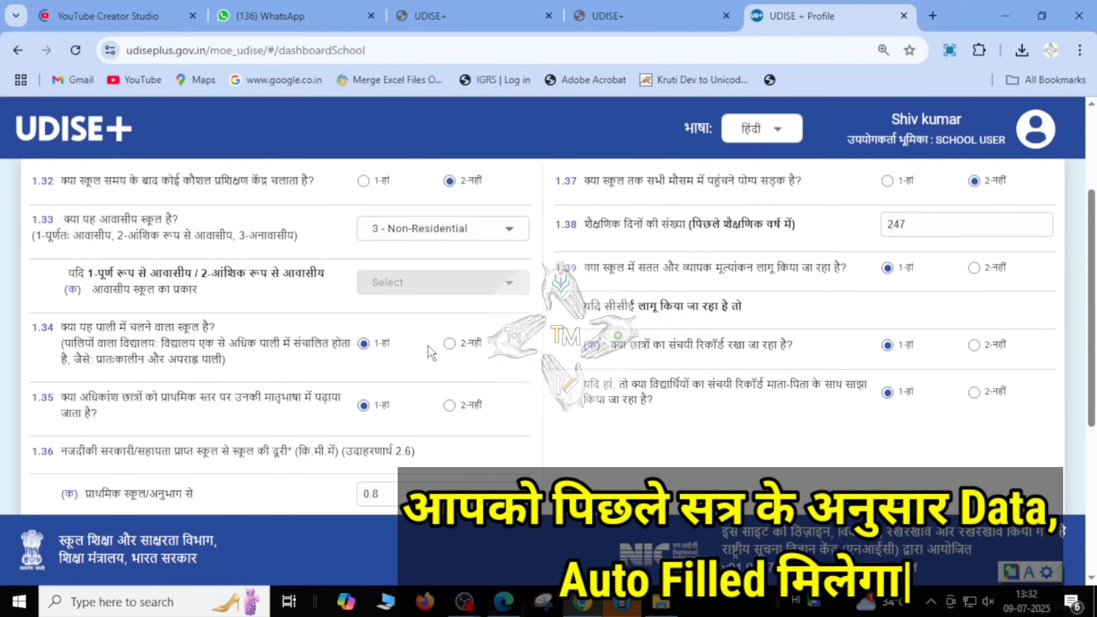
pyautogui.click(449, 344)
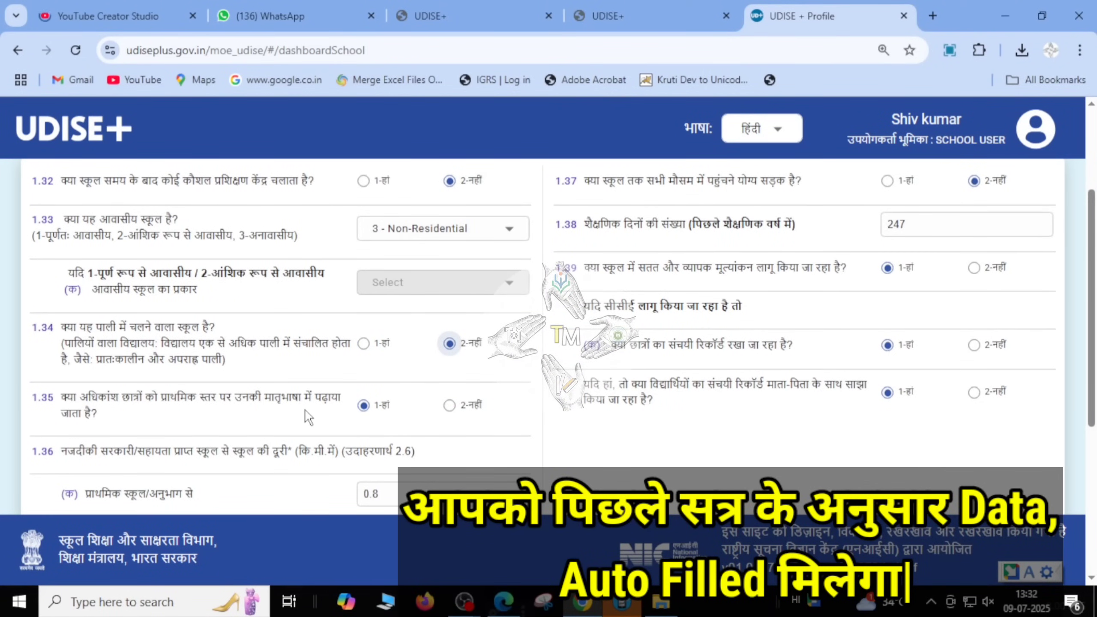
pyautogui.moveTo(61, 397); pyautogui.dragTo(347, 407)
pyautogui.click(328, 412)
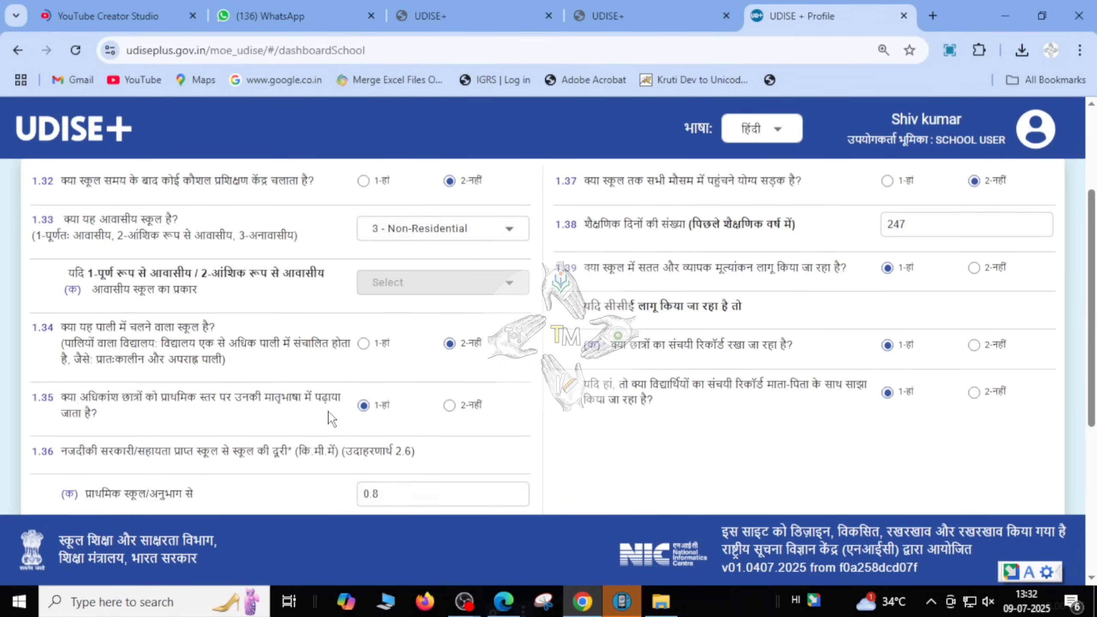
# Step: Check the distances to the nearest primary, upper primary, secondary and higher secondary schools in question 1.36
pyautogui.scroll(-3, 354, 416)
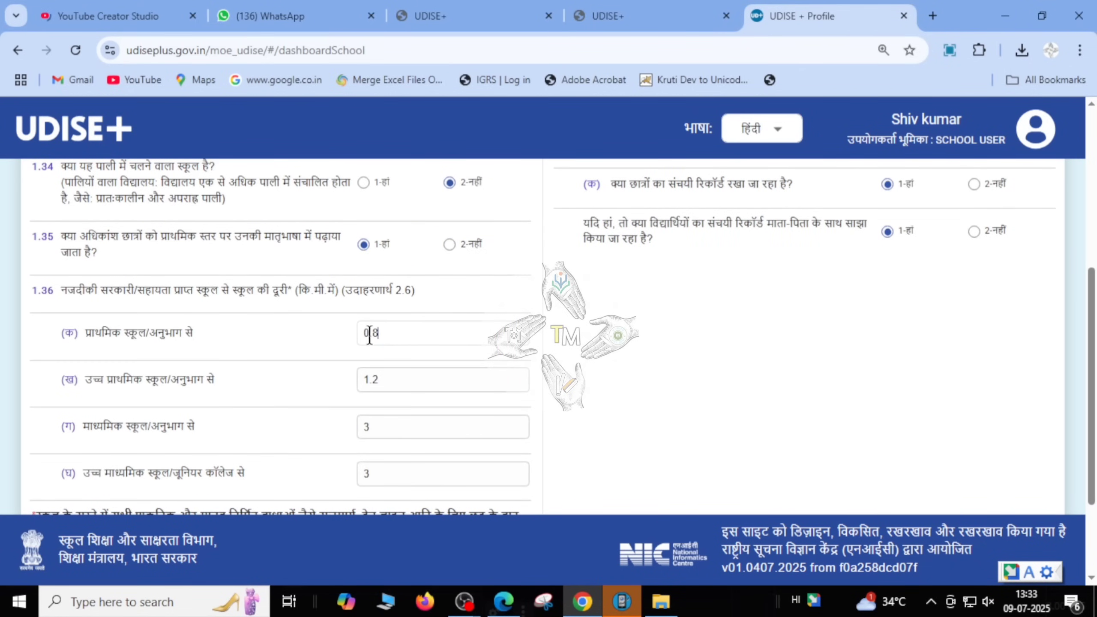
pyautogui.moveTo(63, 297); pyautogui.dragTo(349, 320)
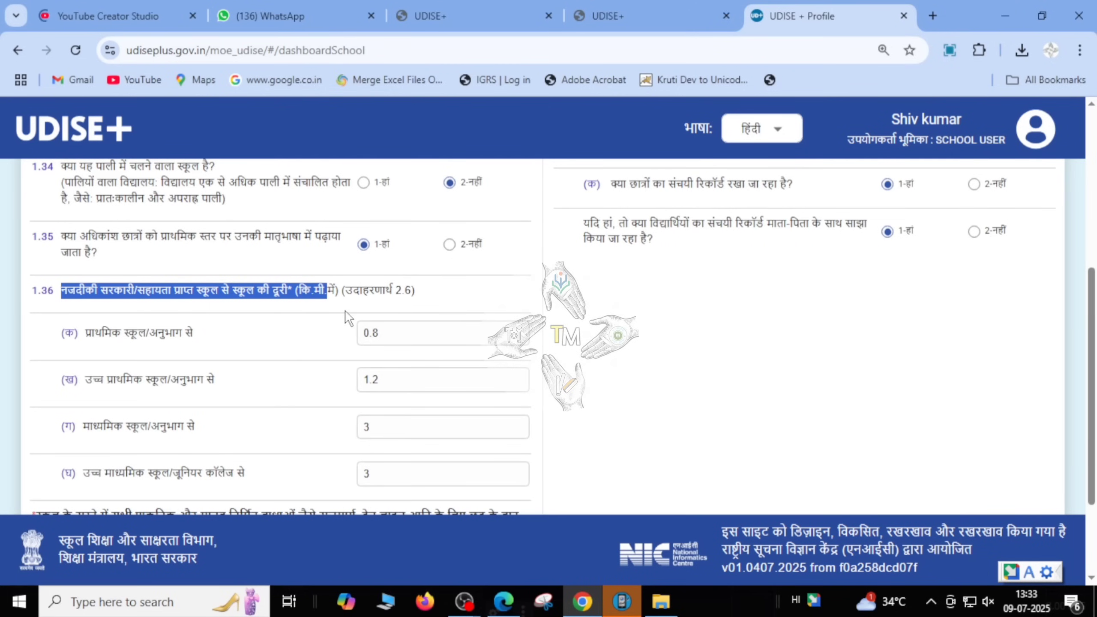
pyautogui.click(335, 394)
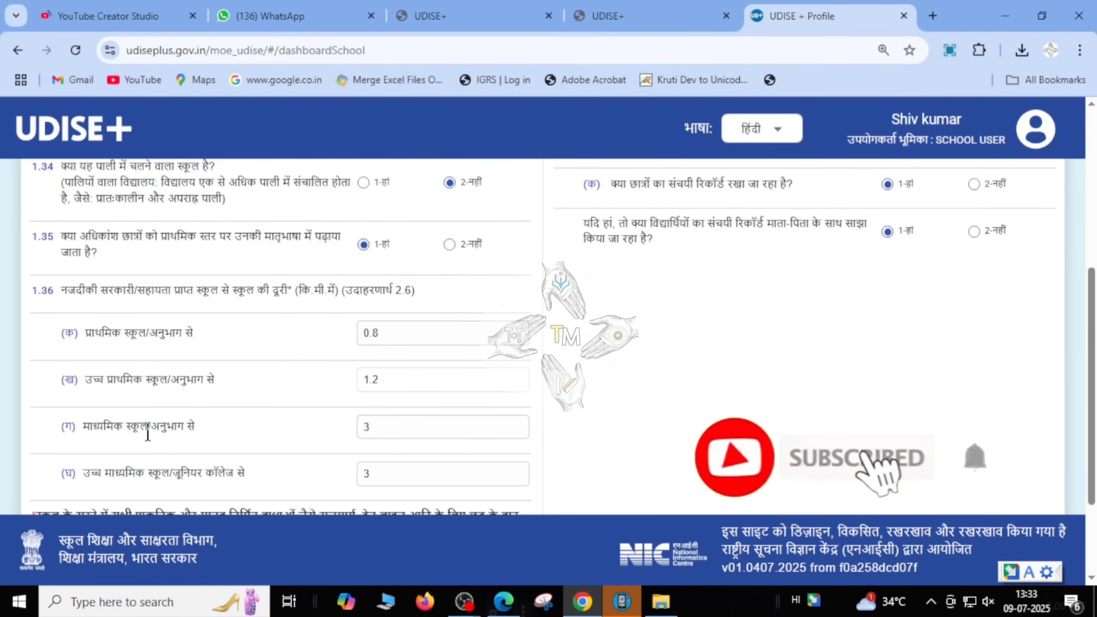
pyautogui.scroll(-1, 405, 426)
pyautogui.scroll(-2, 405, 425)
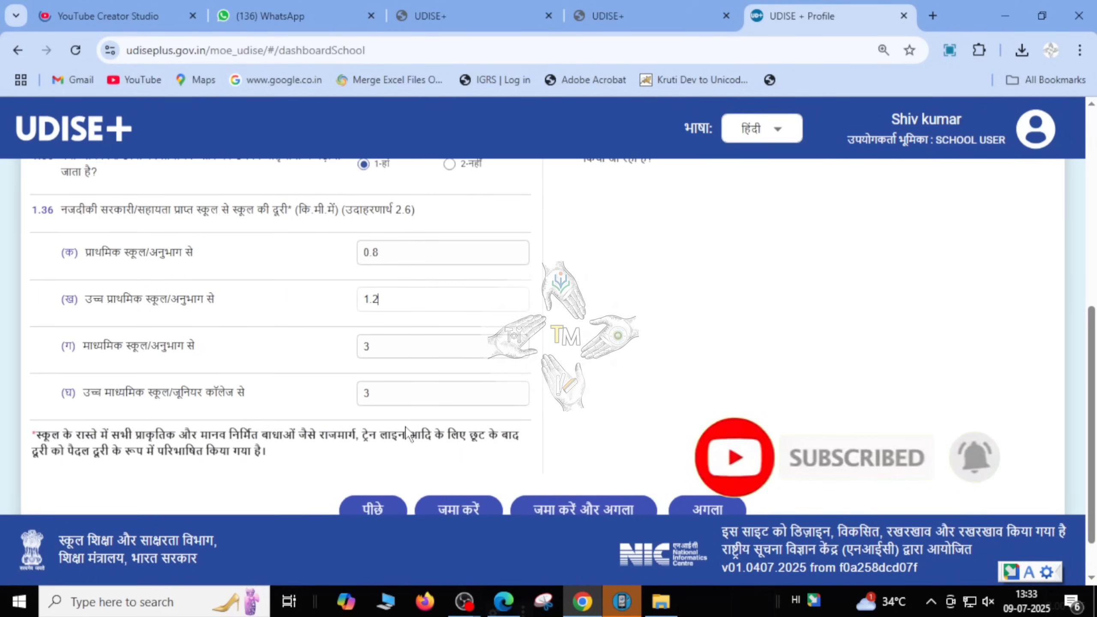
pyautogui.click(391, 350)
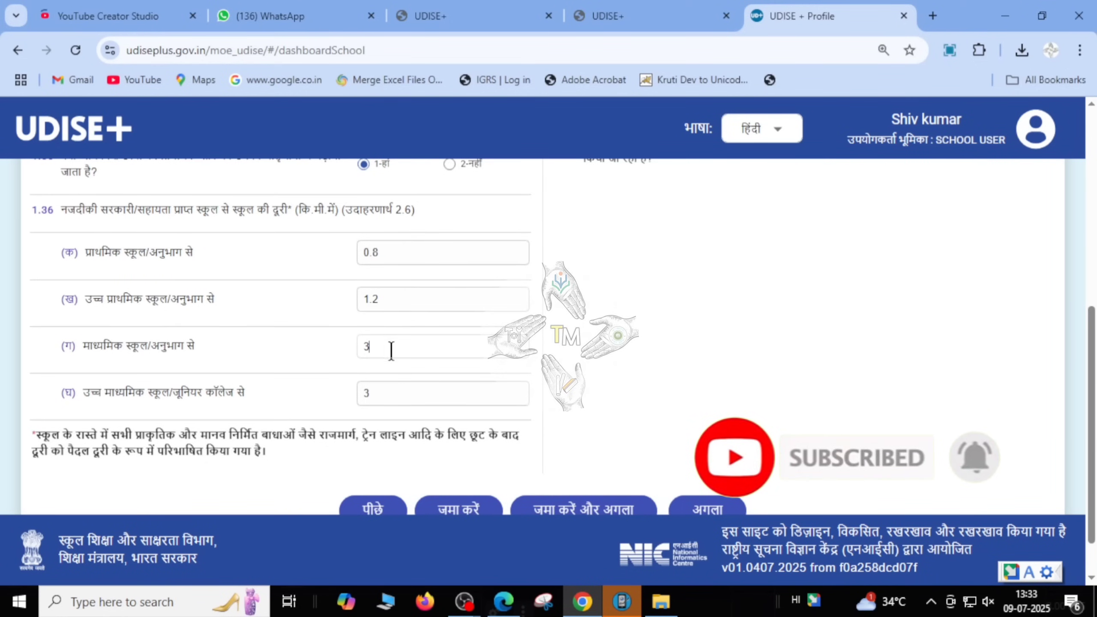
pyautogui.click(393, 400)
pyautogui.scroll(8, 394, 402)
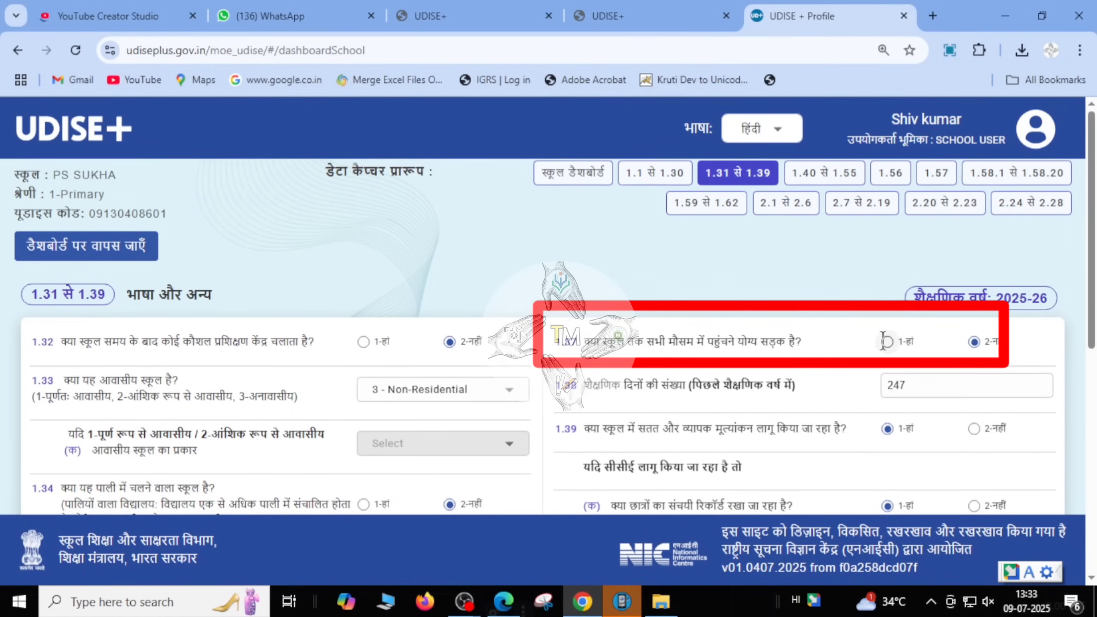
# Step: Answer question 1.37, on all-weather road access, with 2-नहीं and check last year's number of instructional days in question 1.38
pyautogui.click(974, 342)
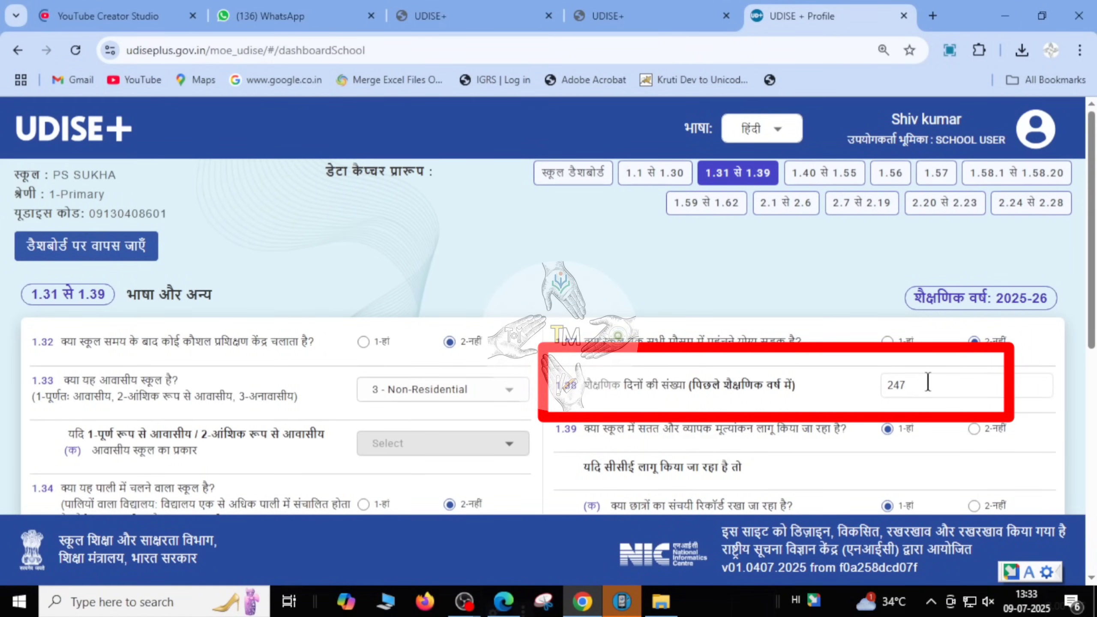
pyautogui.moveTo(885, 384); pyautogui.dragTo(915, 384)
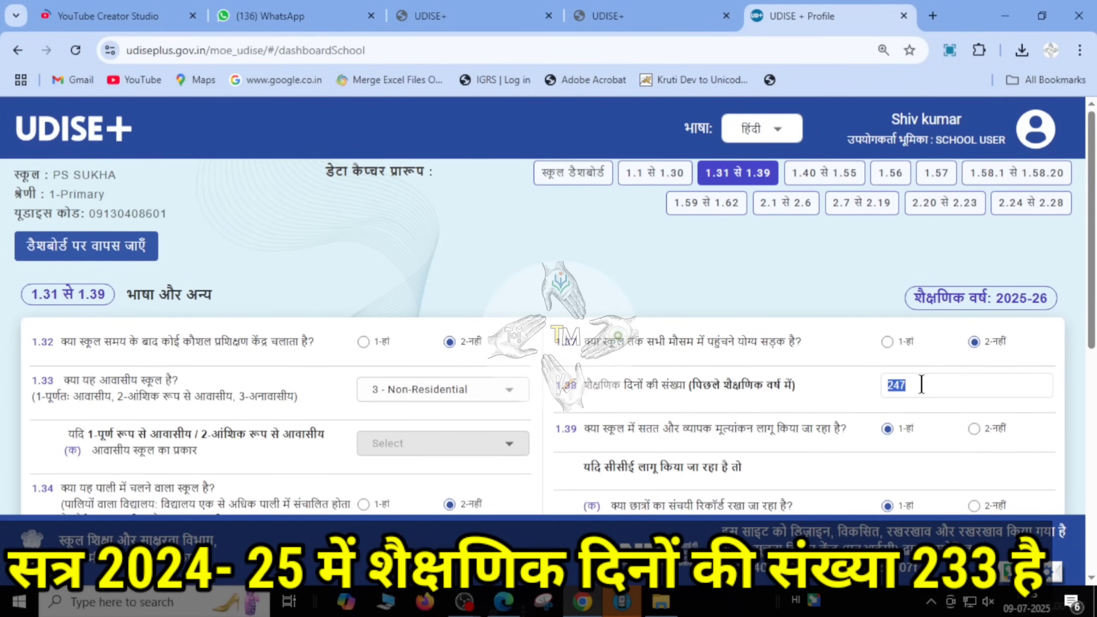
pyautogui.click(921, 384)
# Step: Review question 1.39 on continuous and comprehensive evaluation, and save section 1.31 to 1.39 while moving on to section 1.40 to 1.55
pyautogui.scroll(-2, 916, 390)
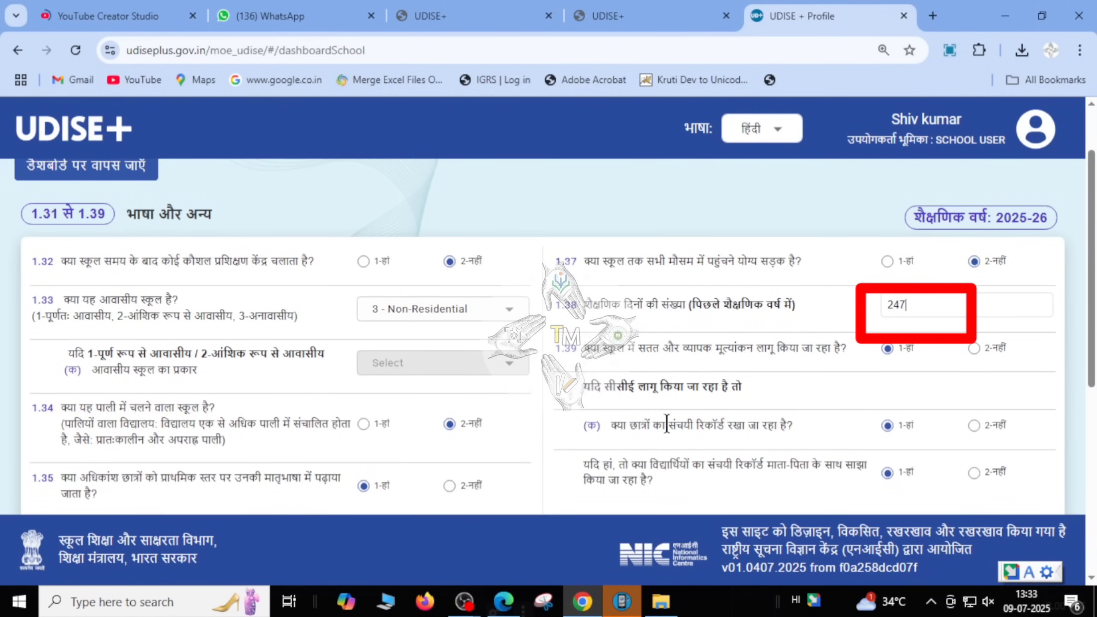
pyautogui.scroll(-2, 885, 438)
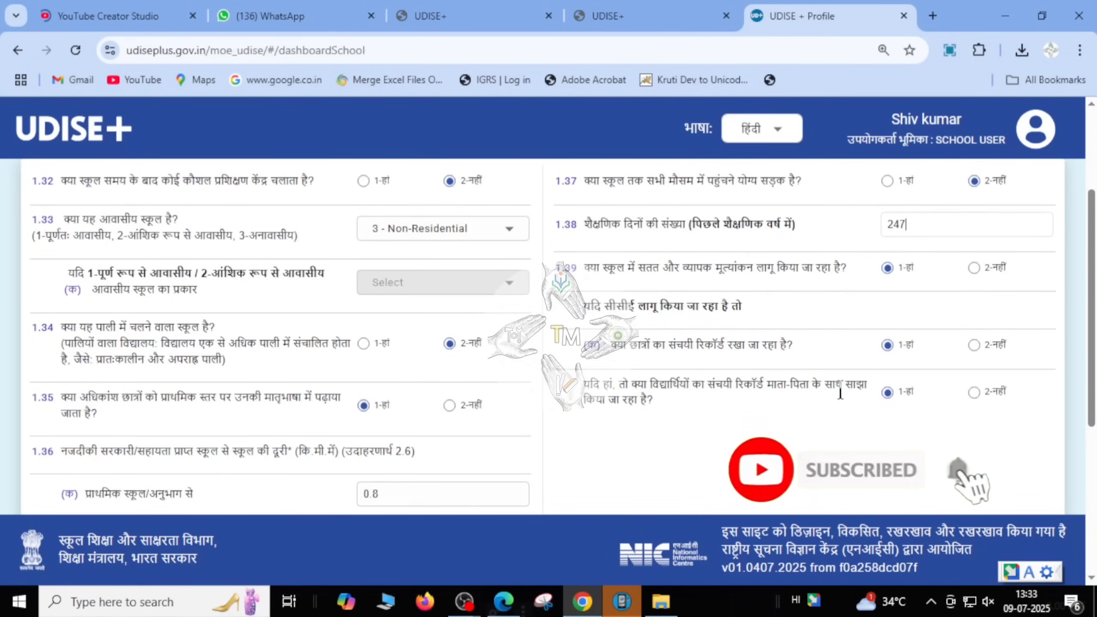
pyautogui.scroll(-7, 869, 408)
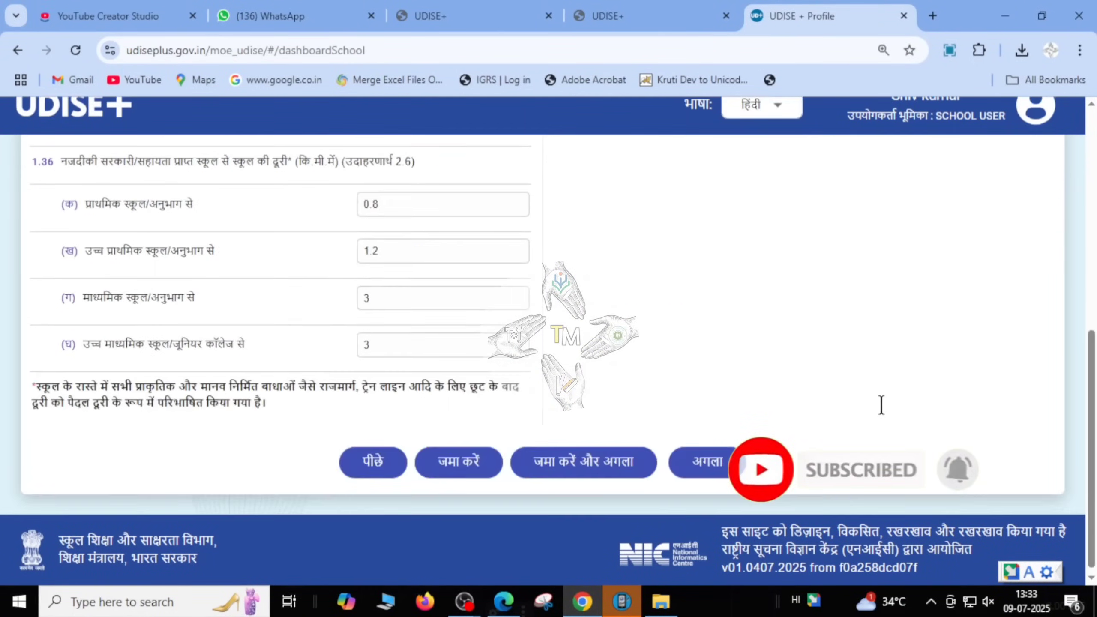
pyautogui.click(585, 454)
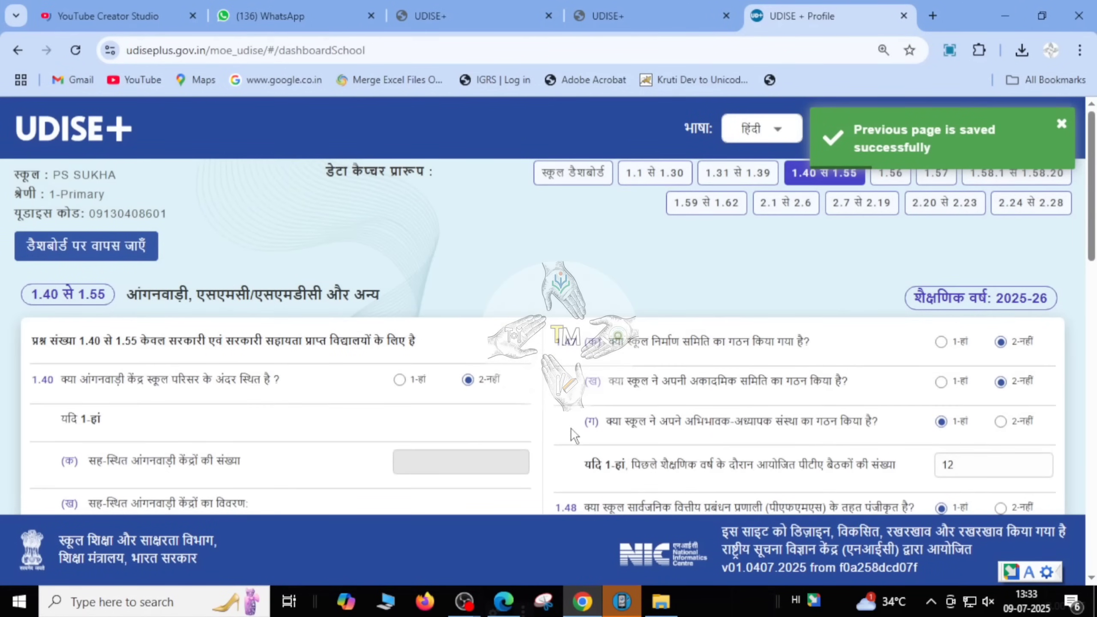
# Step: Try 1-हां with 1 co-located centre for question 1.40, on an anganwadi in the school premises, and return the answer to 2-नहीं
pyautogui.moveTo(123, 296); pyautogui.dragTo(389, 300)
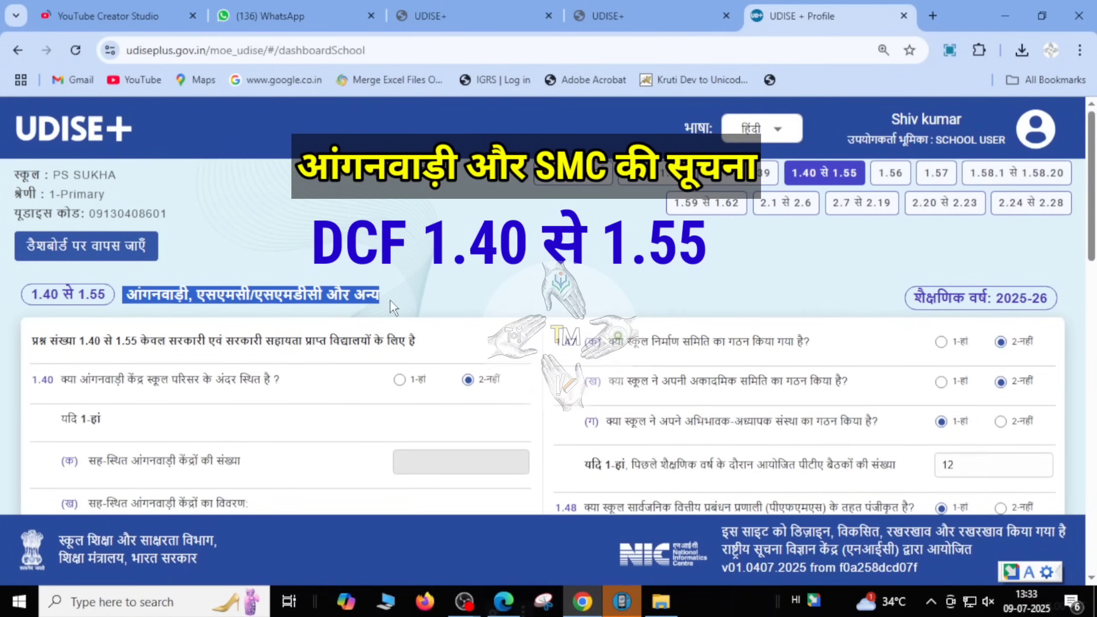
pyautogui.scroll(-2, 389, 300)
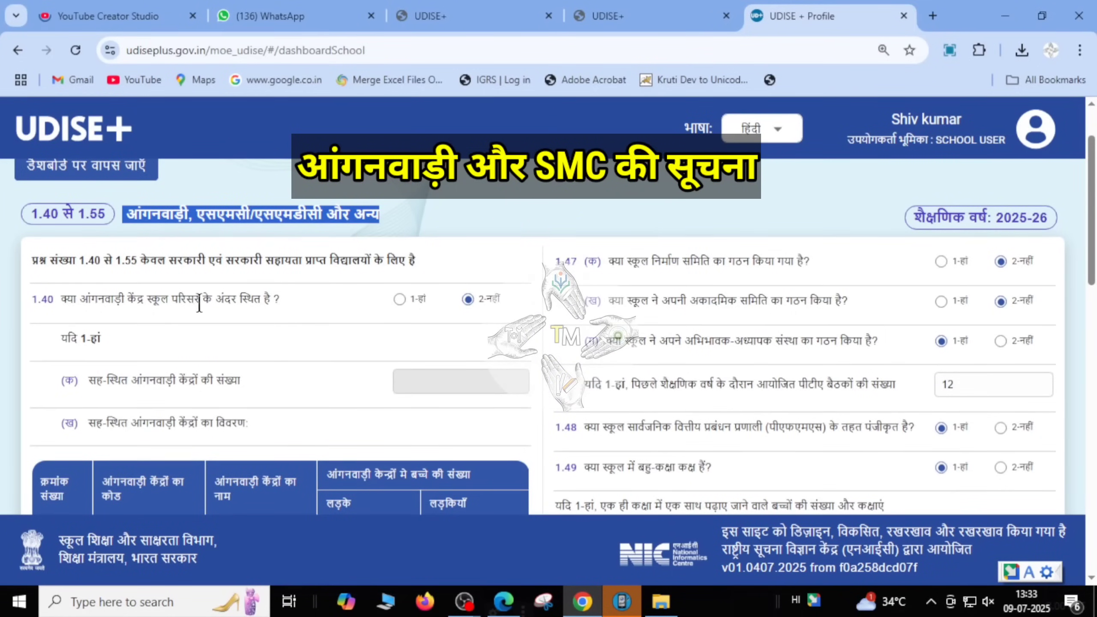
pyautogui.click(399, 300)
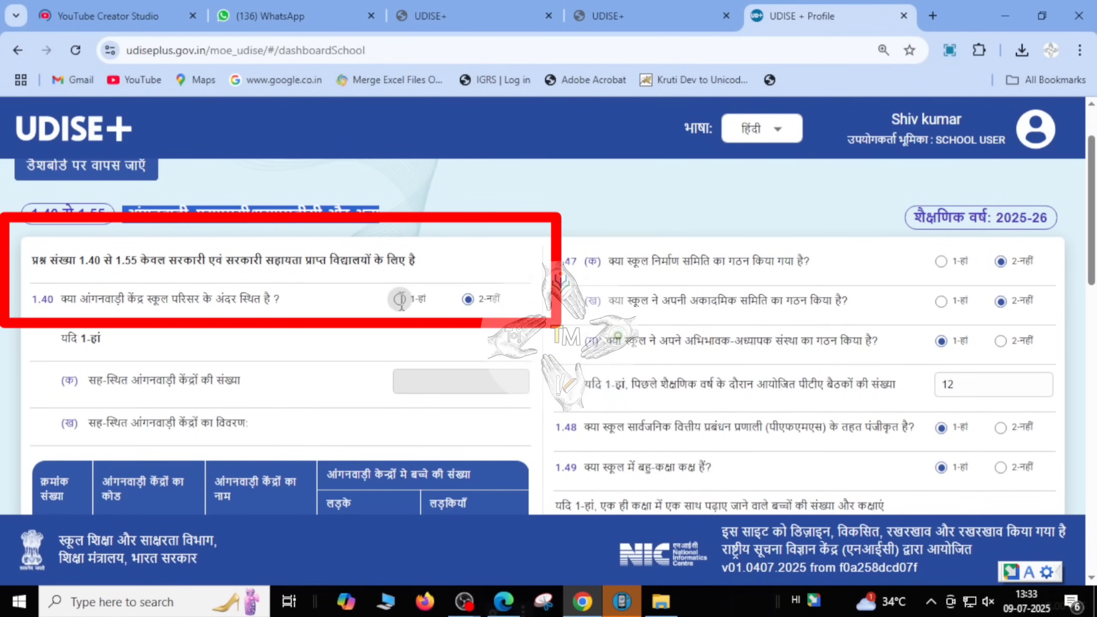
pyautogui.click(463, 303)
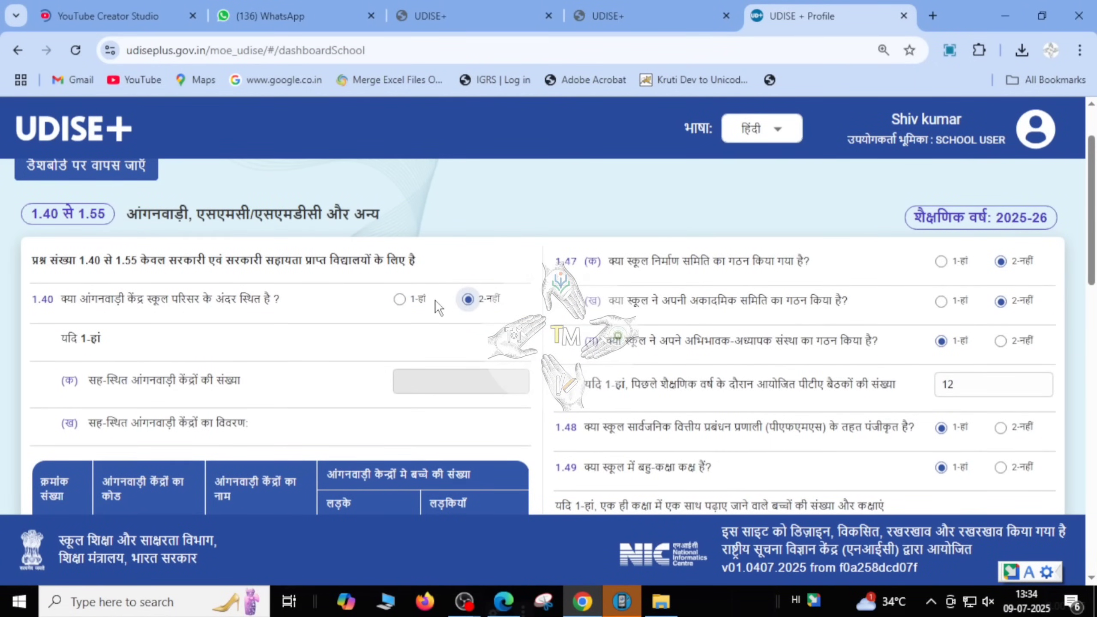
pyautogui.click(400, 298)
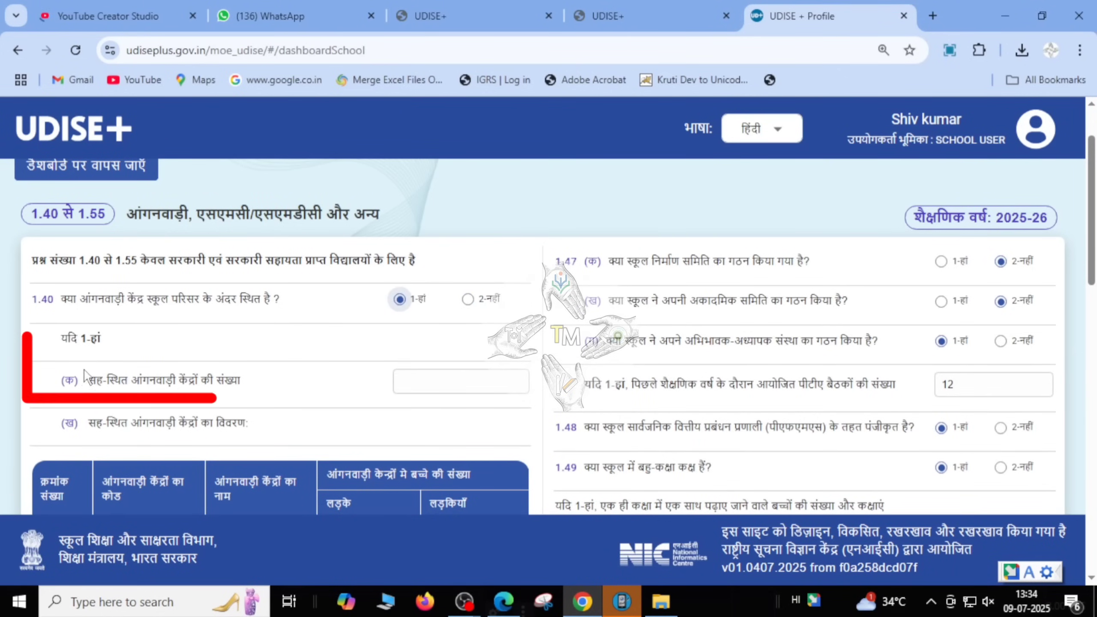
pyautogui.click(428, 378)
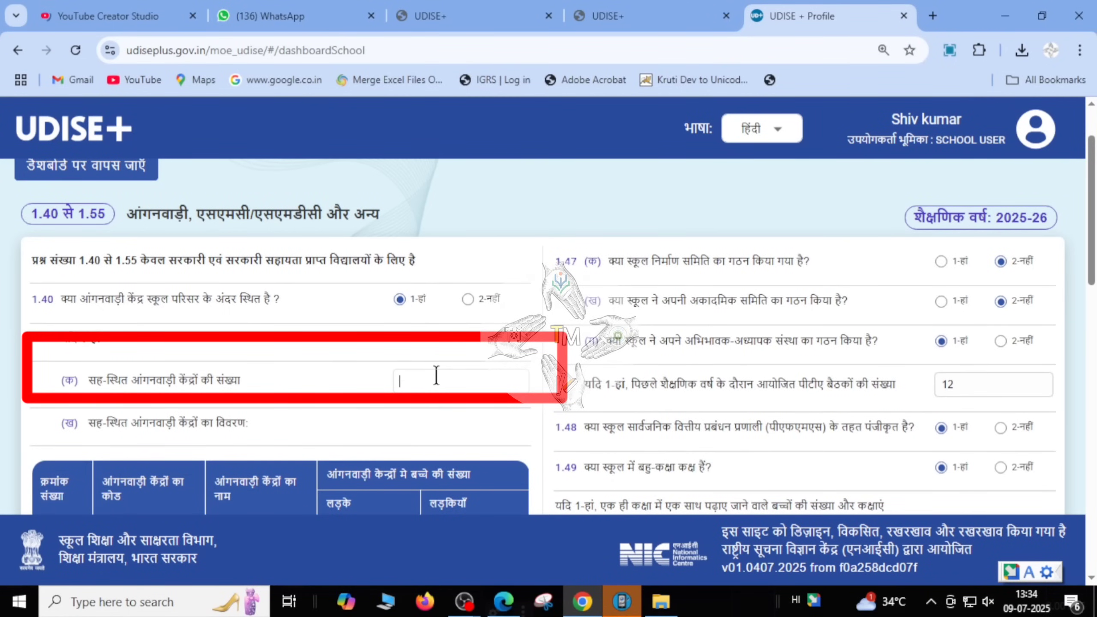
pyautogui.scroll(-2, 437, 376)
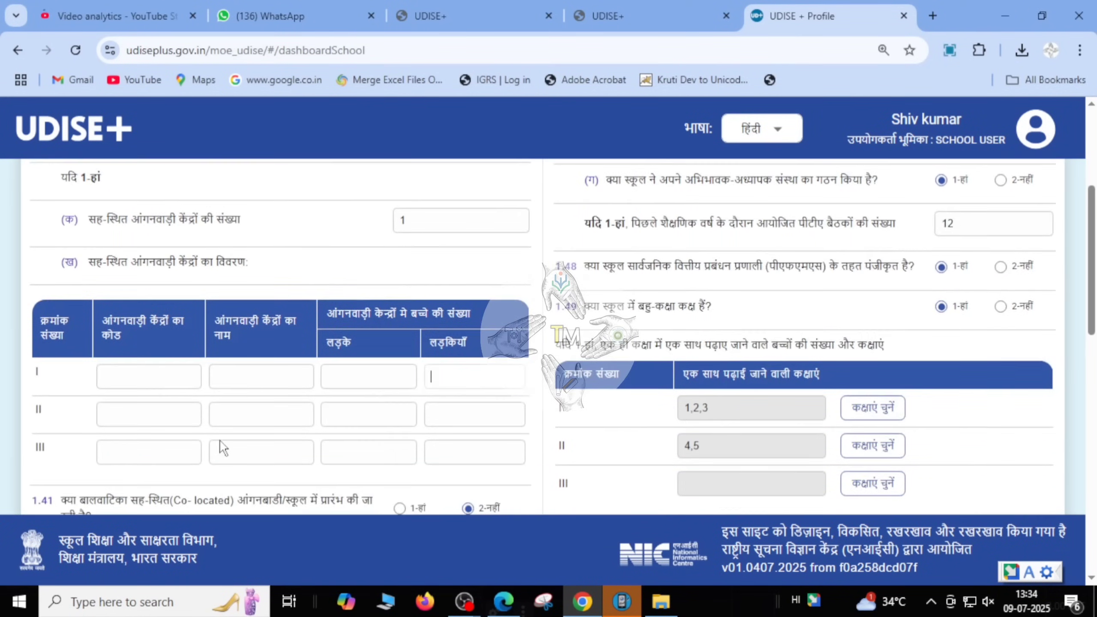
pyautogui.scroll(1, 220, 441)
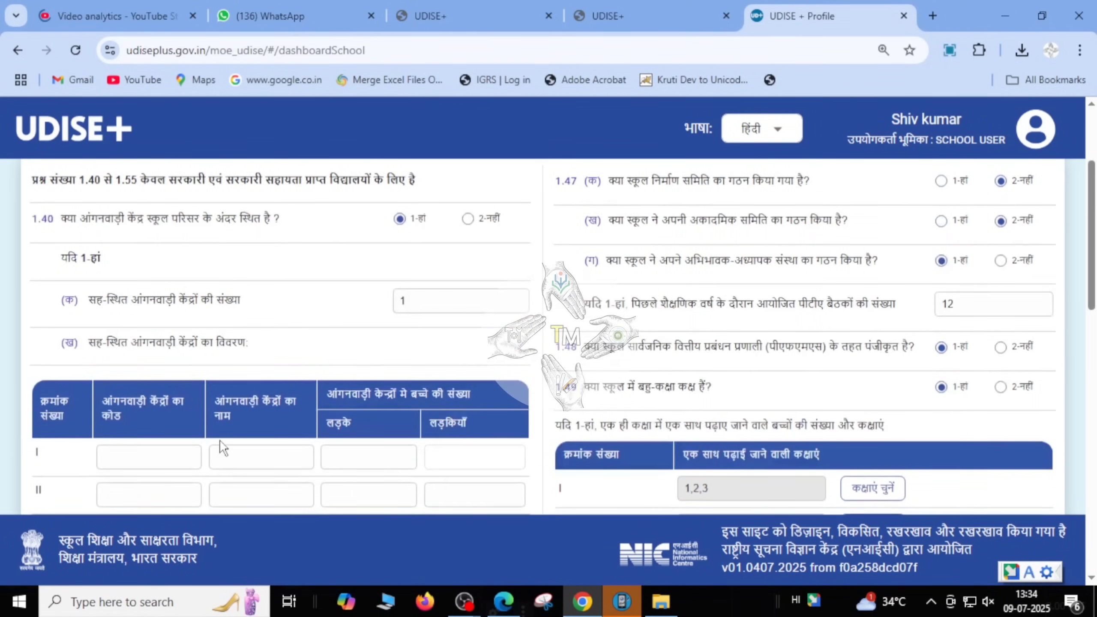
pyautogui.click(467, 219)
# Step: Answer question 1.41, on whether balvatika has started in the co-located anganwadi or school, with 2-नहीं
pyautogui.scroll(-2, 454, 333)
pyautogui.scroll(-3, 454, 337)
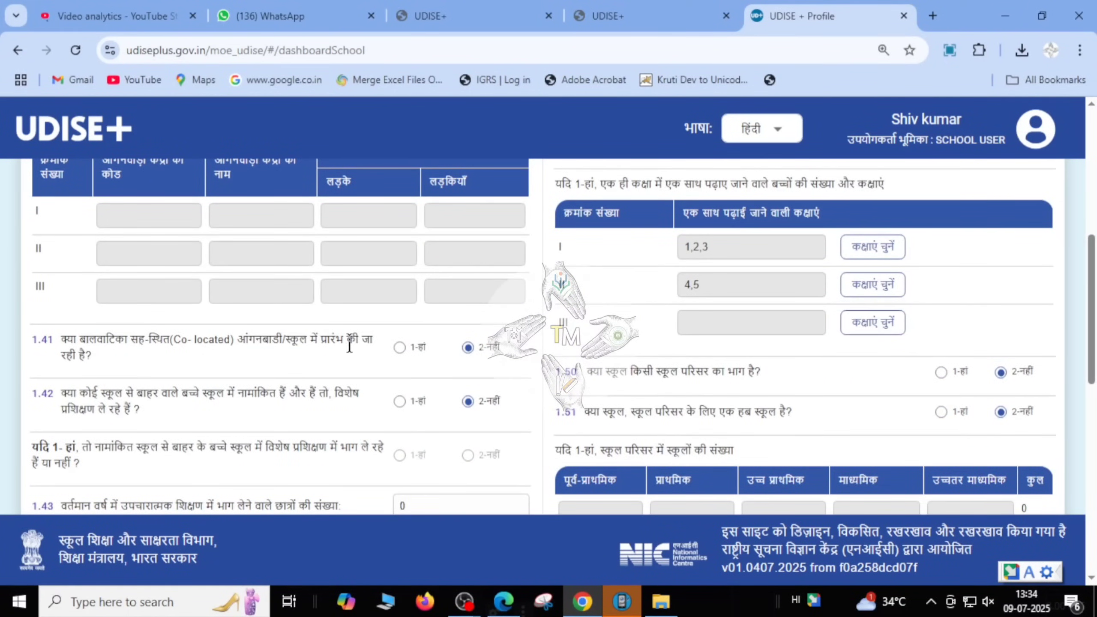
pyautogui.click(398, 347)
pyautogui.click(468, 347)
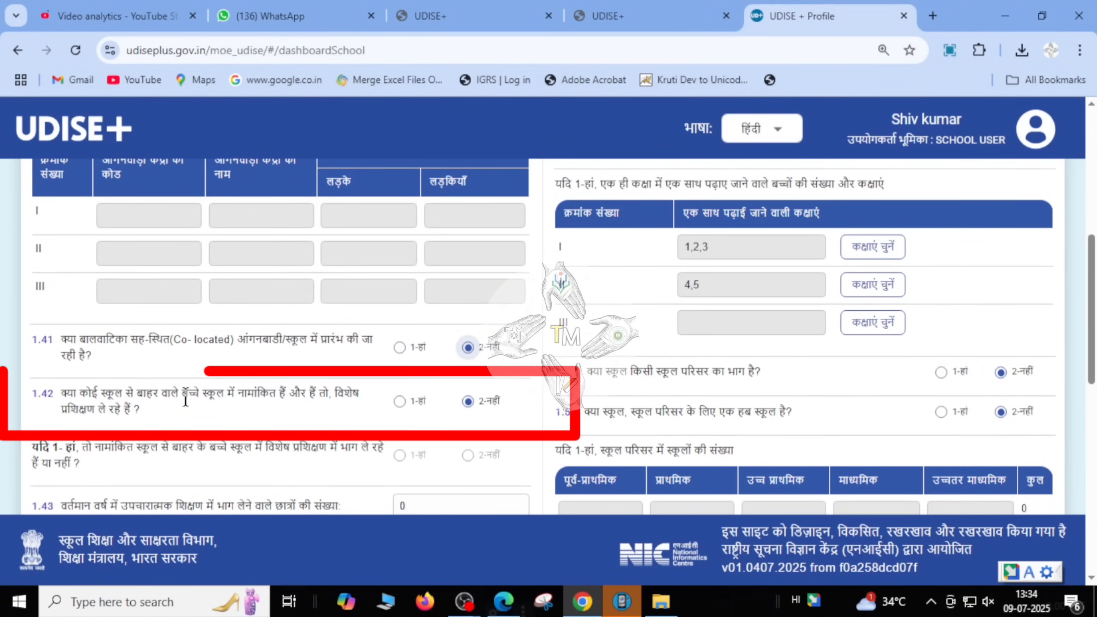
# Step: Answer question 1.42, on enrolled out-of-school children, with 1-हां, and its special-training follow-up with 2-नहीं, using a larger page zoom
pyautogui.click(399, 402)
pyautogui.click(468, 401)
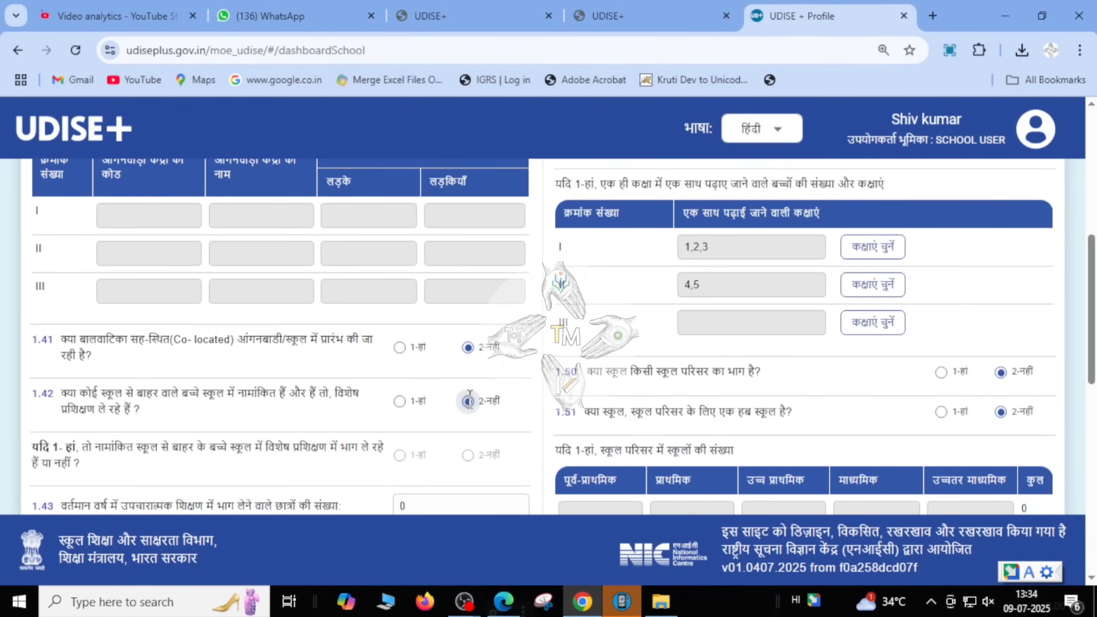
pyautogui.scroll(-2, 469, 400)
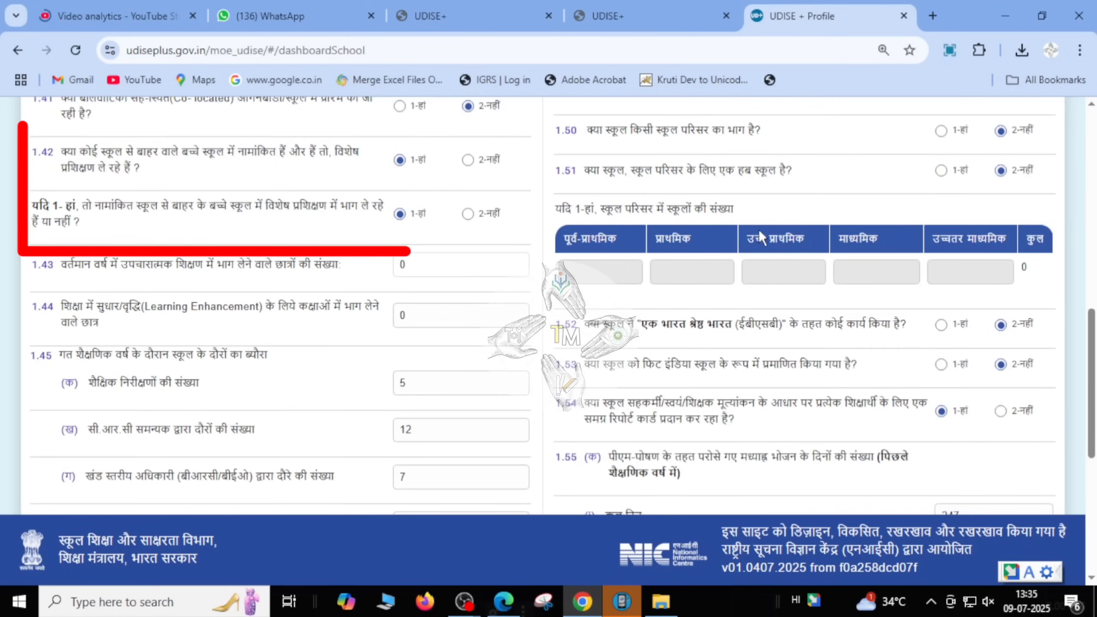
pyautogui.click(1080, 50)
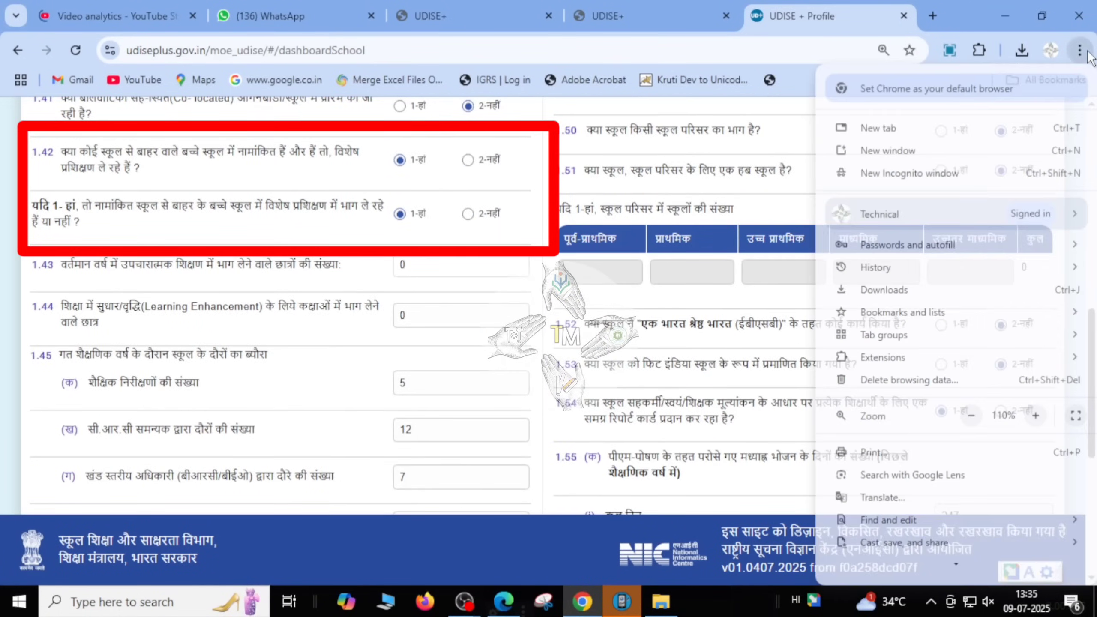
pyautogui.click(1036, 416)
pyautogui.click(419, 380)
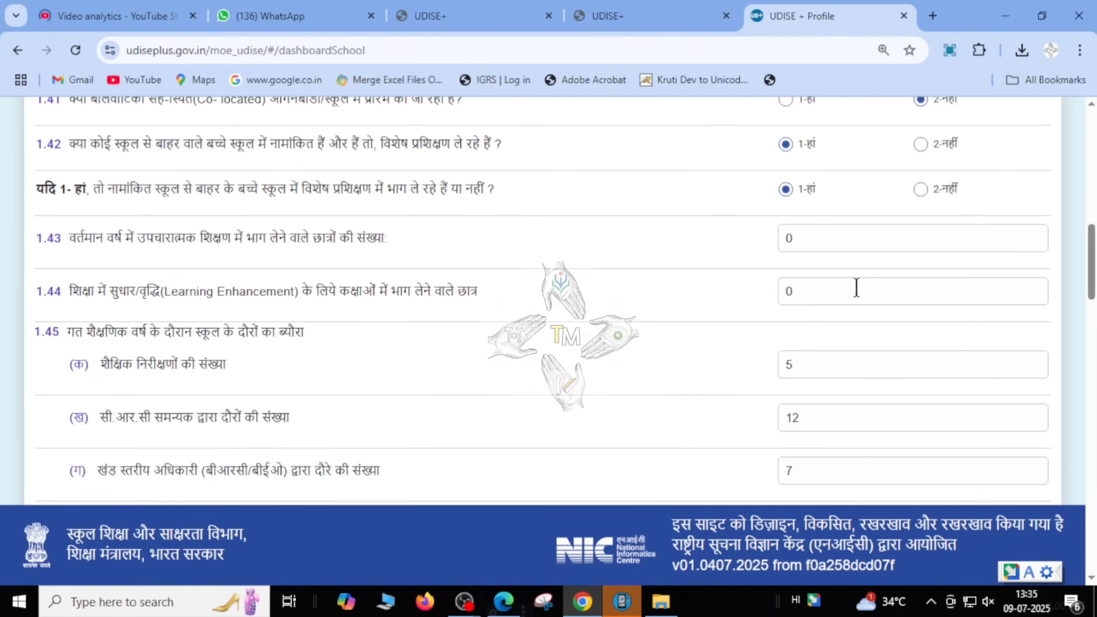
pyautogui.click(920, 191)
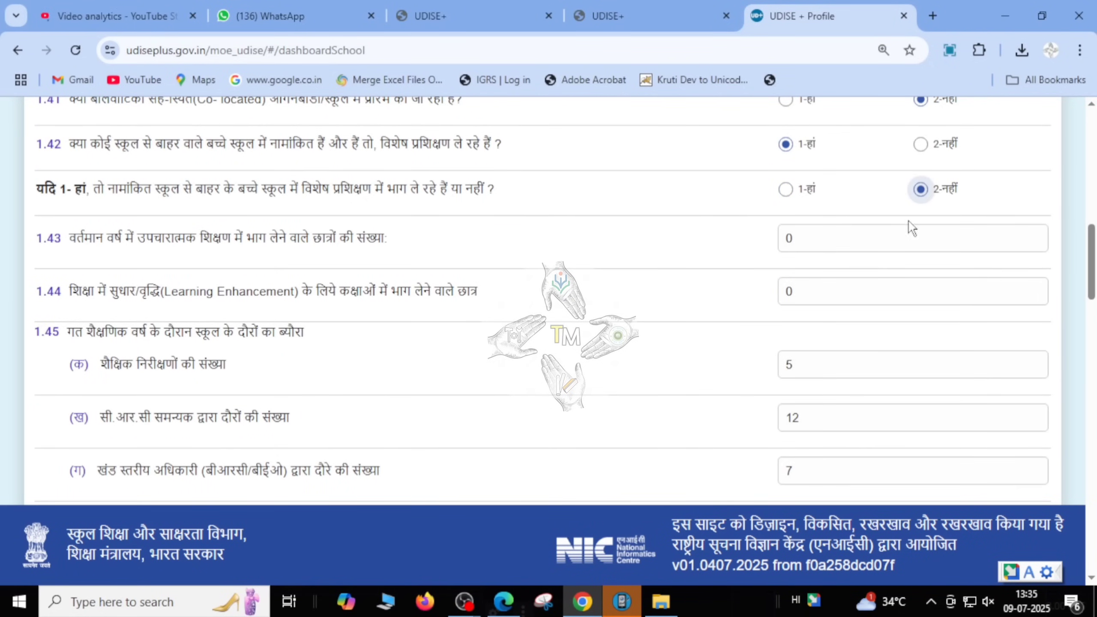
# Step: Check the counts of academic inspections and of visits by CRC coordinators, block officers and district/state officers in question 1.45
pyautogui.scroll(-1, 676, 355)
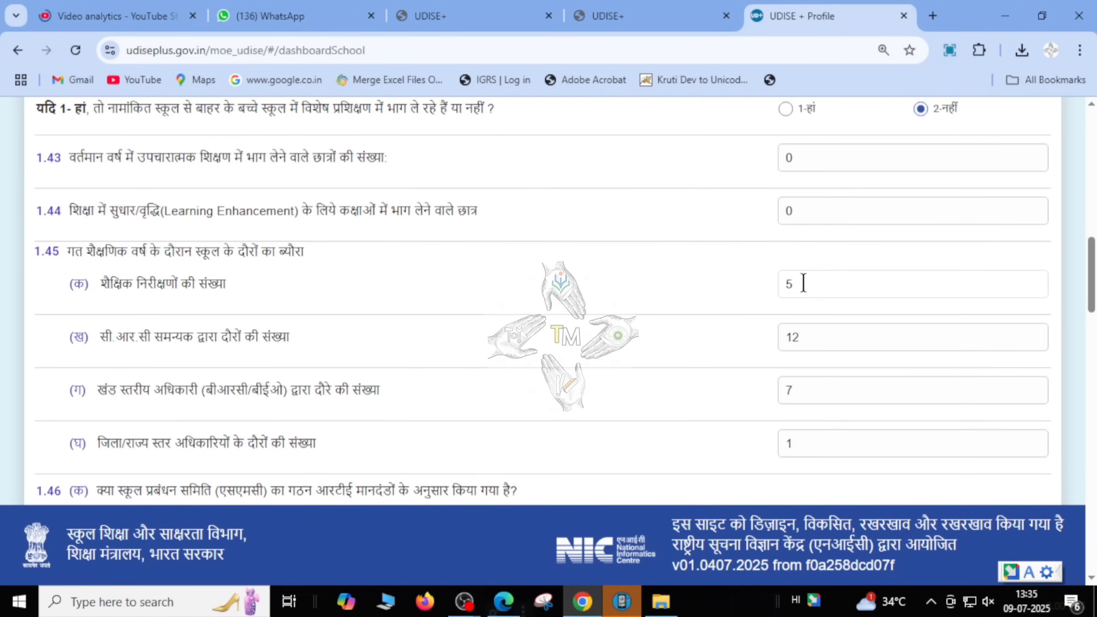
pyautogui.moveTo(229, 337); pyautogui.dragTo(297, 340)
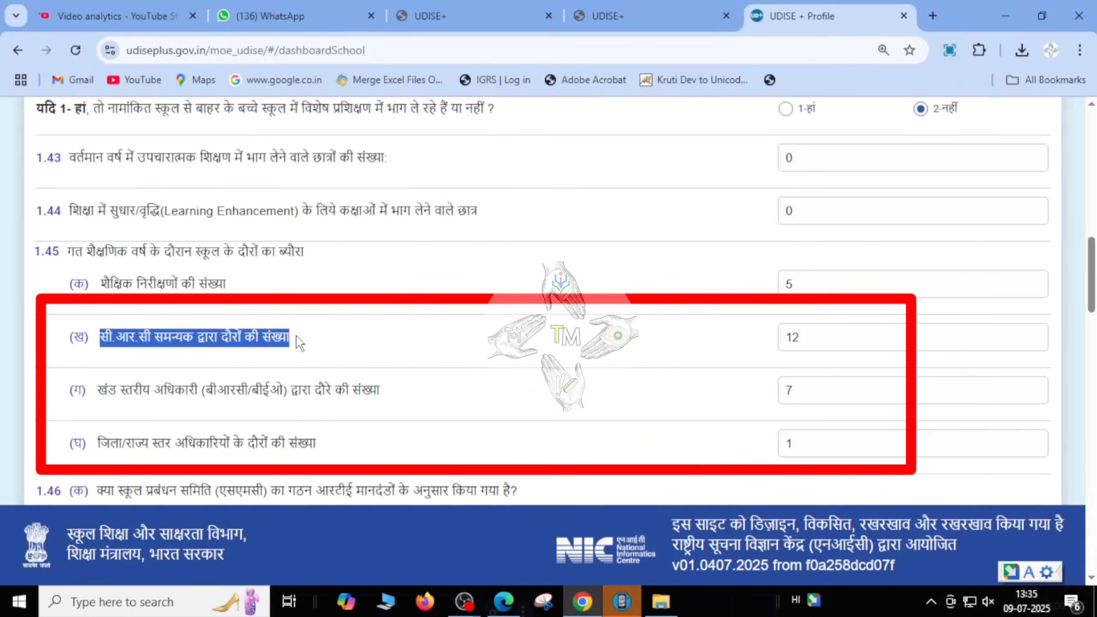
pyautogui.click(307, 337)
pyautogui.click(817, 342)
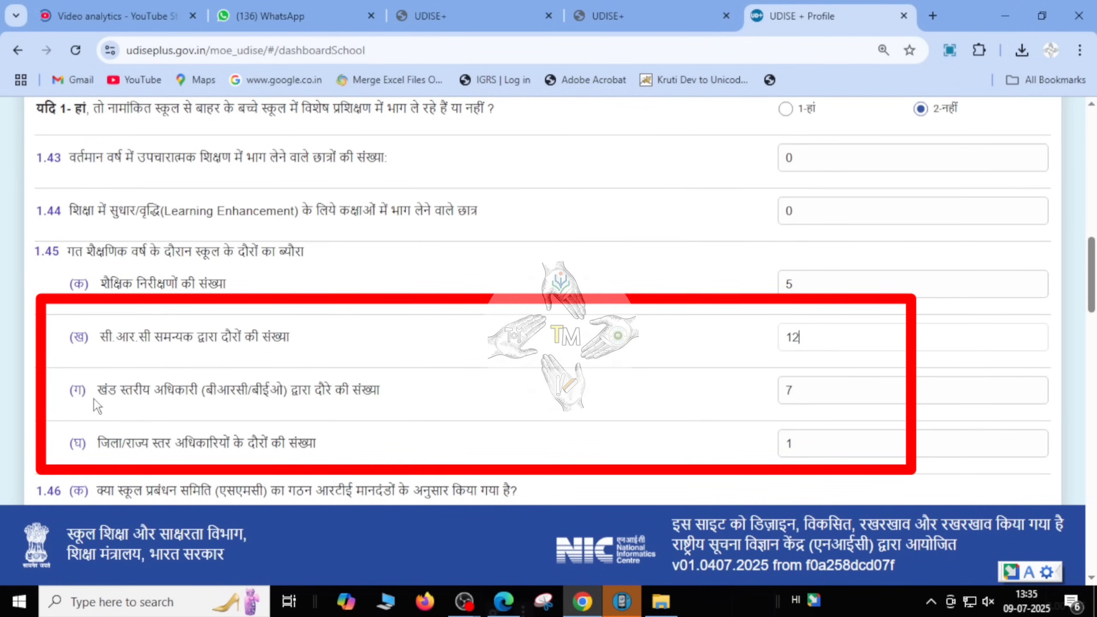
pyautogui.moveTo(98, 392); pyautogui.dragTo(383, 392)
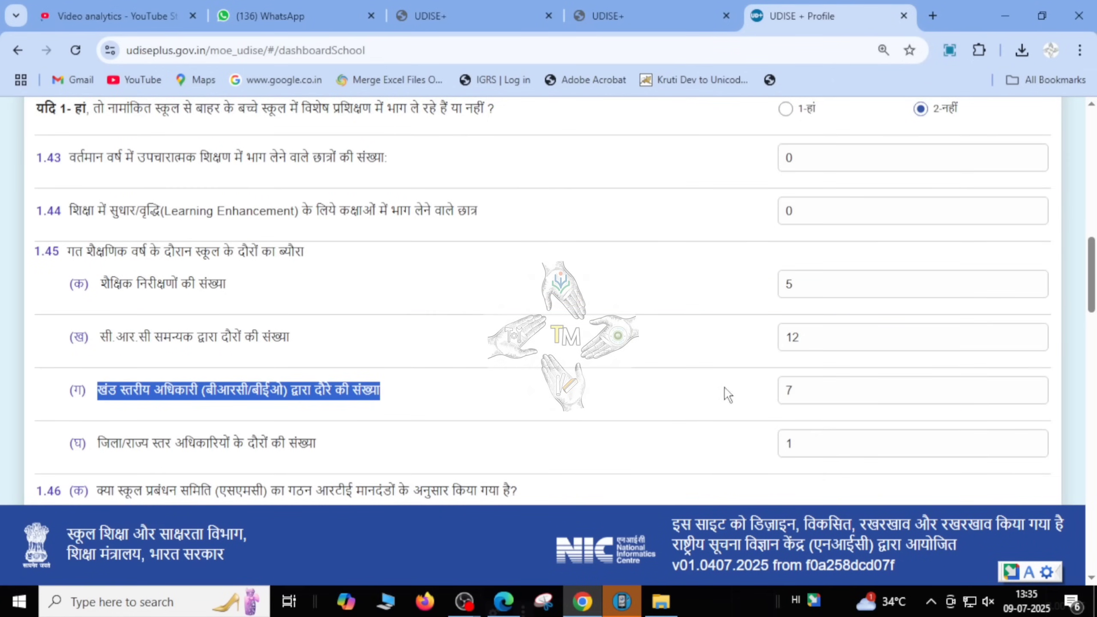
pyautogui.click(797, 393)
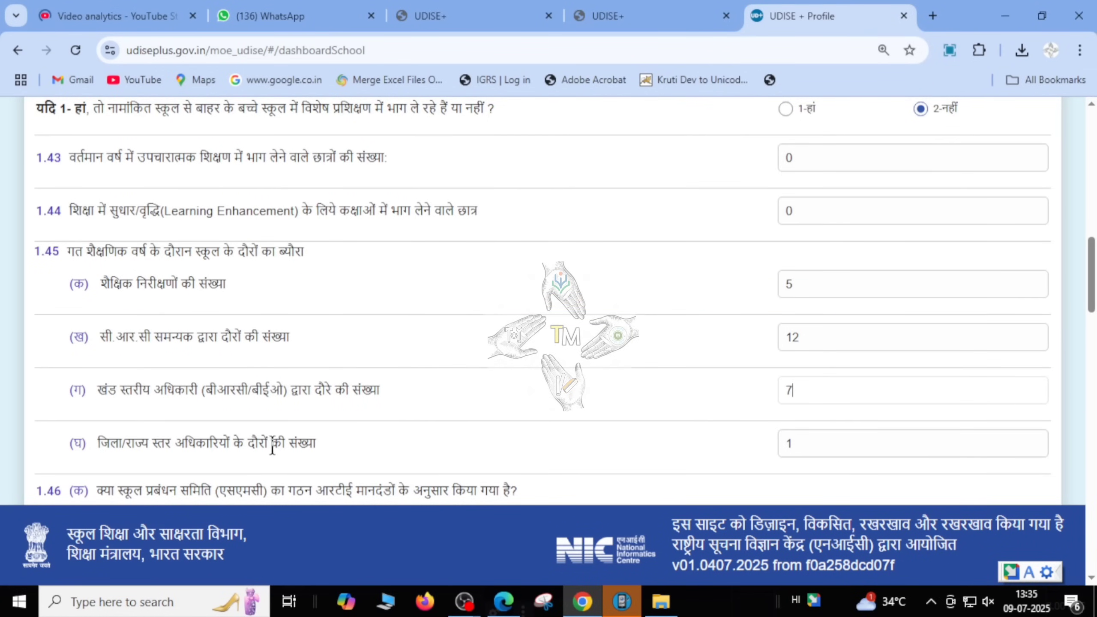
pyautogui.click(791, 446)
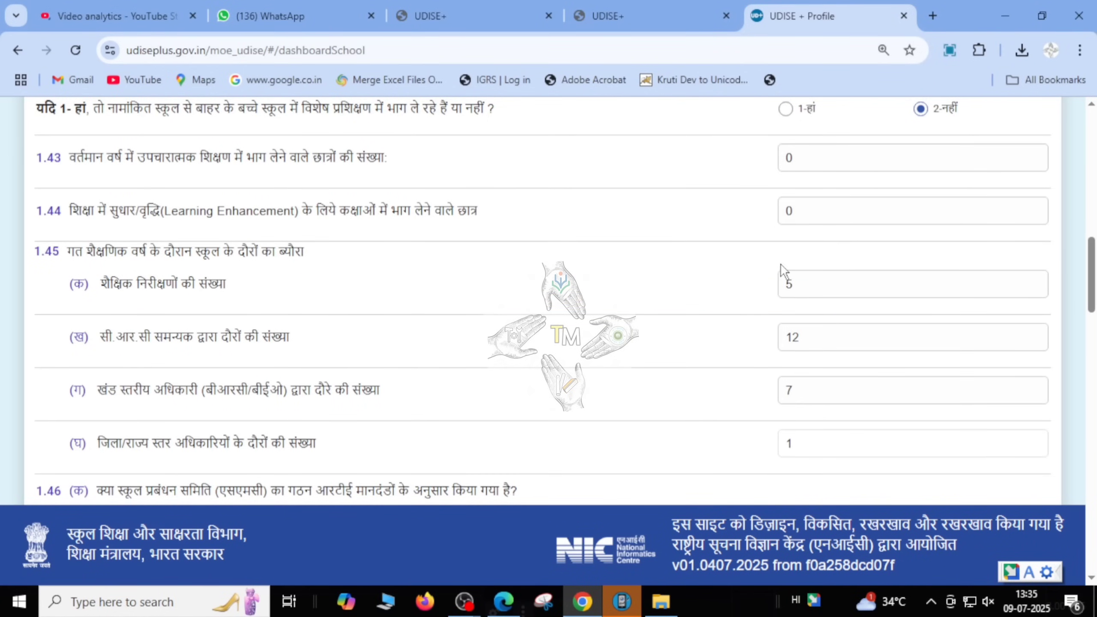
# Step: Answer question 1.46 (क), on forming the school management committee, with 1-हां and check its meeting count and school development plan year
pyautogui.scroll(-1, 793, 270)
pyautogui.scroll(-1, 793, 270)
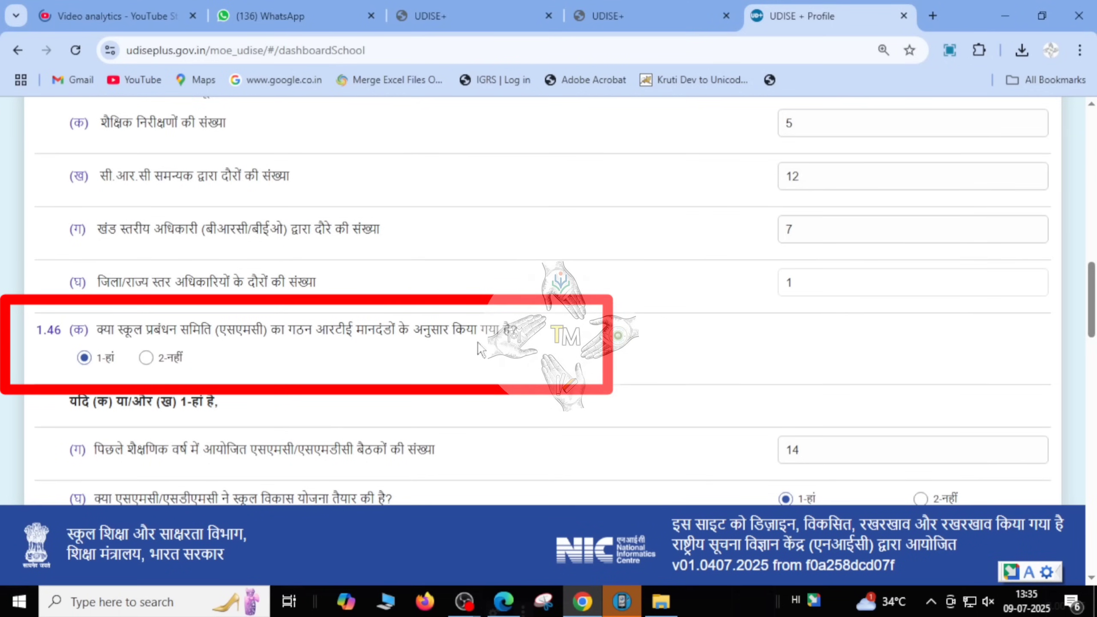
pyautogui.click(104, 352)
pyautogui.scroll(-1, 116, 354)
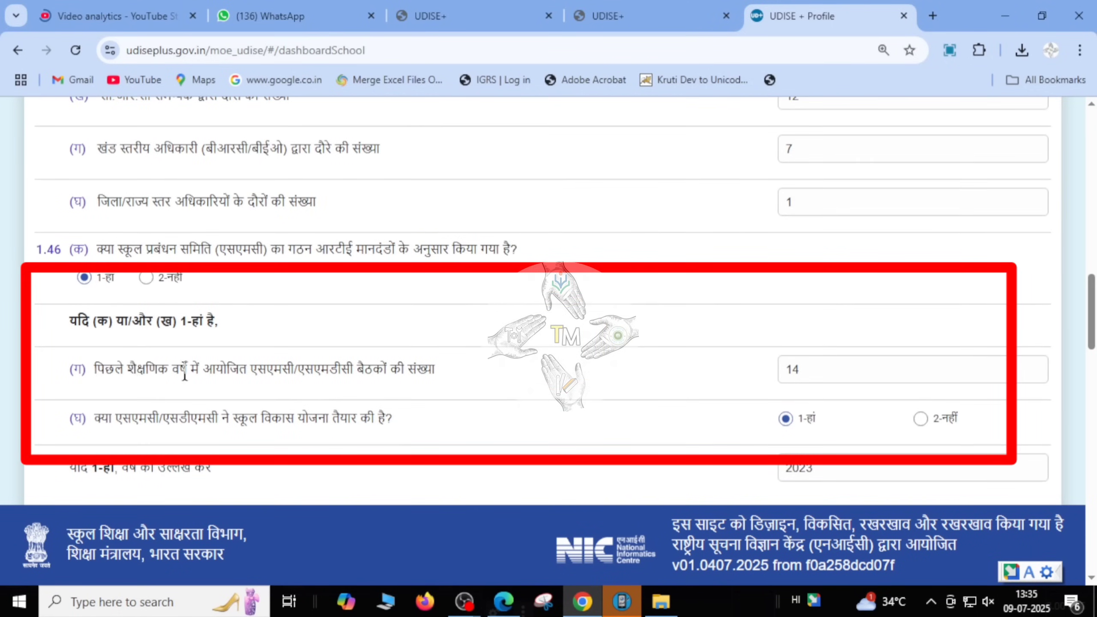
pyautogui.moveTo(94, 365); pyautogui.dragTo(400, 357)
pyautogui.click(432, 369)
pyautogui.click(835, 376)
pyautogui.scroll(-1, 834, 377)
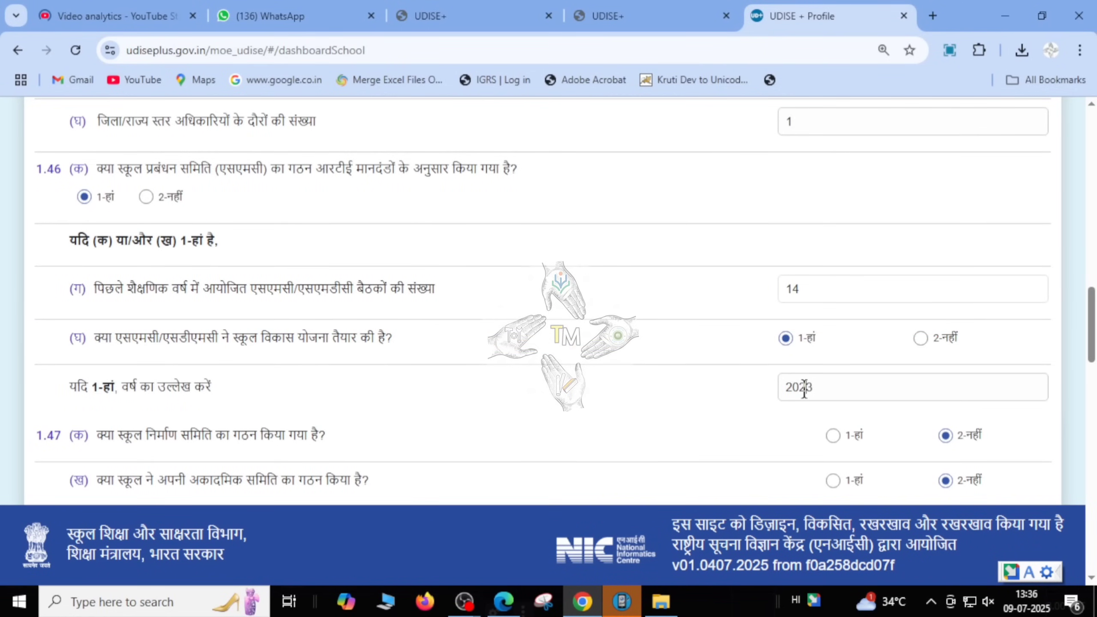
pyautogui.scroll(-1, 805, 388)
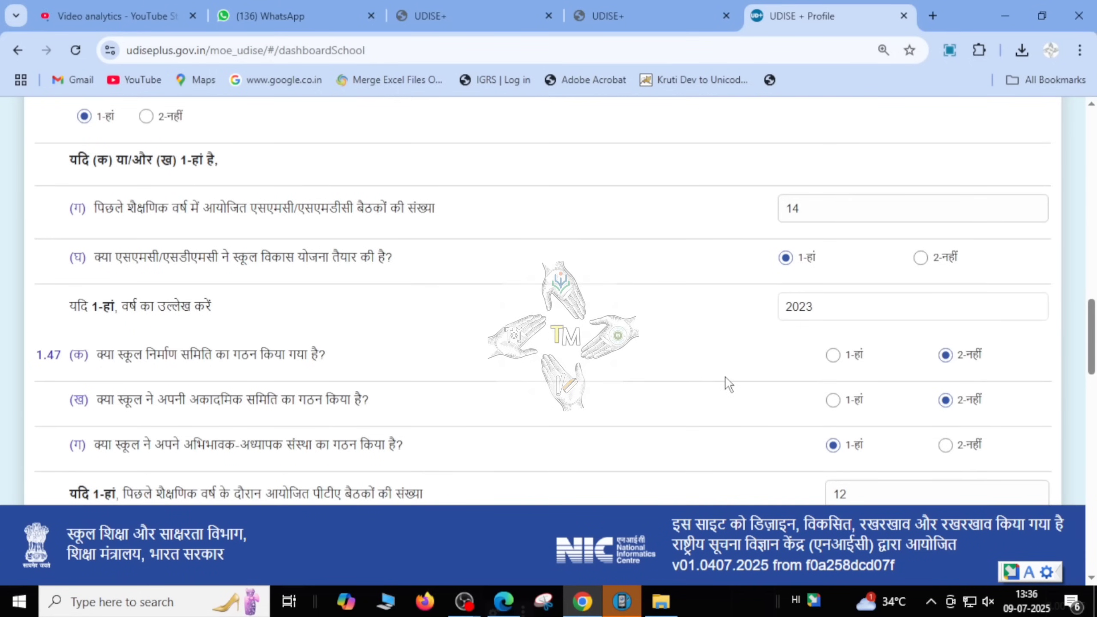
# Step: Check the question 1.47 answers on the school's building committee, academic committee and parent-teacher association
pyautogui.scroll(-1, 728, 384)
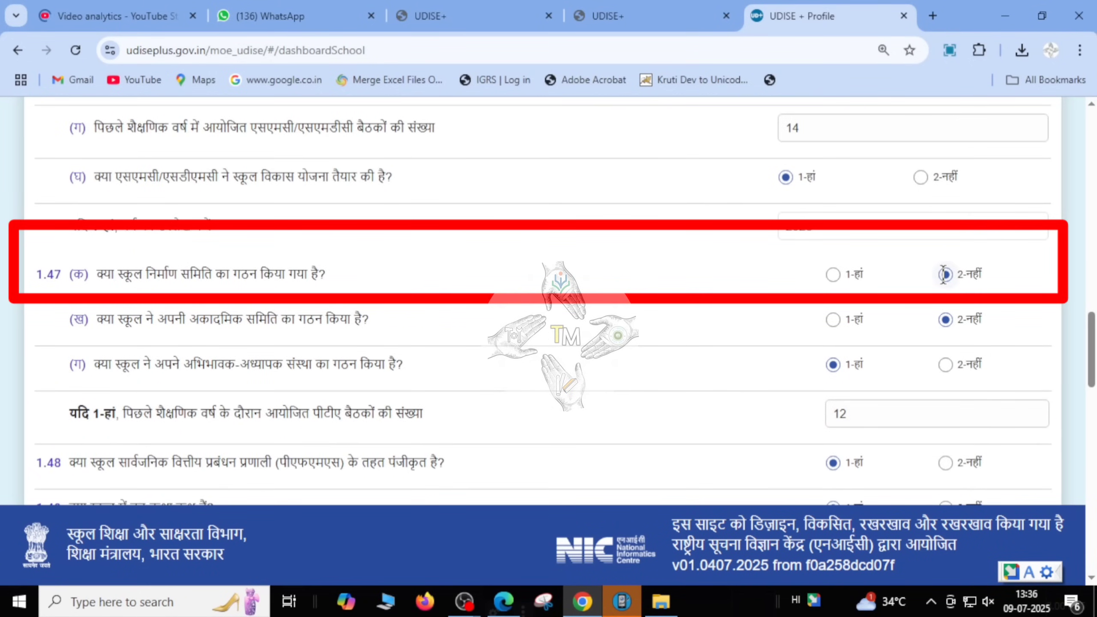
pyautogui.moveTo(99, 273); pyautogui.dragTo(341, 277)
pyautogui.click(331, 281)
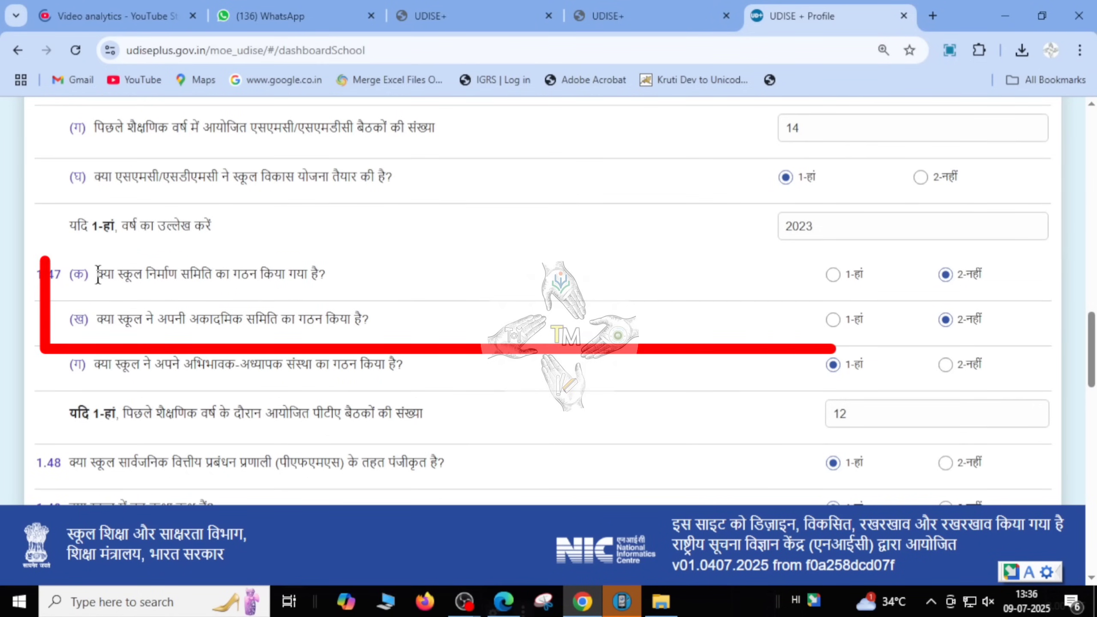
pyautogui.moveTo(98, 274); pyautogui.dragTo(326, 285)
pyautogui.click(328, 290)
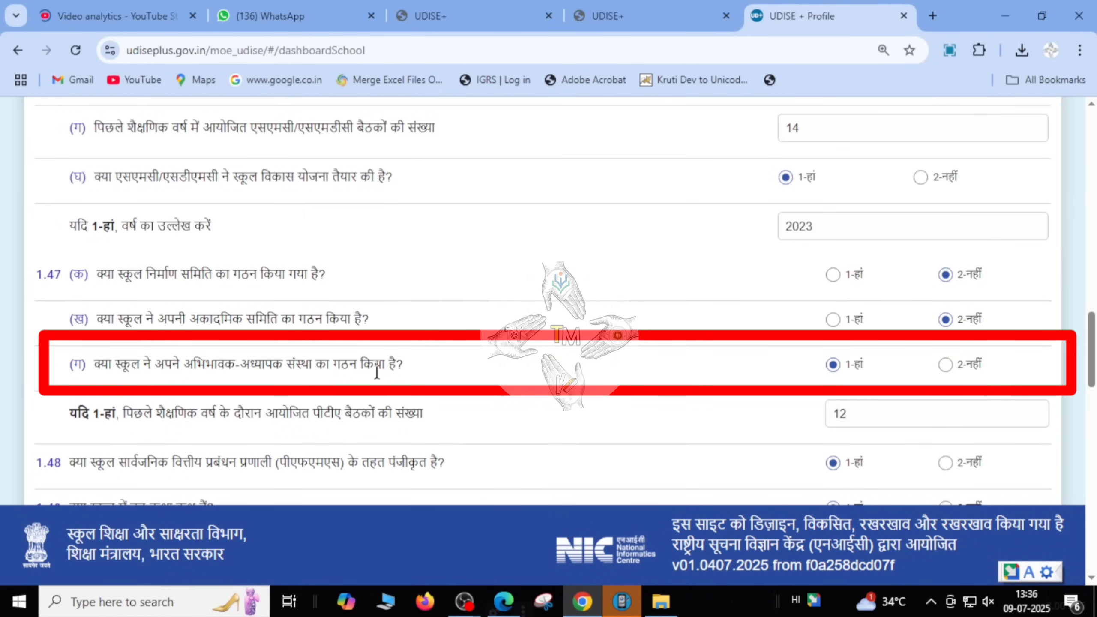
pyautogui.moveTo(108, 364); pyautogui.dragTo(410, 368)
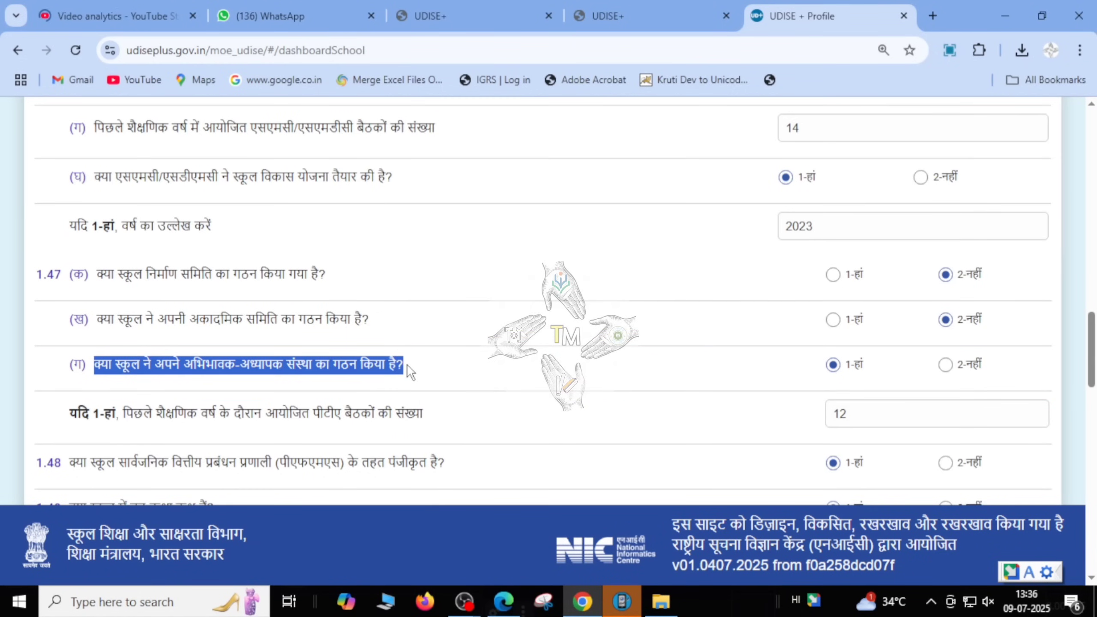
# Step: Answer question 1.47 (ग), on forming the parent-teacher association, with 1-हां and check its meeting count and question 1.48
pyautogui.click(410, 368)
pyautogui.click(833, 364)
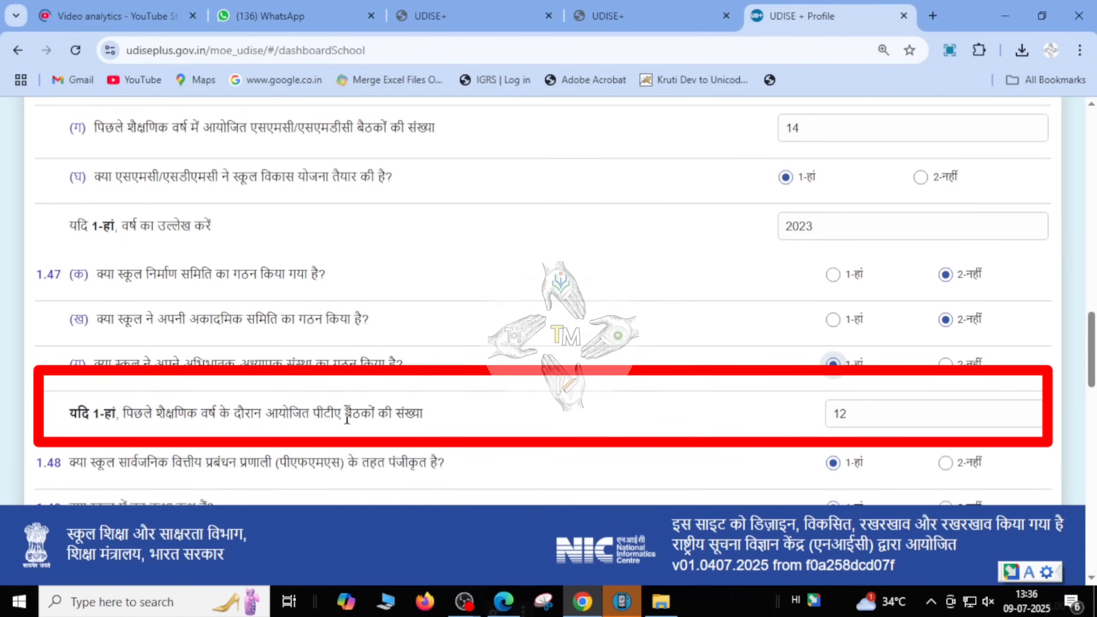
pyautogui.scroll(-2, 389, 414)
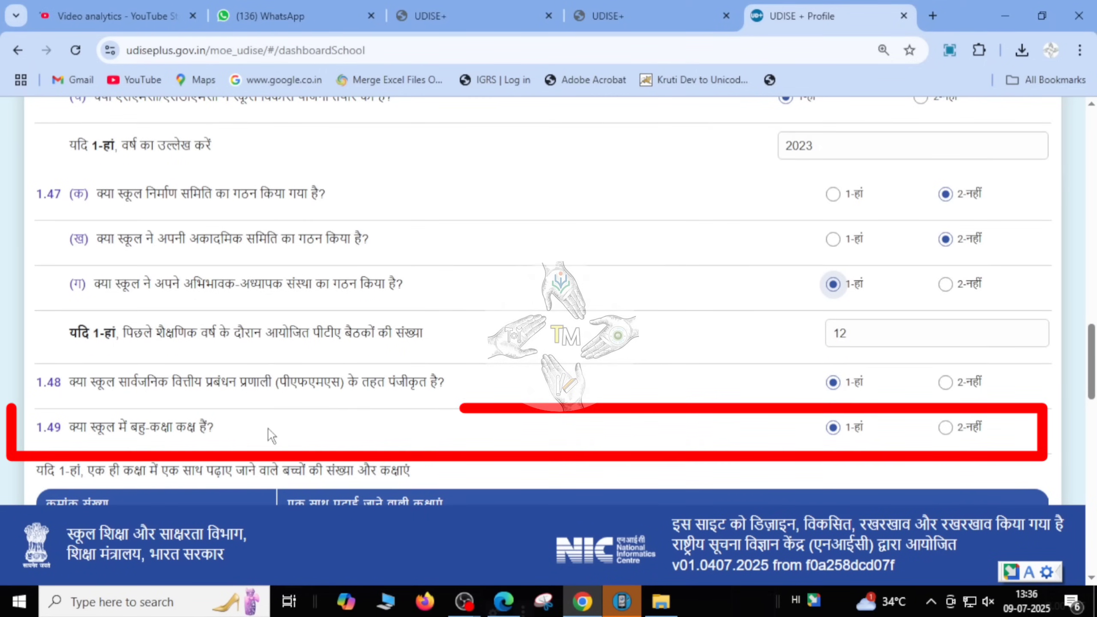
# Step: Check question 1.49 on multi-grade classrooms and the table of classes taught together in rows I and II
pyautogui.scroll(-2, 269, 434)
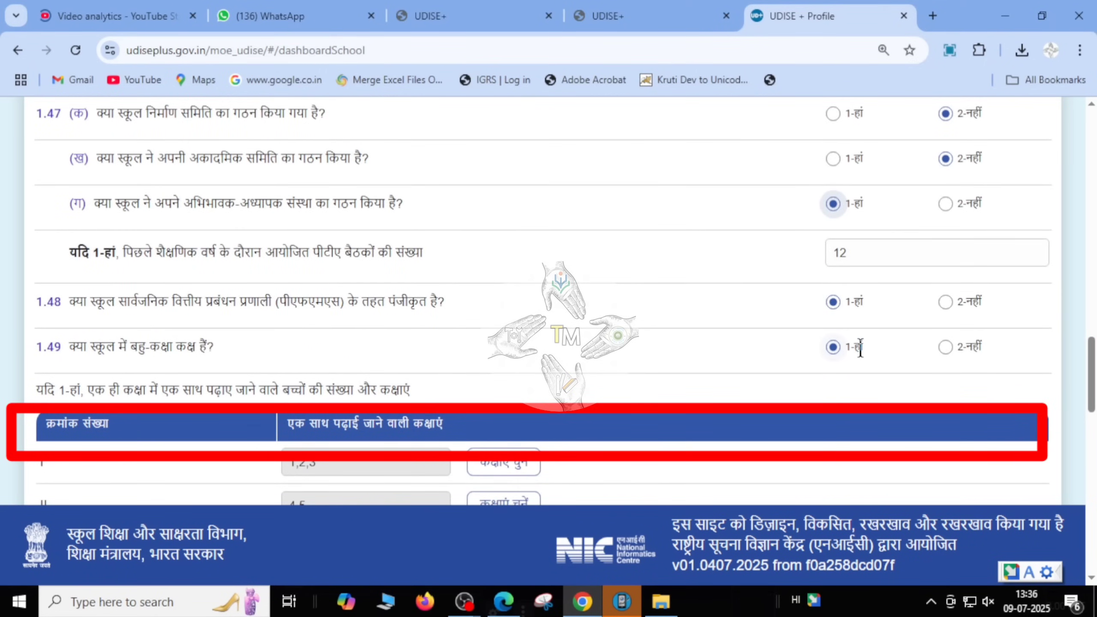
pyautogui.scroll(-2, 860, 348)
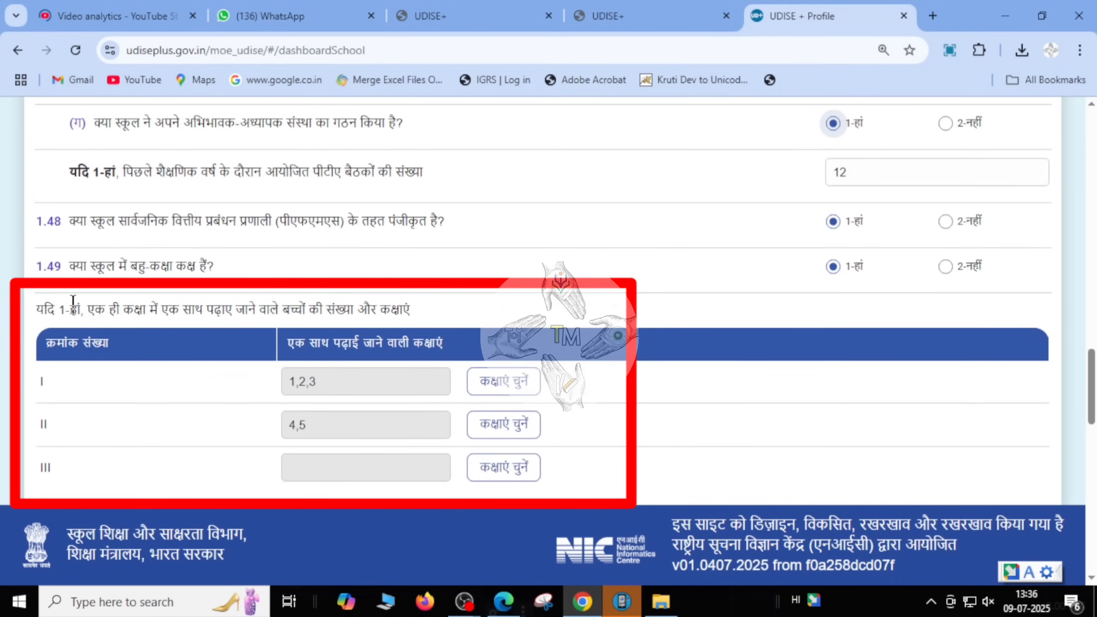
pyautogui.moveTo(36, 310); pyautogui.dragTo(417, 312)
pyautogui.click(428, 319)
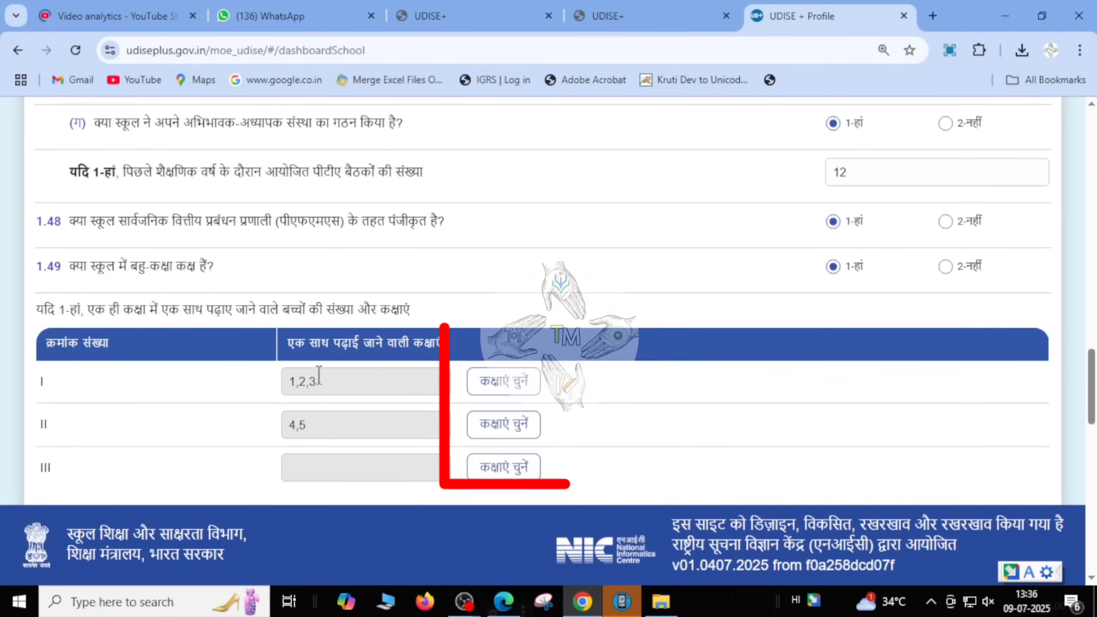
pyautogui.moveTo(288, 386); pyautogui.dragTo(336, 380)
pyautogui.click(336, 379)
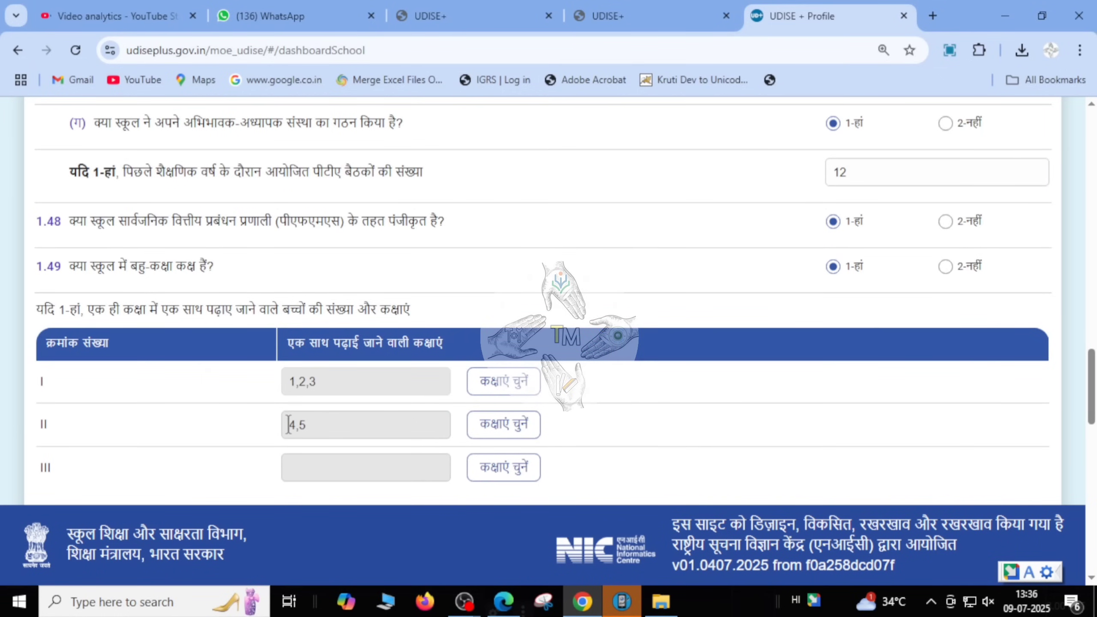
pyautogui.moveTo(288, 425); pyautogui.dragTo(319, 419)
pyautogui.click(374, 418)
# Step: Try 1-हां for question 1.51, on being a hub school, go through its school-count fields and set it back to 2-नहीं
pyautogui.scroll(-3, 374, 417)
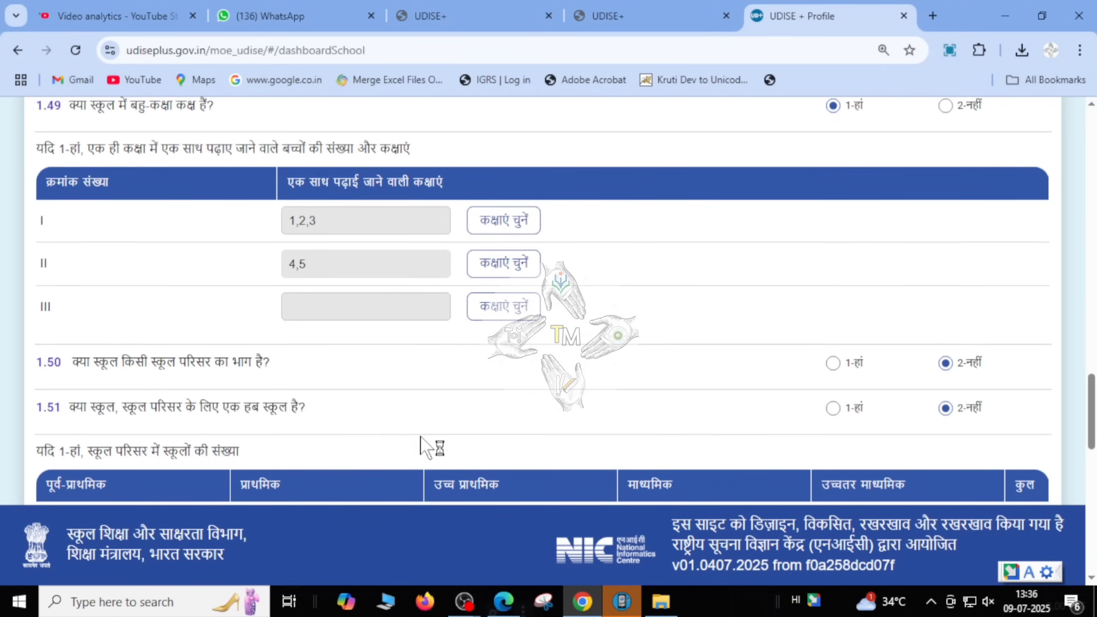
pyautogui.scroll(-2, 719, 441)
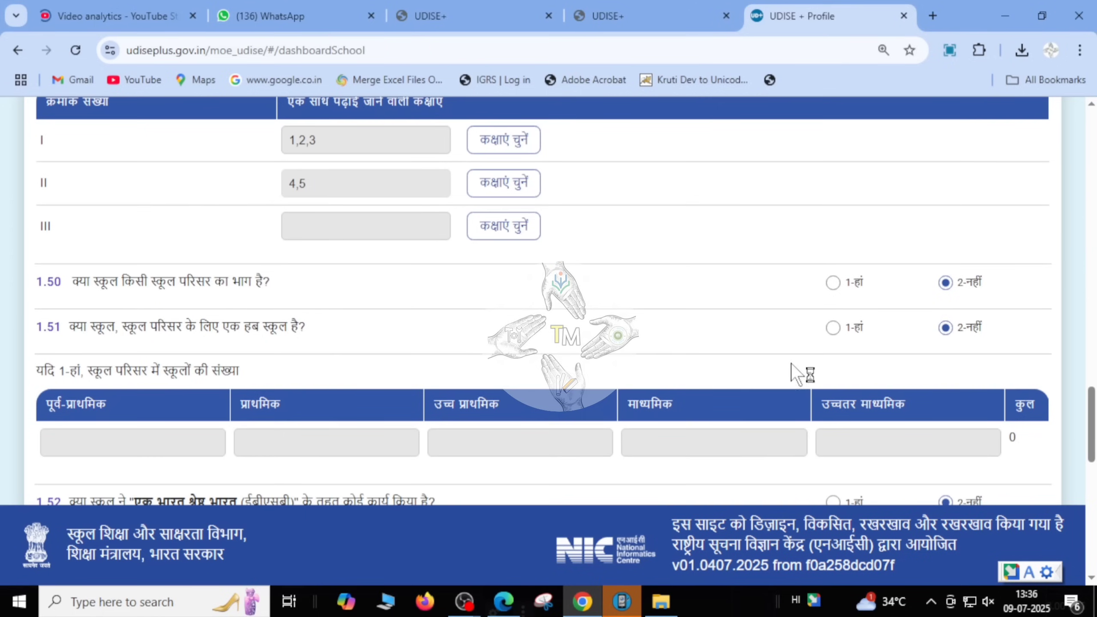
pyautogui.click(833, 327)
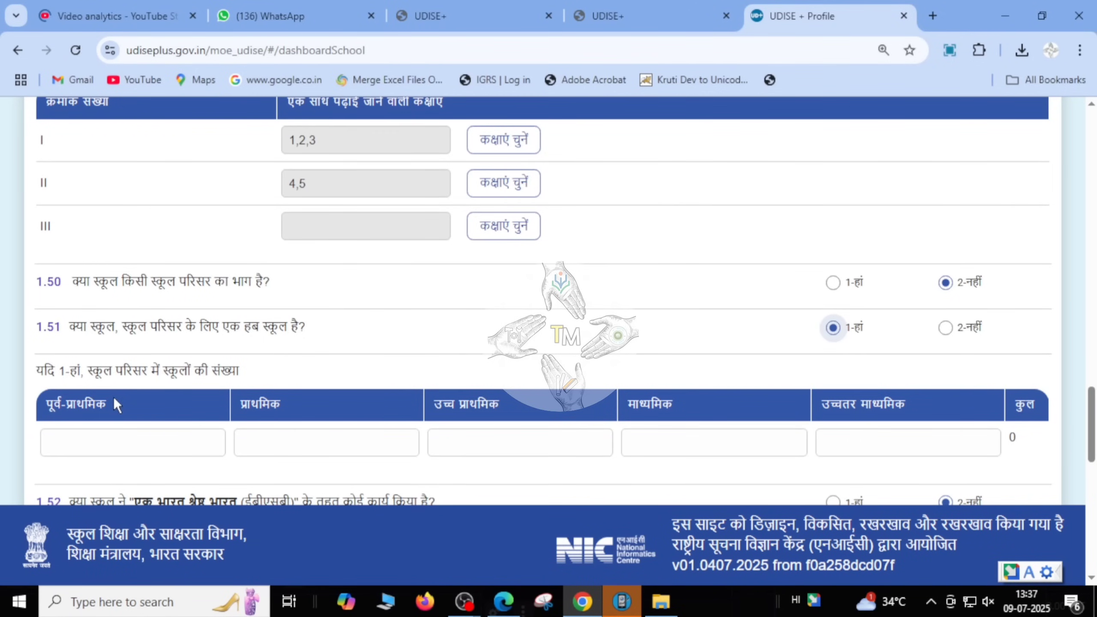
pyautogui.click(103, 440)
pyautogui.scroll(-2, 103, 440)
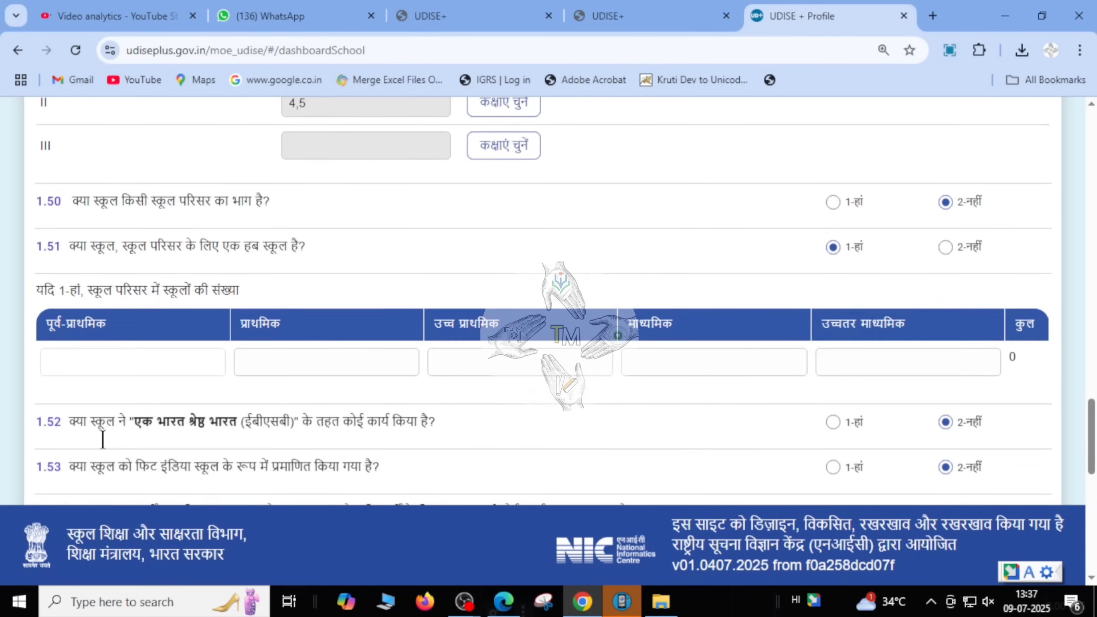
pyautogui.click(265, 363)
pyautogui.click(506, 359)
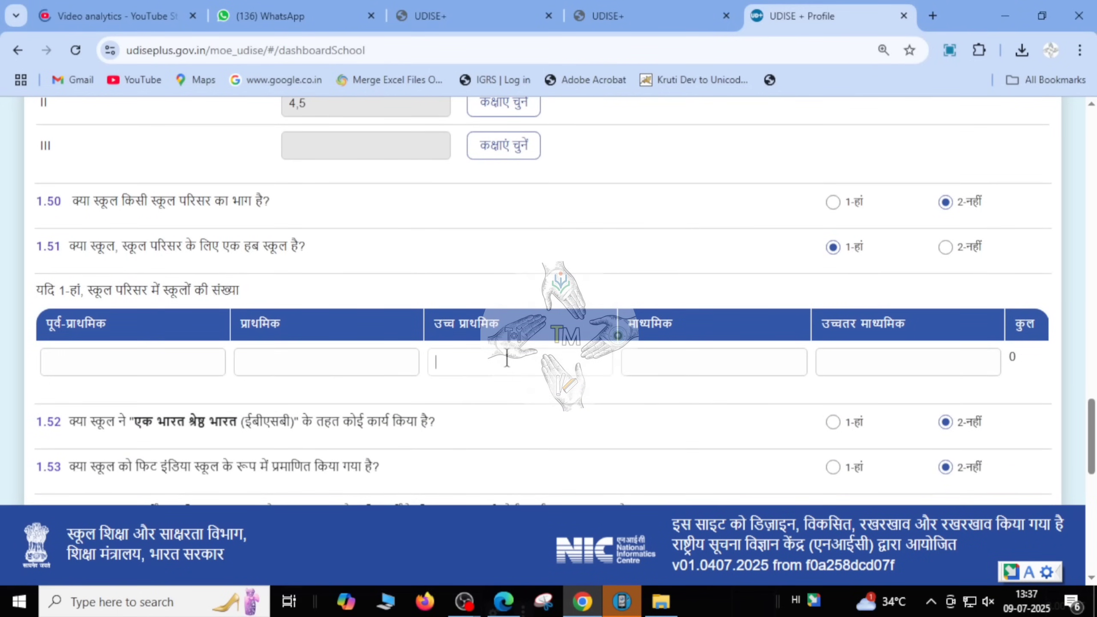
pyautogui.click(759, 360)
pyautogui.click(866, 362)
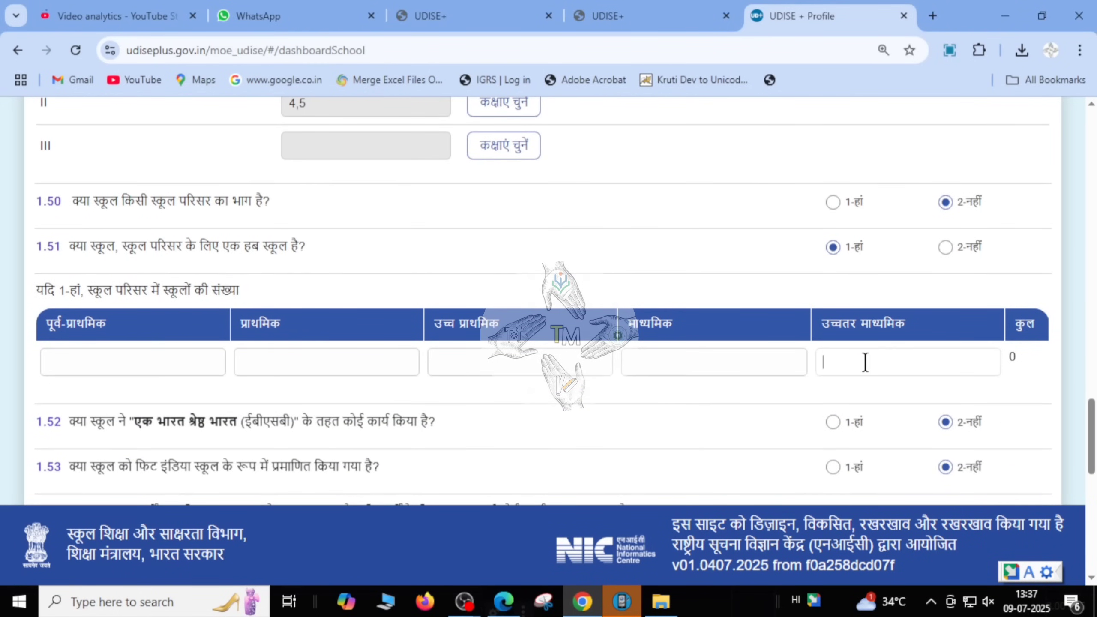
pyautogui.click(945, 247)
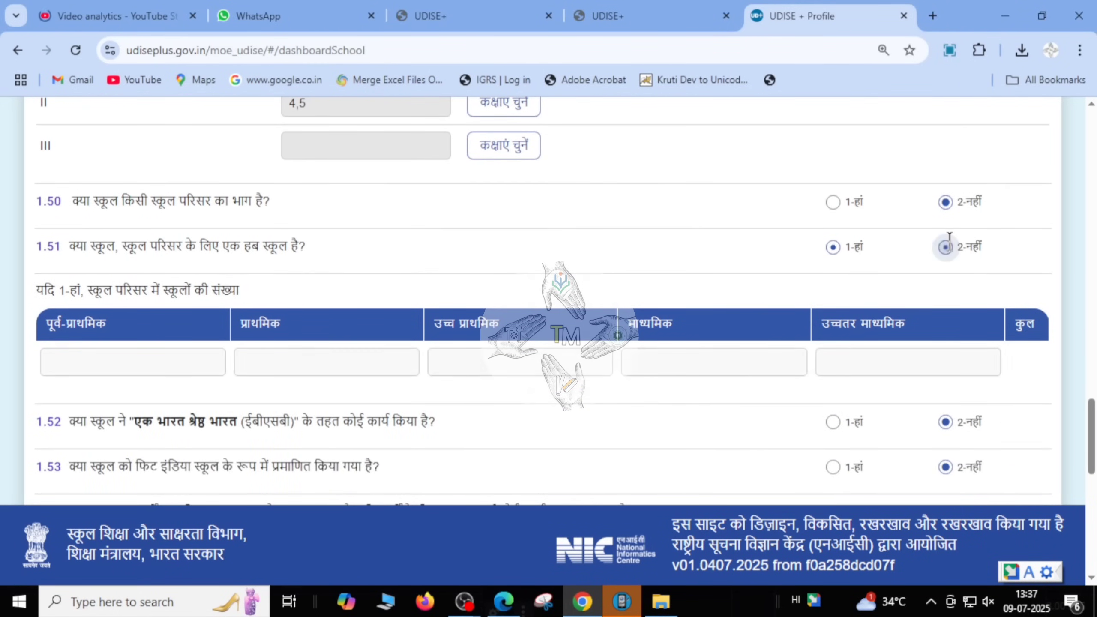
# Step: Answer questions 1.52, on Ek Bharat Shreshtha Bharat, and 1.53, on Fit India certification, with 2-नहीं, and 1.54, on holistic report cards, with 1-हां
pyautogui.scroll(-2, 949, 243)
pyautogui.scroll(-2, 949, 243)
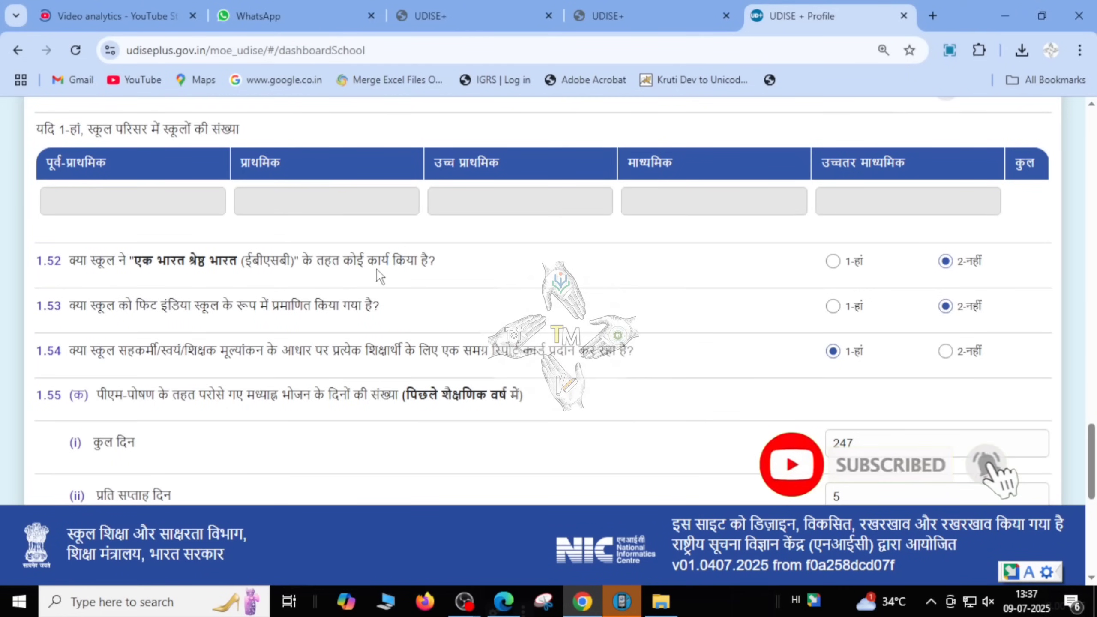
pyautogui.click(945, 261)
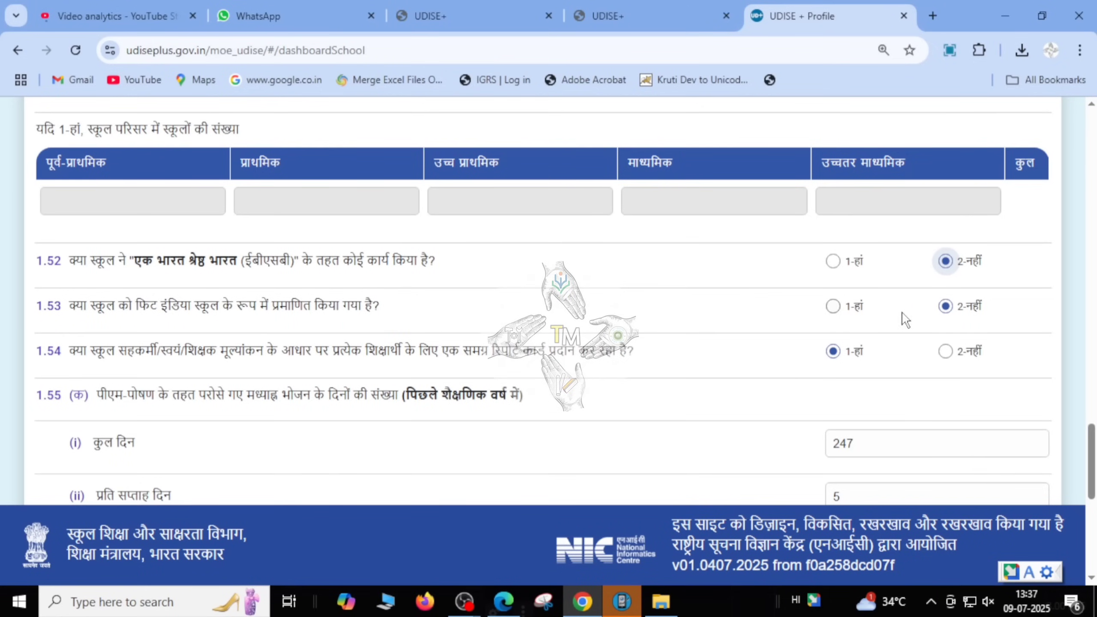
pyautogui.click(945, 306)
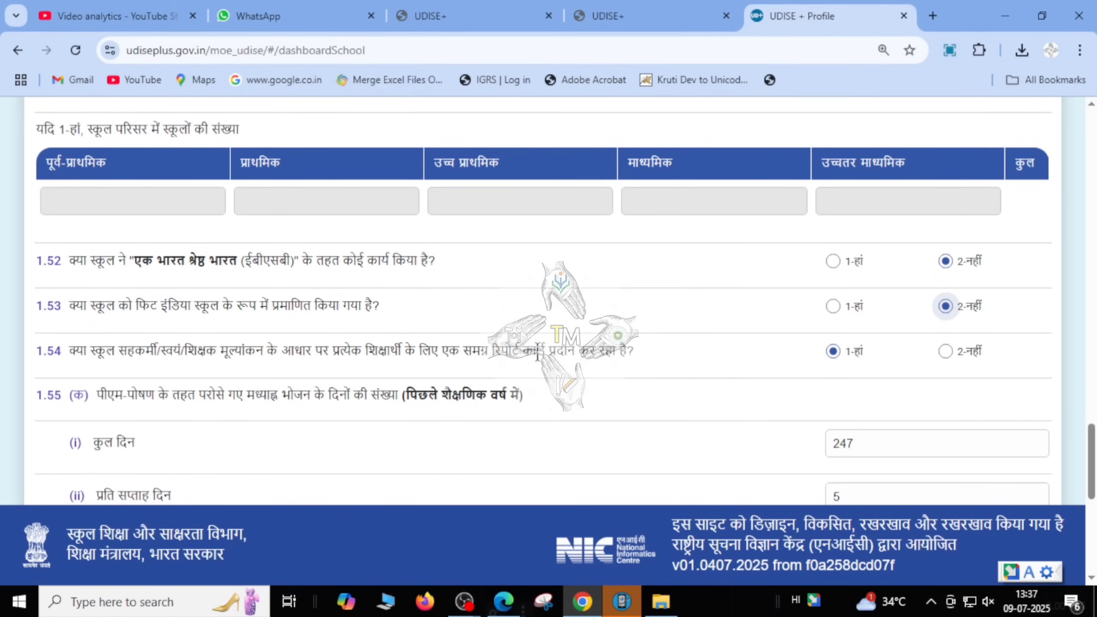
pyautogui.click(833, 352)
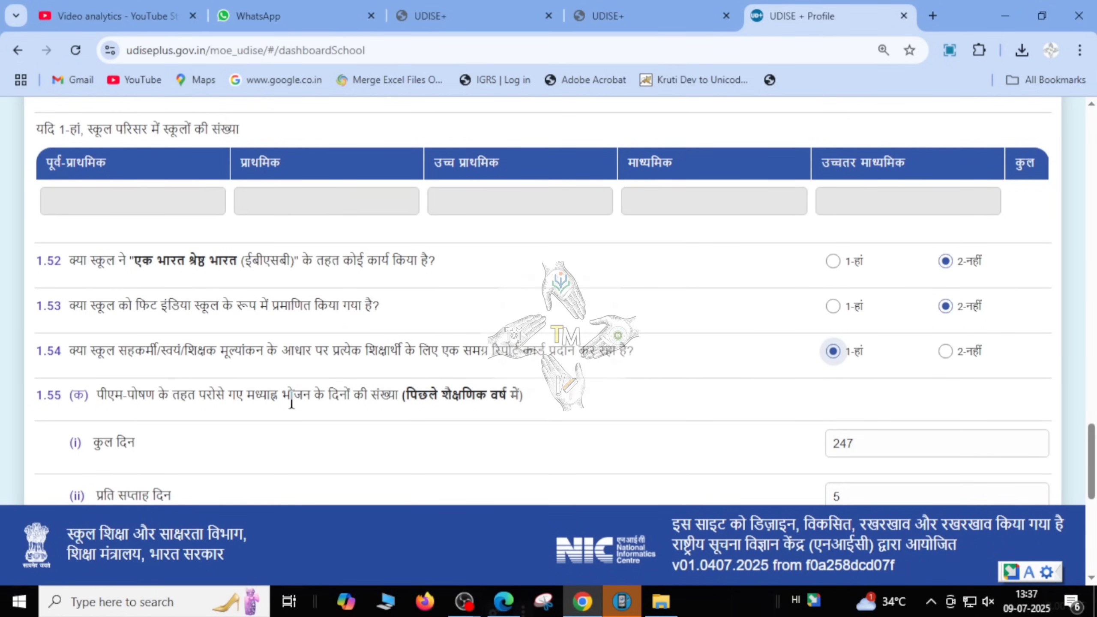
# Step: Set the PM-Poshan meal days in question 1.55 (क) to 233 in total and 19 per month, then save and continue to section 1.56
pyautogui.scroll(-2, 437, 397)
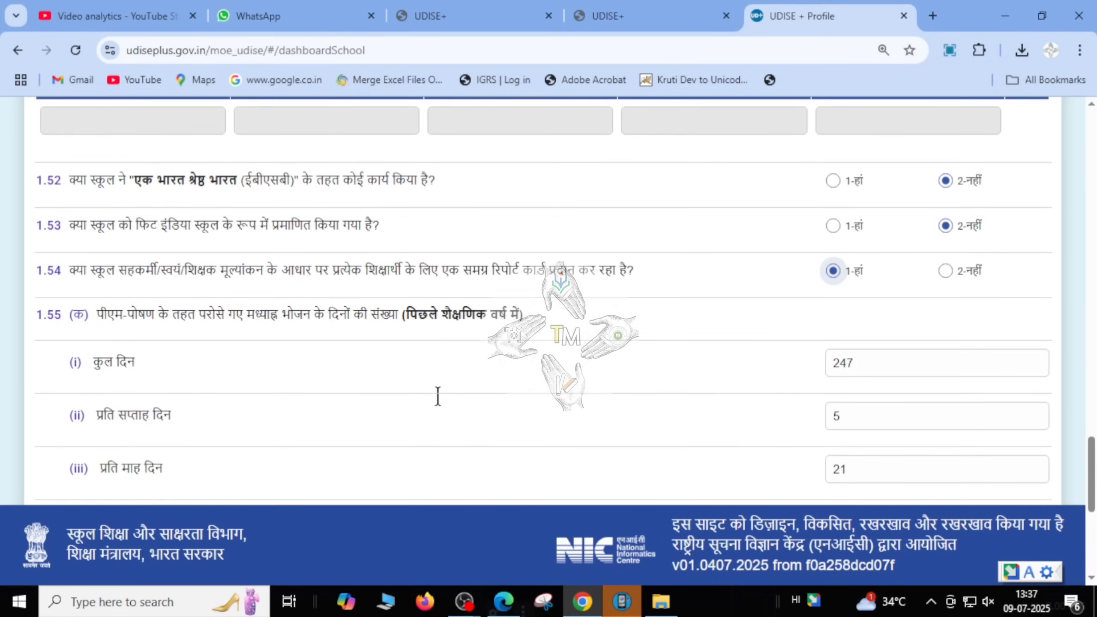
pyautogui.scroll(-2, 439, 400)
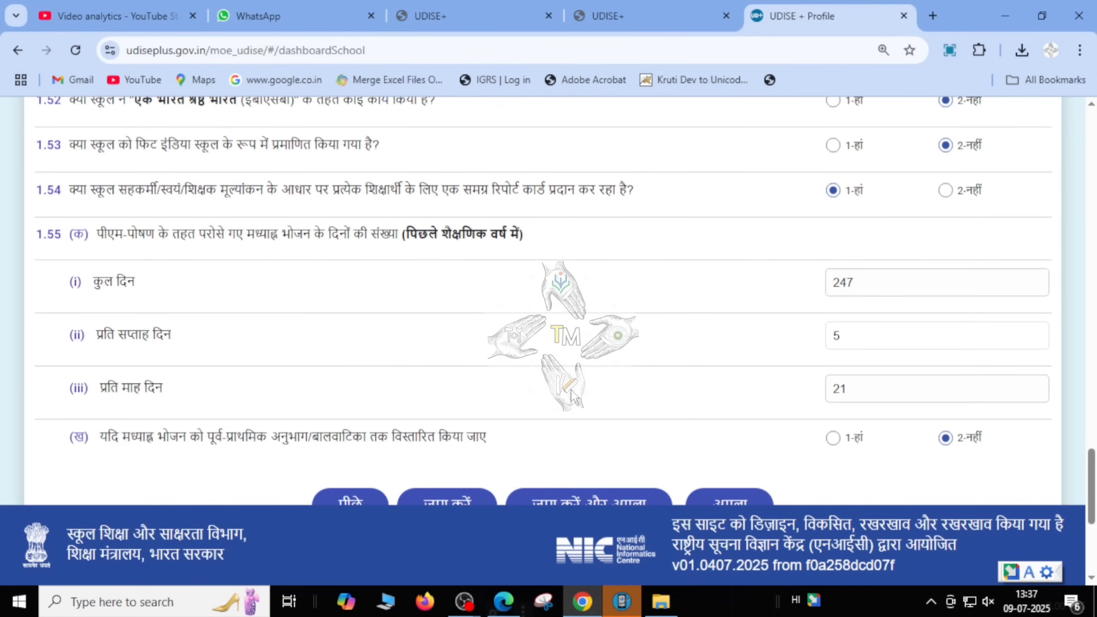
pyautogui.click(850, 389)
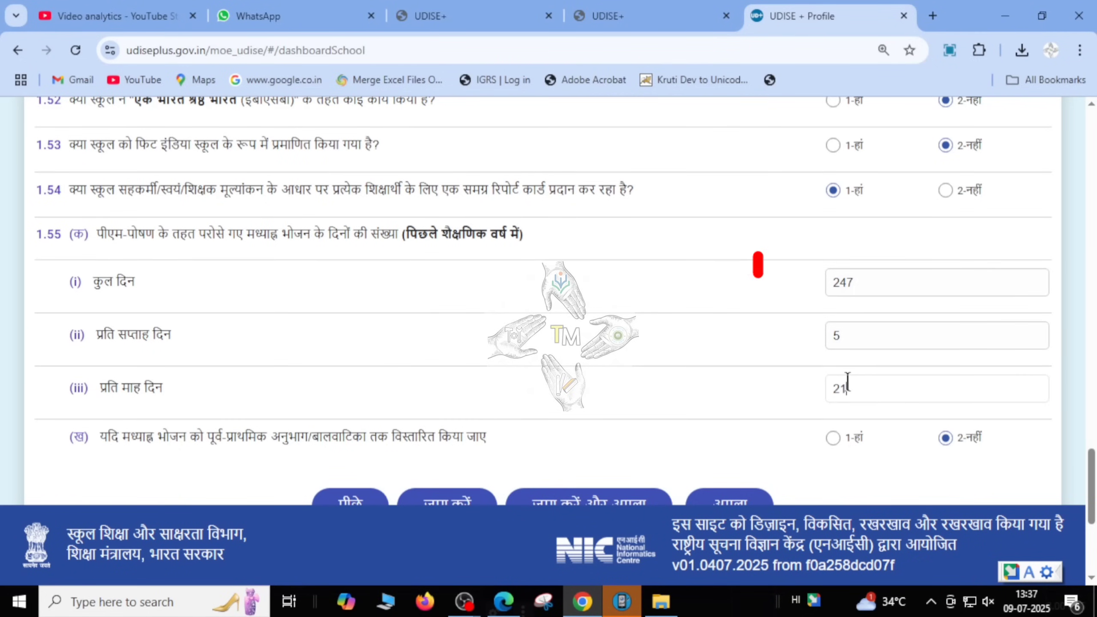
pyautogui.scroll(-2, 848, 383)
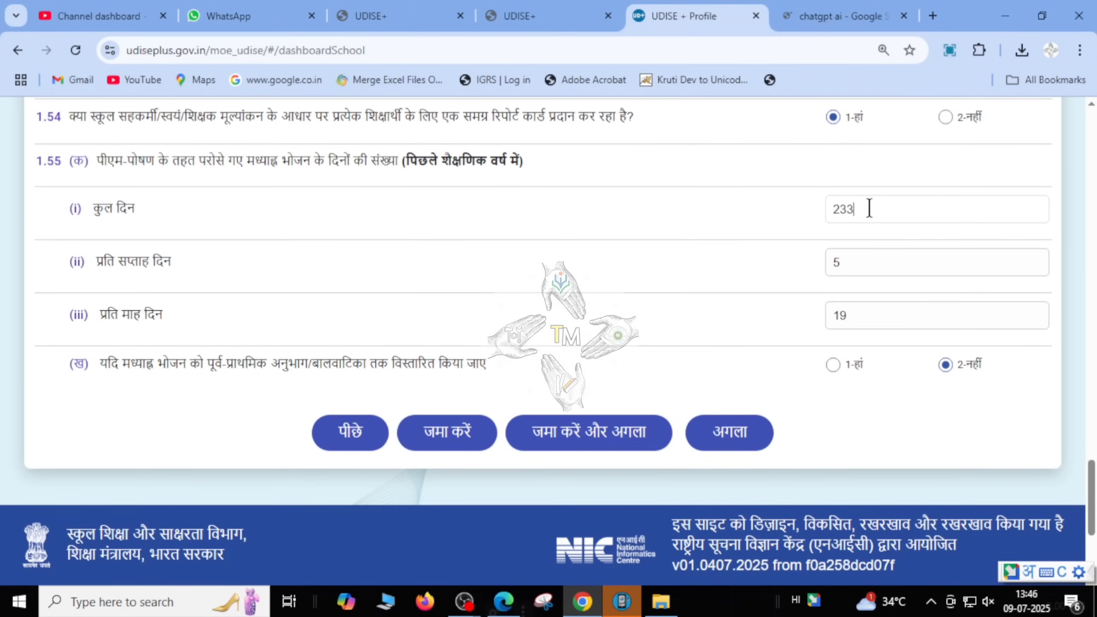
pyautogui.moveTo(870, 208); pyautogui.dragTo(839, 208)
pyautogui.click(832, 261)
pyautogui.click(820, 286)
pyautogui.moveTo(890, 325); pyautogui.dragTo(825, 321)
pyautogui.click(600, 437)
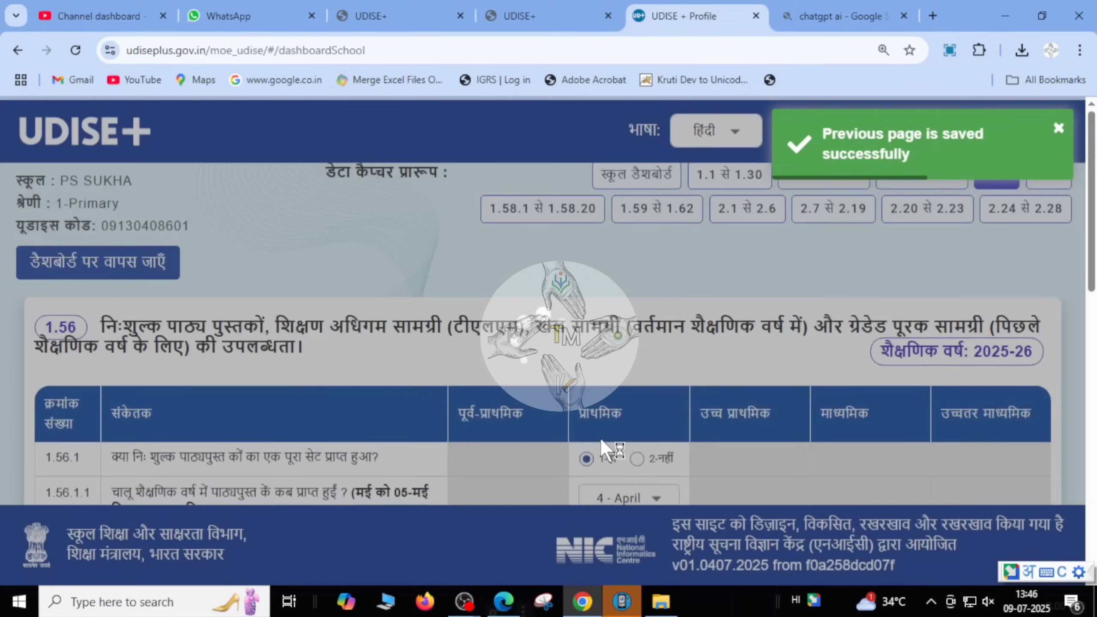
# Step: Set the primary textbook receipt month in 1.56.1.1 to 5 - May and check the remaining answers of section 1.56
pyautogui.scroll(-1, 601, 441)
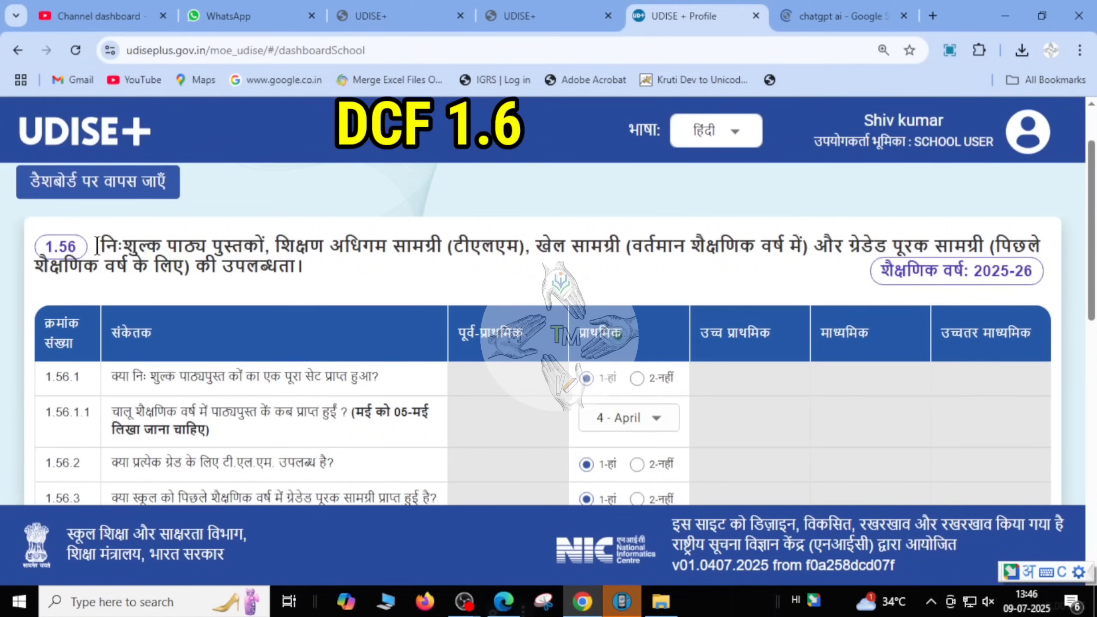
pyautogui.moveTo(97, 246); pyautogui.dragTo(840, 254)
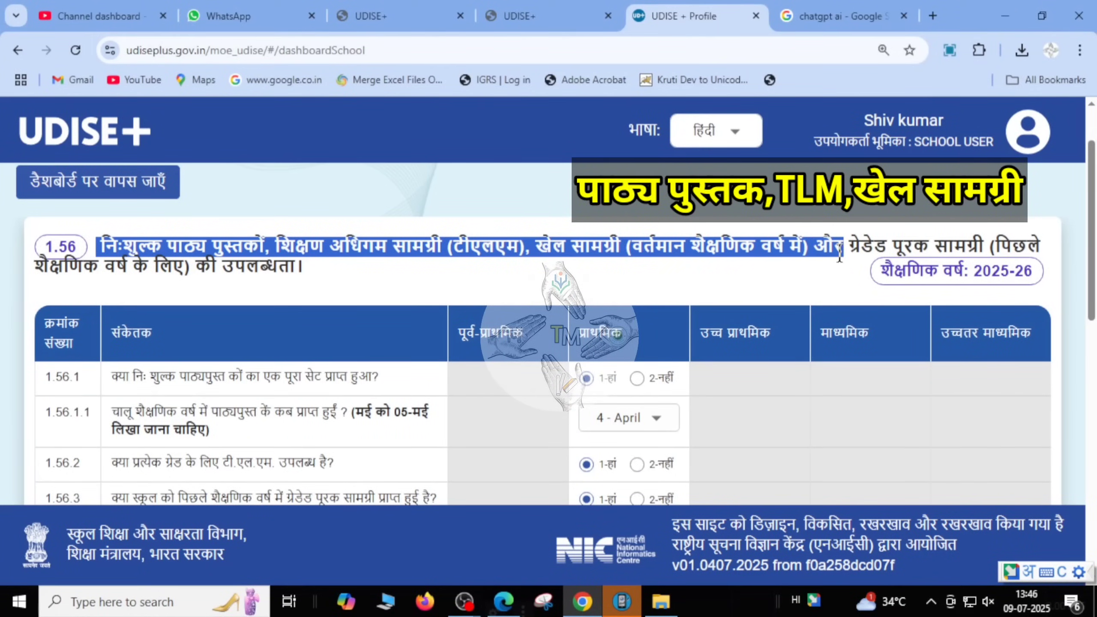
pyautogui.click(852, 293)
pyautogui.scroll(-4, 723, 315)
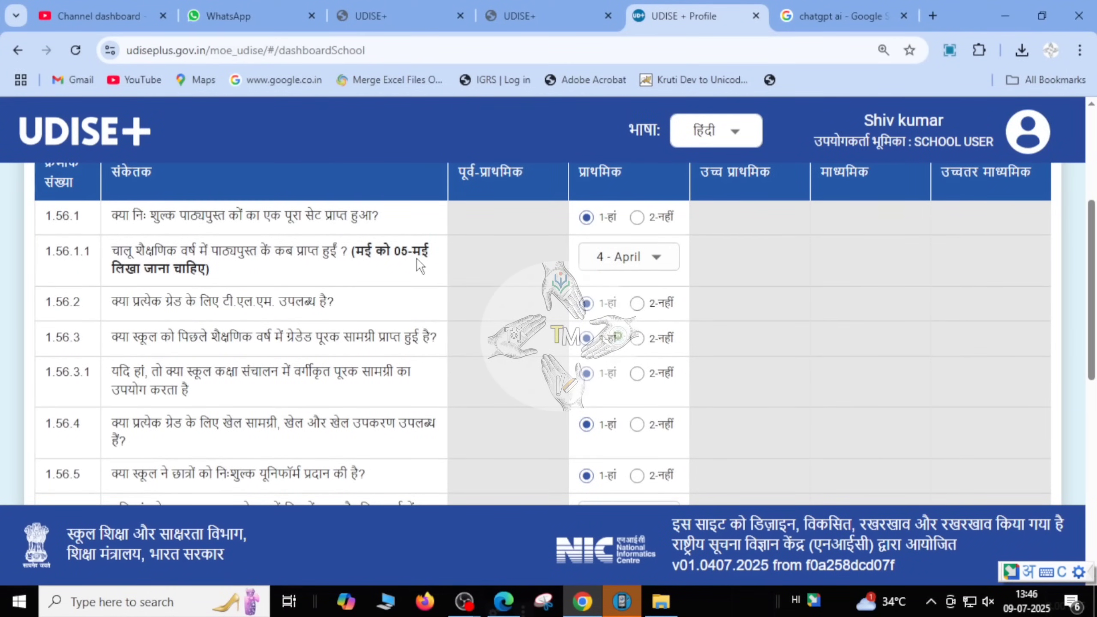
pyautogui.click(645, 265)
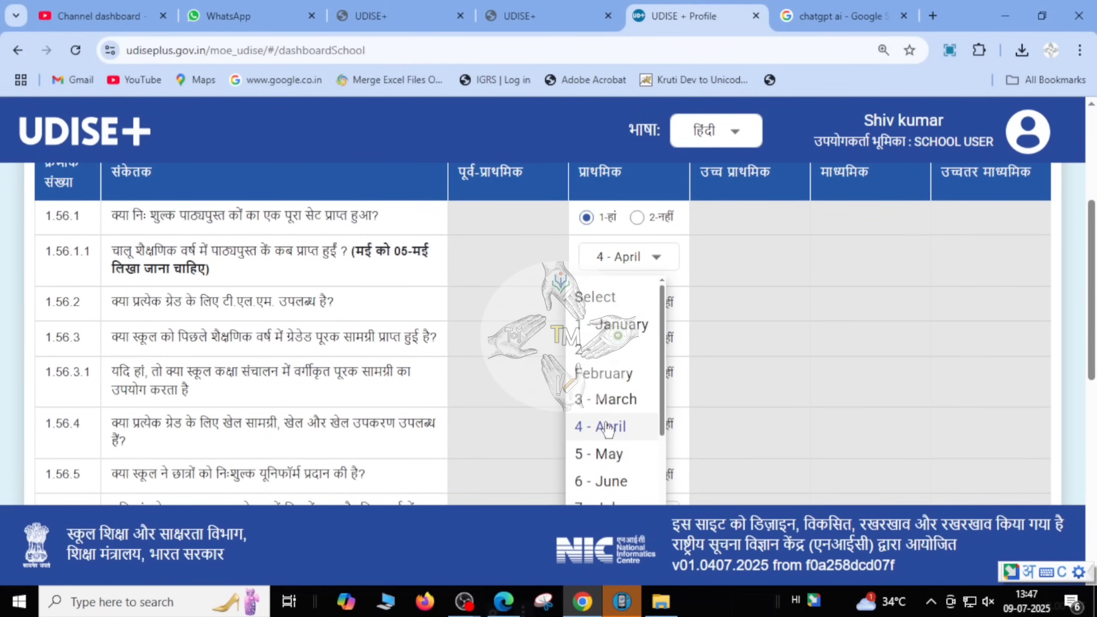
pyautogui.click(605, 454)
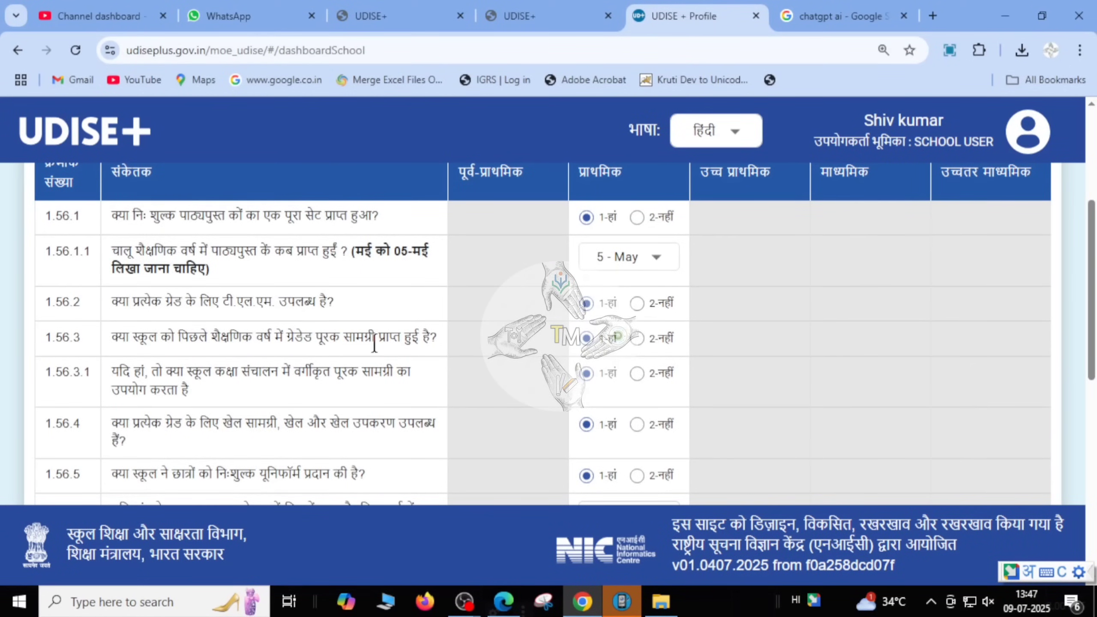
pyautogui.scroll(-2, 600, 346)
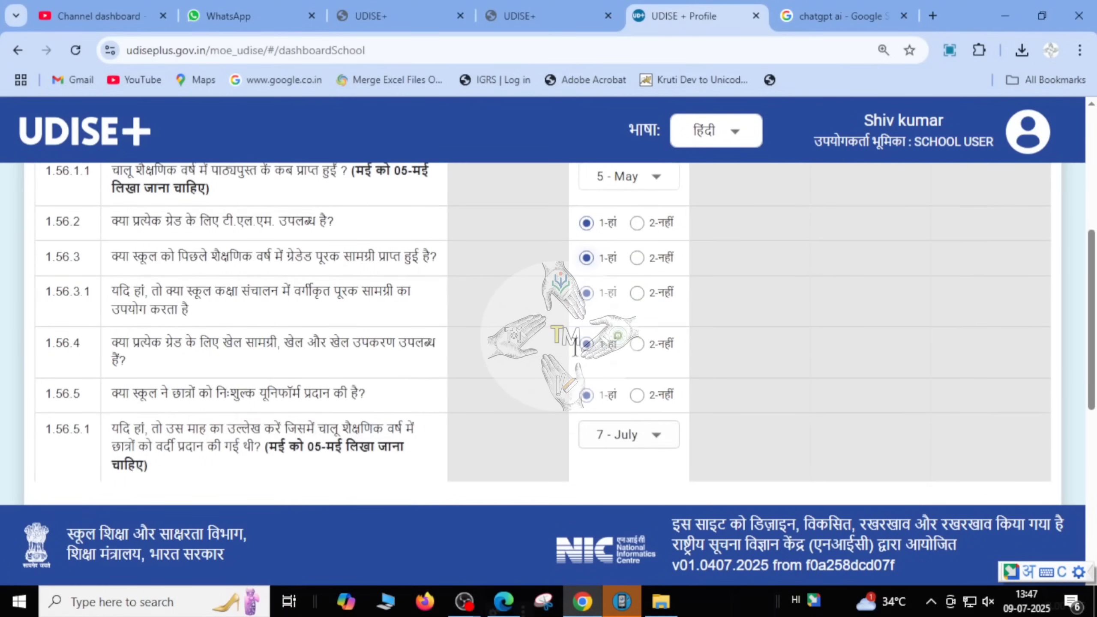
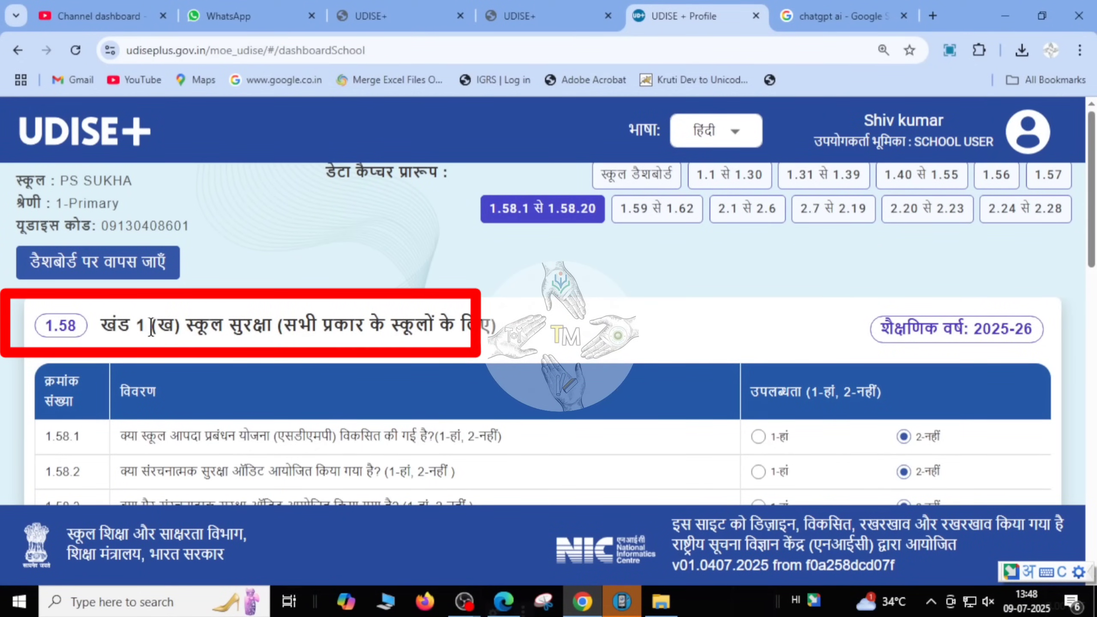
# Step: Answer 1.58.1, on the school disaster management plan, with 2-नहीं and 1.58.5, on installed fire extinguishers, with 1-हां
pyautogui.scroll(-2, 237, 337)
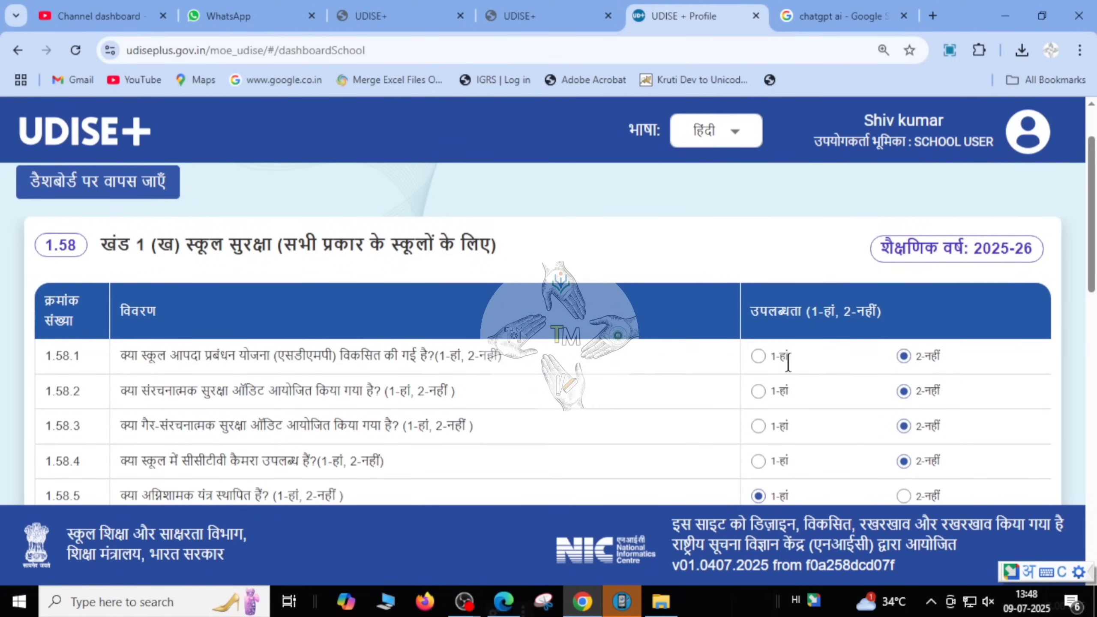
pyautogui.click(758, 356)
pyautogui.click(903, 356)
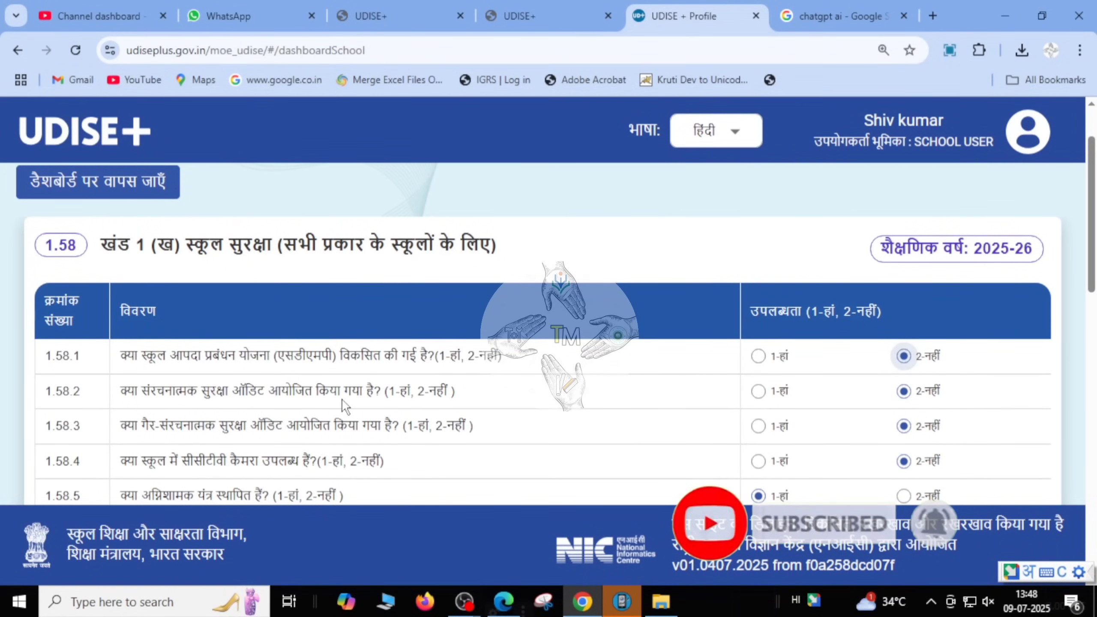
pyautogui.scroll(-2, 773, 421)
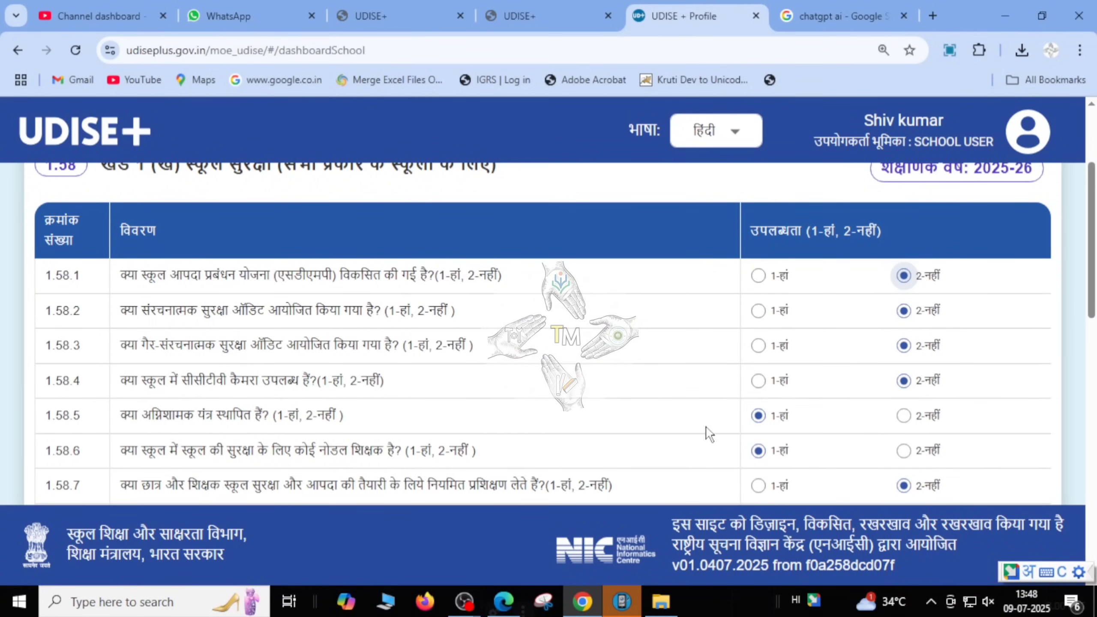
pyautogui.click(758, 415)
# Step: Check the answers of section 1.58 up to 1.58.10 and answer 1.58.11, on a teacher appointed as first-level counsellor, with 2-नहीं
pyautogui.scroll(-2, 758, 416)
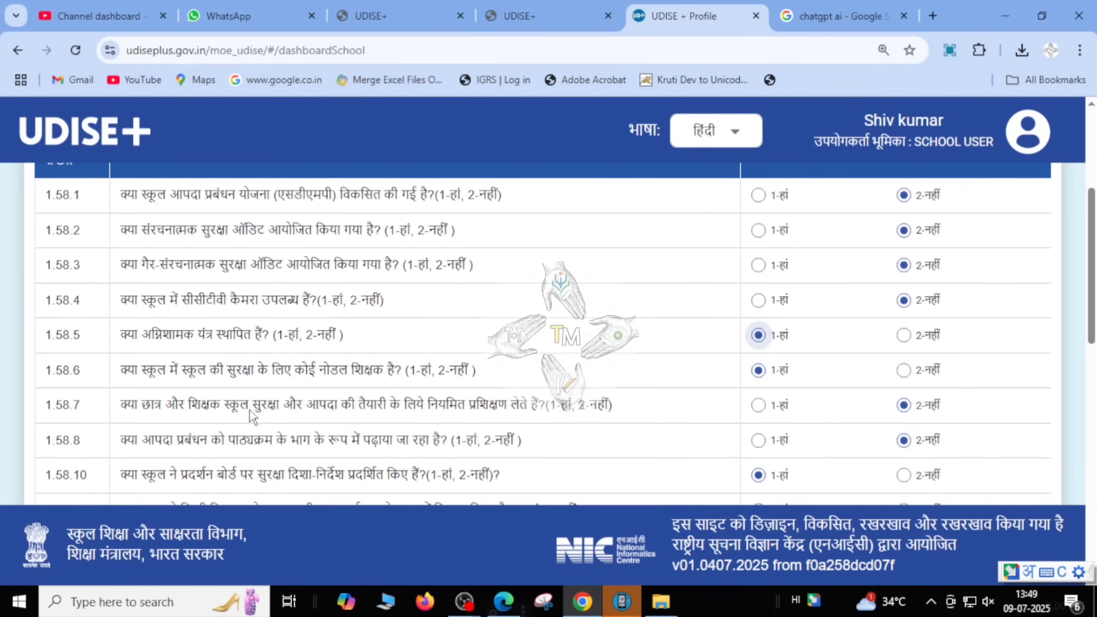
pyautogui.scroll(-2, 920, 416)
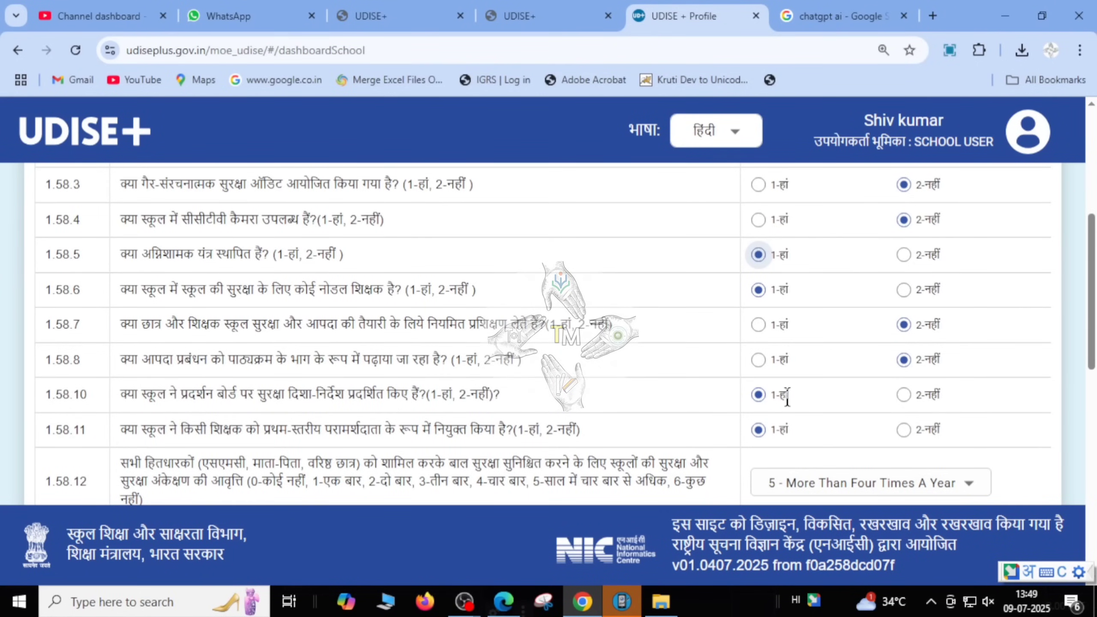
pyautogui.scroll(-2, 782, 400)
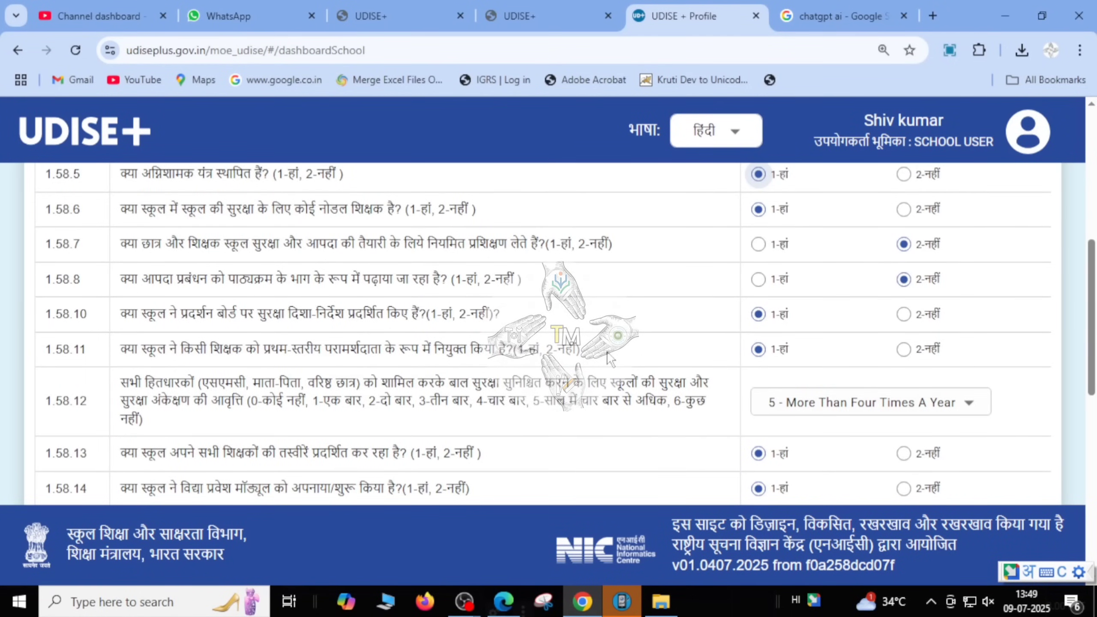
pyautogui.click(903, 348)
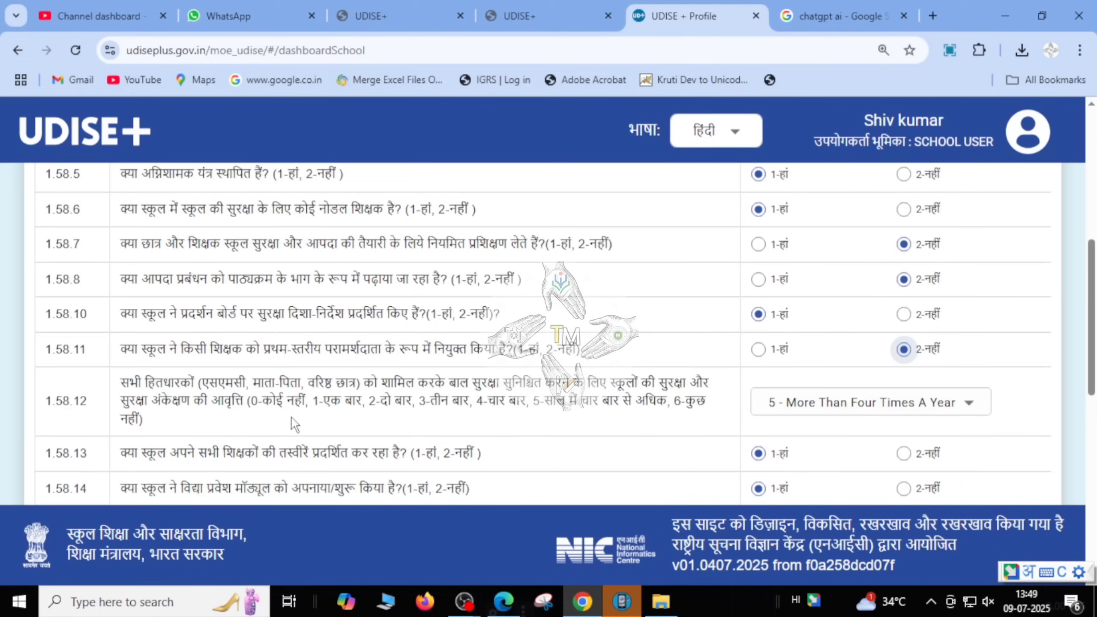
# Step: Switch the safety audit frequency in 1.58.12 to 4 - Four Times and back to 5 - More Than Four Times A Year
pyautogui.click(839, 410)
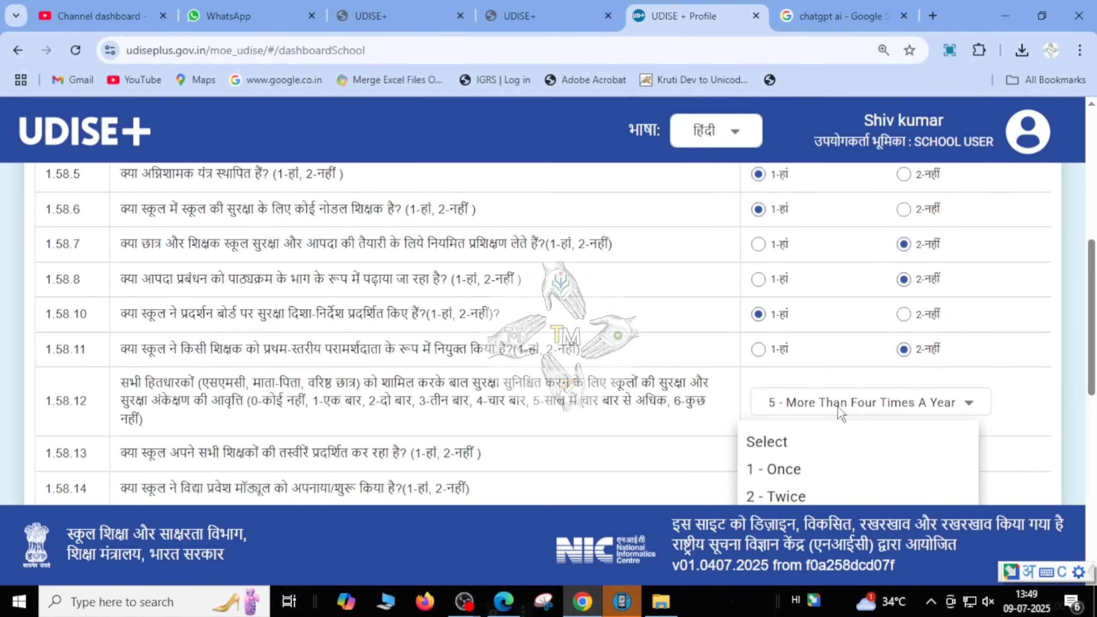
pyautogui.scroll(-2, 838, 406)
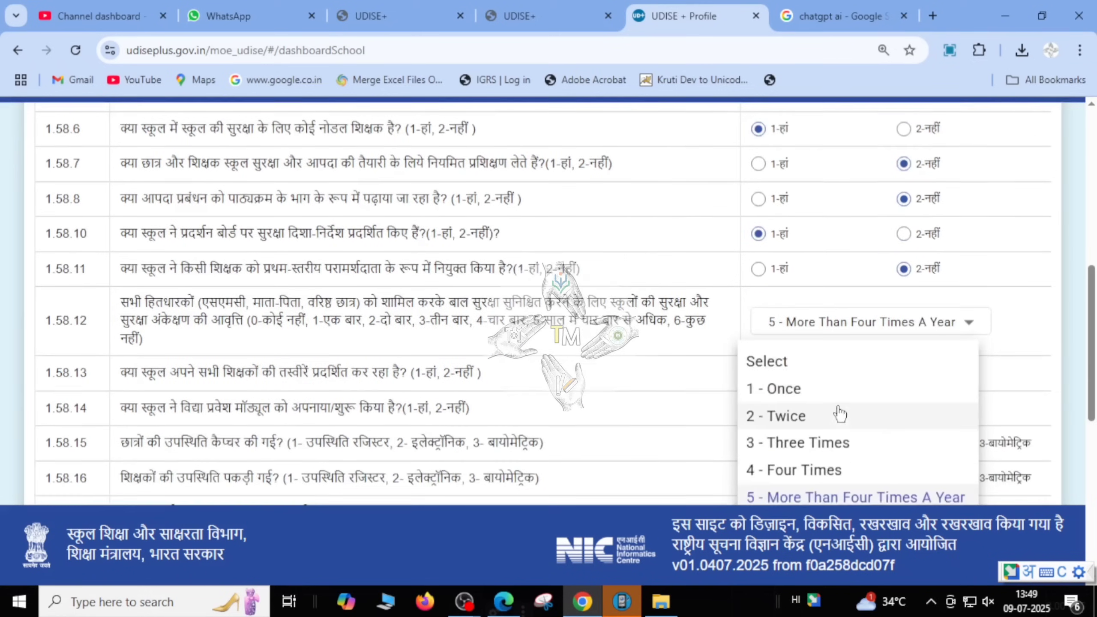
pyautogui.click(808, 470)
pyautogui.click(818, 328)
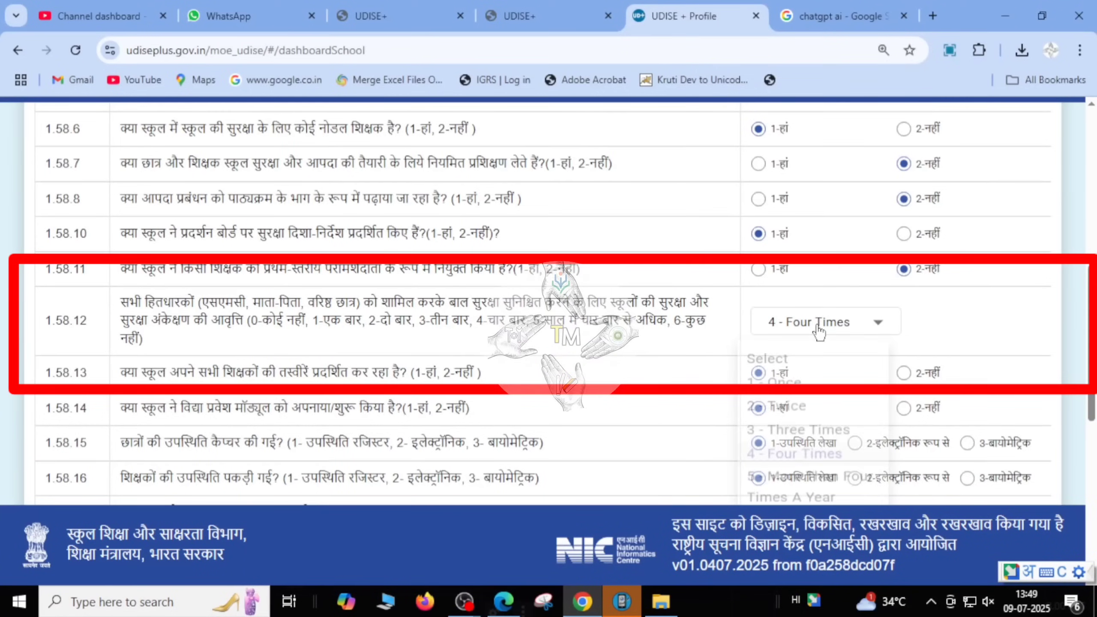
pyautogui.click(807, 497)
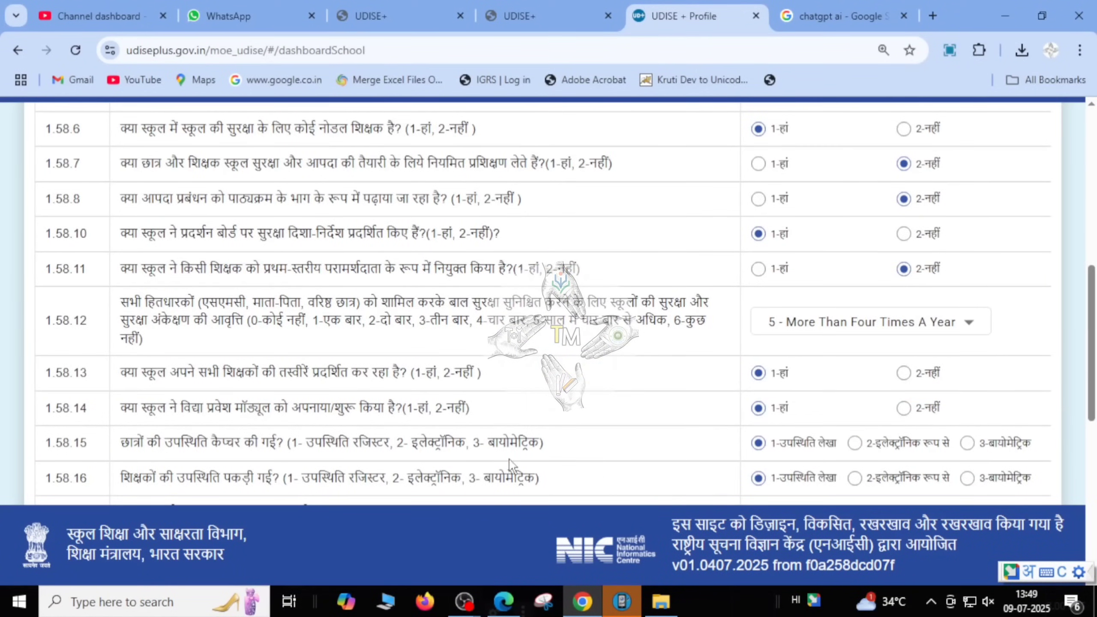
# Step: Keep 1-हां for 1.58.13, on displaying teachers' photos, and 1-उपस्थिति लेखा for 1.58.15, on capturing student attendance
pyautogui.scroll(-2, 149, 394)
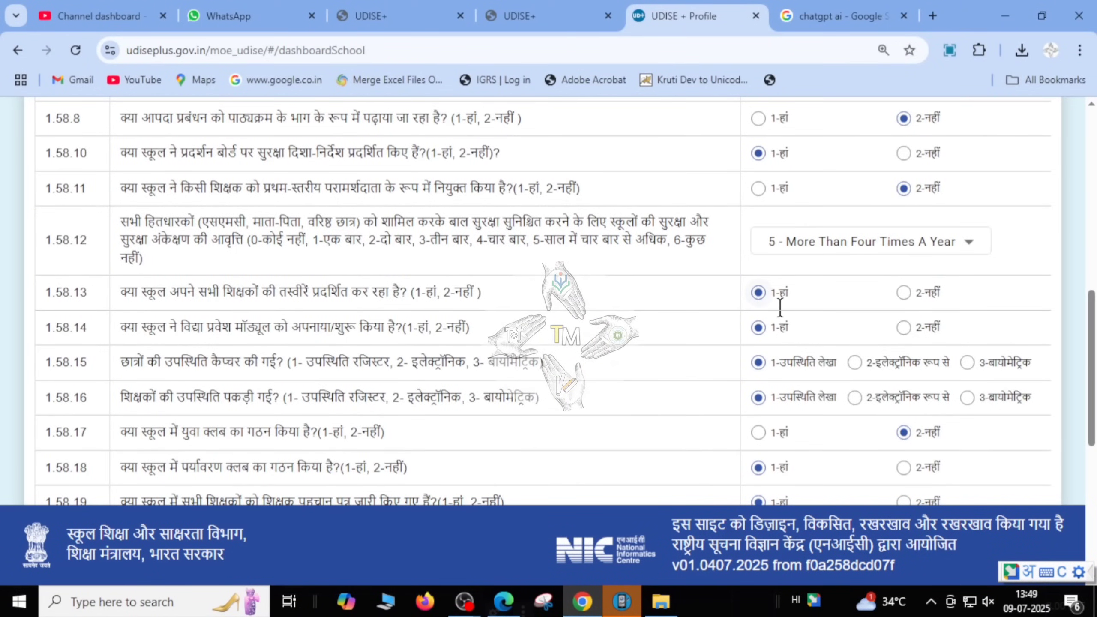
pyautogui.click(759, 293)
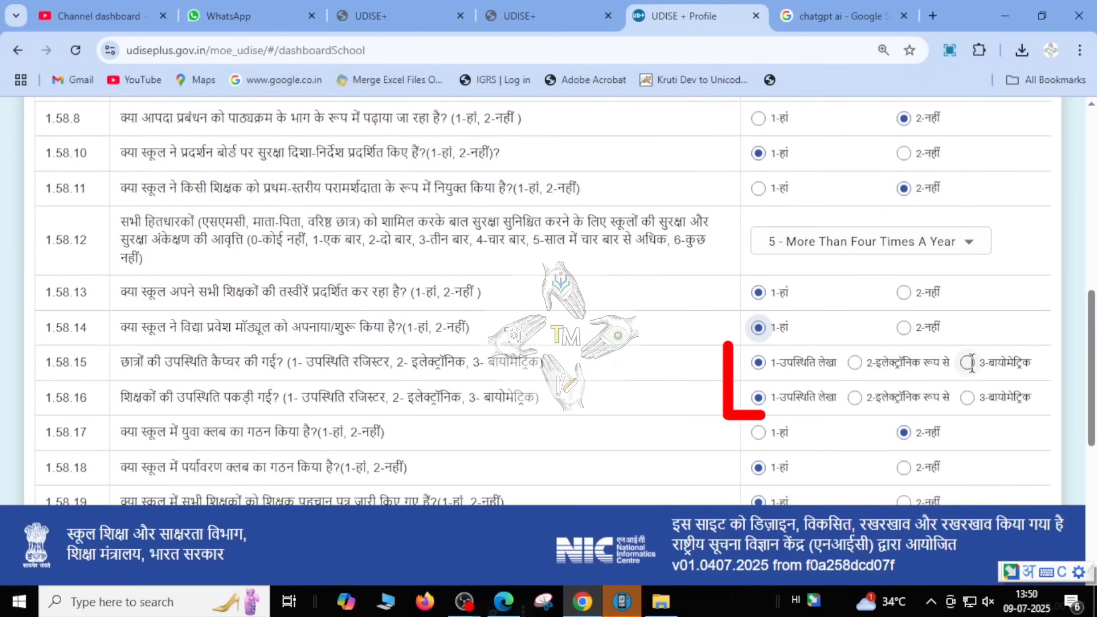
pyautogui.click(855, 362)
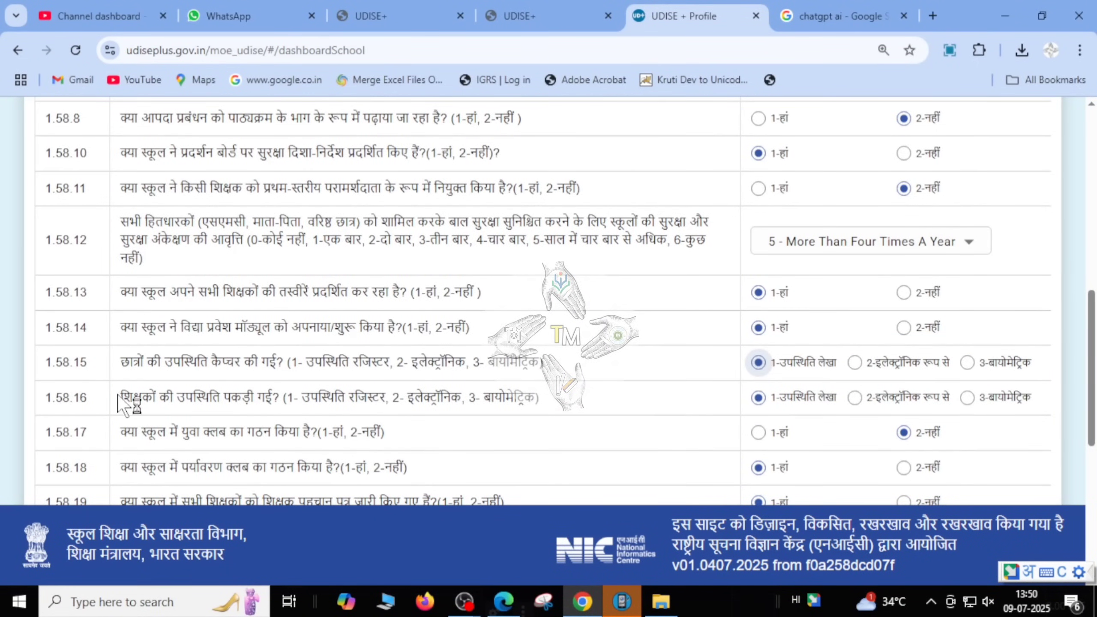
# Step: Check answers 1.58.16 to 1.58.20, including the environment club question, and save and continue to section 1.59
pyautogui.scroll(-2, 730, 400)
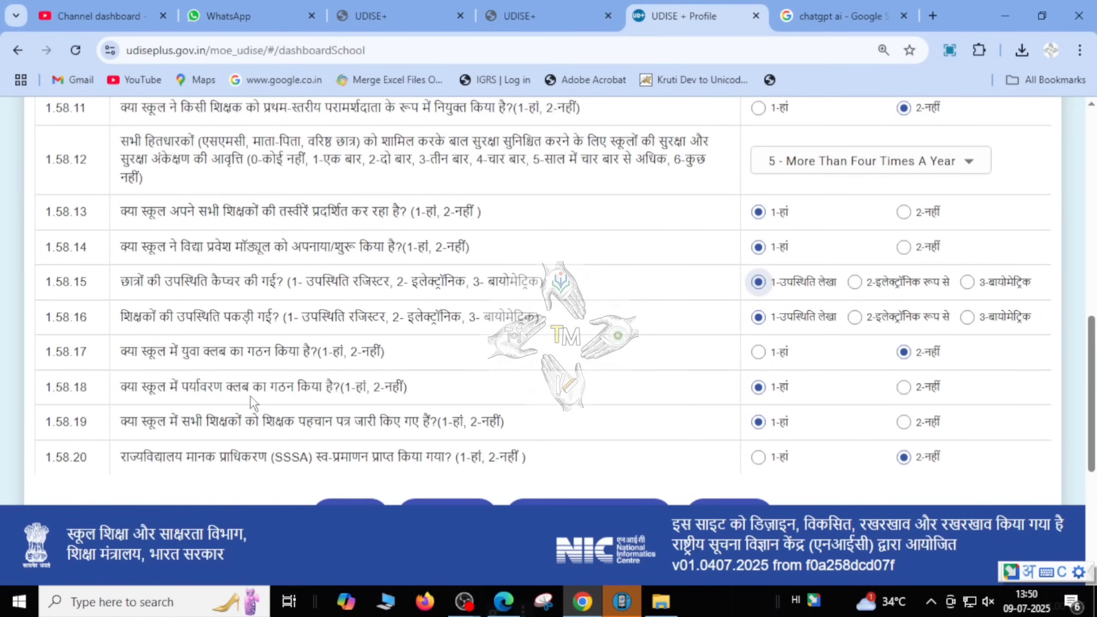
pyautogui.moveTo(182, 387); pyautogui.dragTo(297, 387)
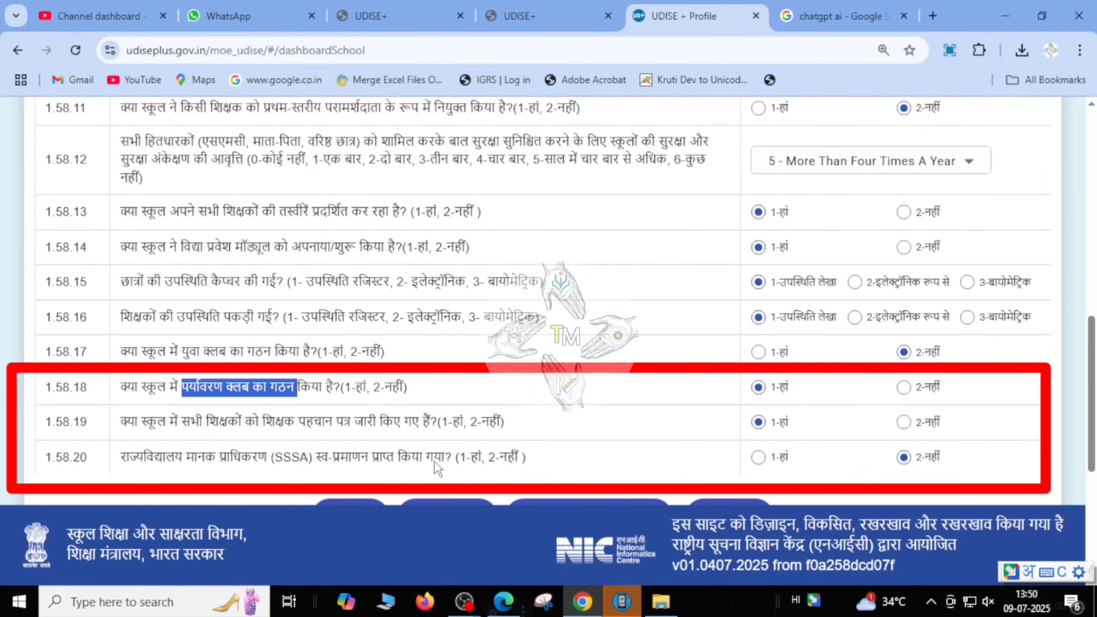
pyautogui.scroll(-2, 436, 468)
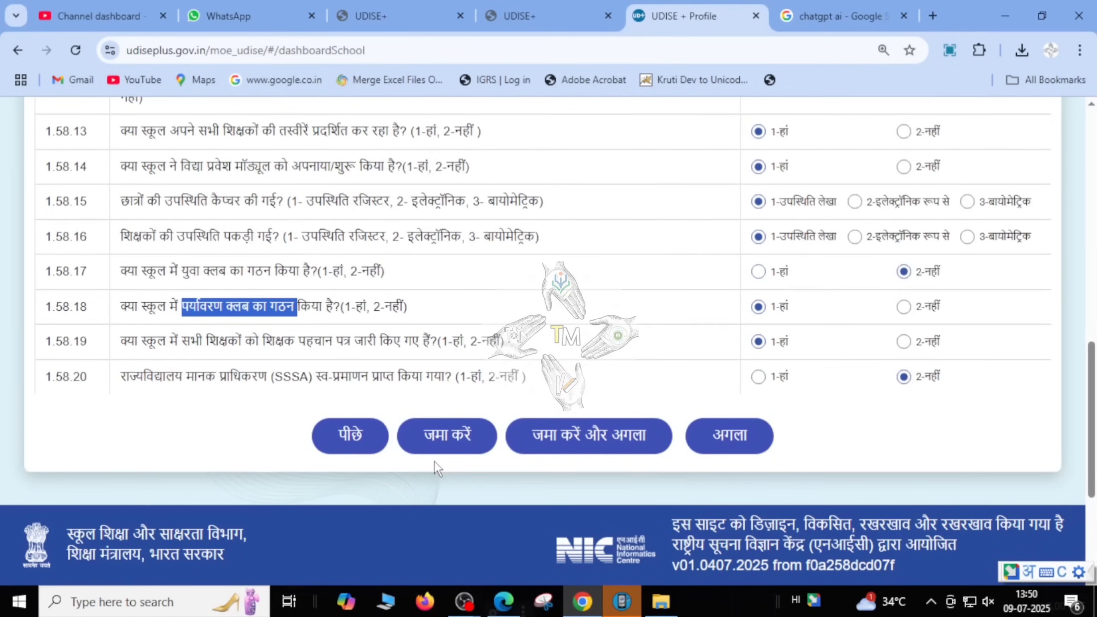
pyautogui.click(590, 435)
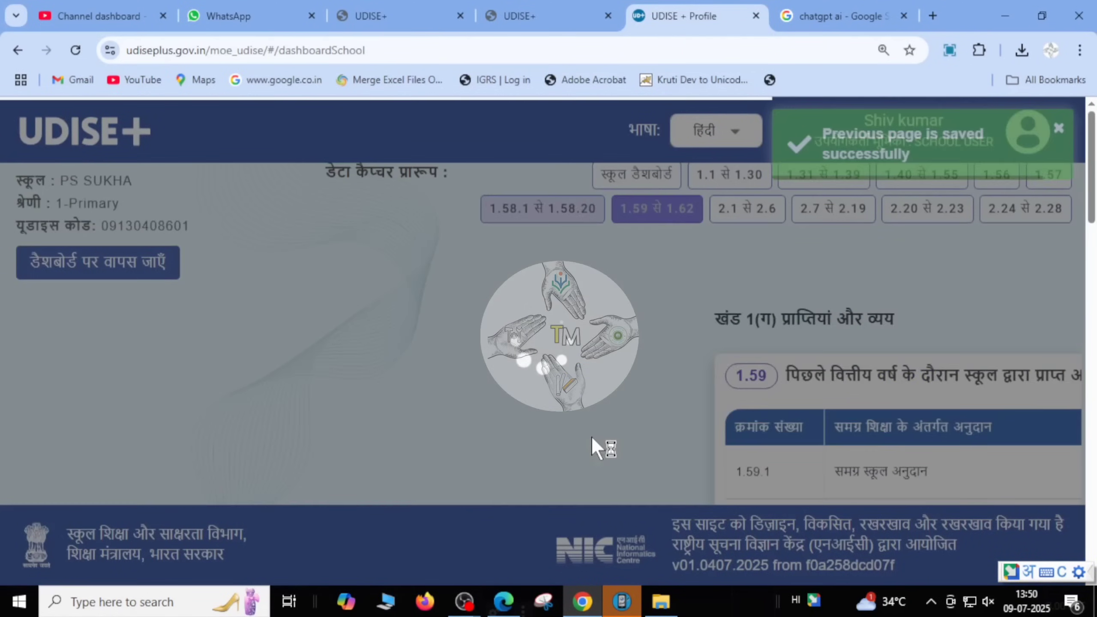
# Step: Examine the grant receipts and expenditure in 1.59, the financial assistance in 1.60 and the inventory register answers in 1.61
pyautogui.scroll(-4, 592, 435)
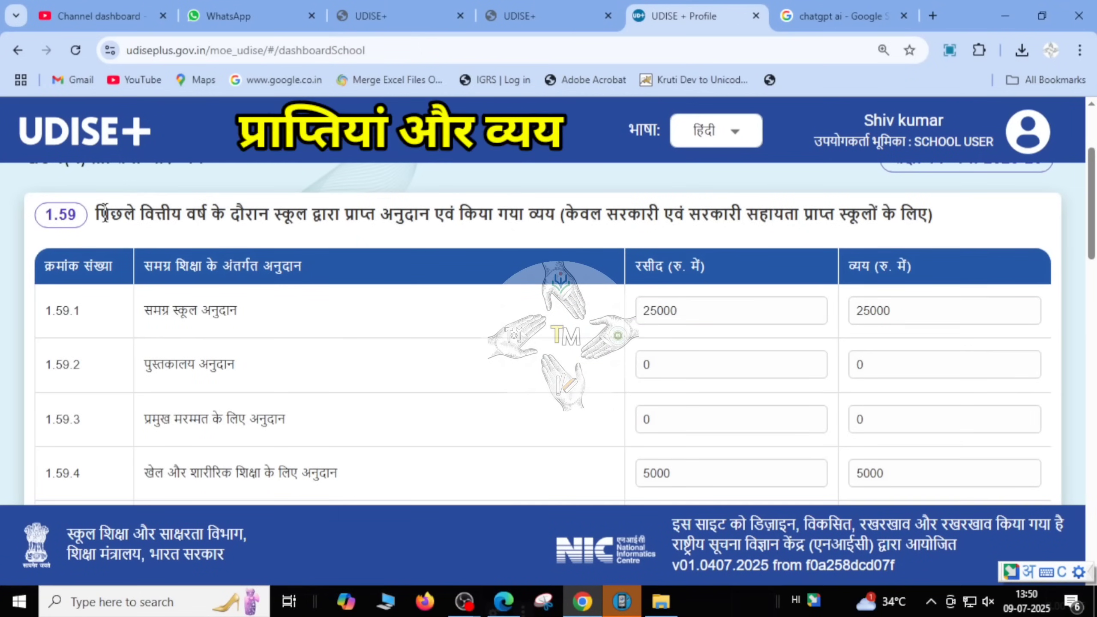
pyautogui.moveTo(142, 213); pyautogui.dragTo(753, 223)
pyautogui.click(880, 207)
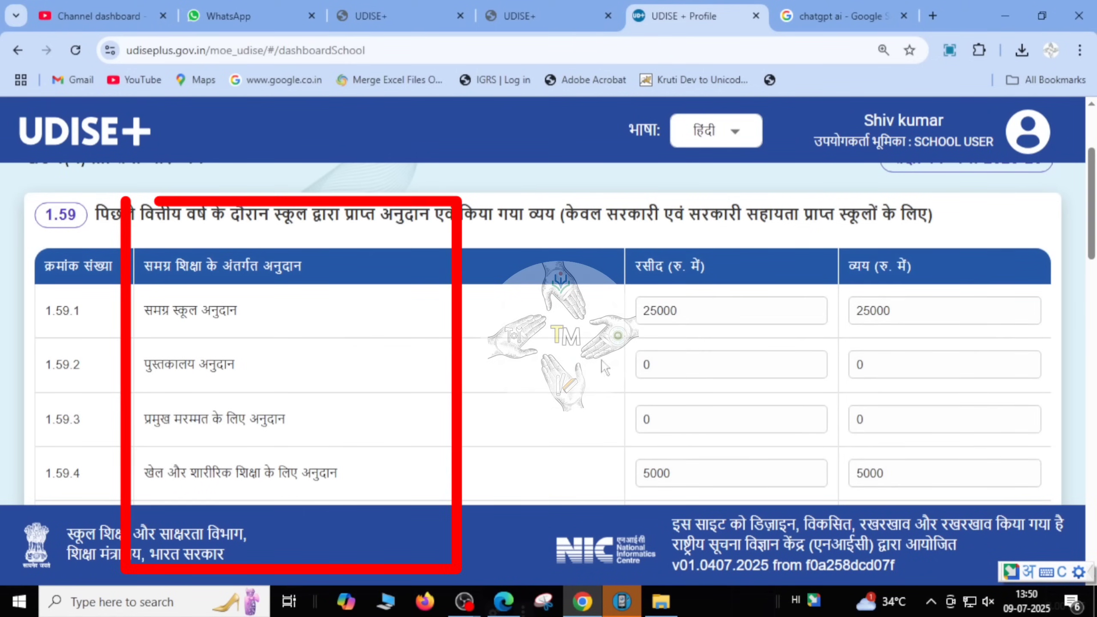
pyautogui.scroll(-2, 610, 395)
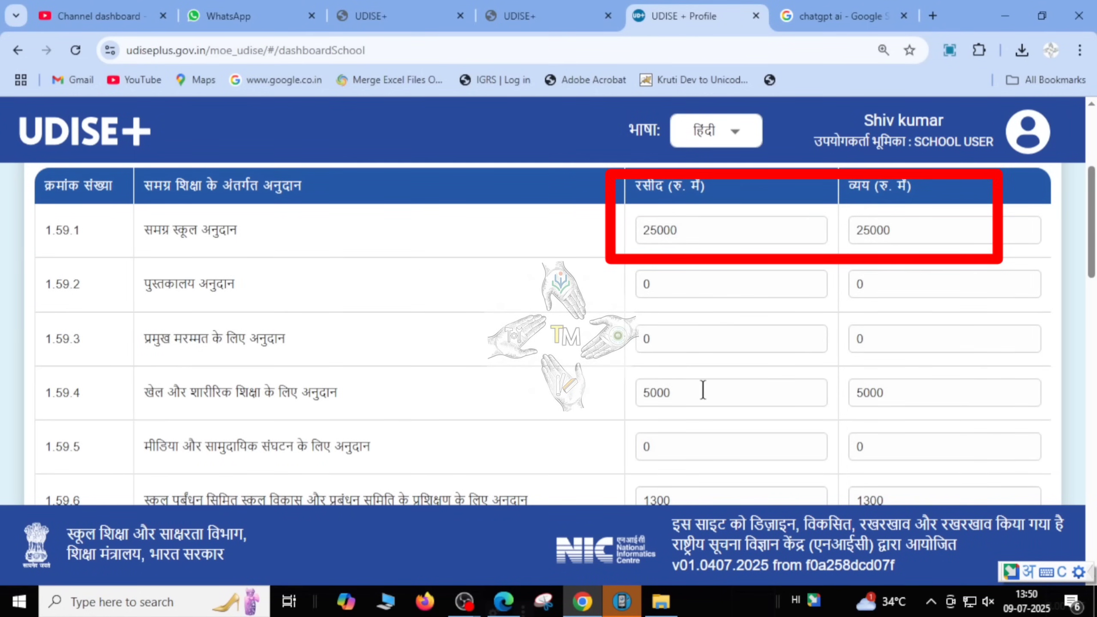
pyautogui.scroll(-2, 703, 391)
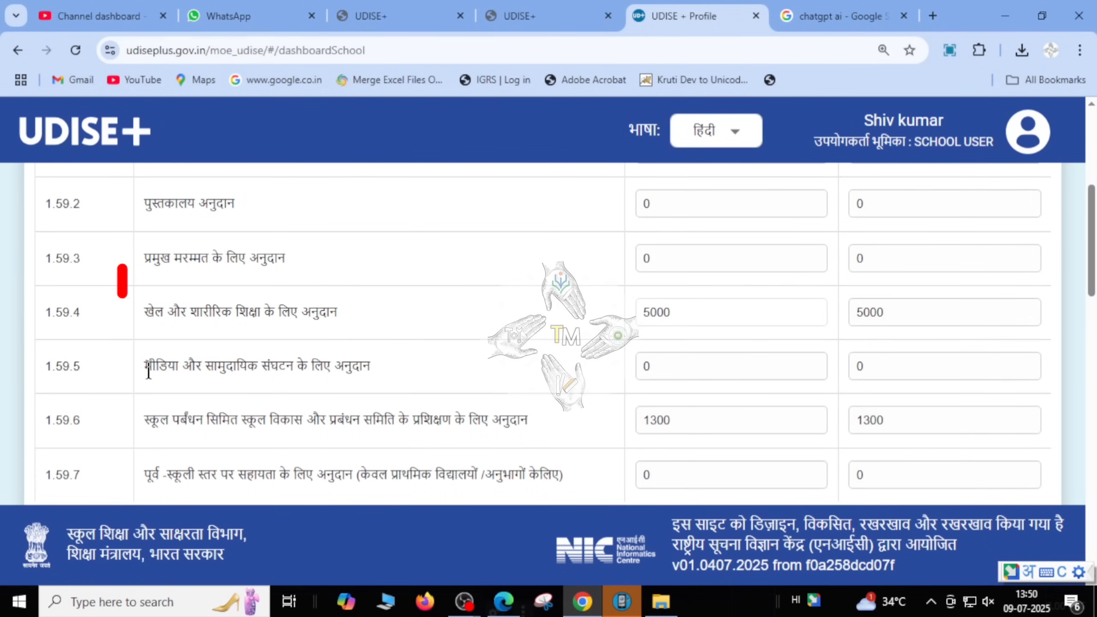
pyautogui.click(667, 366)
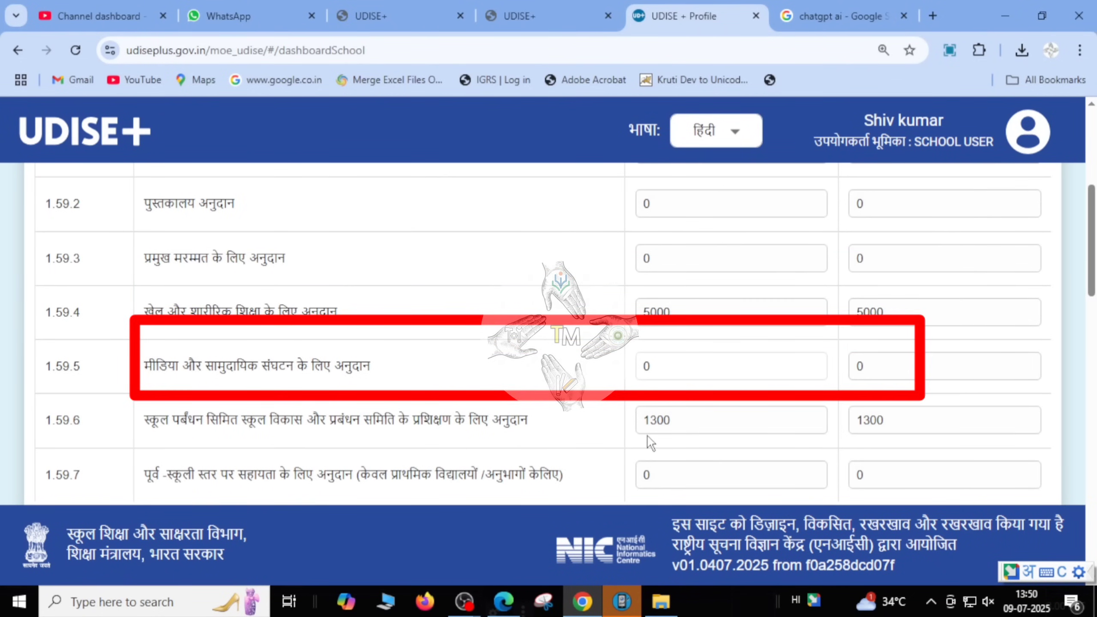
pyautogui.scroll(-2, 694, 428)
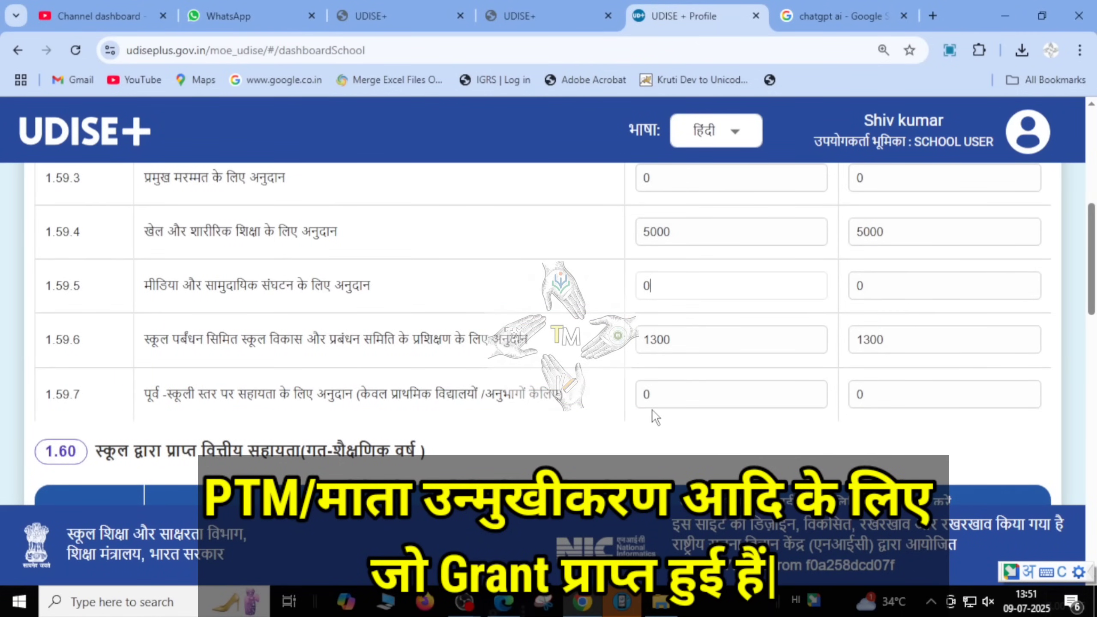
pyautogui.scroll(-3, 656, 411)
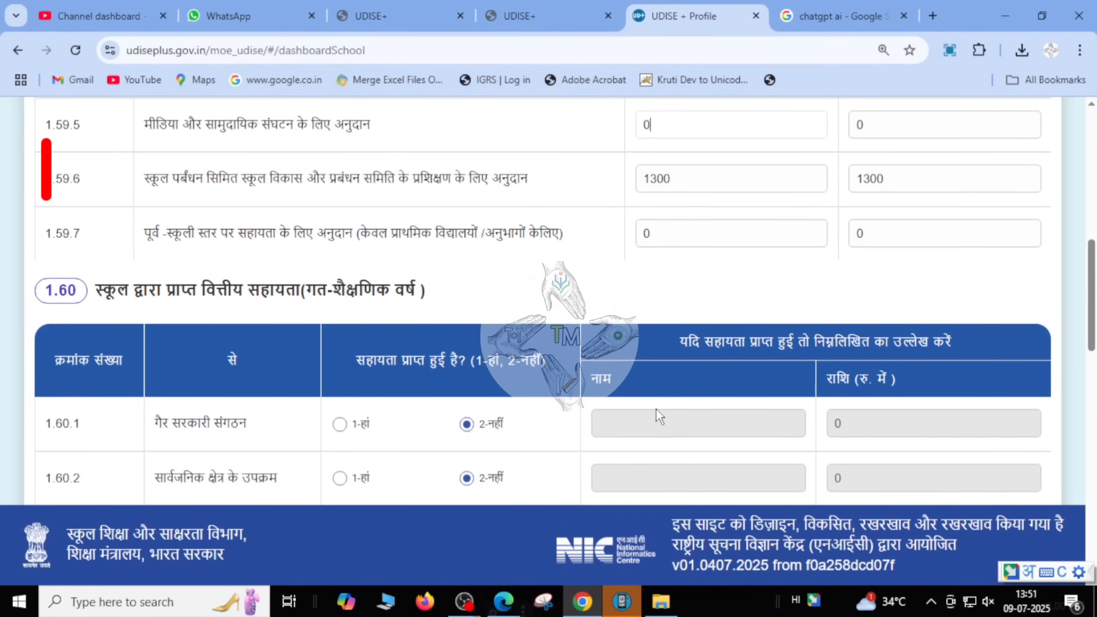
pyautogui.scroll(-3, 656, 409)
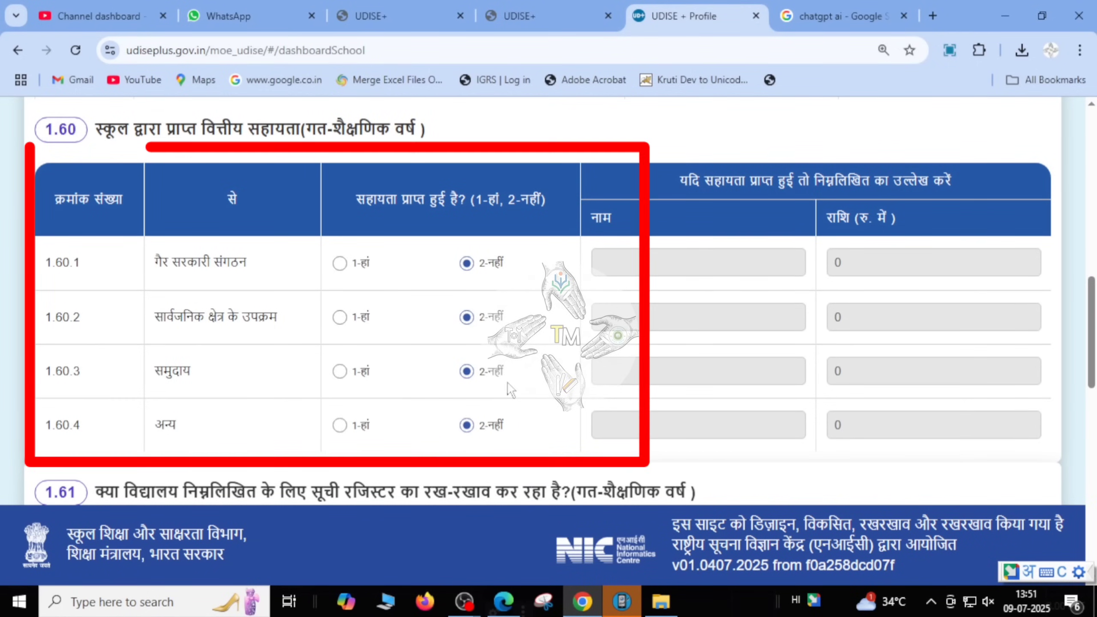
pyautogui.scroll(-5, 461, 415)
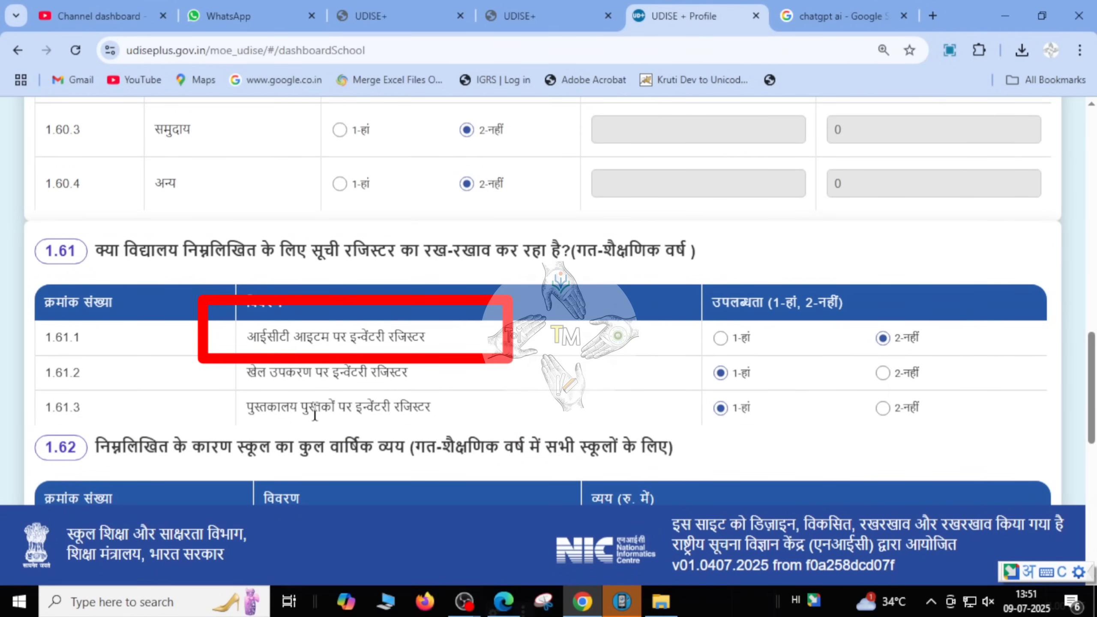
pyautogui.click(720, 408)
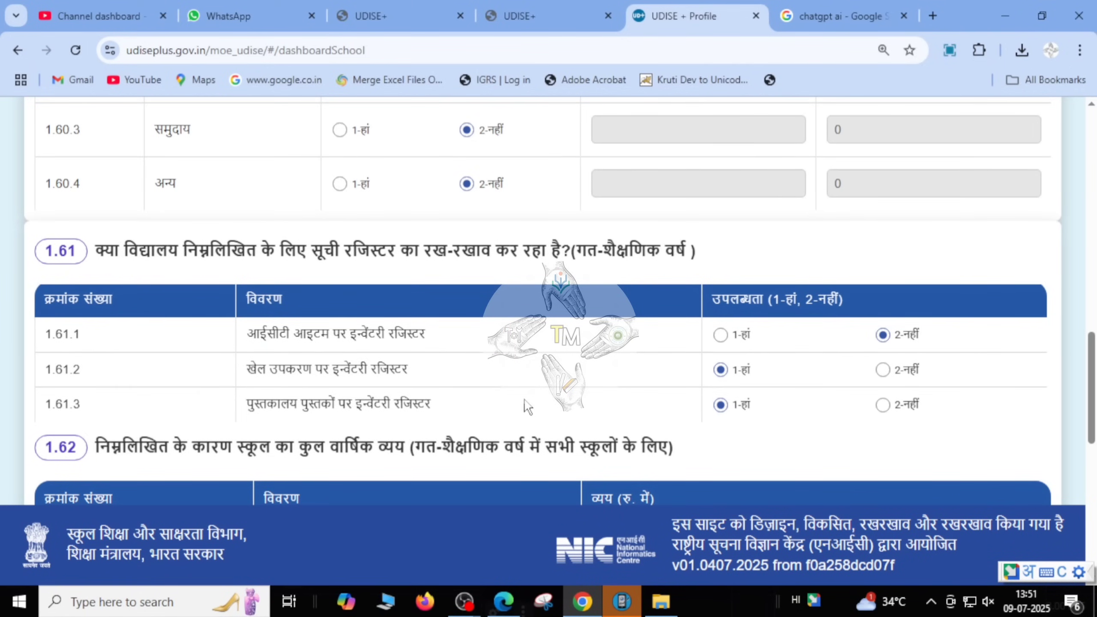
# Step: Set the annual expenditure in 1.62 to 17000 for maintenance/housekeeping and 14300 for other, then save and continue to section 2.1
pyautogui.scroll(-1, 531, 432)
pyautogui.scroll(-3, 534, 441)
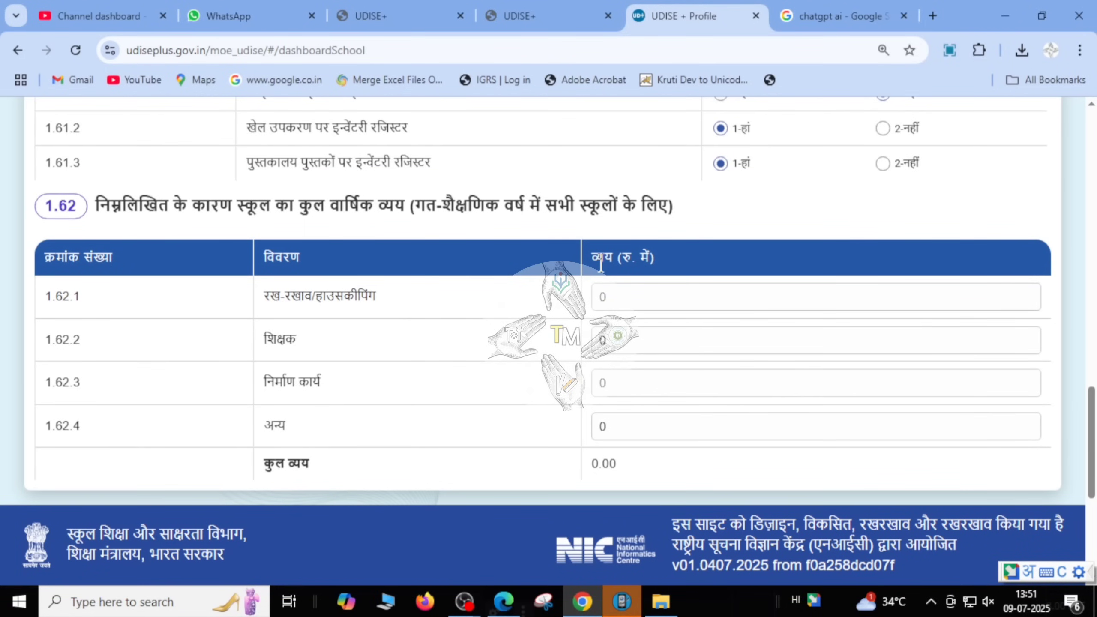
pyautogui.click(630, 292)
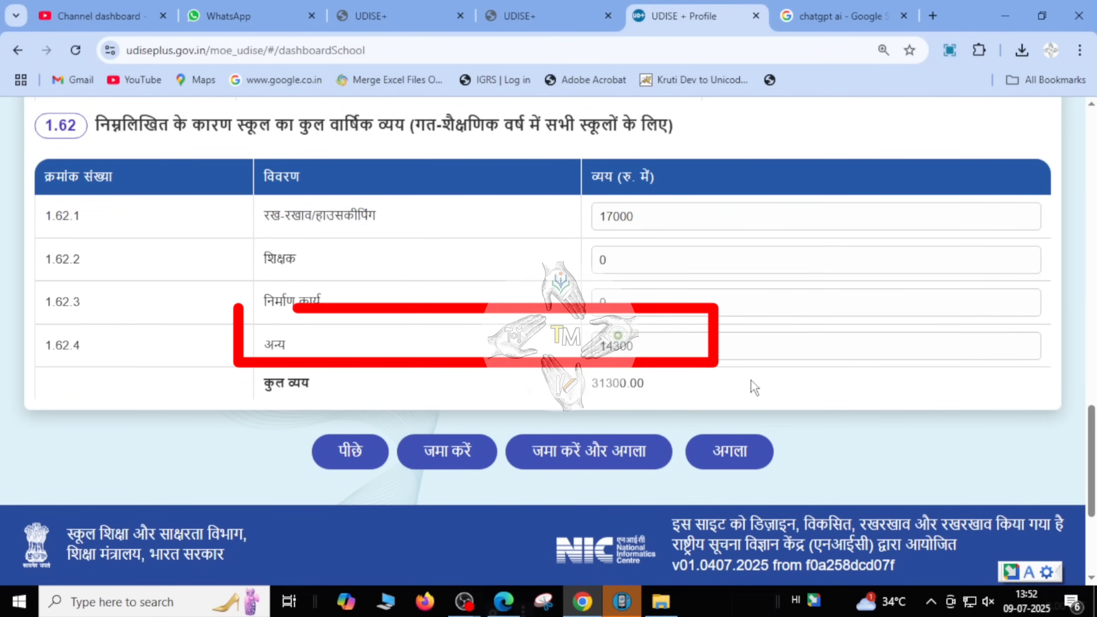
pyautogui.click(588, 454)
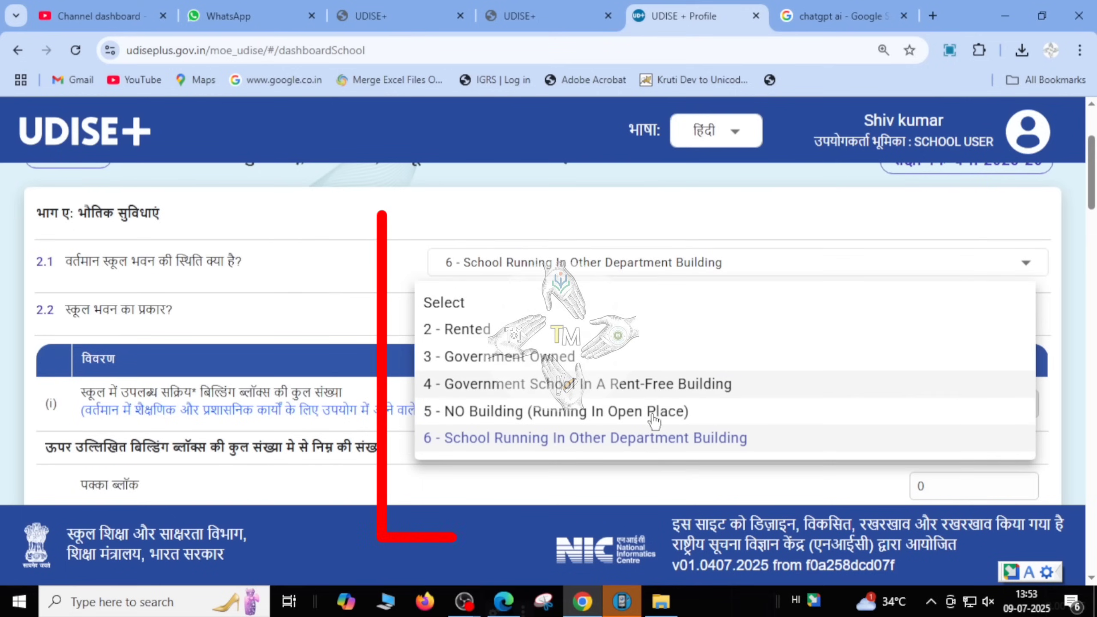
# Step: Set the current school building status in question 2.1 to 3 - Government Owned
pyautogui.click(648, 435)
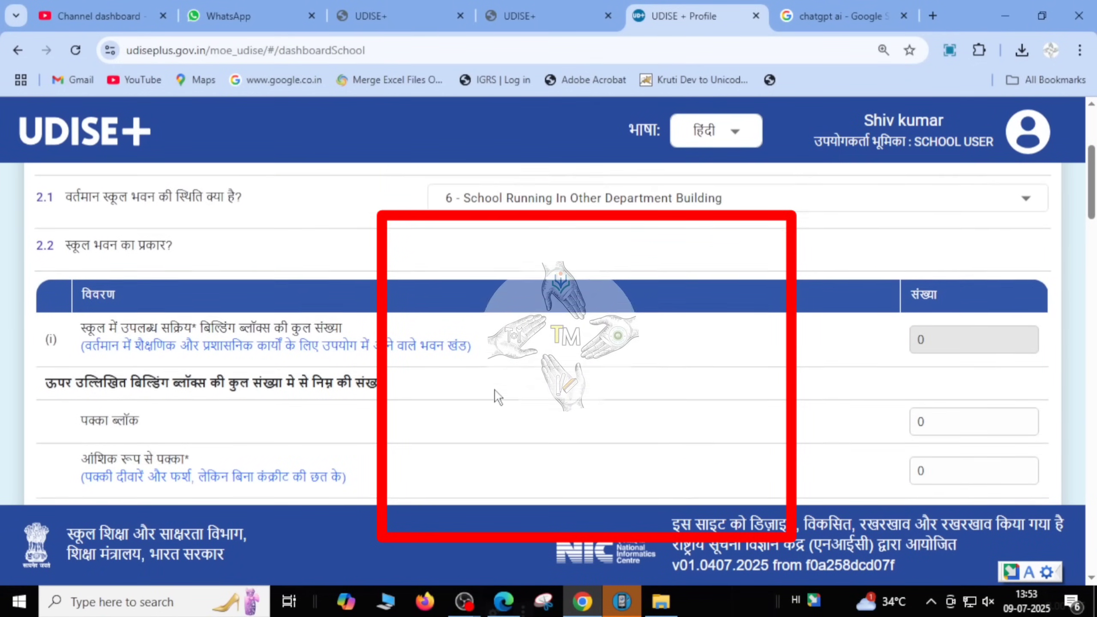
pyautogui.scroll(4, 497, 392)
pyautogui.click(503, 346)
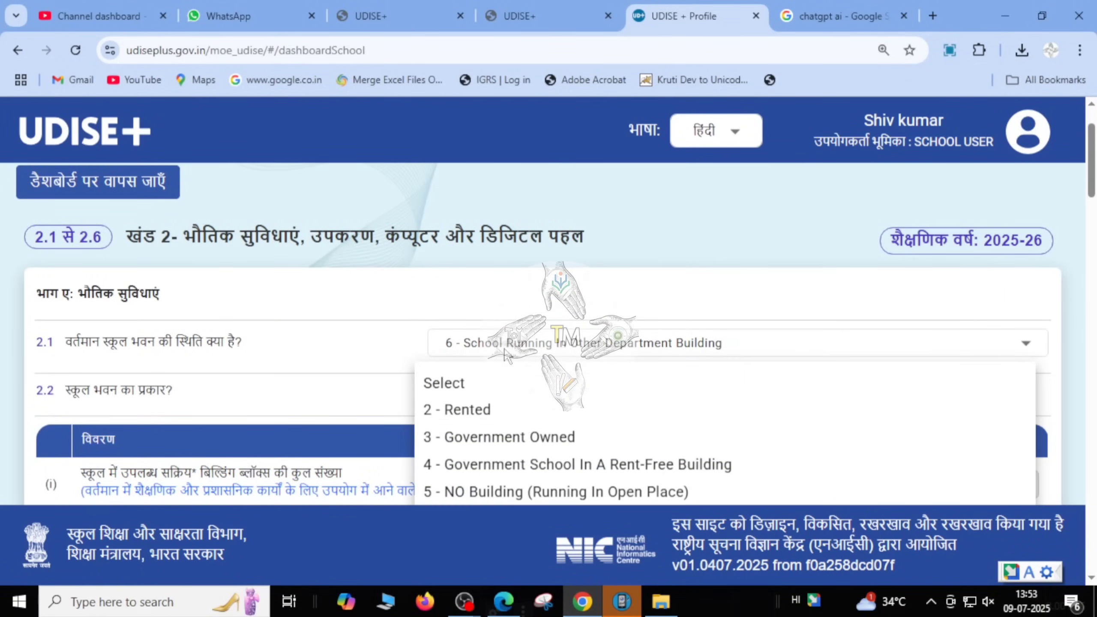
pyautogui.click(521, 438)
pyautogui.scroll(-3, 696, 346)
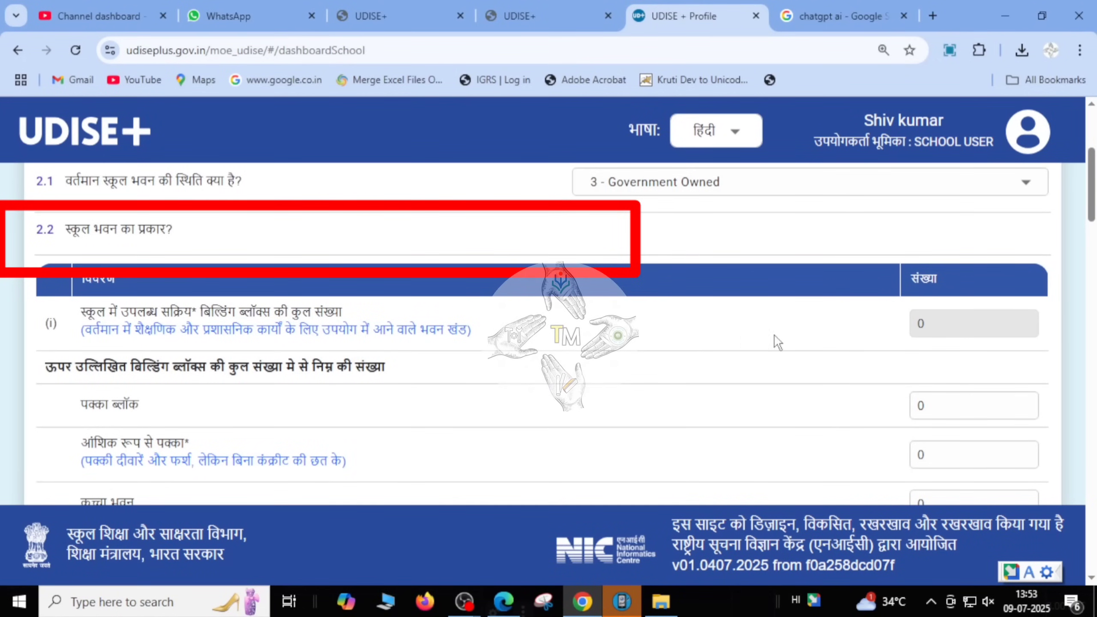
# Step: Set the school building status in question 2.1 to 6 - School Running In Other Department Building
pyautogui.scroll(2, 978, 335)
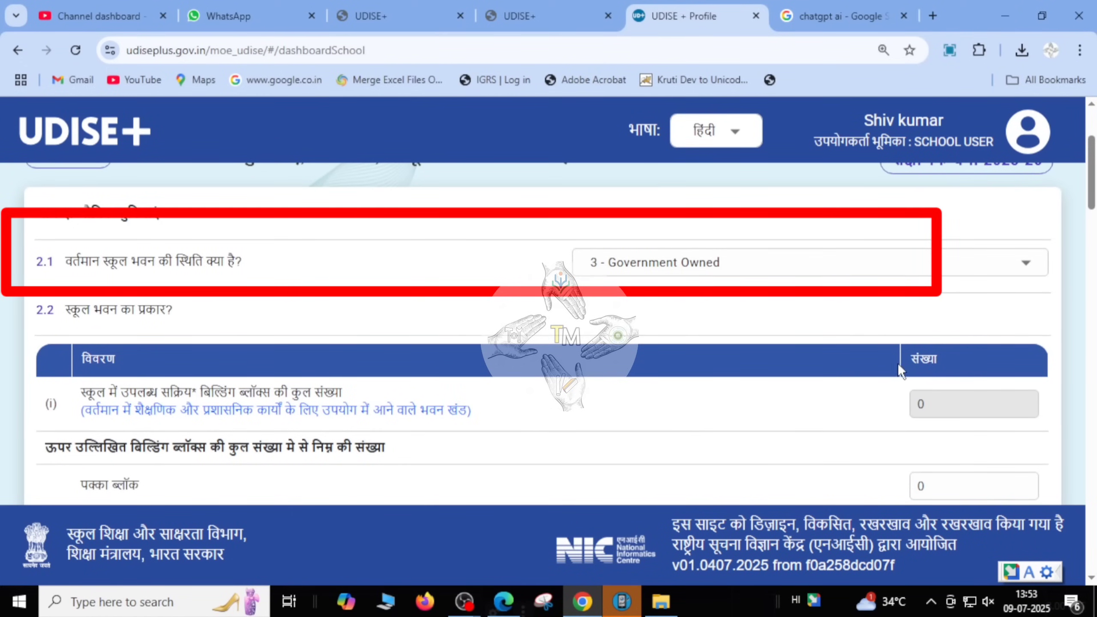
pyautogui.click(833, 263)
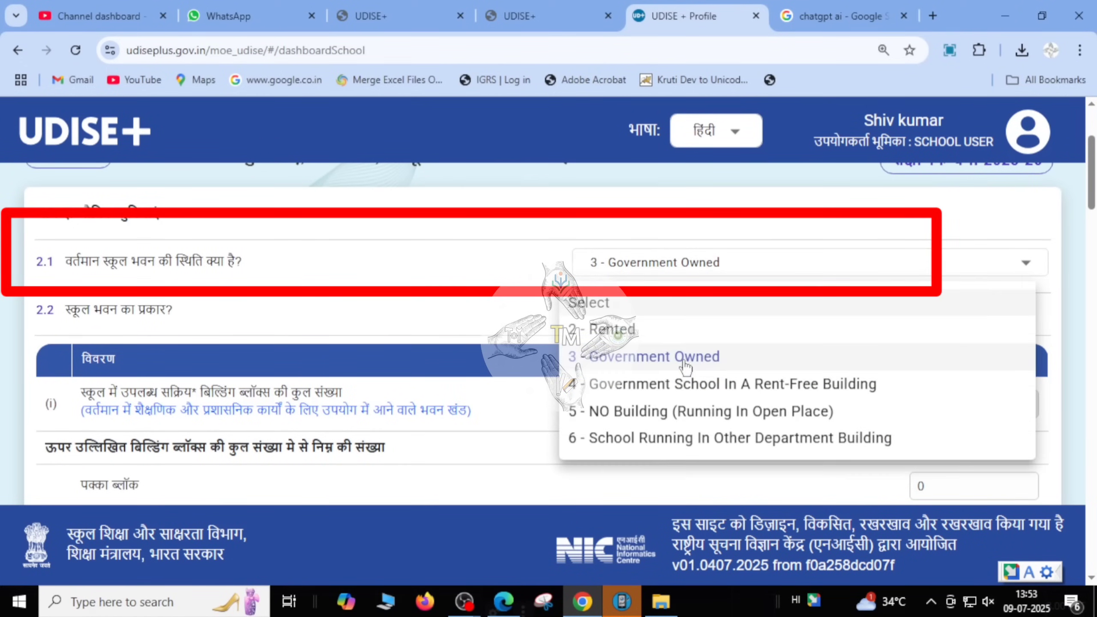
pyautogui.click(653, 439)
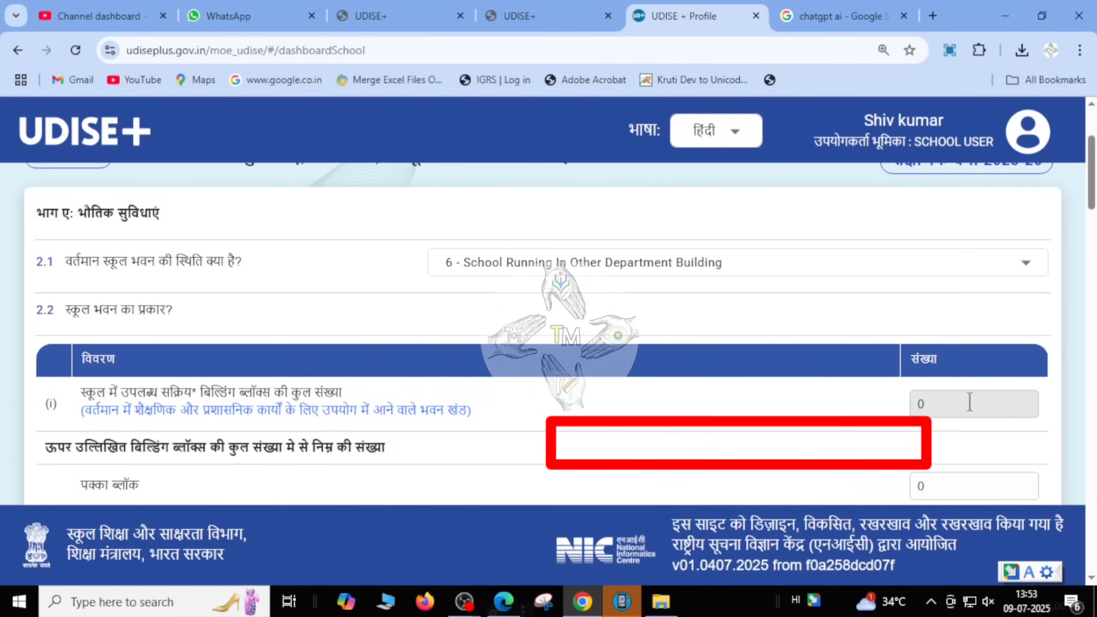
# Step: Check the number of pucca, partially pucca, kuccha and tent building blocks in question 2.2
pyautogui.scroll(-2, 974, 431)
pyautogui.click(952, 407)
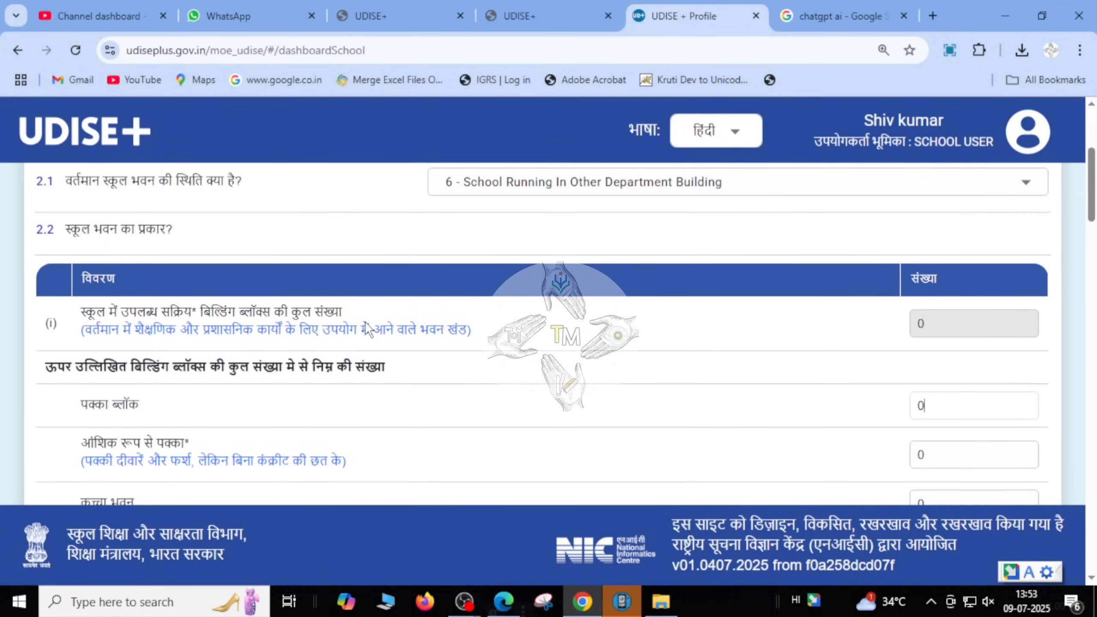
pyautogui.click(948, 332)
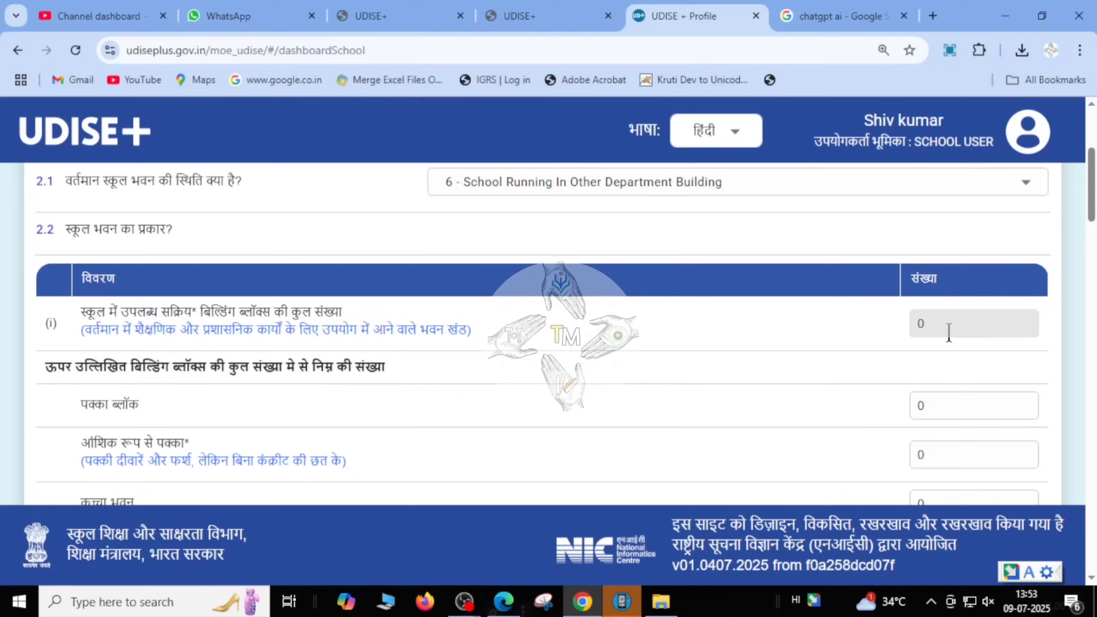
pyautogui.click(945, 404)
pyautogui.scroll(-3, 946, 404)
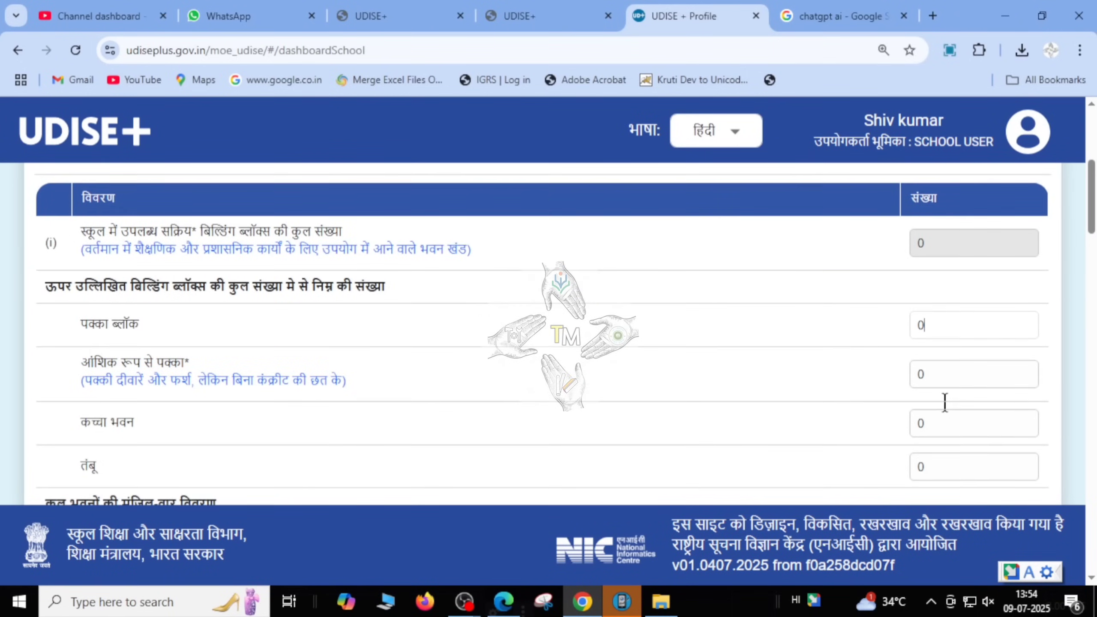
pyautogui.scroll(-2, 949, 411)
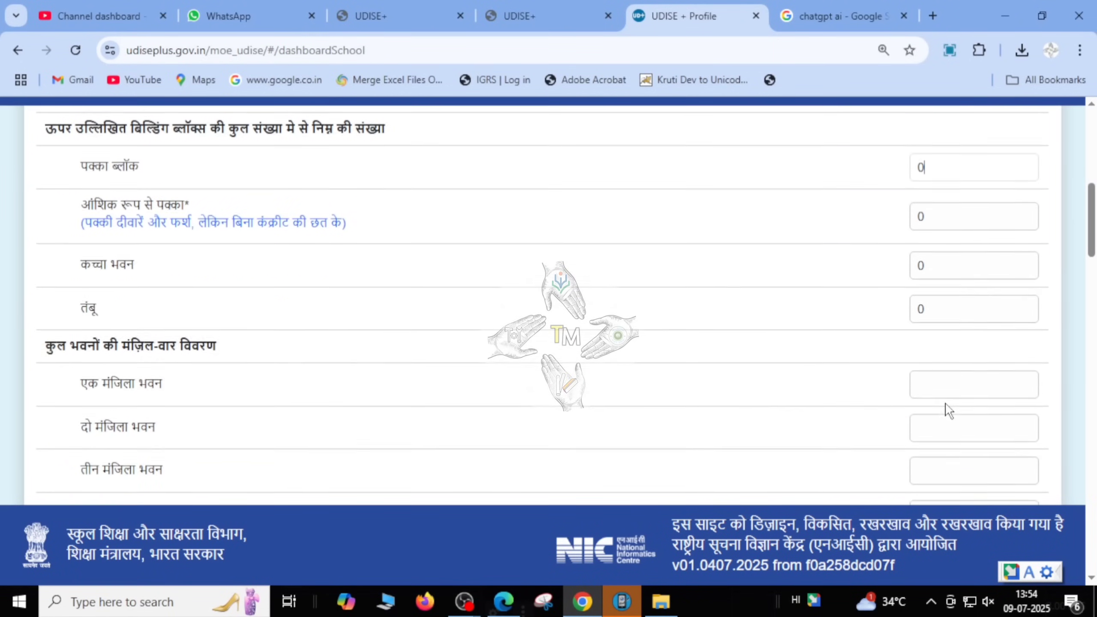
# Step: Enter 0 for single-storey, two-storey, three-storey and multi-storey buildings in the storey-wise details of question 2.2
pyautogui.scroll(-2, 949, 410)
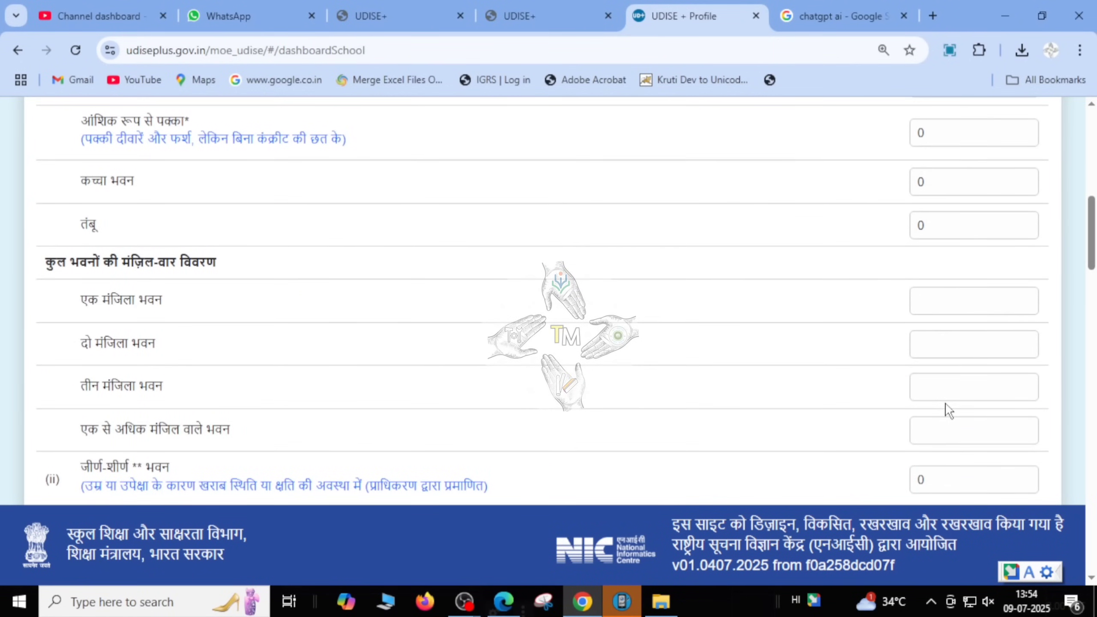
pyautogui.click(936, 300)
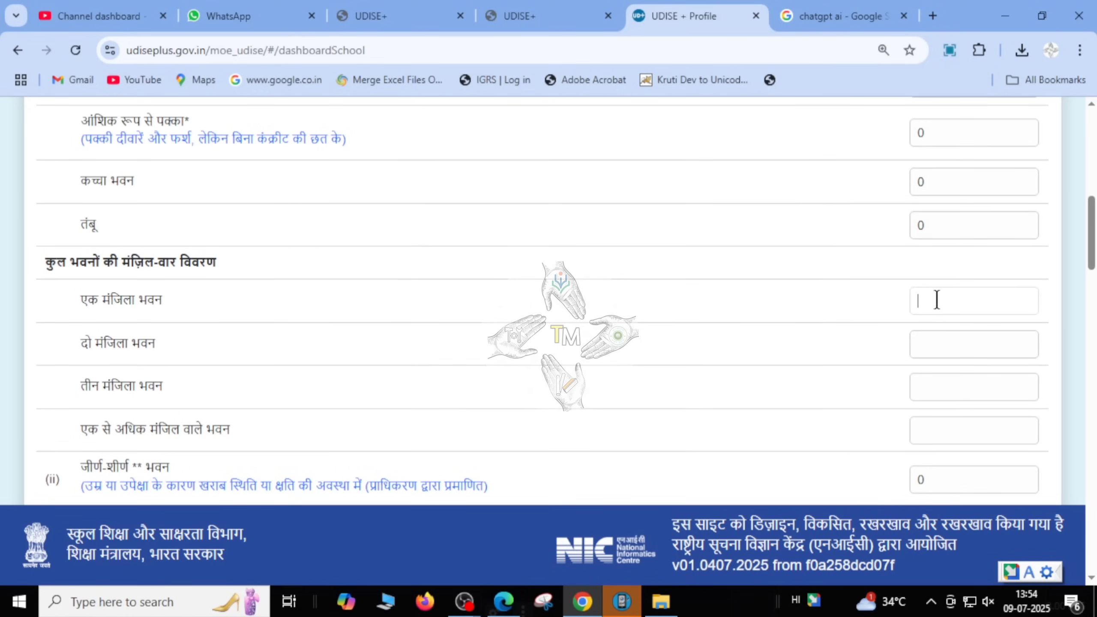
pyautogui.write('0')
pyautogui.click(925, 341)
pyautogui.write('0')
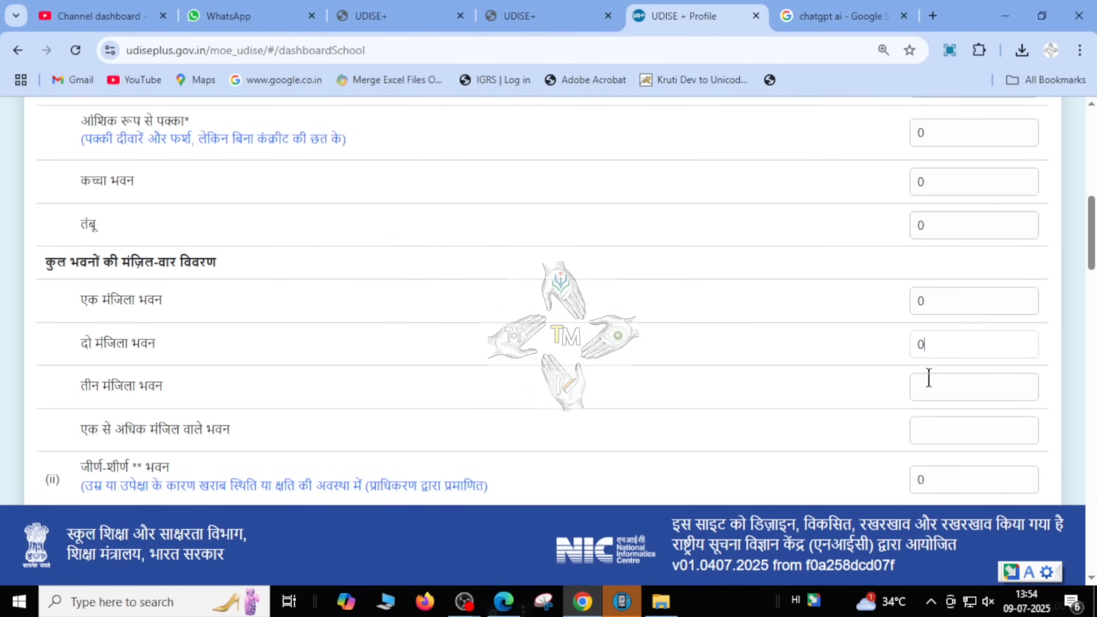
pyautogui.click(938, 386)
pyautogui.write('00')
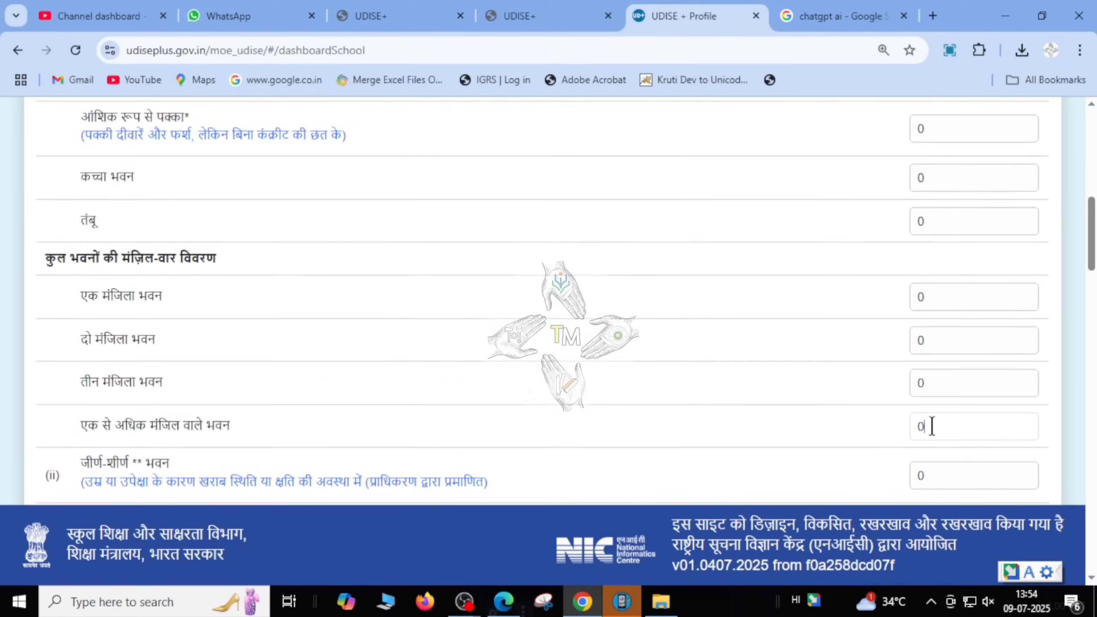
# Step: Examine the dilapidated and under-construction building counts and the classroom counts in question 2.3 (क)
pyautogui.scroll(-8, 932, 425)
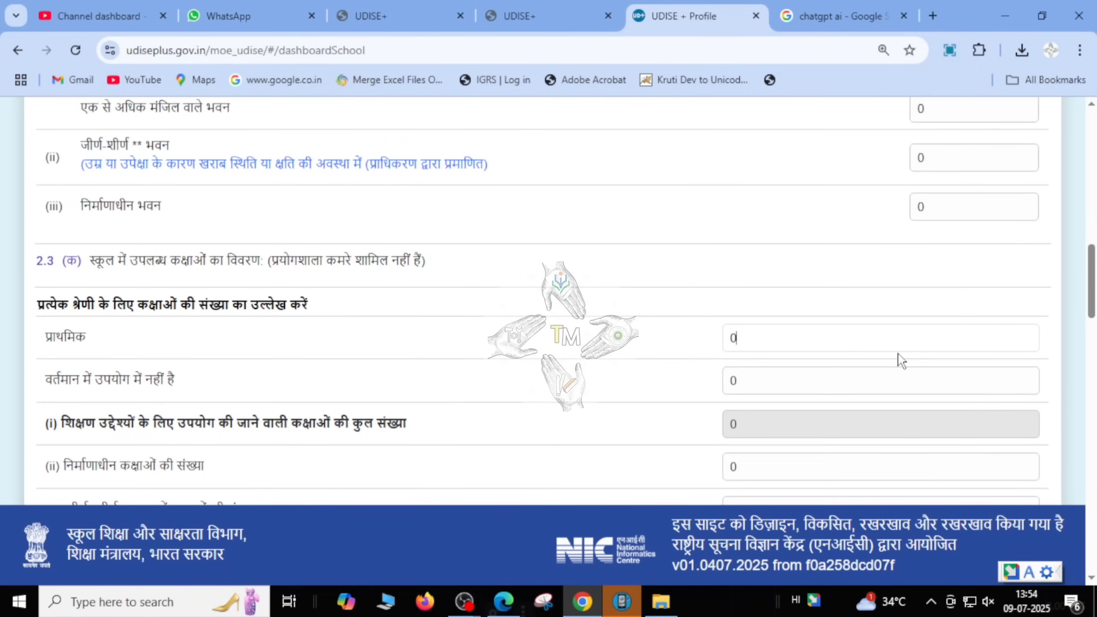
pyautogui.scroll(-5, 901, 361)
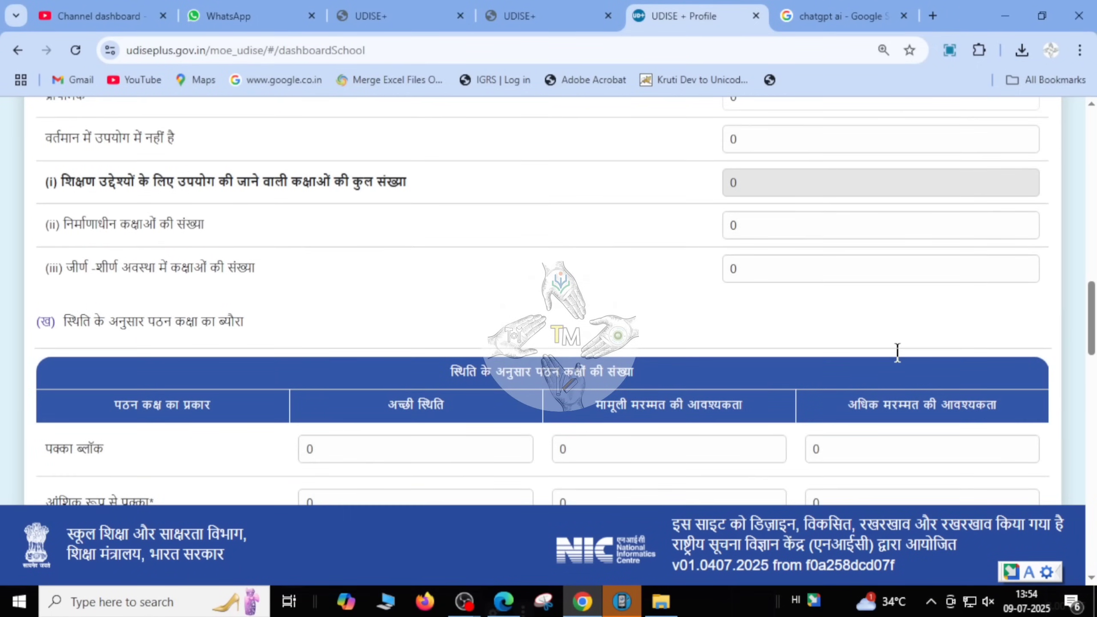
pyautogui.scroll(-5, 898, 353)
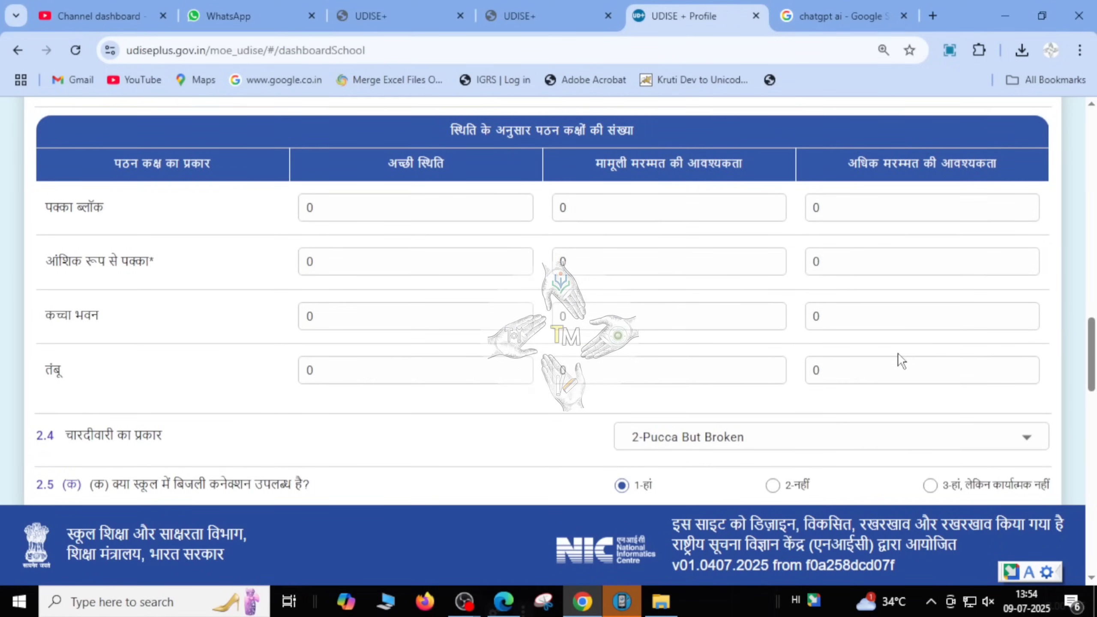
pyautogui.scroll(7, 898, 353)
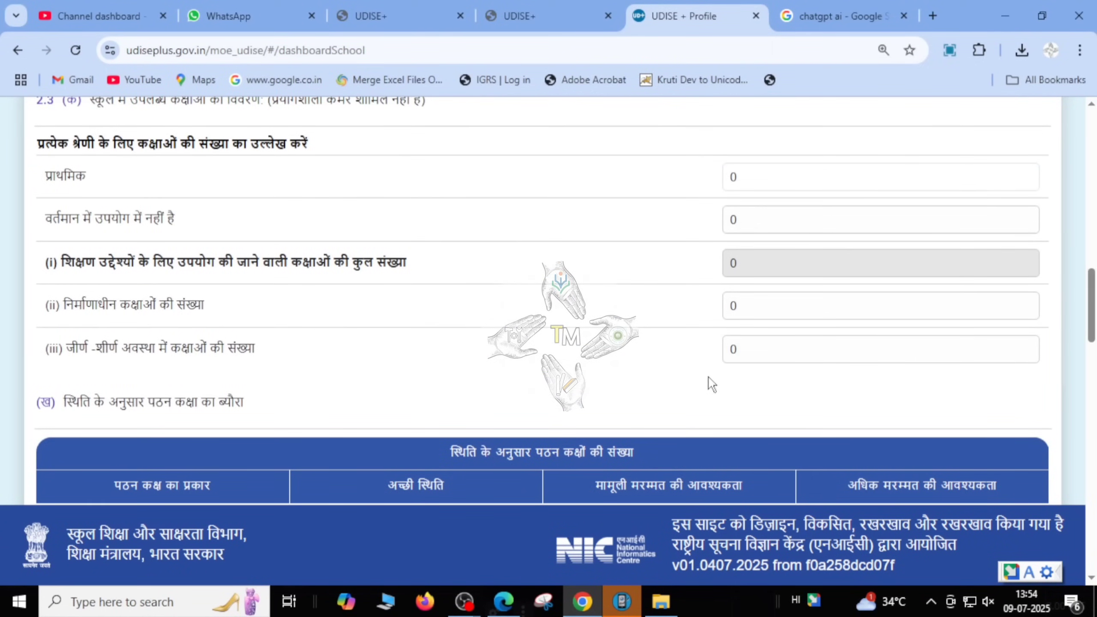
pyautogui.scroll(-5, 715, 382)
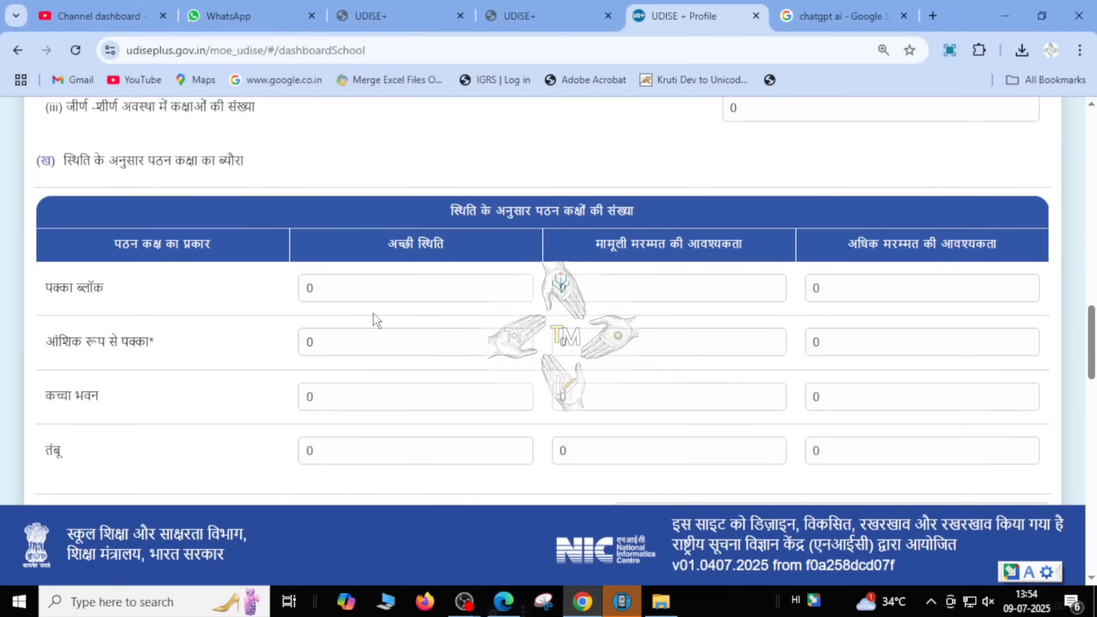
# Step: Check the classroom condition counts in 2.3 (ख) for the pucca, partially pucca, kuccha and tent rows
pyautogui.click(368, 288)
pyautogui.click(882, 284)
pyautogui.click(815, 341)
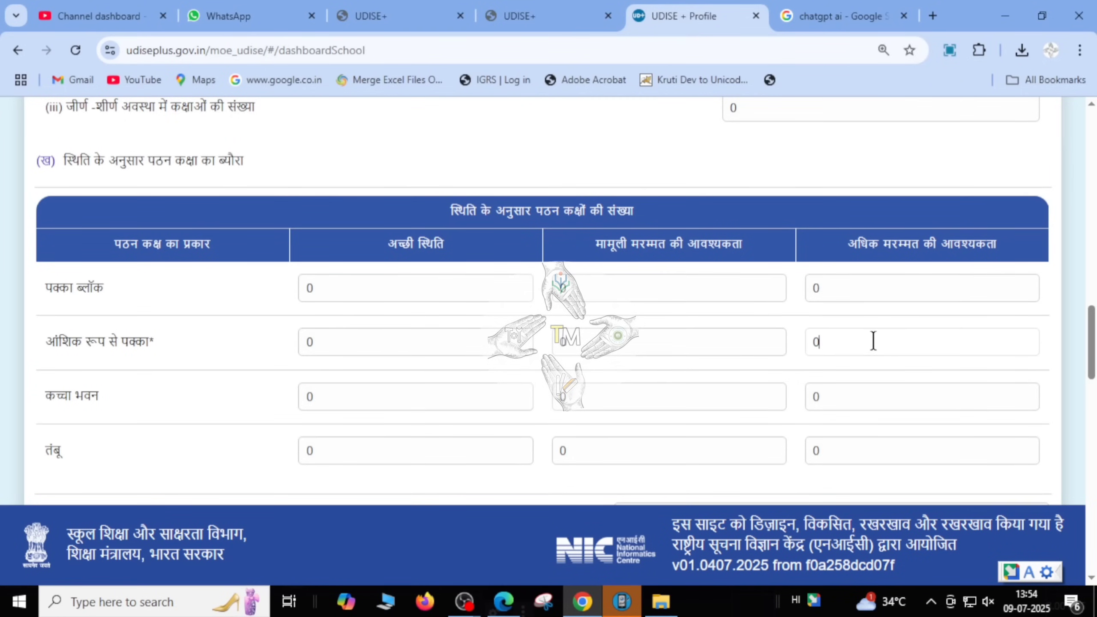
pyautogui.click(426, 396)
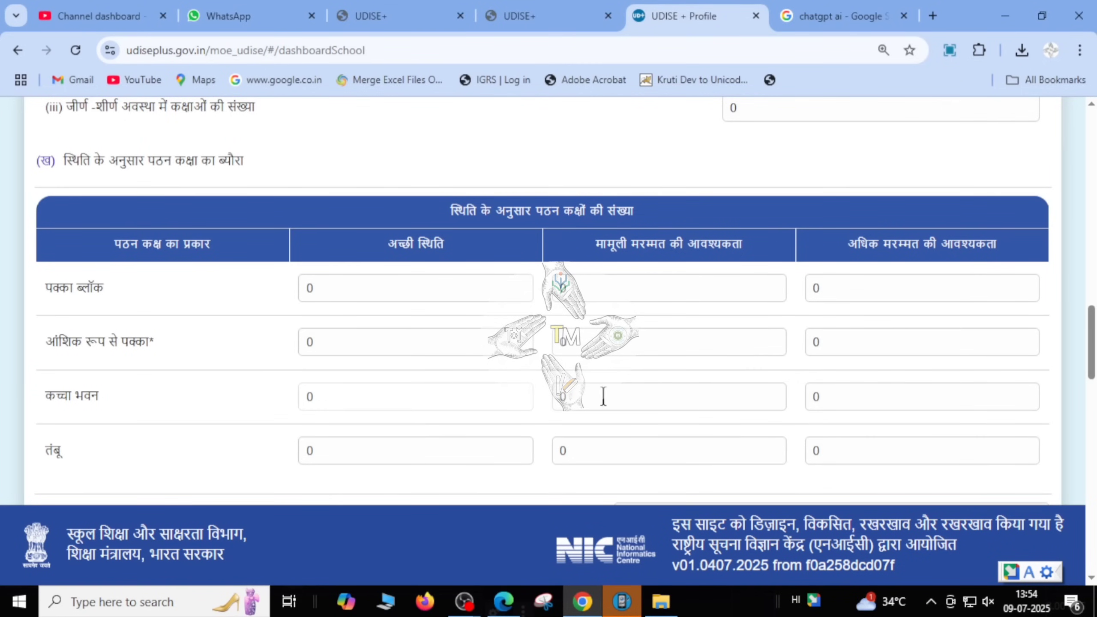
pyautogui.click(652, 394)
pyautogui.click(878, 396)
pyautogui.scroll(-2, 878, 395)
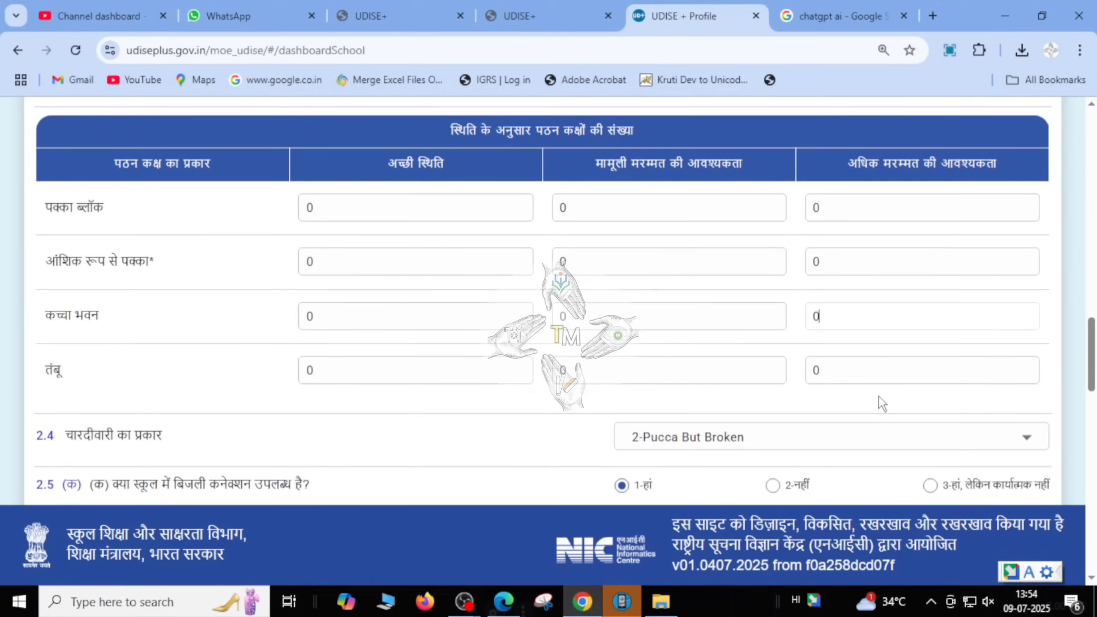
pyautogui.click(415, 381)
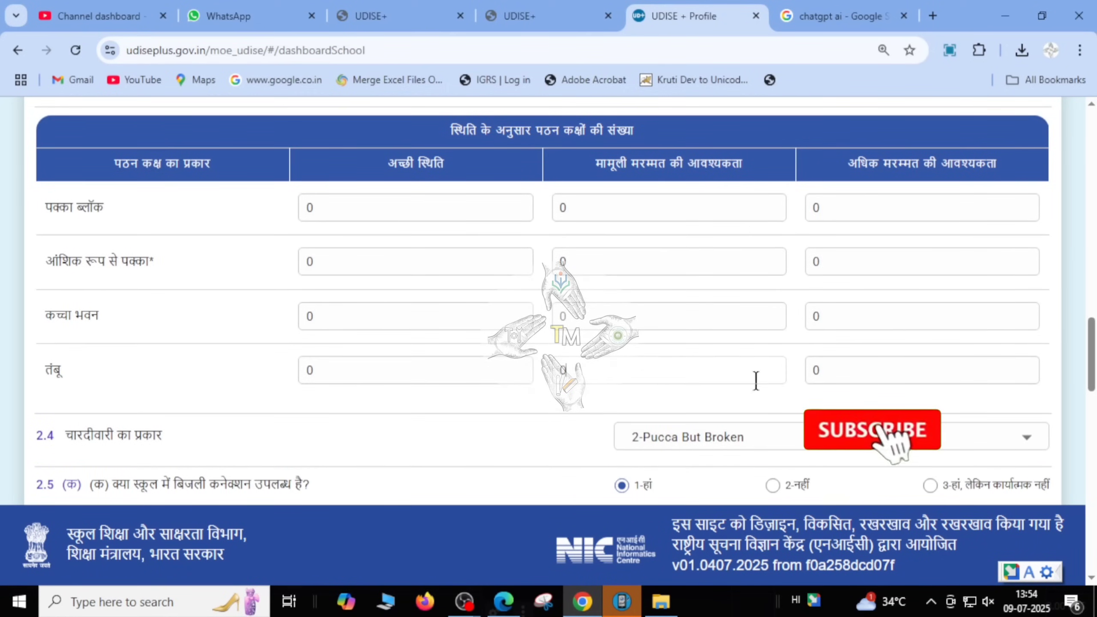
pyautogui.click(843, 370)
# Step: Set the boundary wall type in question 2.4 to 5-No Boundary Walls
pyautogui.scroll(-1, 842, 370)
pyautogui.scroll(-1, 843, 370)
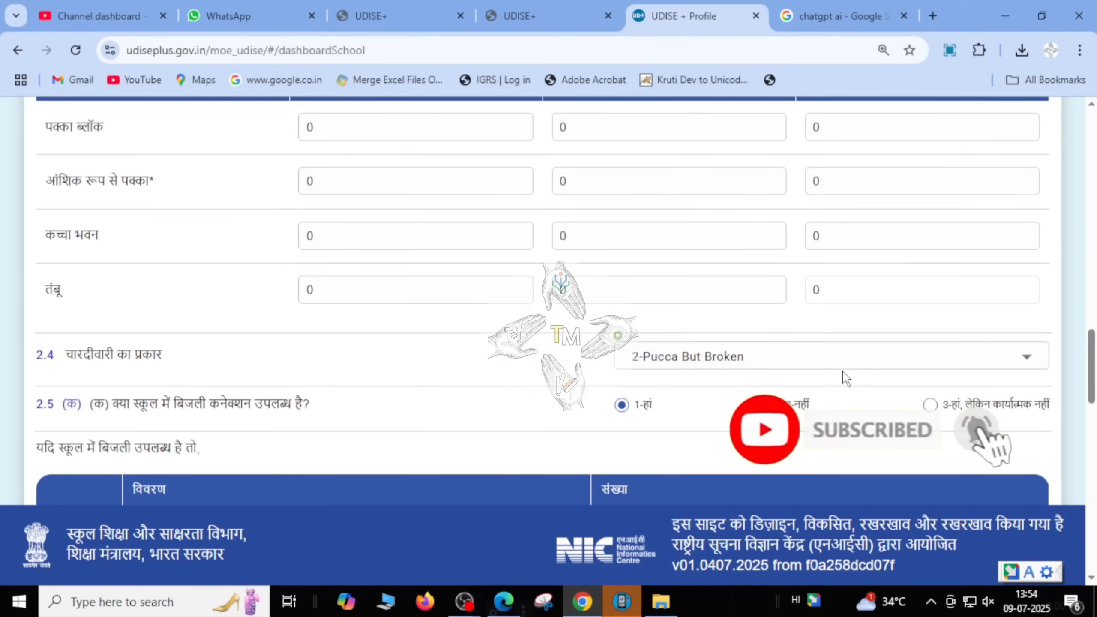
pyautogui.click(780, 367)
pyautogui.scroll(-2, 780, 367)
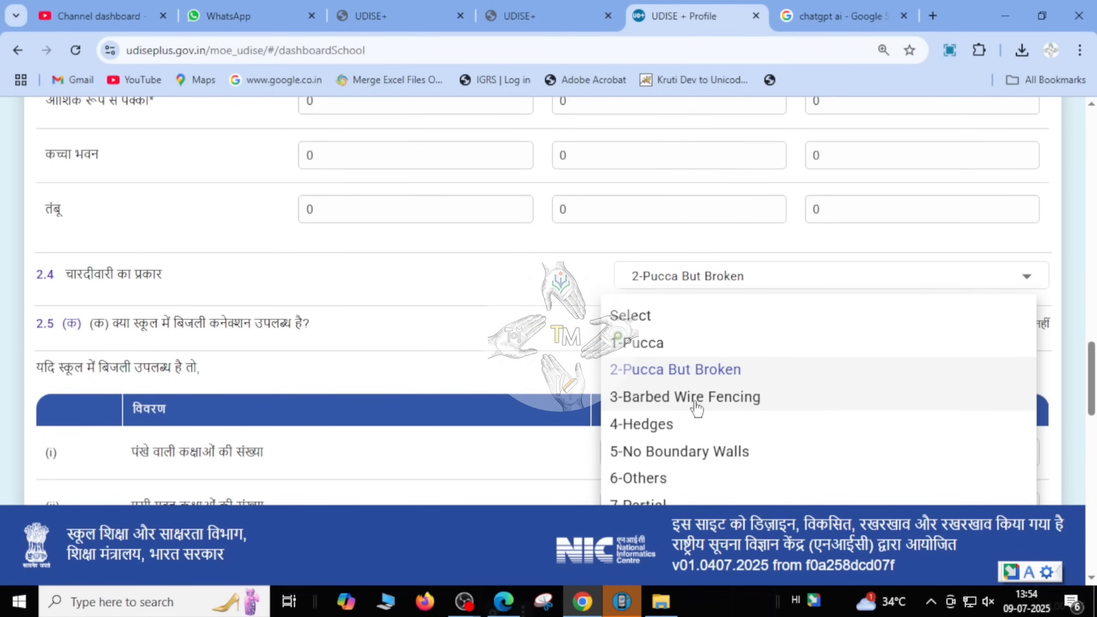
pyautogui.scroll(-2, 696, 408)
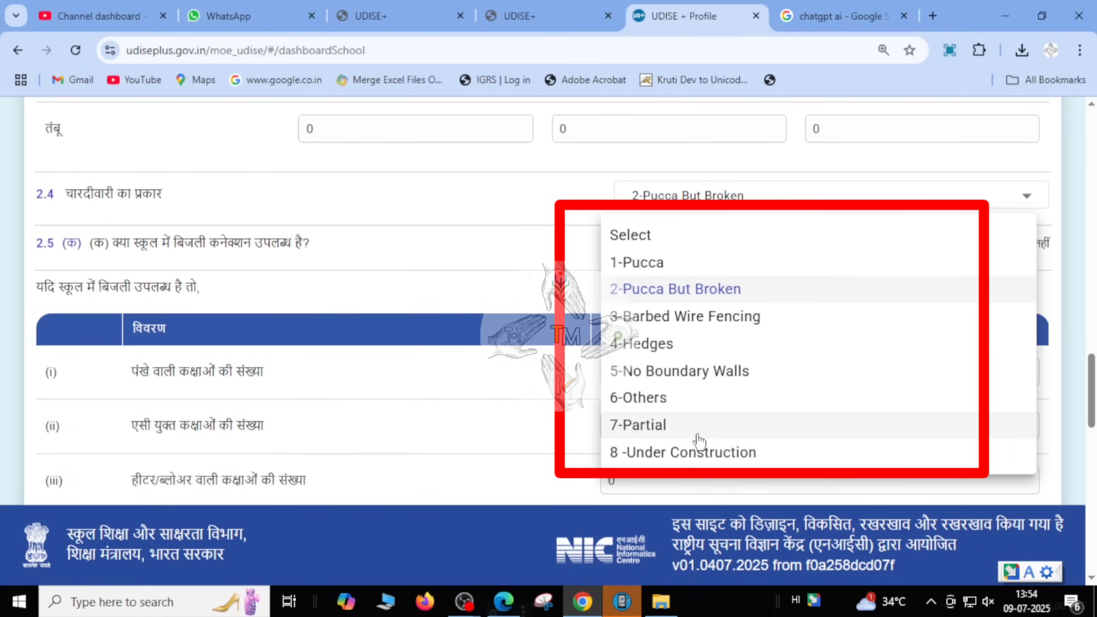
pyautogui.click(700, 369)
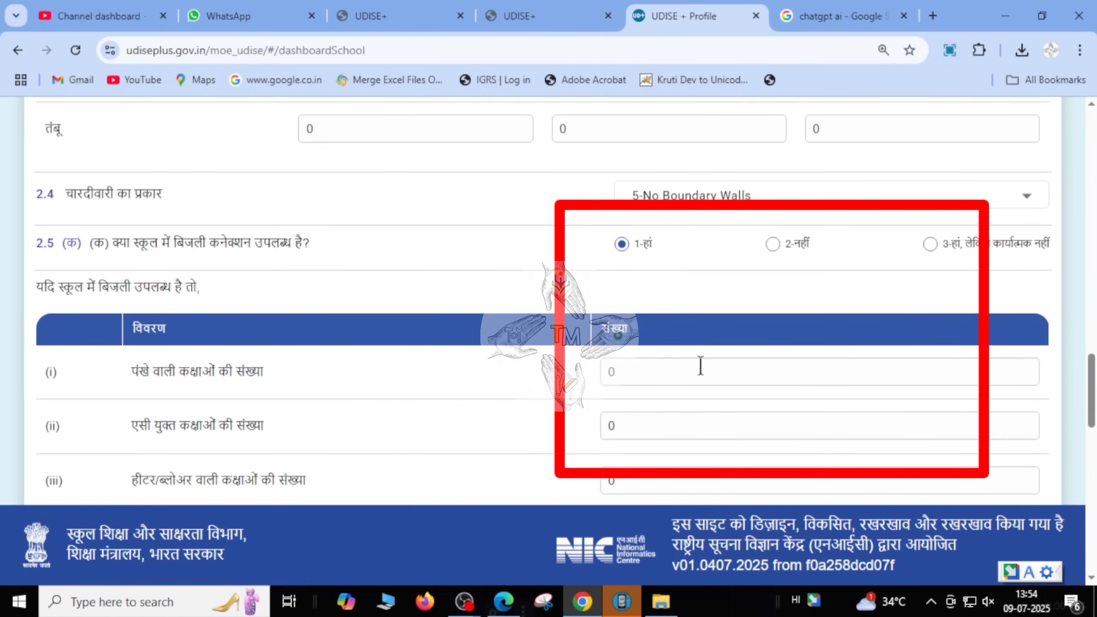
# Step: Answer 1-हां for the electricity connection in 2.5 (क) and enter 0 for classrooms with fans, checking the AC and heater counts
pyautogui.click(621, 248)
pyautogui.scroll(-2, 654, 395)
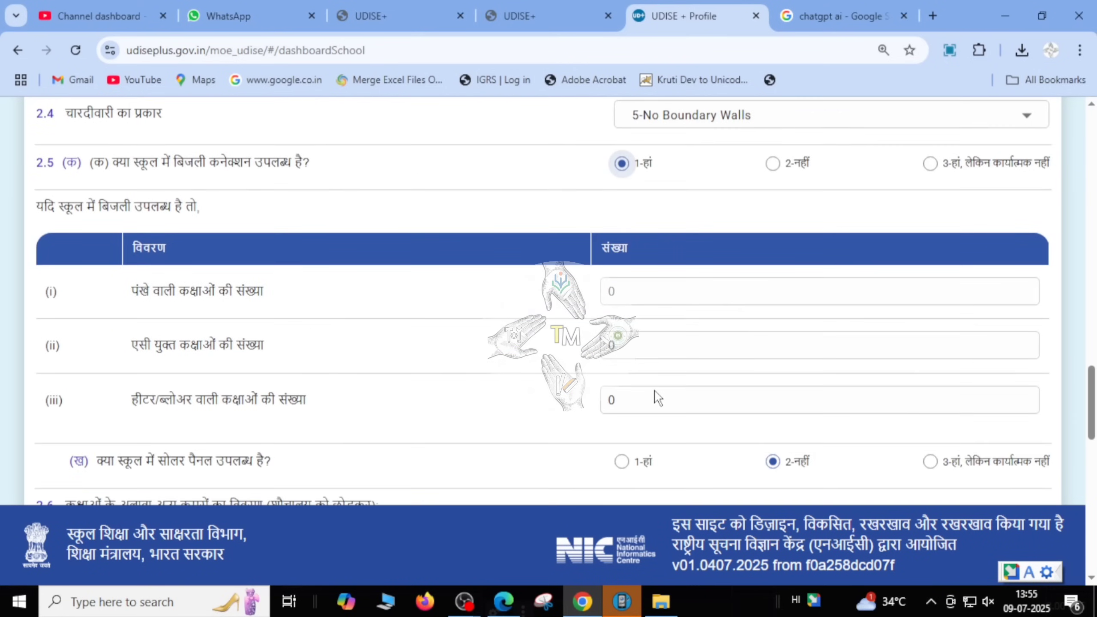
pyautogui.click(647, 295)
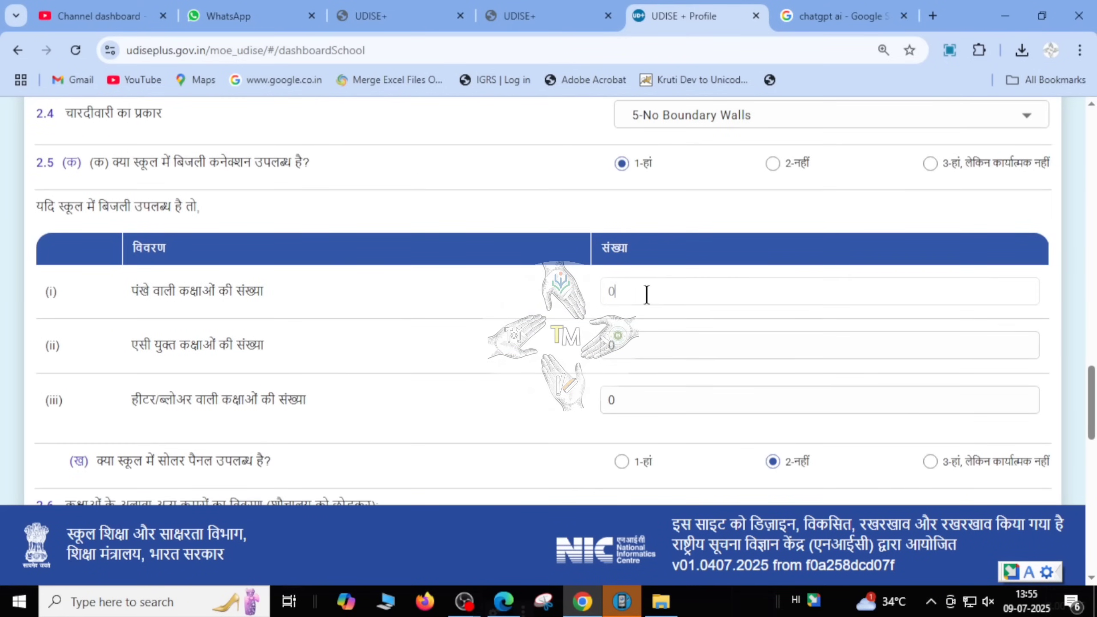
pyautogui.click(651, 351)
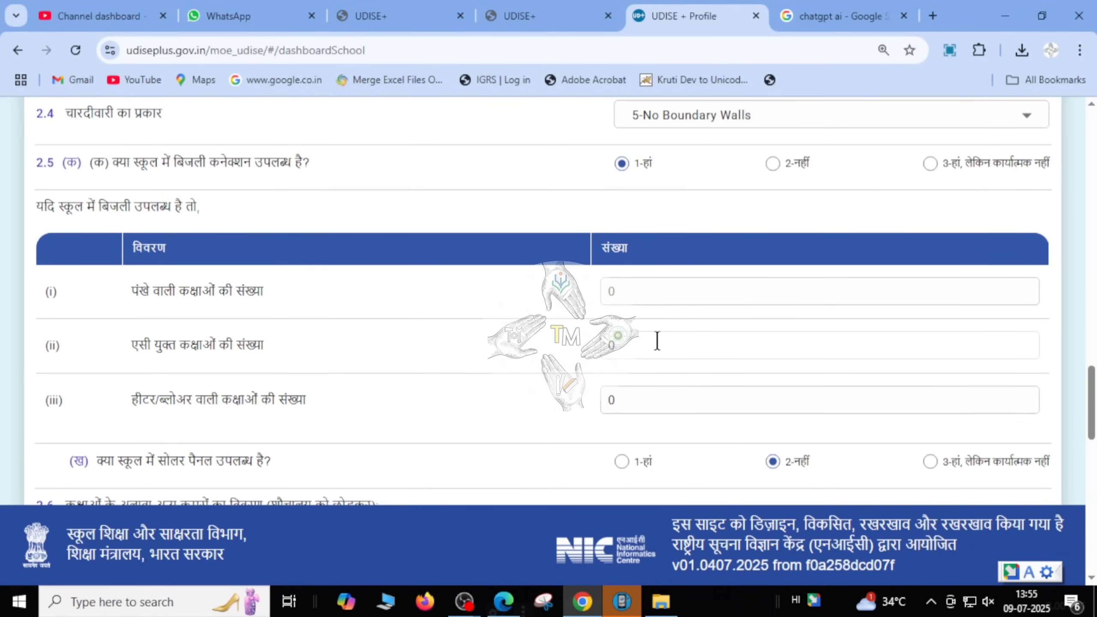
pyautogui.scroll(-2, 657, 341)
pyautogui.click(656, 325)
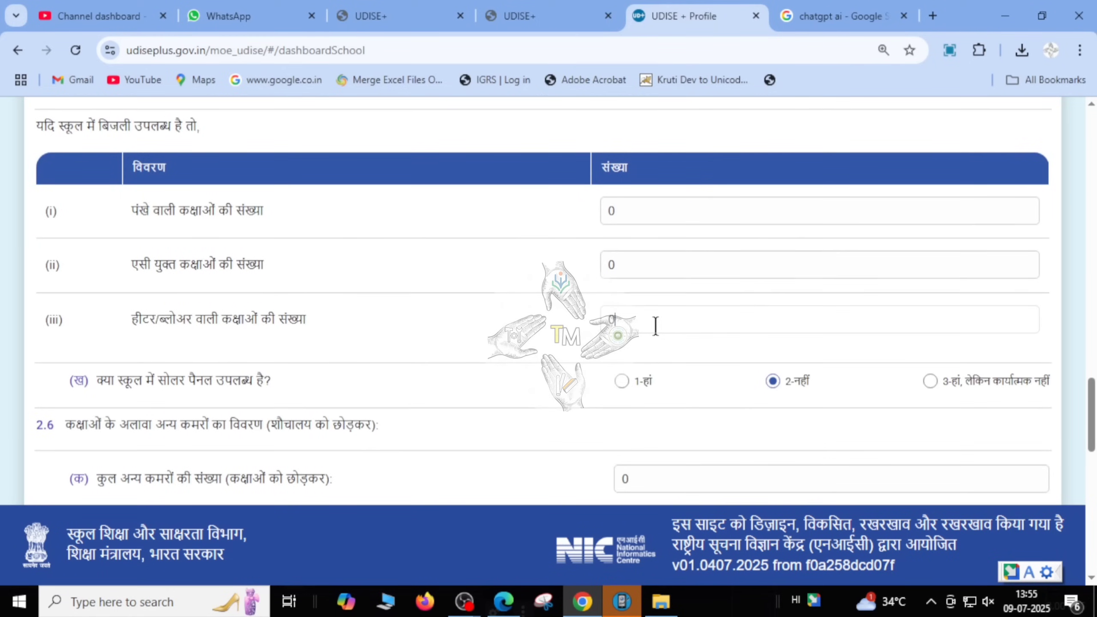
# Step: Review the solar panel answer and the other rooms in question 2.6, then save and continue to section 2.7 to 2.19
pyautogui.scroll(-2, 656, 326)
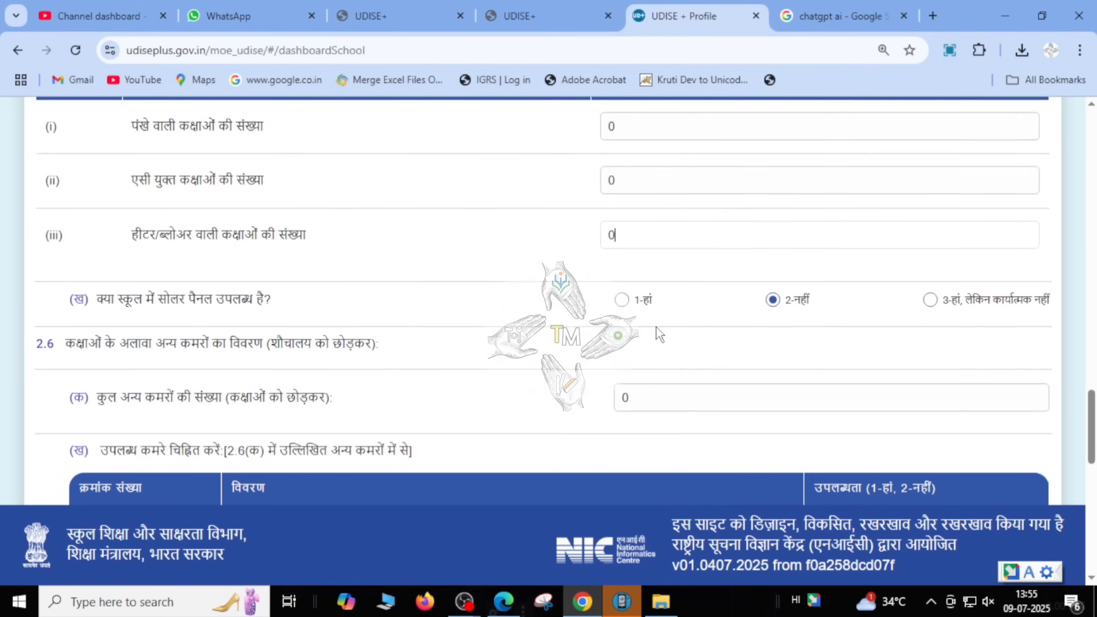
pyautogui.scroll(-2, 655, 325)
pyautogui.scroll(-2, 655, 325)
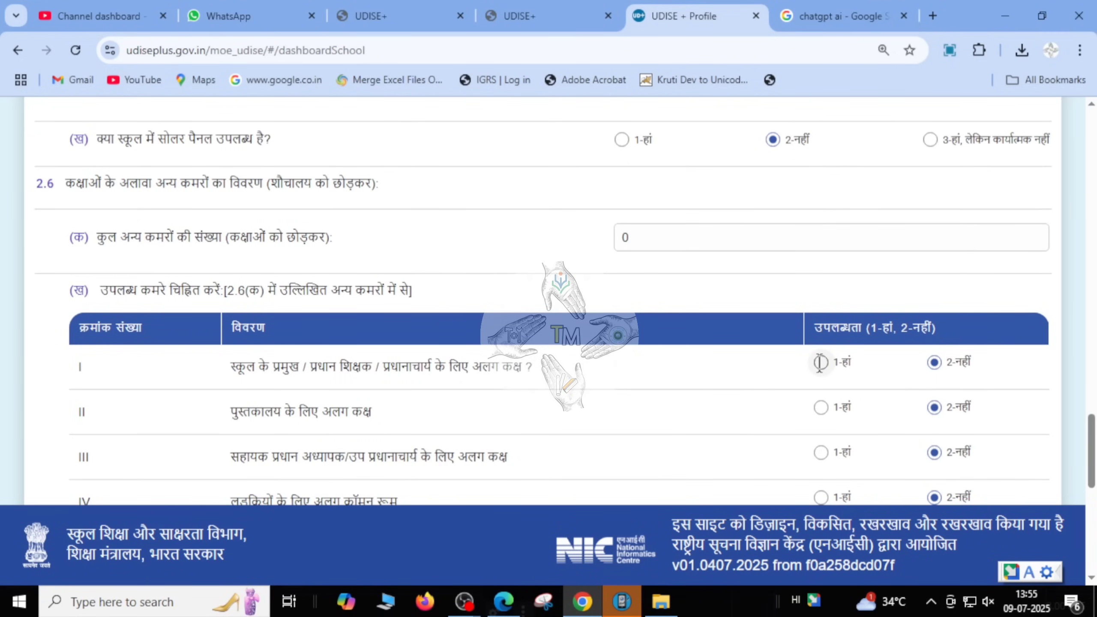
pyautogui.scroll(-2, 933, 367)
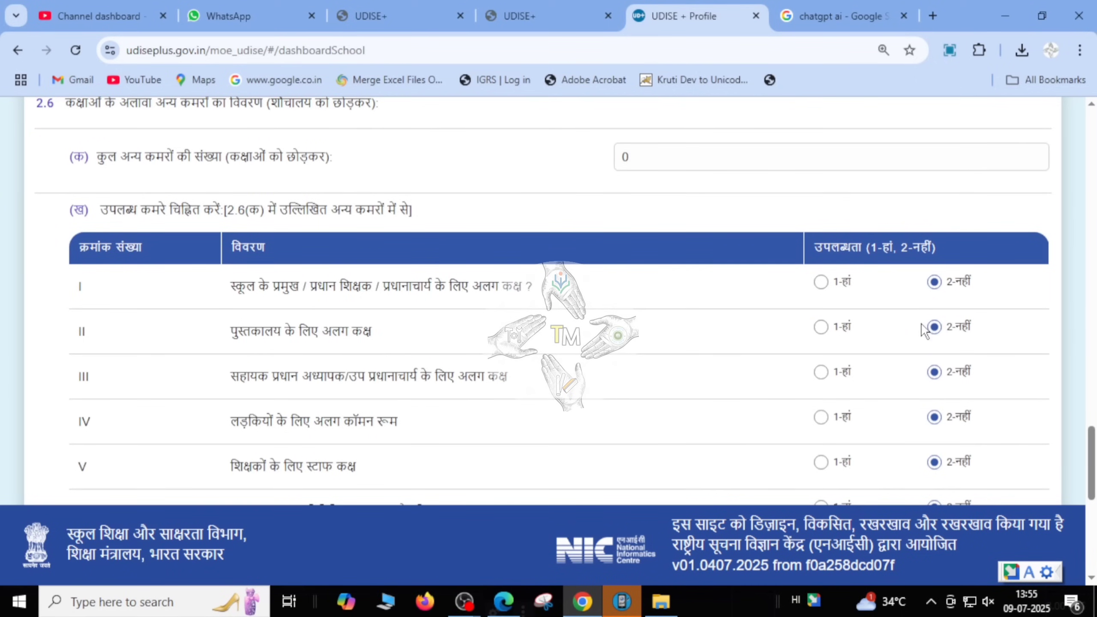
pyautogui.scroll(-2, 923, 326)
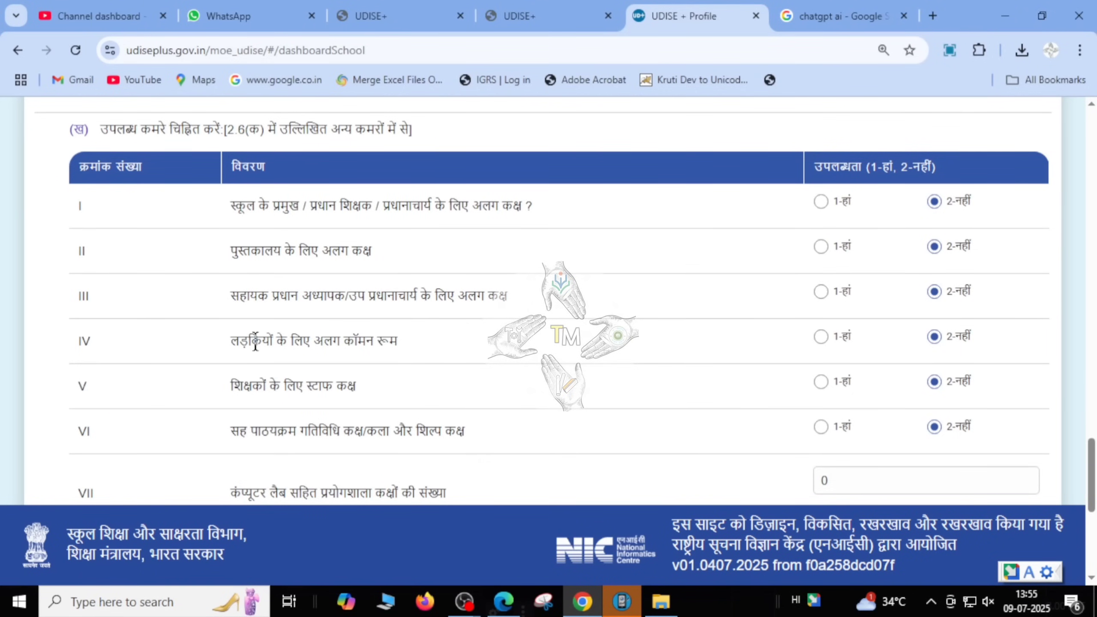
pyautogui.scroll(-2, 404, 351)
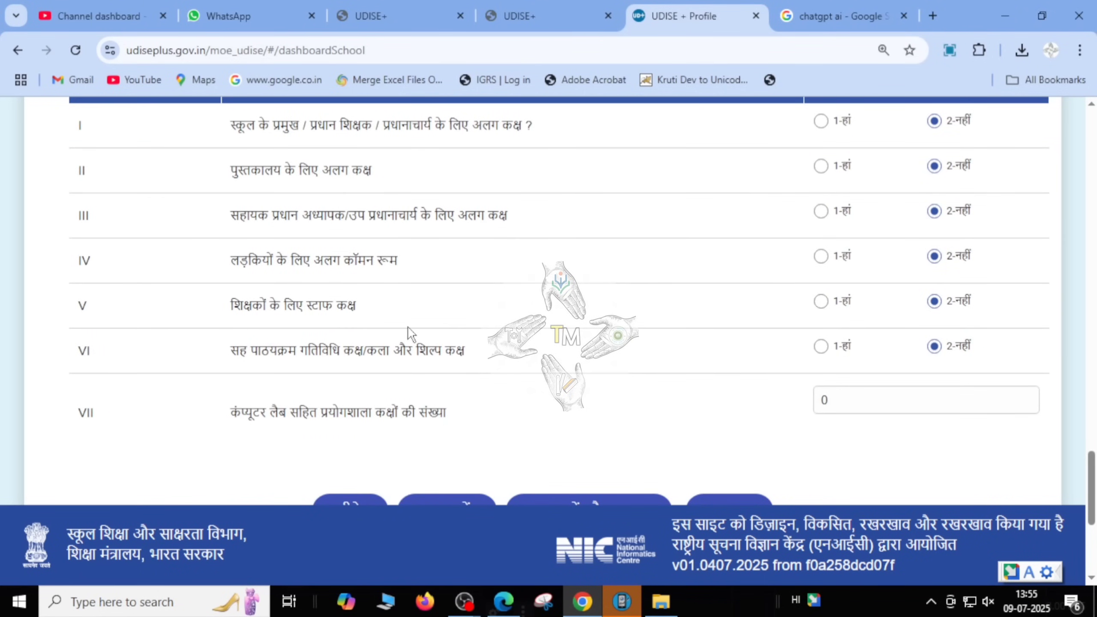
pyautogui.scroll(-2, 409, 333)
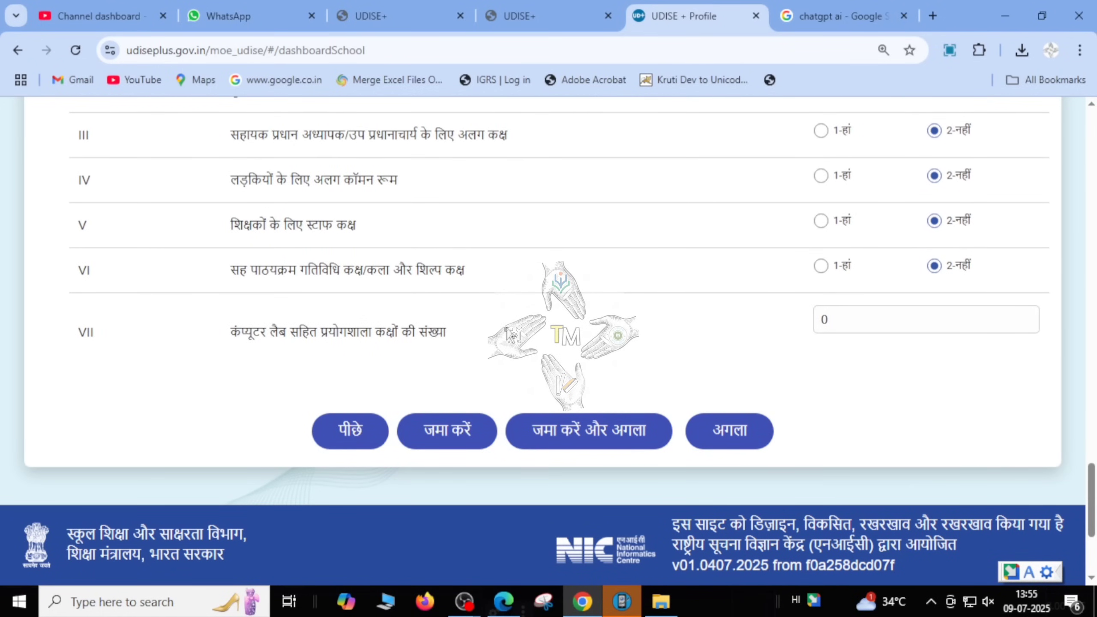
pyautogui.click(599, 431)
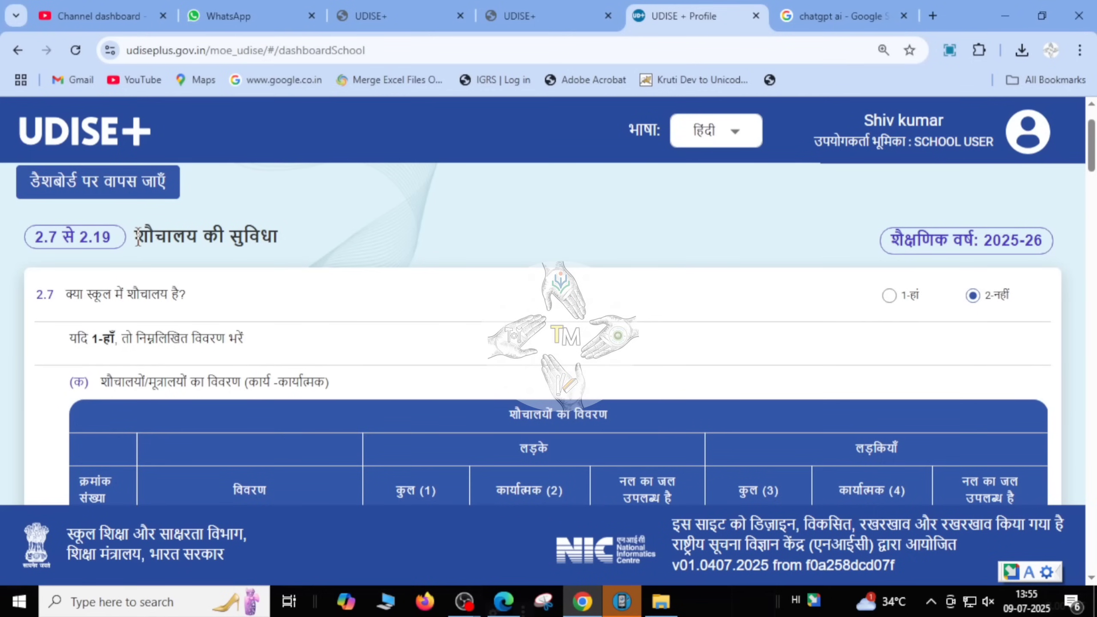
# Step: Answer 1-हां to question 2.7 on whether the school has toilets, opening the toilet details table for entry
pyautogui.moveTo(134, 236); pyautogui.dragTo(276, 236)
pyautogui.scroll(-2, 325, 243)
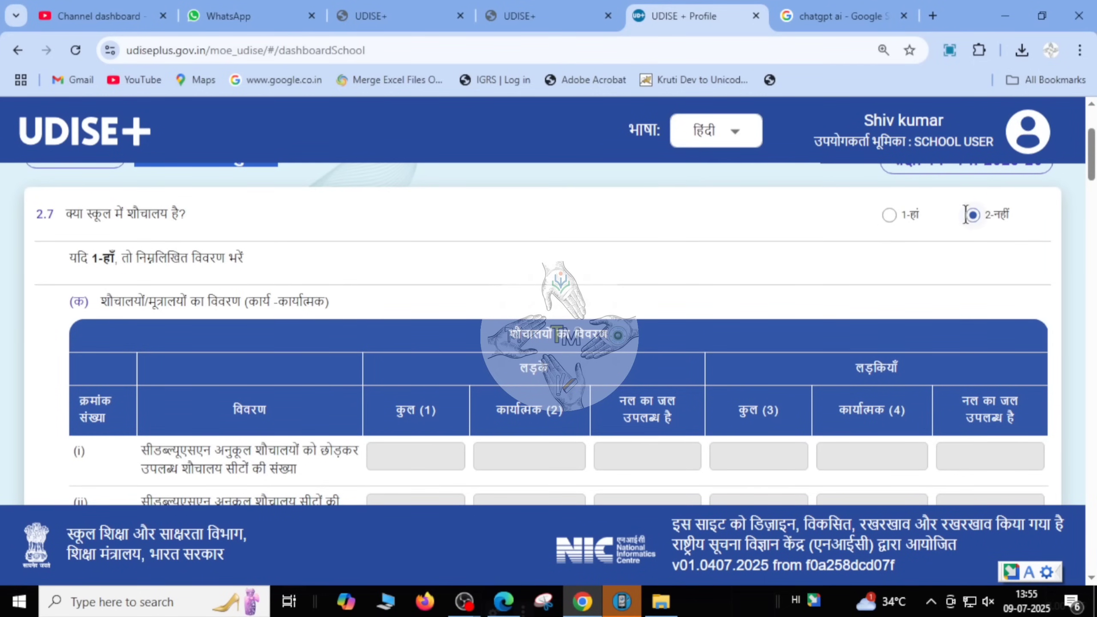
pyautogui.click(887, 215)
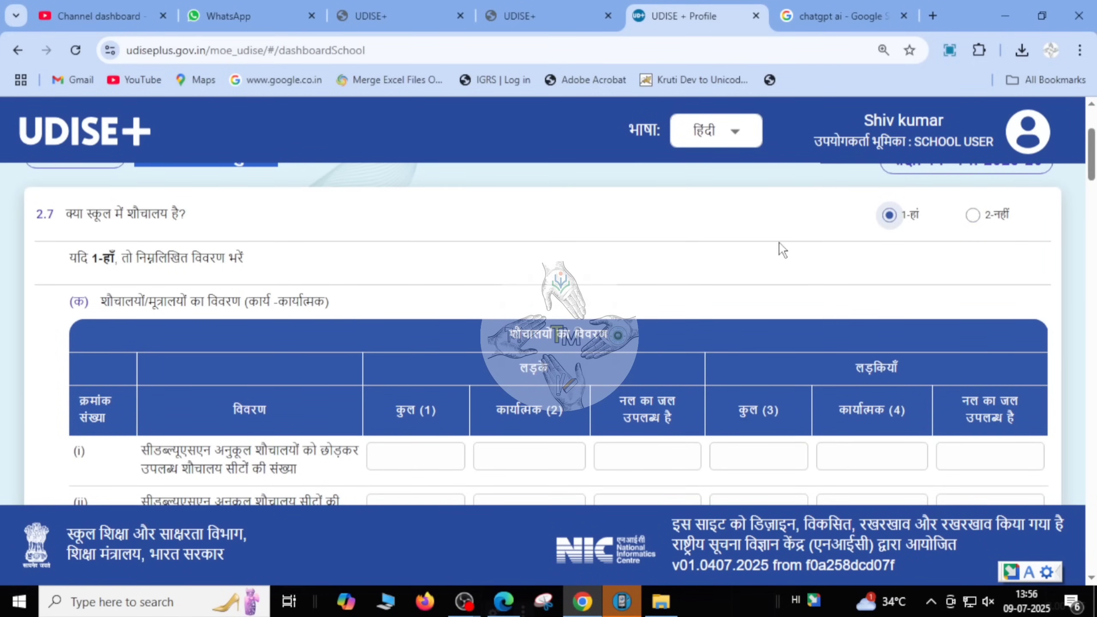
pyautogui.scroll(-3, 763, 262)
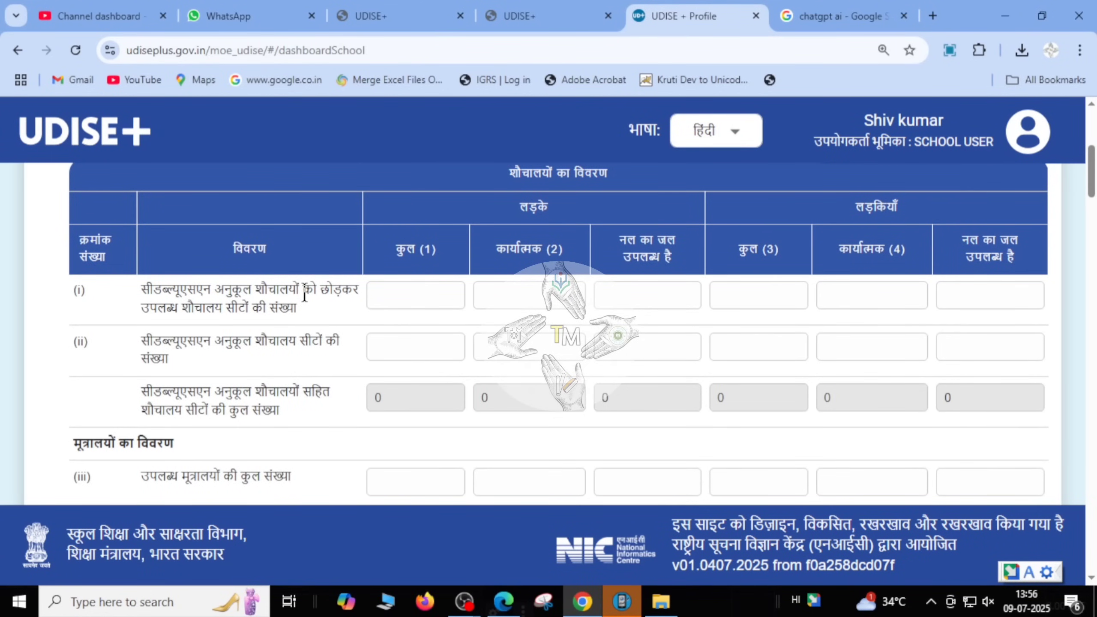
# Step: Enter 2 in every boys' and girls' column of row (i), toilet seats excluding CWSN-friendly ones, in the toilet details table
pyautogui.click(421, 293)
pyautogui.write('2')
pyautogui.click(502, 294)
pyautogui.click(656, 285)
pyautogui.write('2')
pyautogui.click(756, 292)
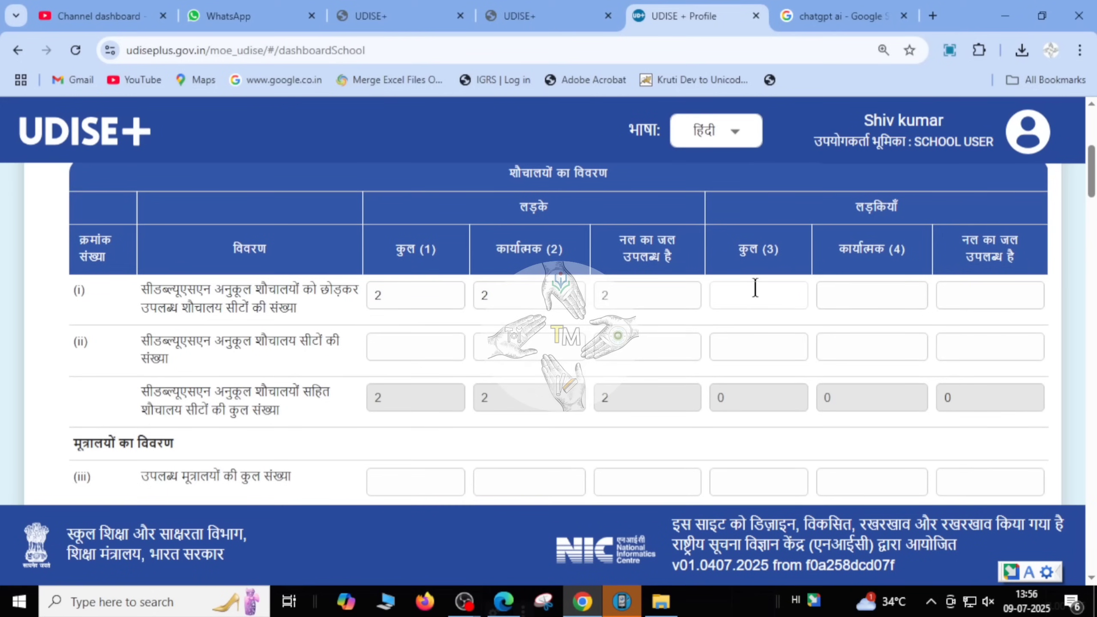
pyautogui.write('2')
pyautogui.click(851, 291)
pyautogui.write('2')
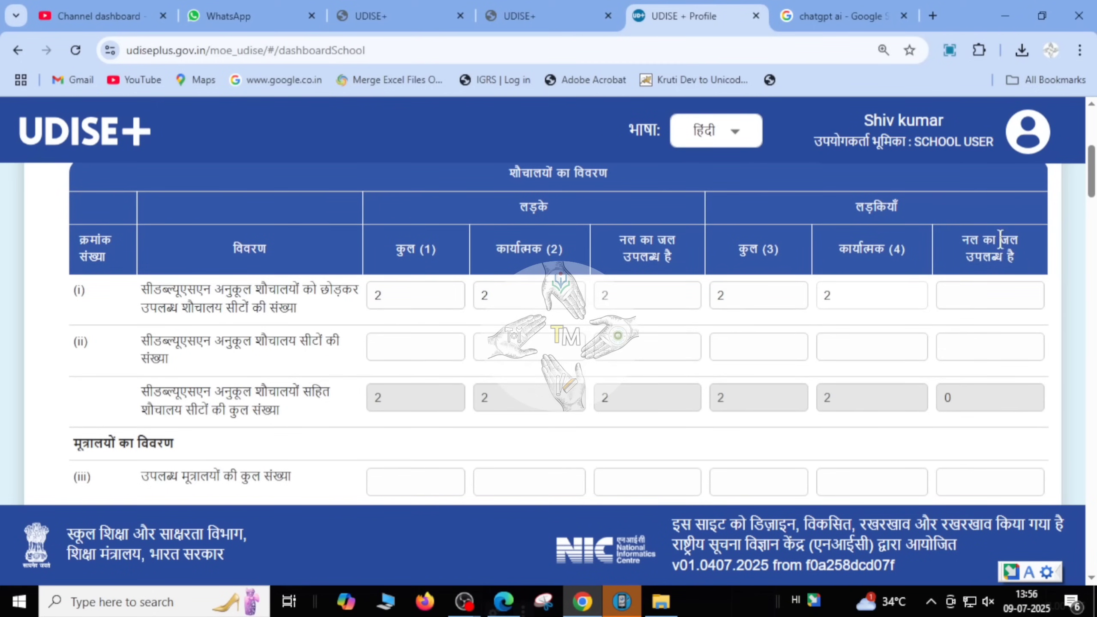
pyautogui.click(1010, 300)
pyautogui.write('2')
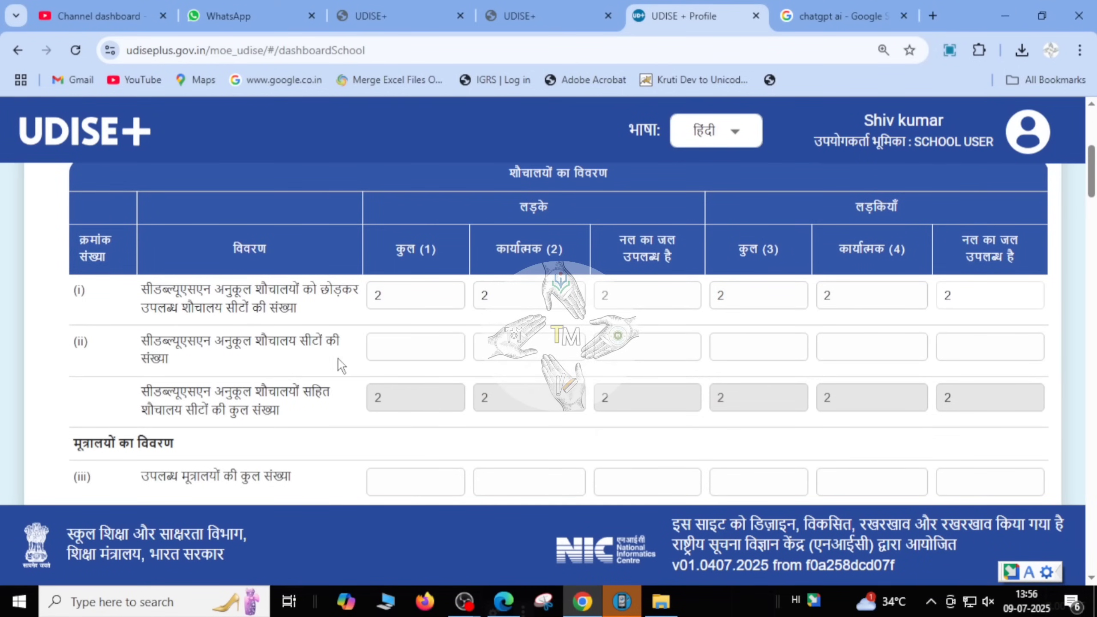
# Step: Fill row (ii), CWSN-friendly toilet seats, with 2 for total, functional and tap water, for both boys and girls
pyautogui.click(399, 338)
pyautogui.write('2')
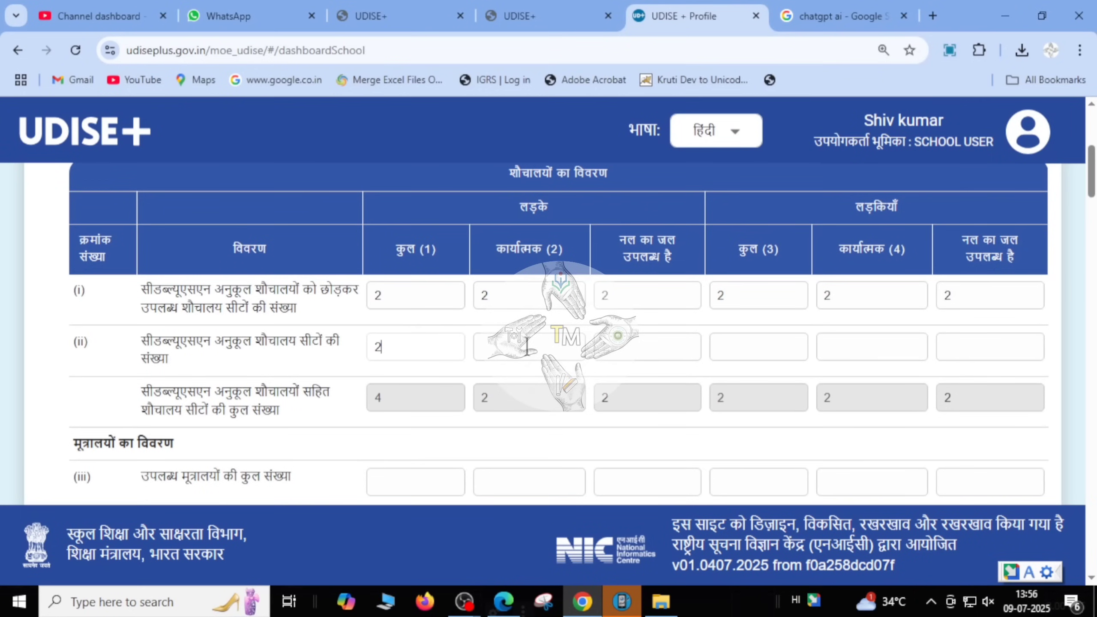
pyautogui.click(527, 346)
pyautogui.write('2')
pyautogui.click(624, 345)
pyautogui.write('2')
pyautogui.click(757, 346)
pyautogui.write('2')
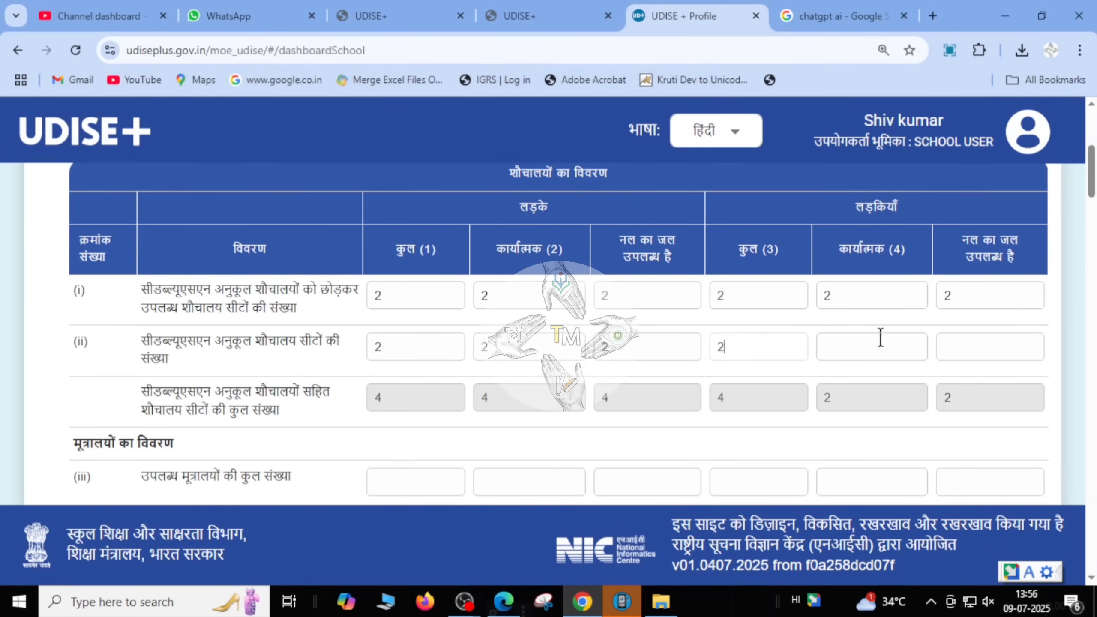
pyautogui.click(880, 338)
pyautogui.write('2')
pyautogui.click(972, 346)
pyautogui.write('2')
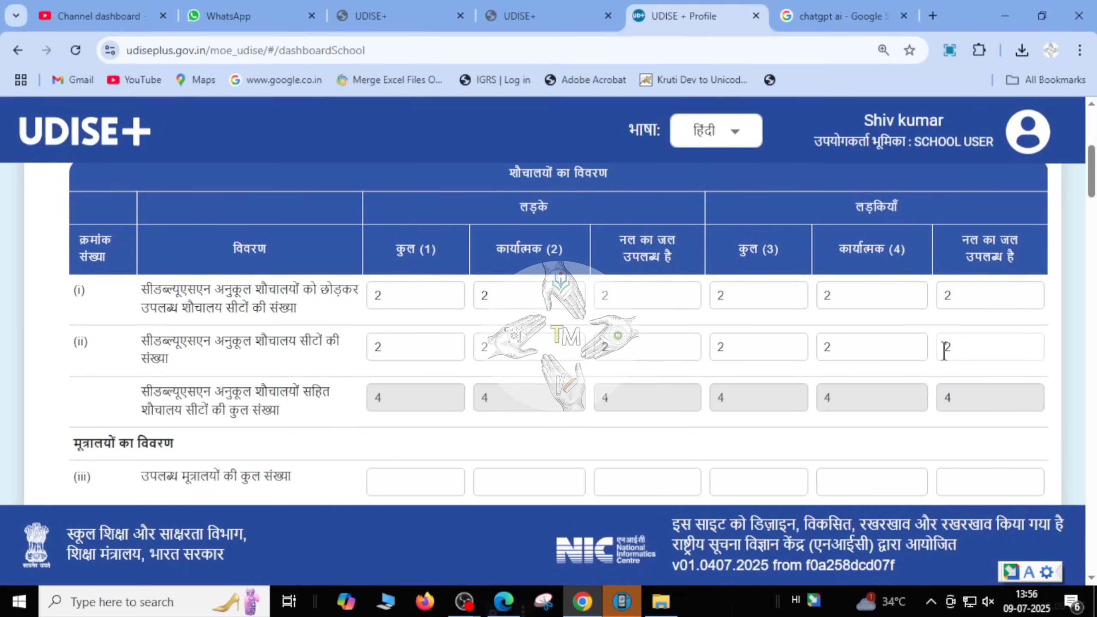
# Step: Enter 4 for total, functional and tap-water urinals in row (iii), for both boys and girls
pyautogui.scroll(-4, 944, 350)
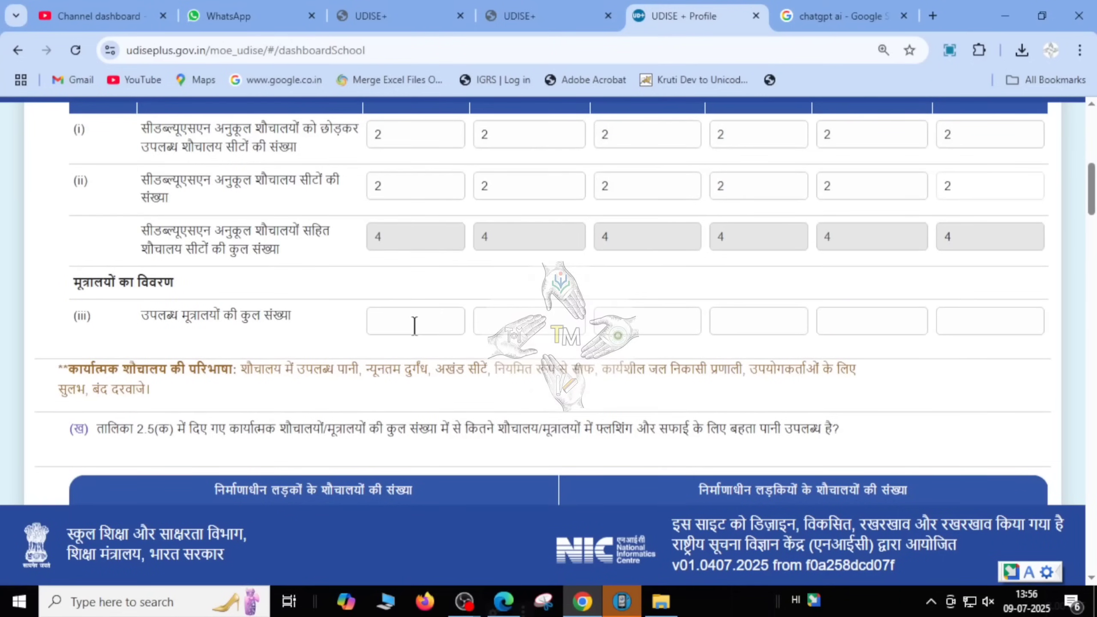
pyautogui.click(414, 320)
pyautogui.write('4')
pyautogui.click(534, 327)
pyautogui.write('4')
pyautogui.click(682, 322)
pyautogui.write('4')
pyautogui.click(756, 322)
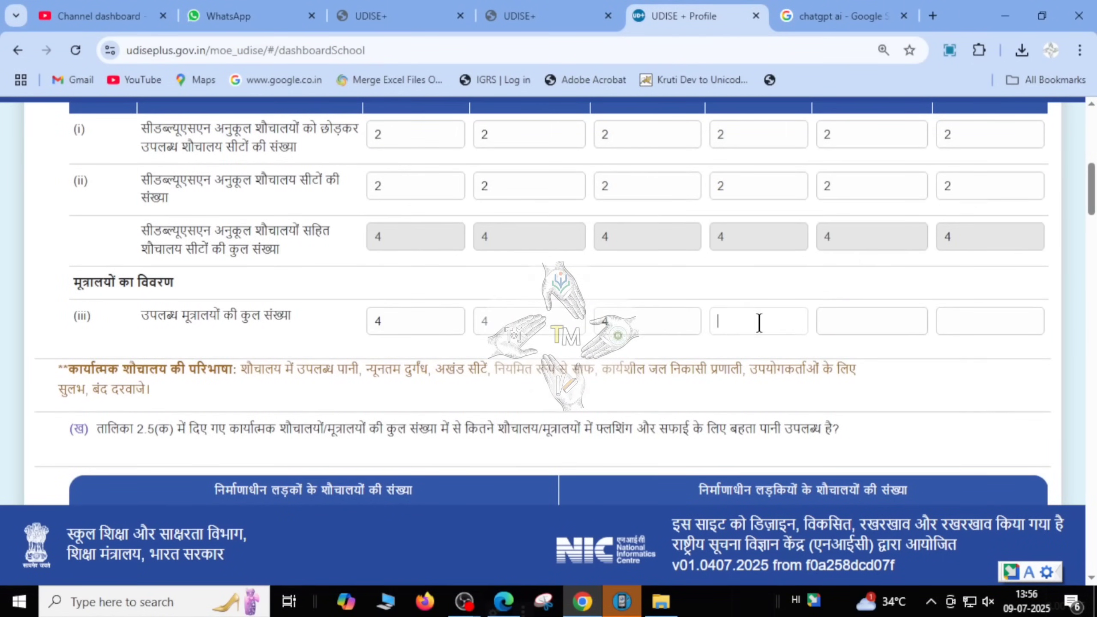
pyautogui.write('4')
pyautogui.click(847, 323)
pyautogui.write('4')
pyautogui.click(1035, 322)
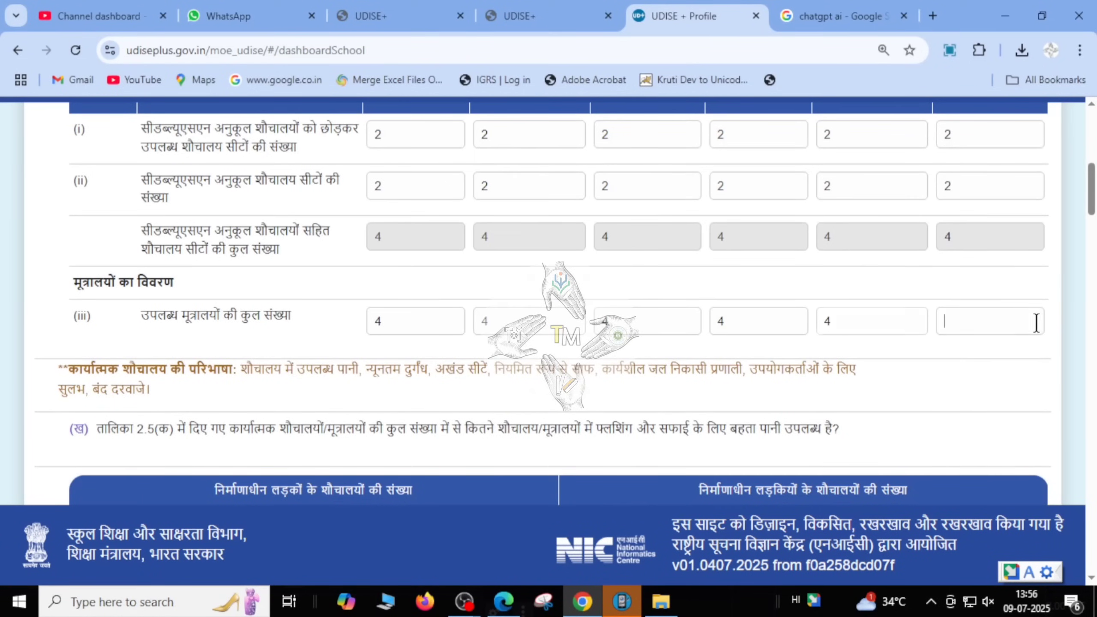
pyautogui.write('4')
# Step: Answer 1-हां for soap handwashing near the toilets in (ग) and set the toilet location in (घ) to स्कूल बिल्डिंग के अंदर
pyautogui.scroll(-5, 814, 336)
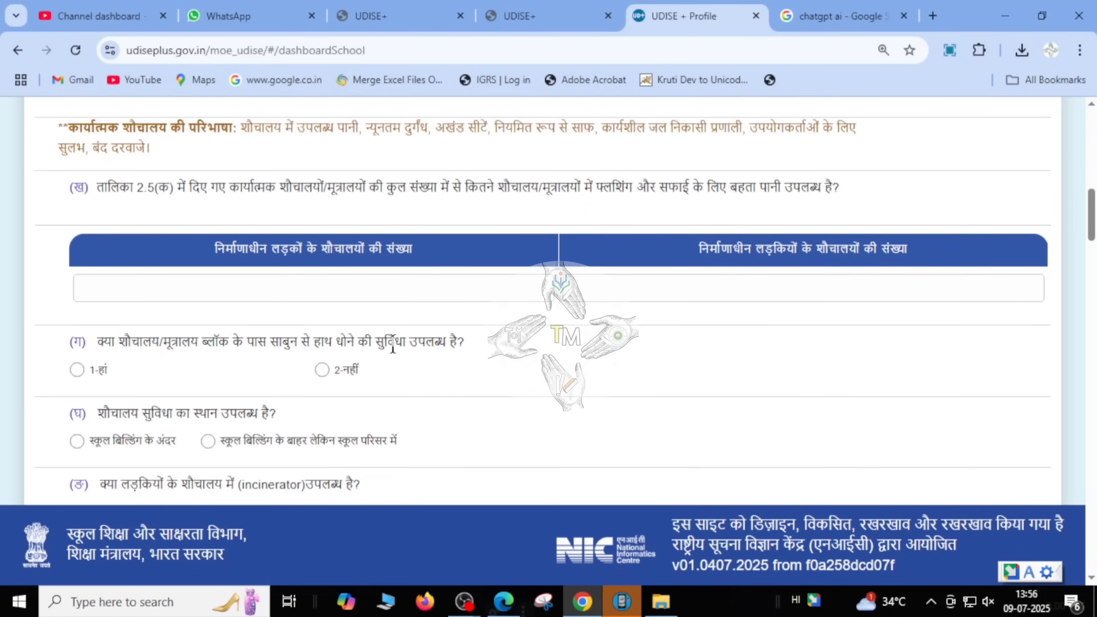
pyautogui.scroll(-2, 393, 349)
pyautogui.click(78, 289)
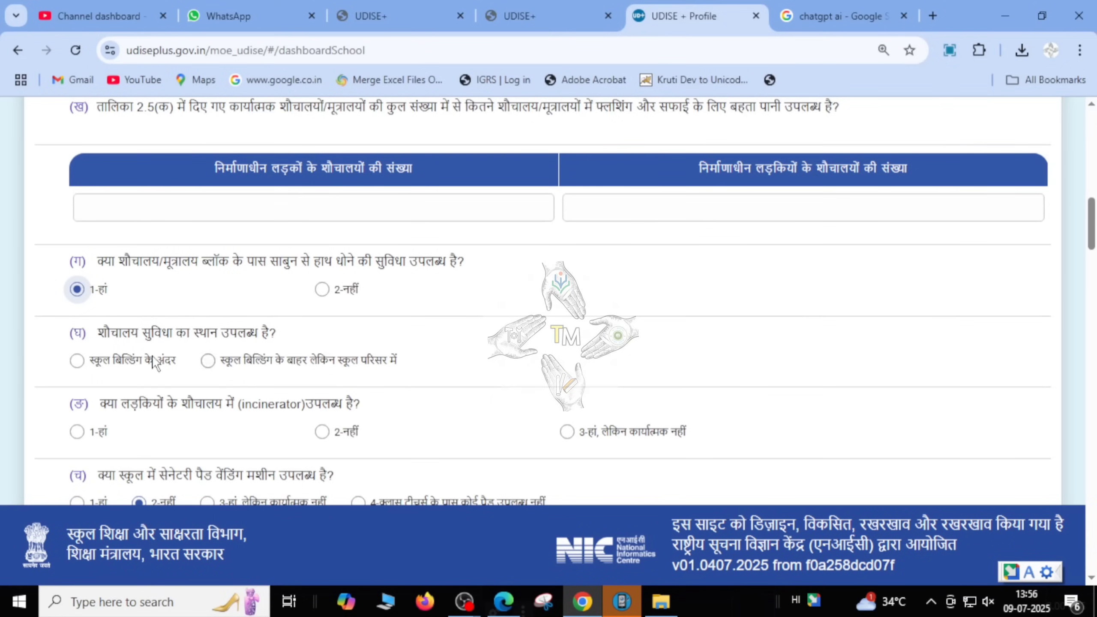
pyautogui.click(77, 359)
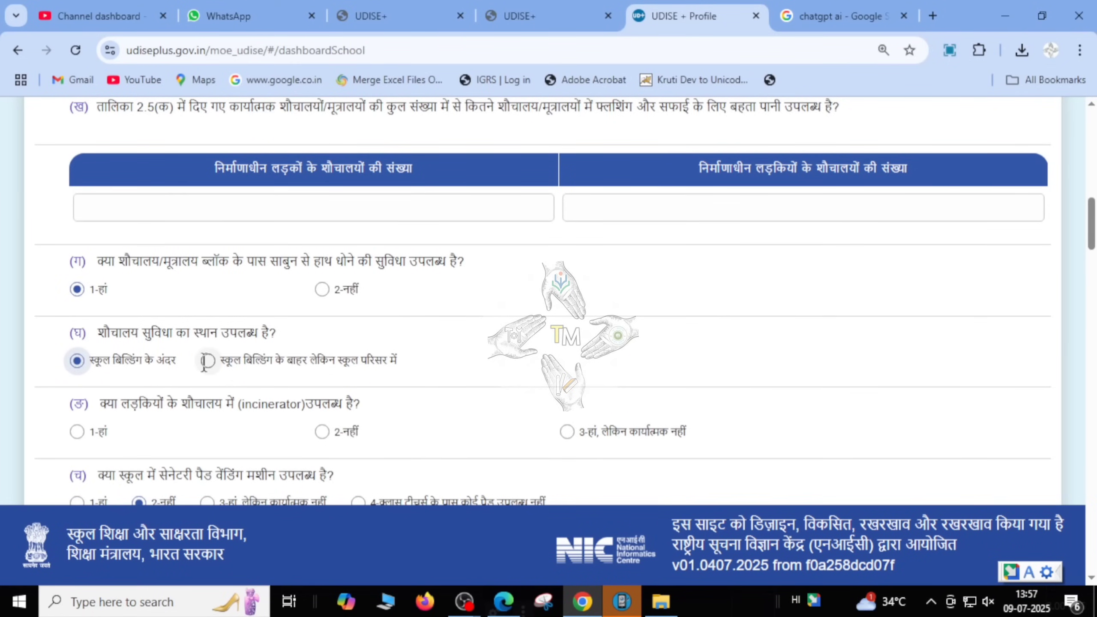
# Step: Answer 1-हां for the incinerator in the girls' toilets (ङ) and for the sanitary pad vending machine (च)
pyautogui.scroll(-2, 207, 365)
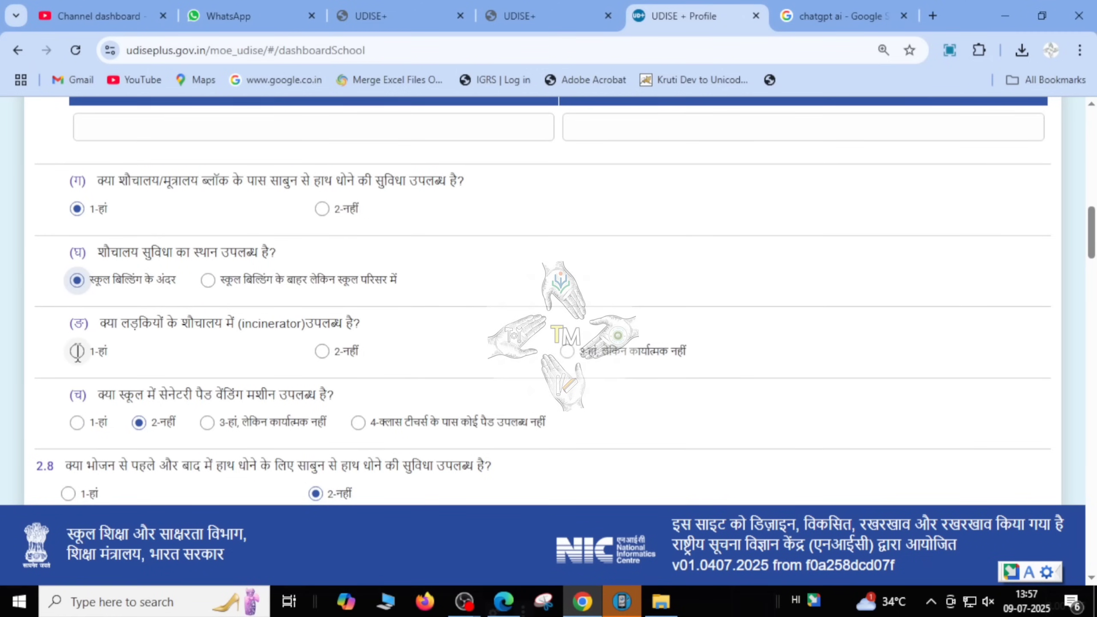
pyautogui.click(77, 352)
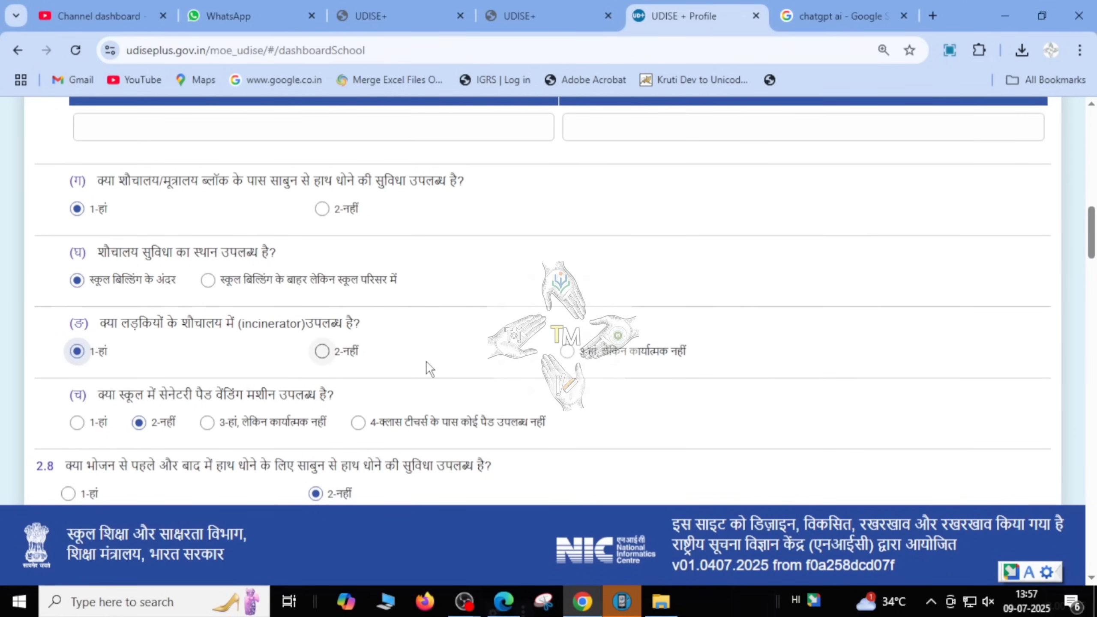
pyautogui.scroll(-2, 498, 376)
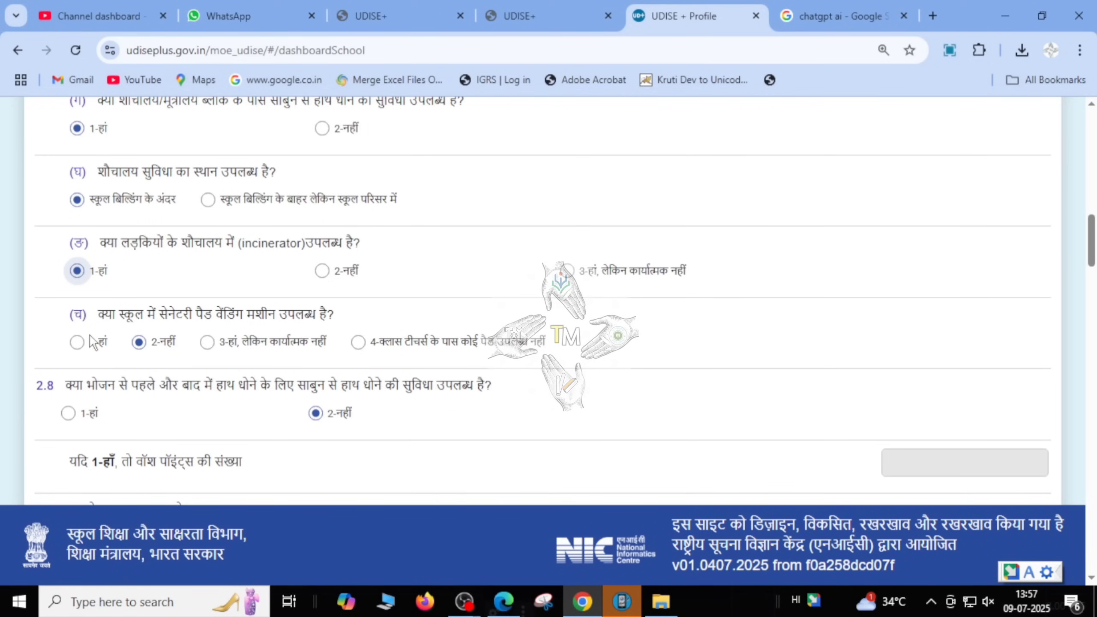
pyautogui.click(77, 343)
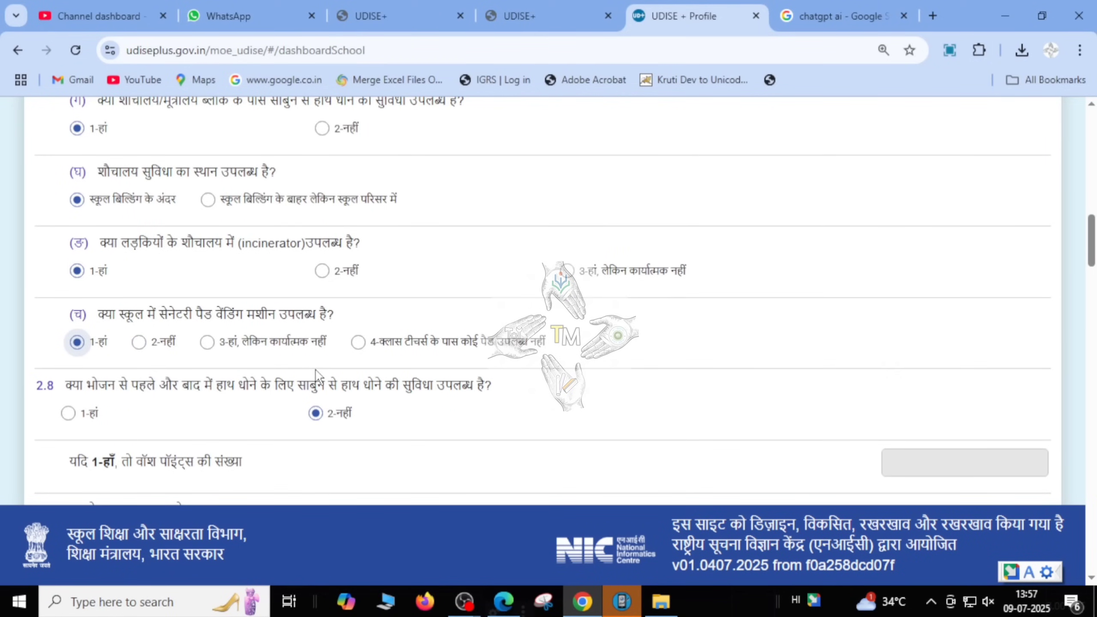
# Step: Answer 1-हां to question 2.8 on handwashing with soap around meals and enter 5 wash points
pyautogui.scroll(-2, 316, 374)
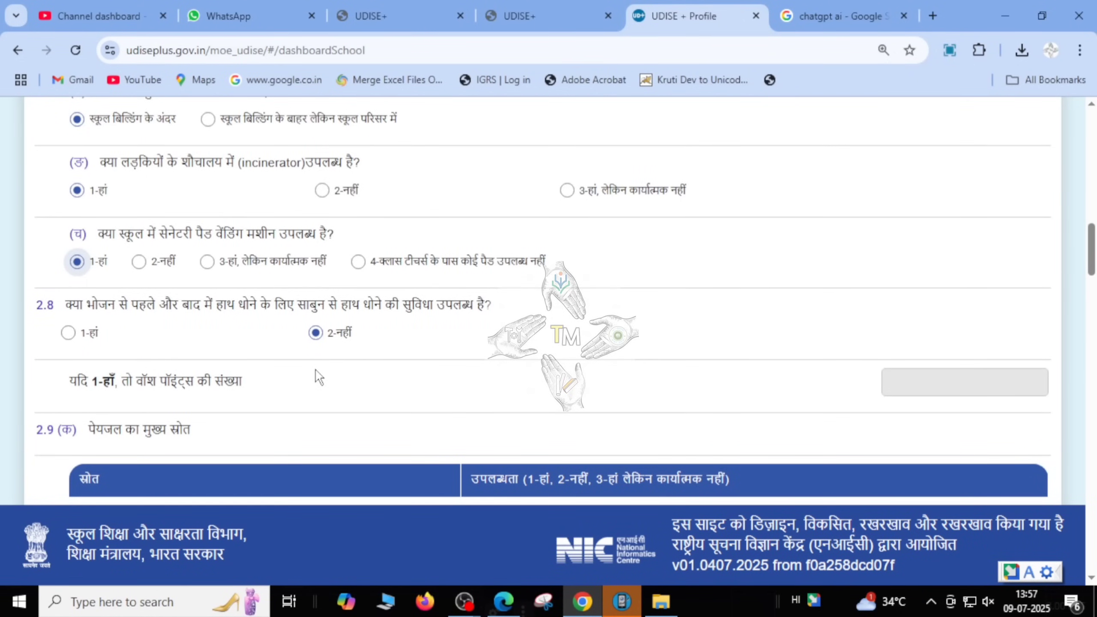
pyautogui.click(68, 332)
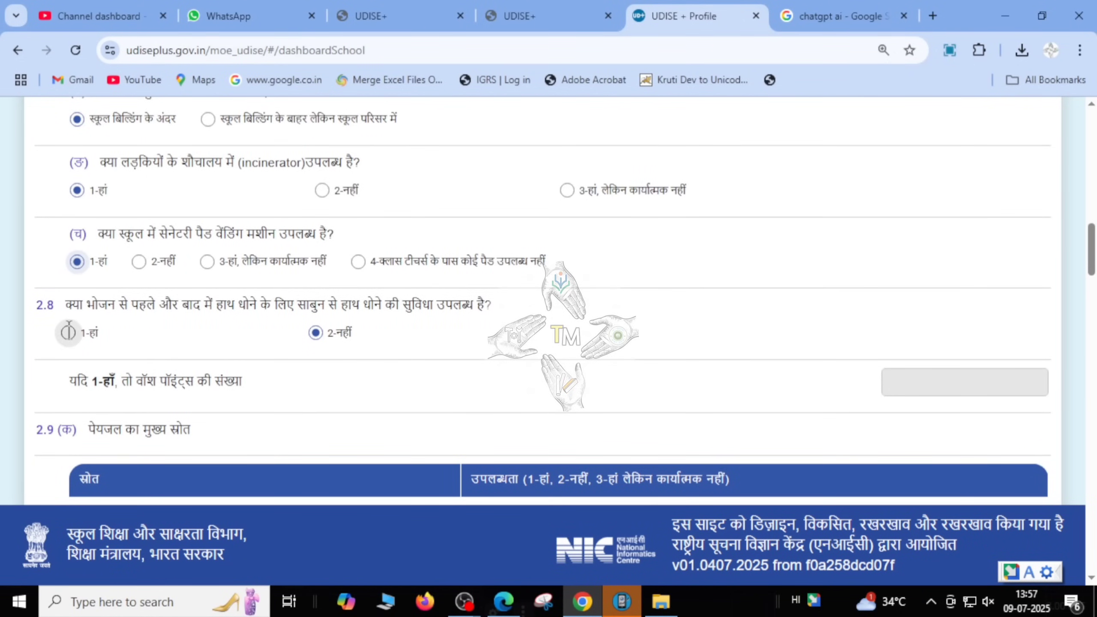
pyautogui.scroll(-2, 286, 346)
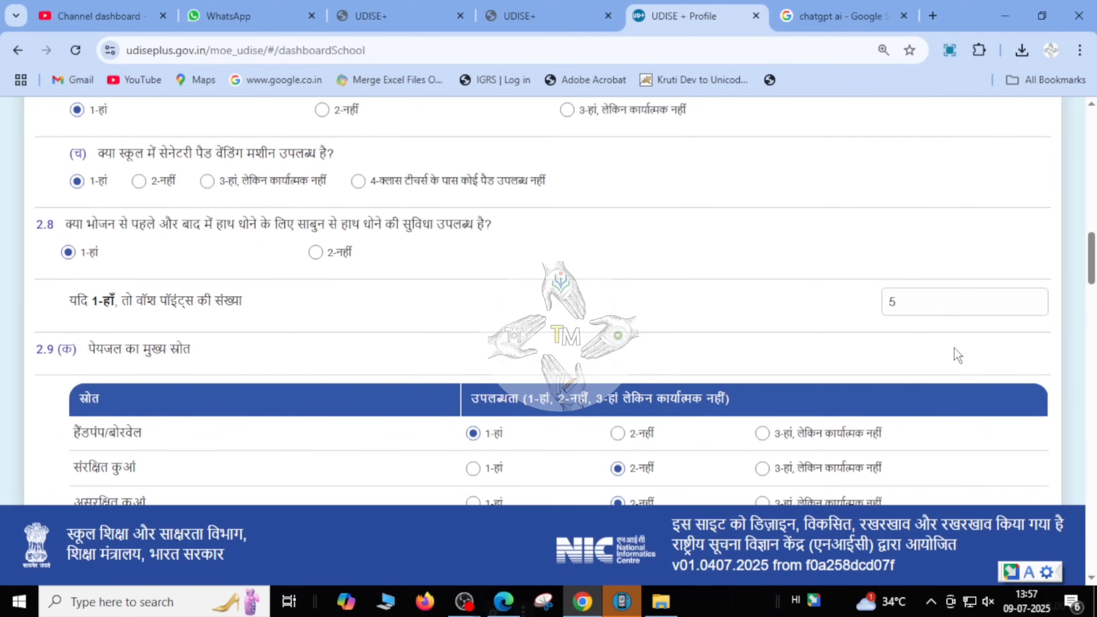
# Step: Check the drinking water sources in question 2.9 (क), with tap water (नल का पानी) set to 1-हां
pyautogui.scroll(-4, 957, 355)
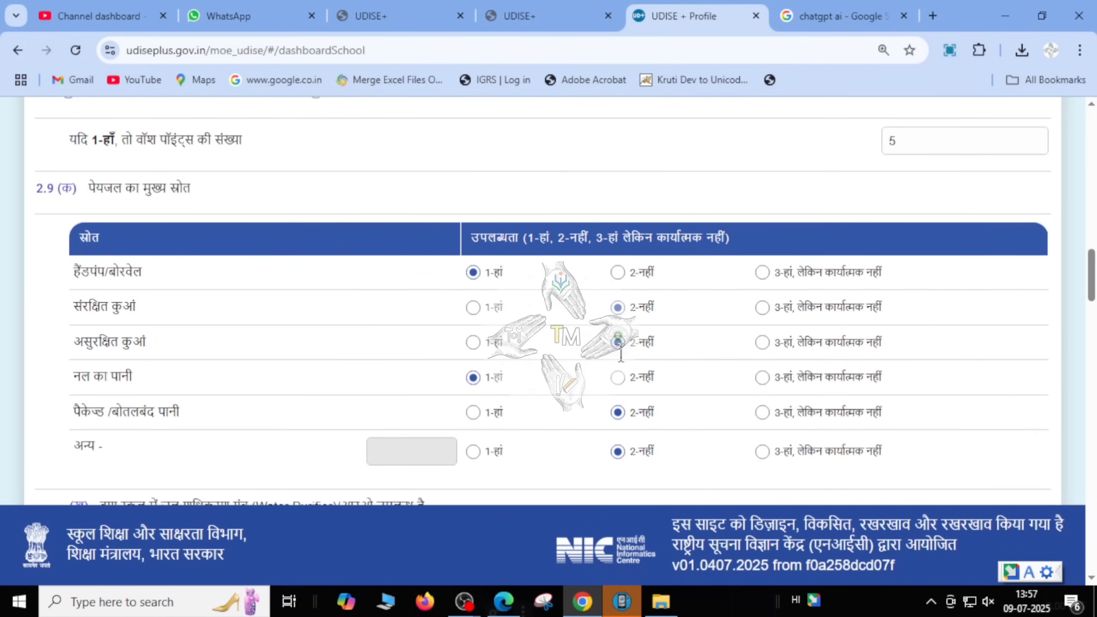
pyautogui.click(473, 379)
pyautogui.scroll(-1, 357, 448)
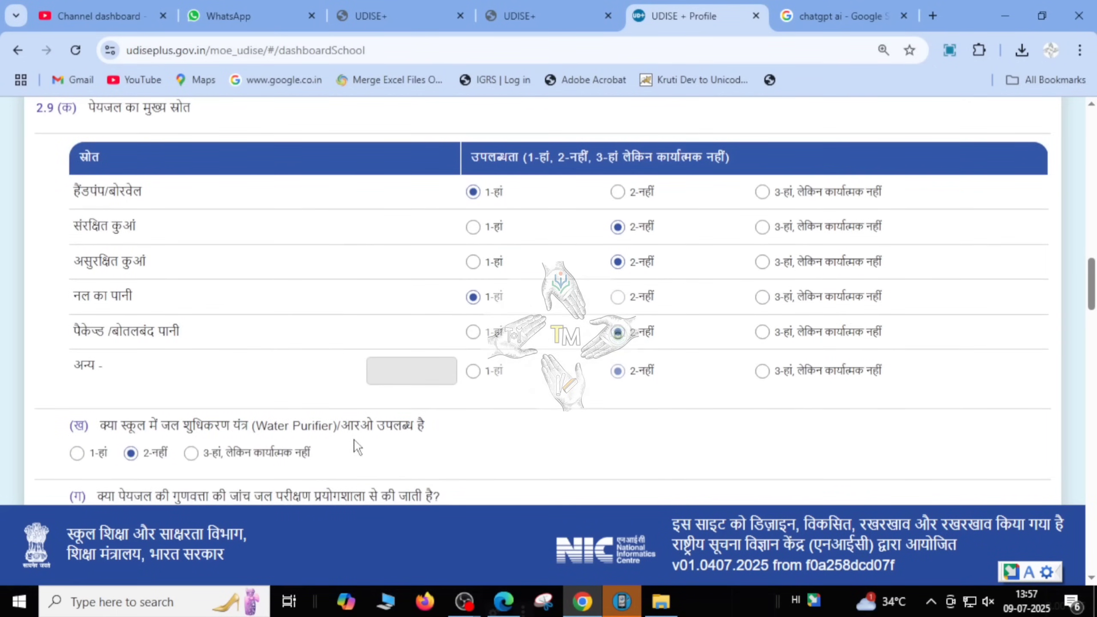
# Step: Answer 2-नहीं for the water purifier/RO in 2.9 (ख) and for rain water harvesting in question 2.10
pyautogui.scroll(-1, 357, 447)
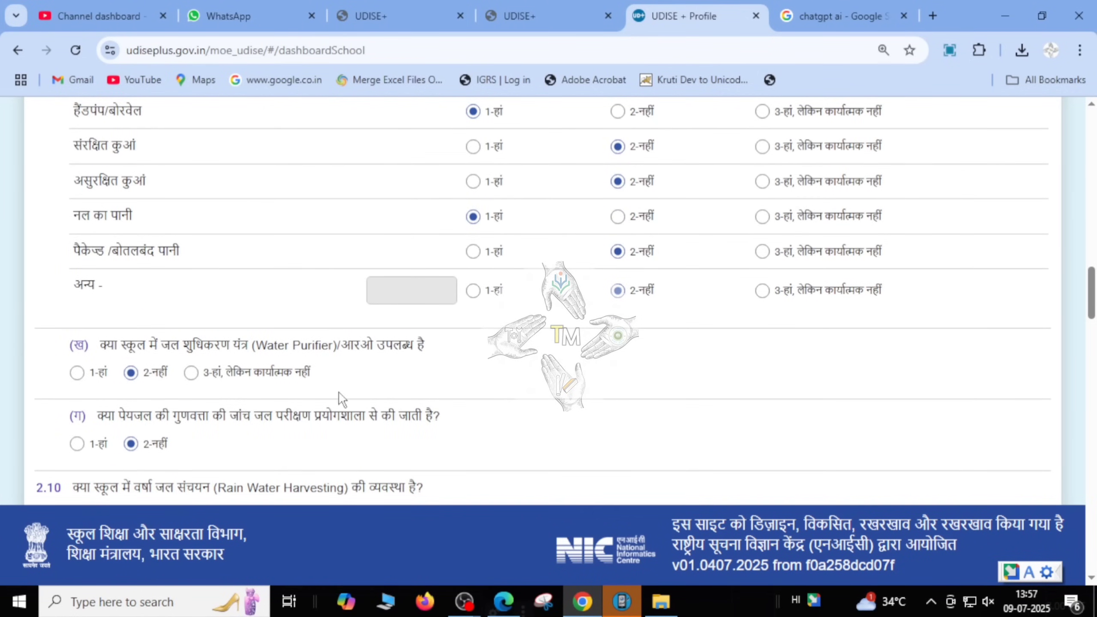
pyautogui.click(76, 372)
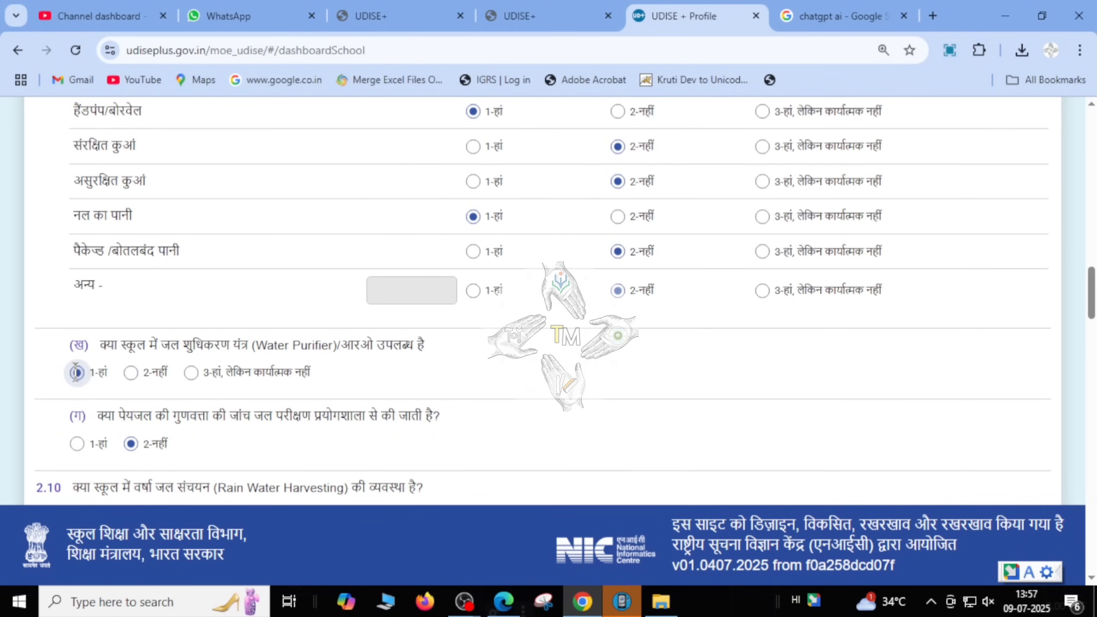
pyautogui.click(130, 372)
pyautogui.scroll(-1, 255, 387)
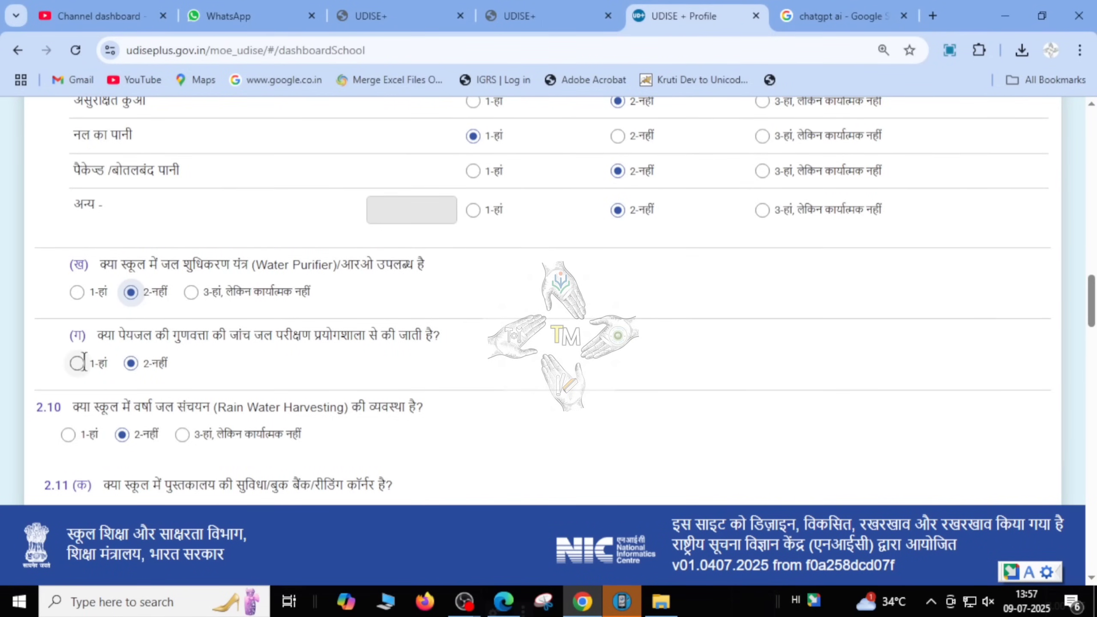
pyautogui.scroll(-1, 193, 374)
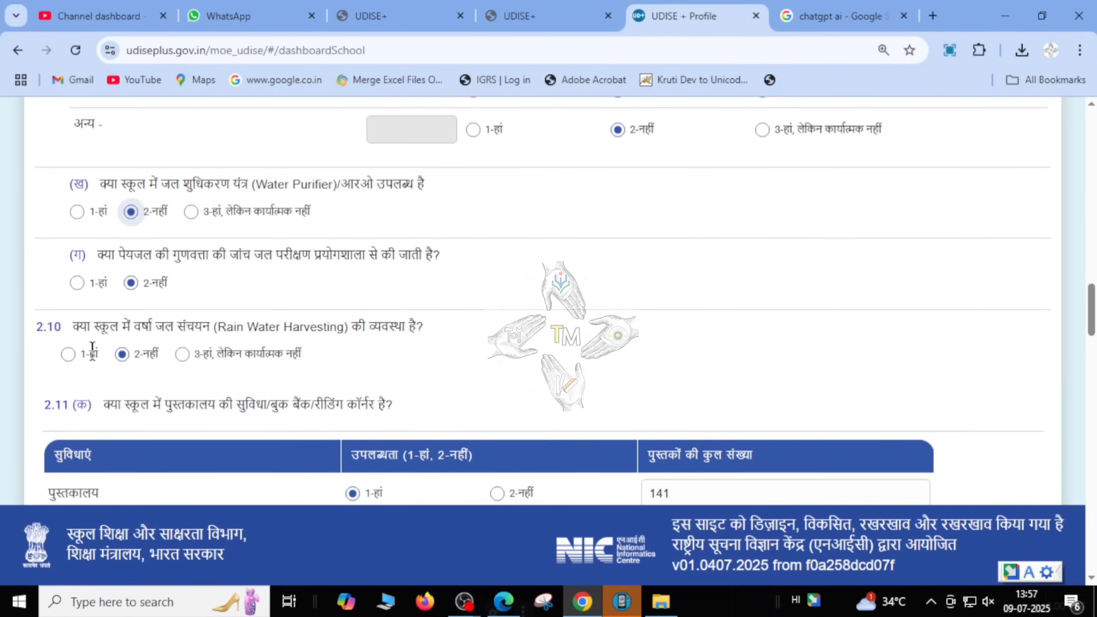
pyautogui.click(122, 354)
# Step: Review the library, book bank and reading corner entries and the librarian, newspaper and book borrowing answers in question 2.11
pyautogui.scroll(-1, 278, 375)
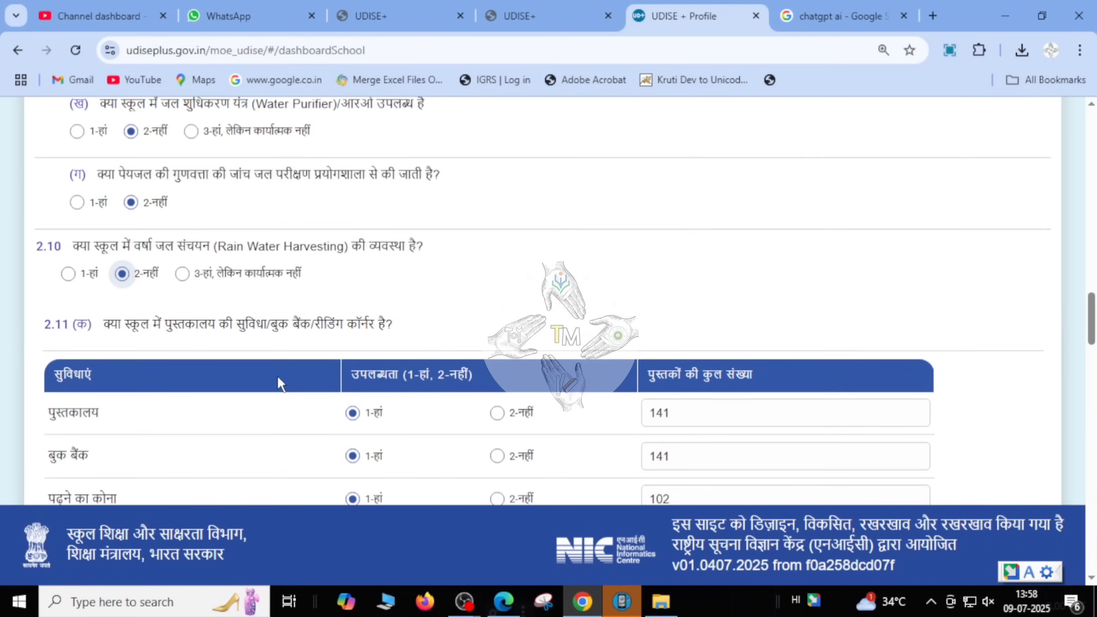
pyautogui.scroll(-1, 277, 375)
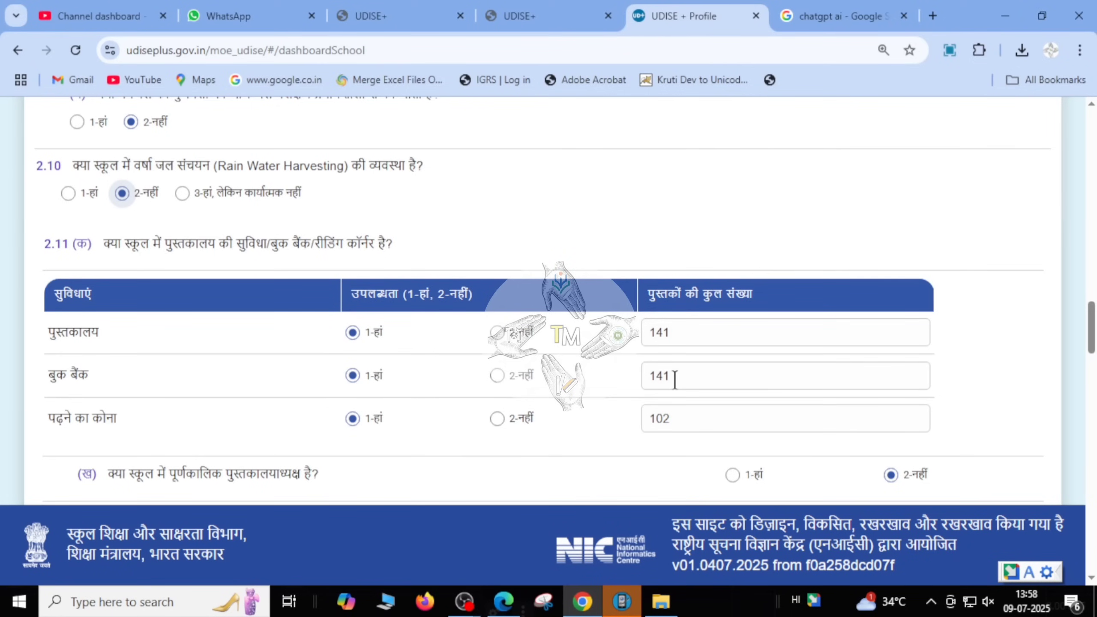
pyautogui.scroll(-2, 675, 380)
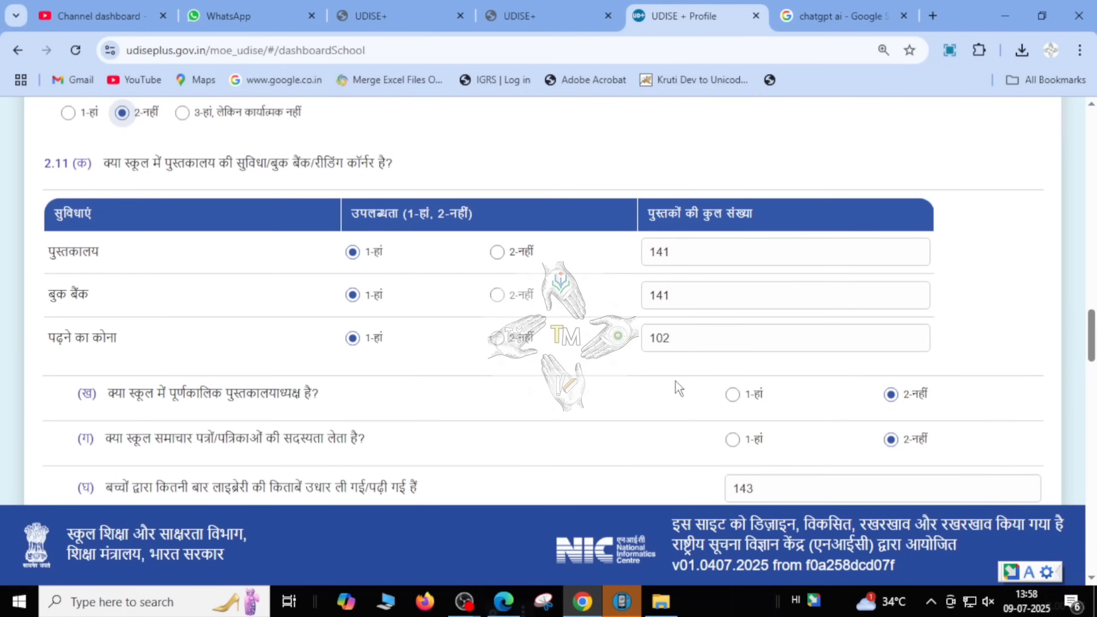
pyautogui.scroll(-2, 678, 388)
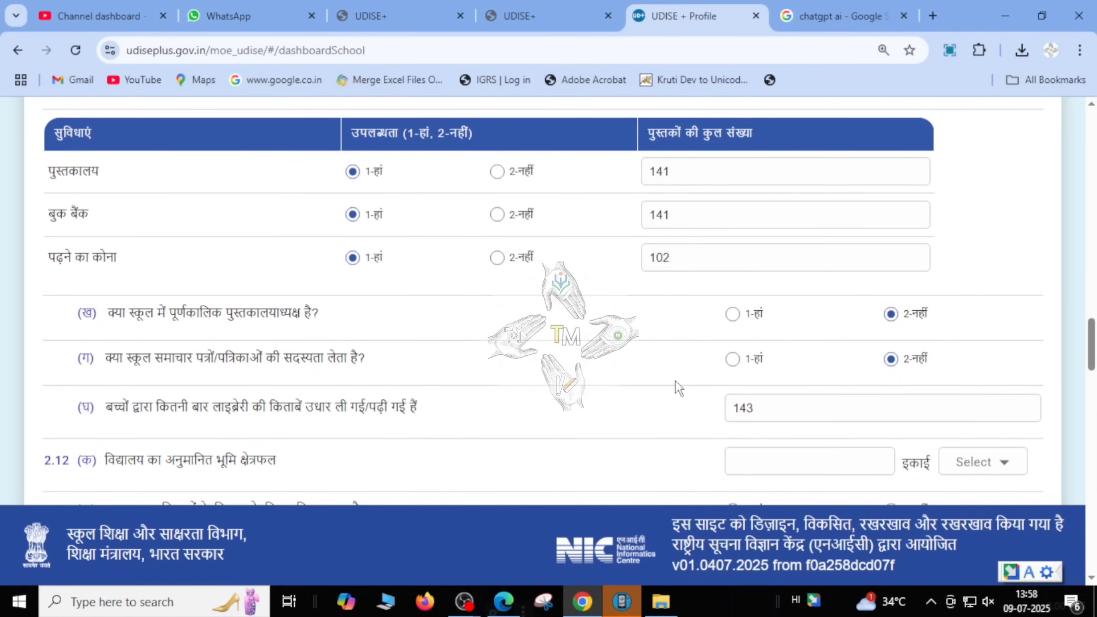
pyautogui.scroll(-2, 814, 387)
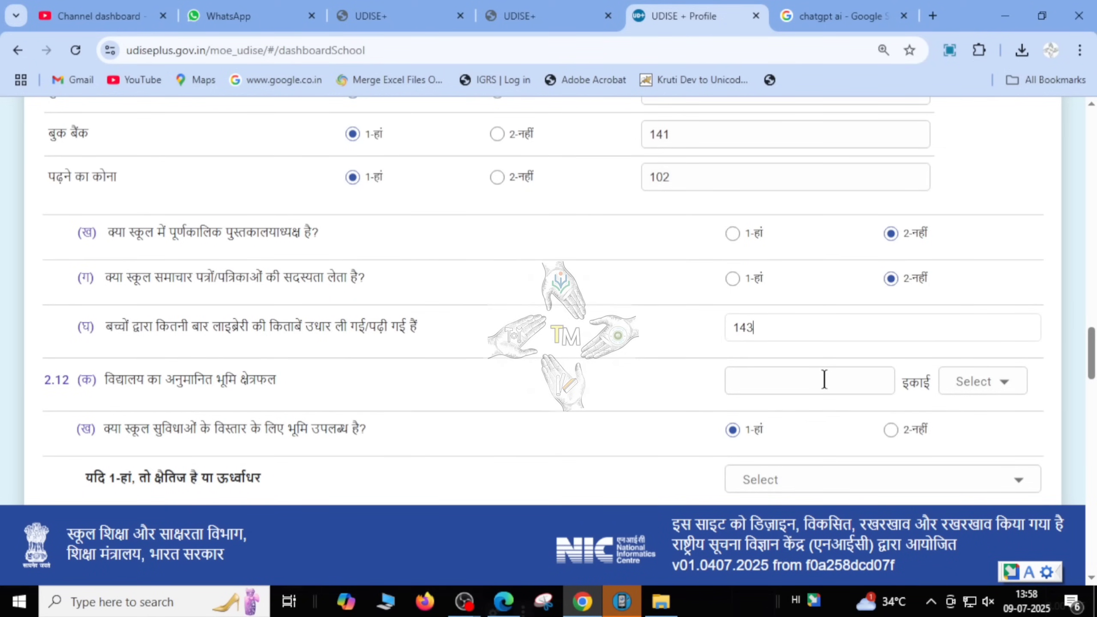
# Step: Check the unit options for the school's estimated land area in question 2.12 (क) without choosing one
pyautogui.click(968, 389)
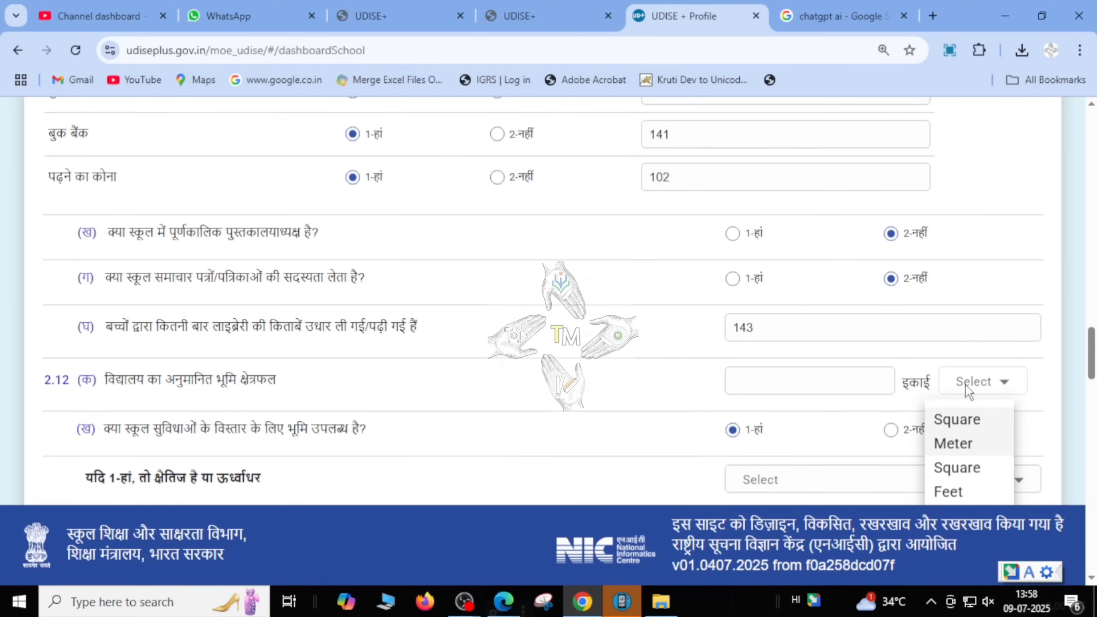
pyautogui.scroll(-2, 950, 421)
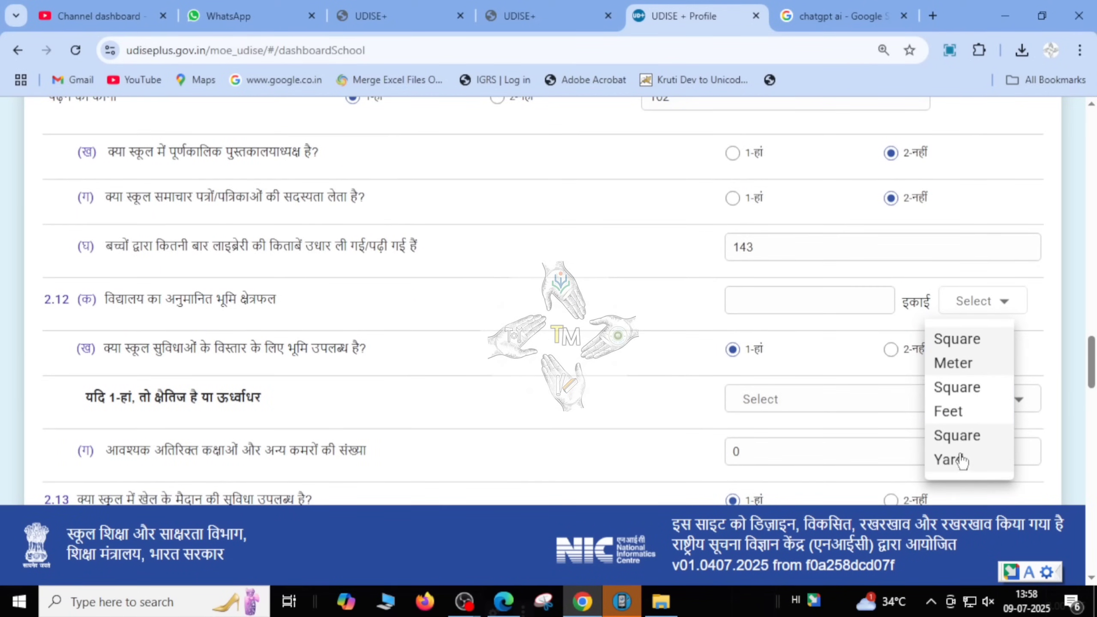
pyautogui.click(592, 318)
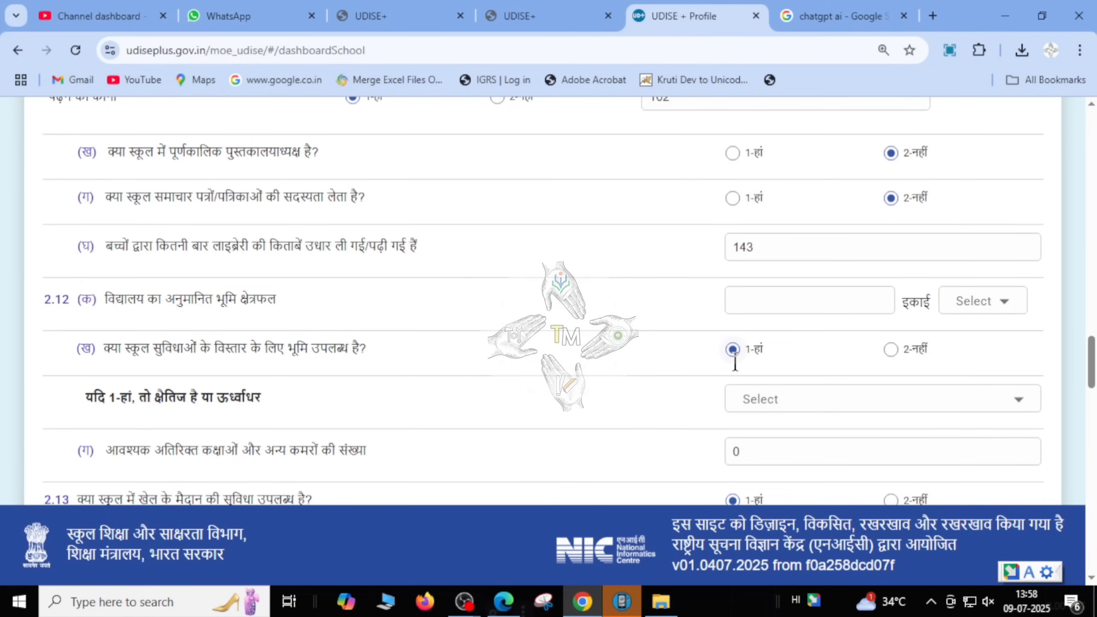
# Step: Set the type of land available for expanding school facilities in question 2.12 (ख) to 1-Horizontal
pyautogui.scroll(-2, 734, 363)
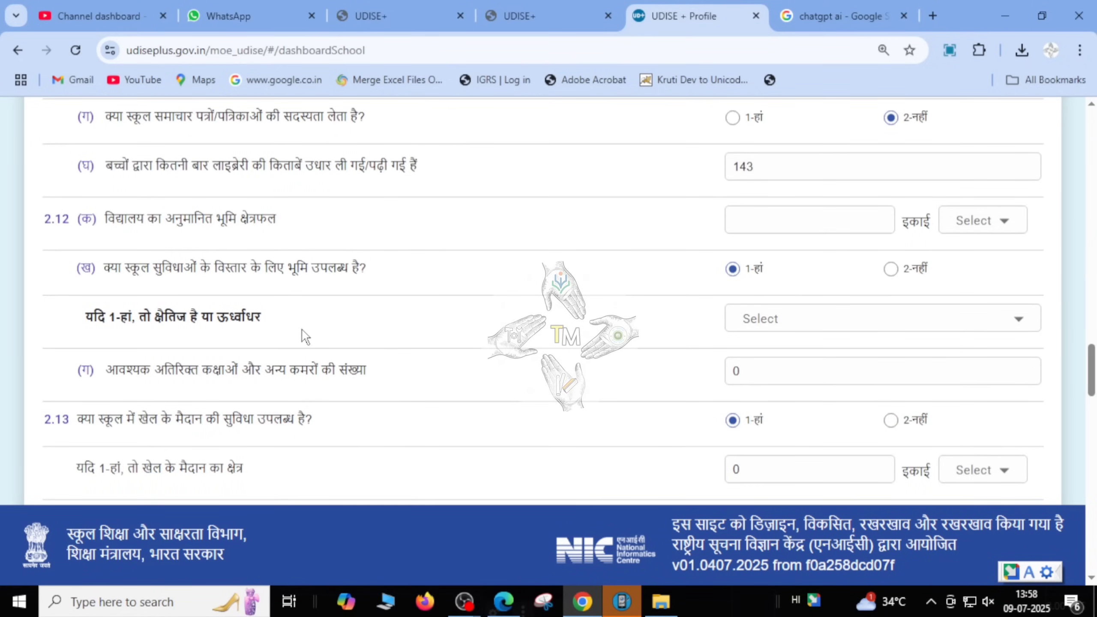
pyautogui.click(797, 331)
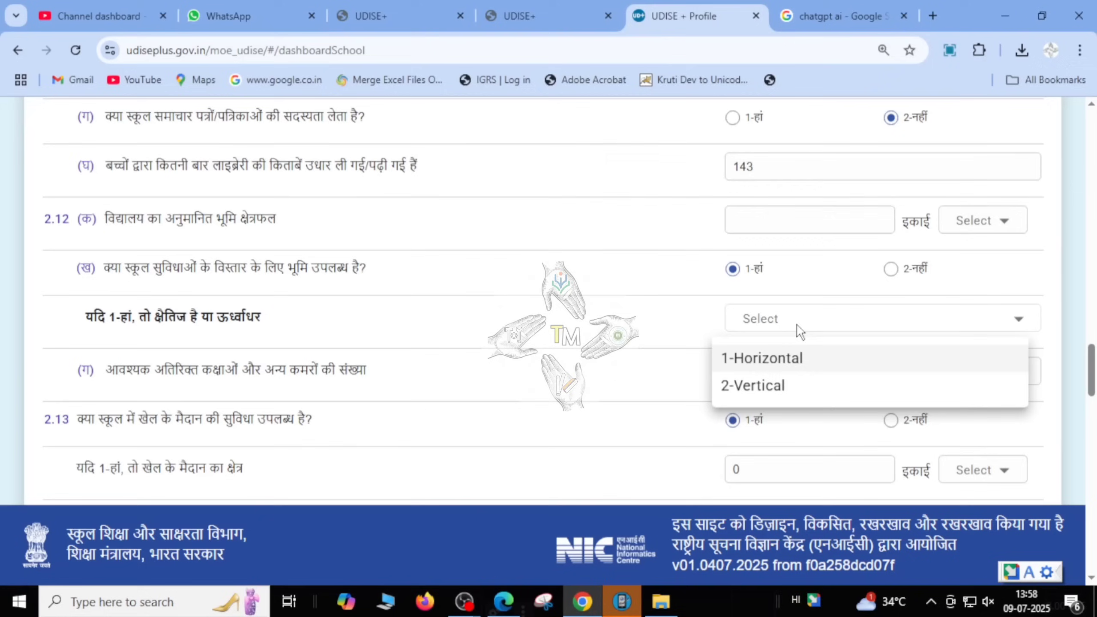
pyautogui.click(790, 357)
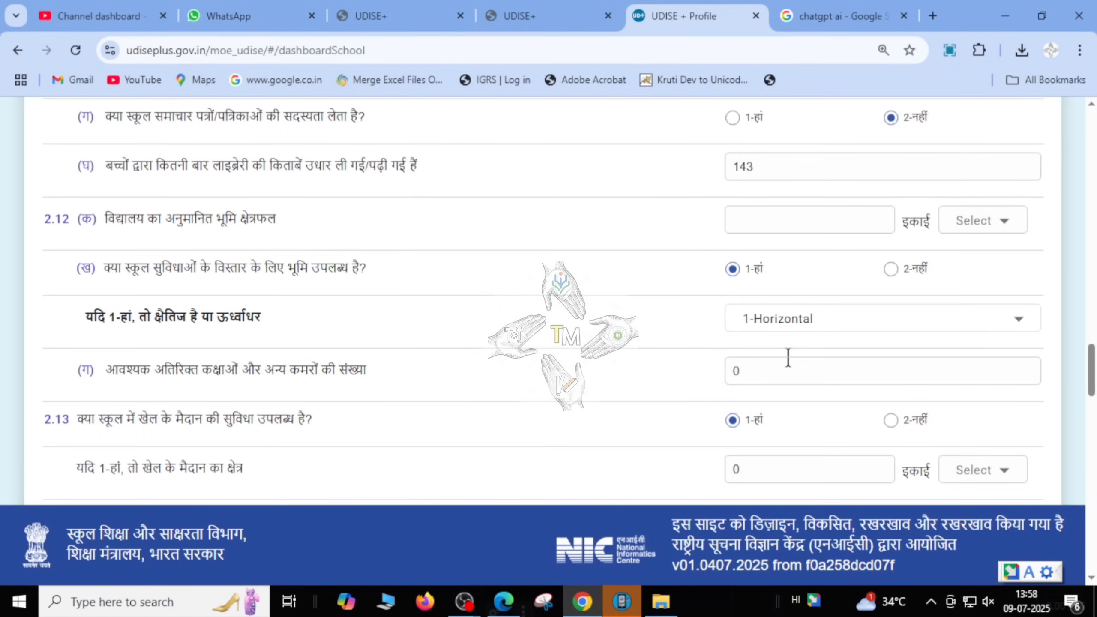
pyautogui.click(802, 332)
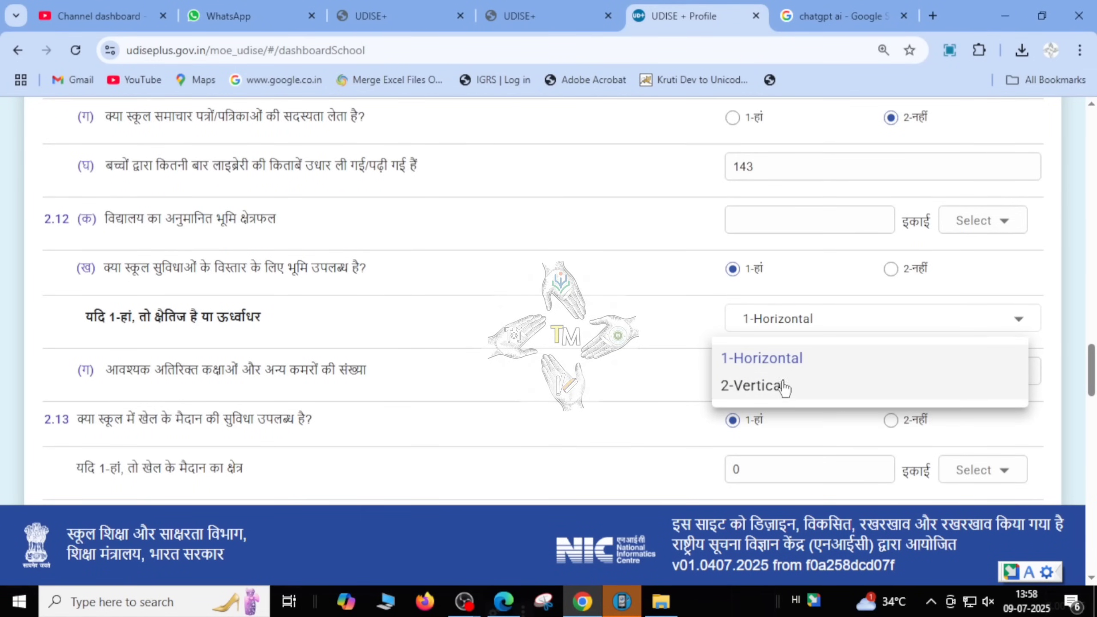
pyautogui.click(782, 384)
pyautogui.click(788, 325)
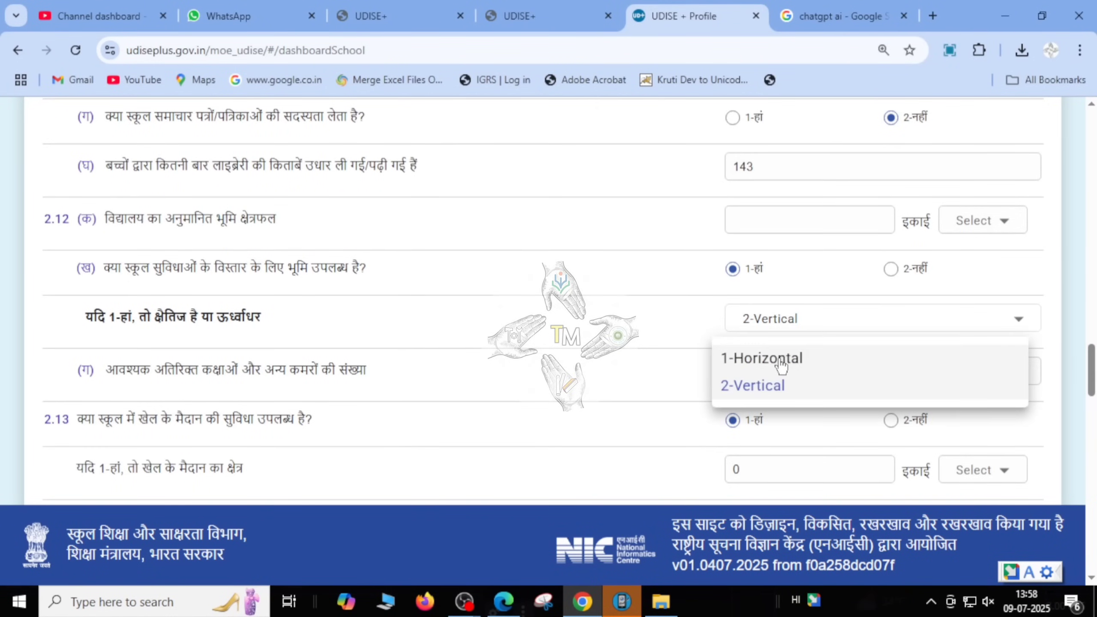
pyautogui.click(775, 358)
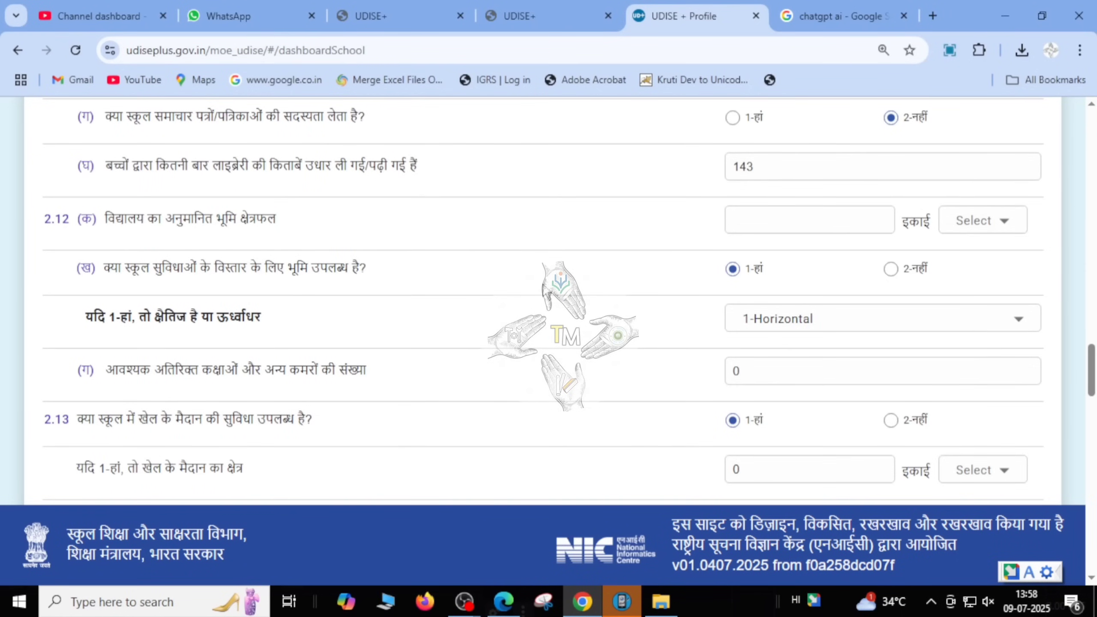
pyautogui.moveTo(543, 281); pyautogui.dragTo(543, 273)
pyautogui.click(543, 316)
# Step: Check the unit options for the playground area in question 2.13 without choosing one
pyautogui.scroll(-3, 488, 398)
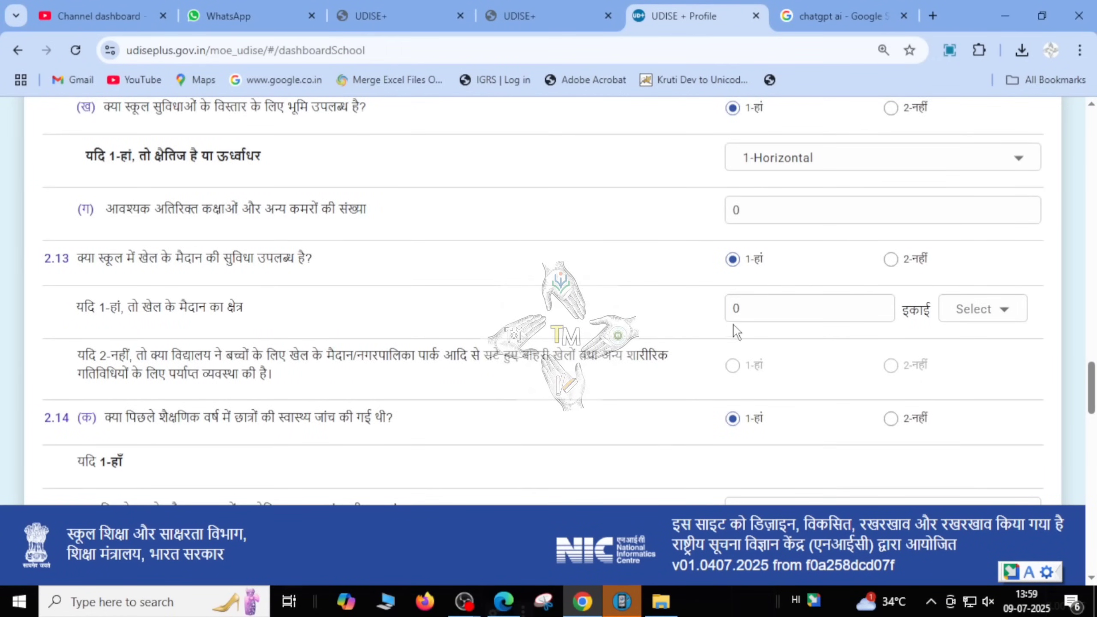
pyautogui.click(977, 308)
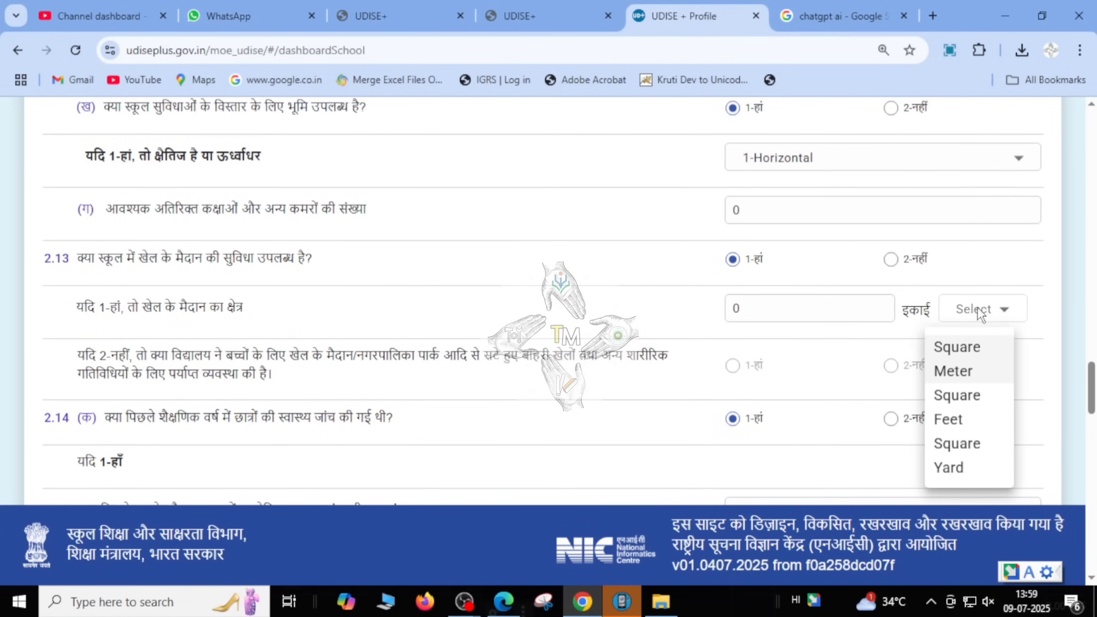
pyautogui.click(979, 311)
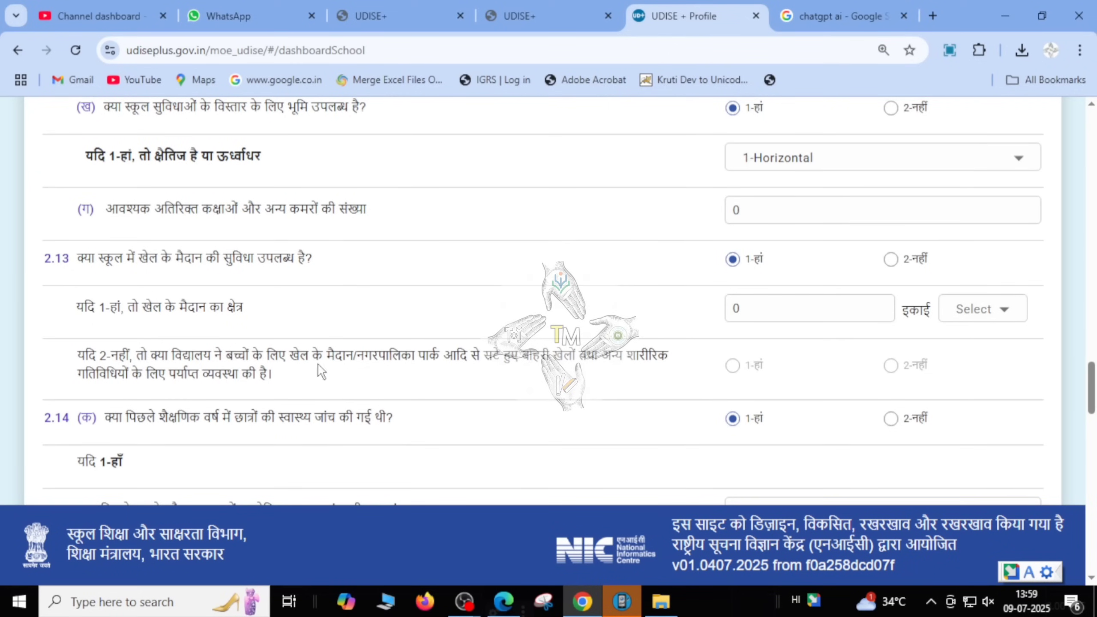
# Step: Review the health check-up, deworming, first aid and medicine answers in 2.14, the ramp answers in 2.15 and the special educator answer in 2.16
pyautogui.scroll(-2, 465, 375)
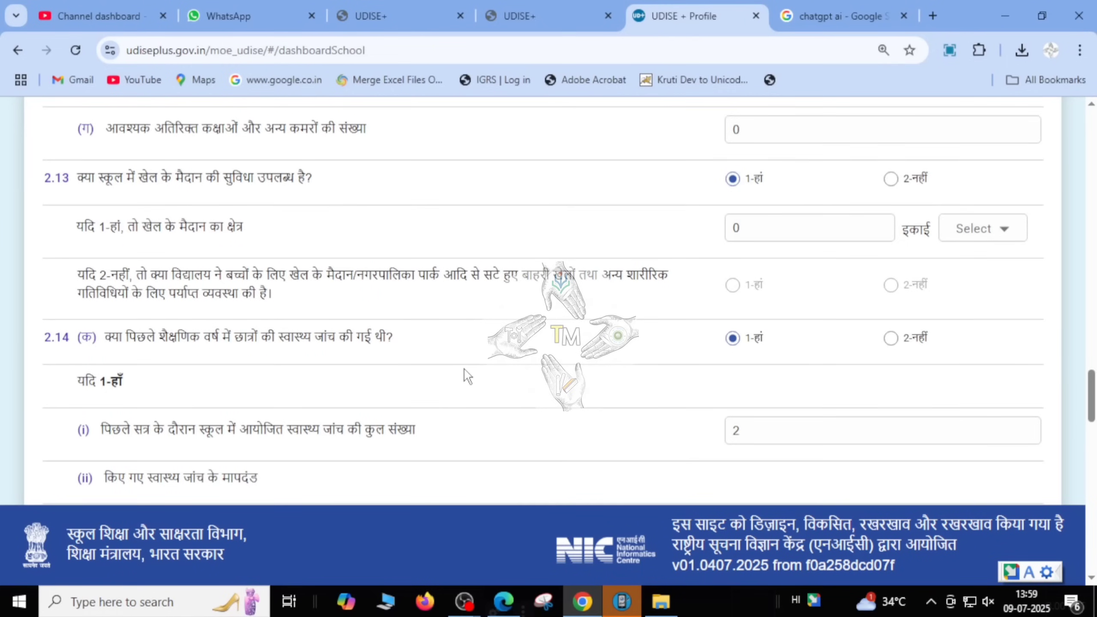
pyautogui.scroll(-2, 466, 375)
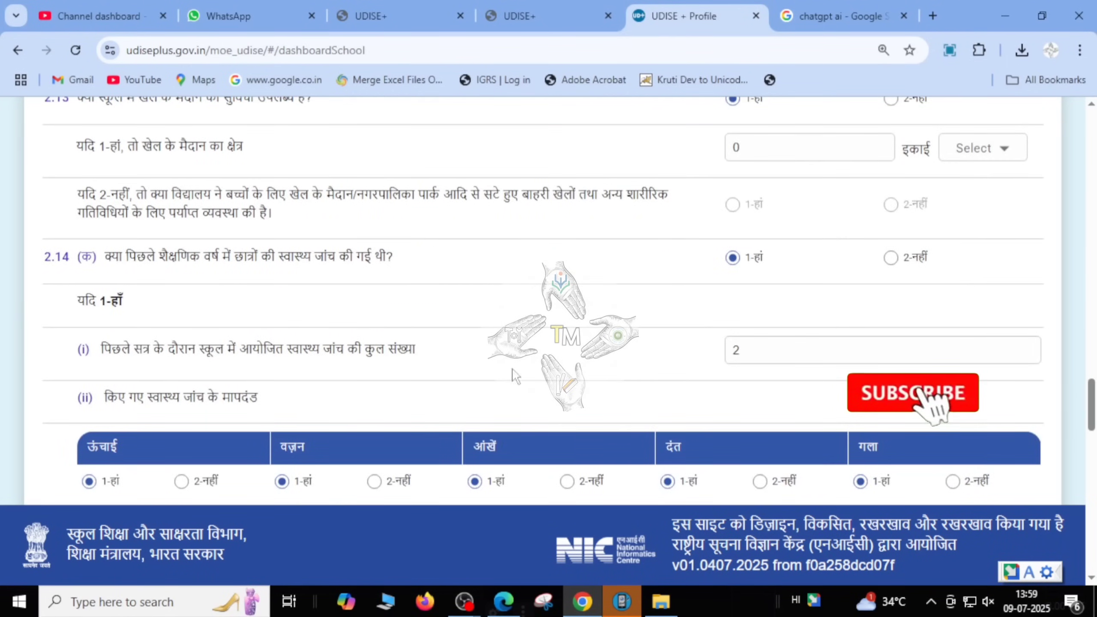
pyautogui.click(796, 349)
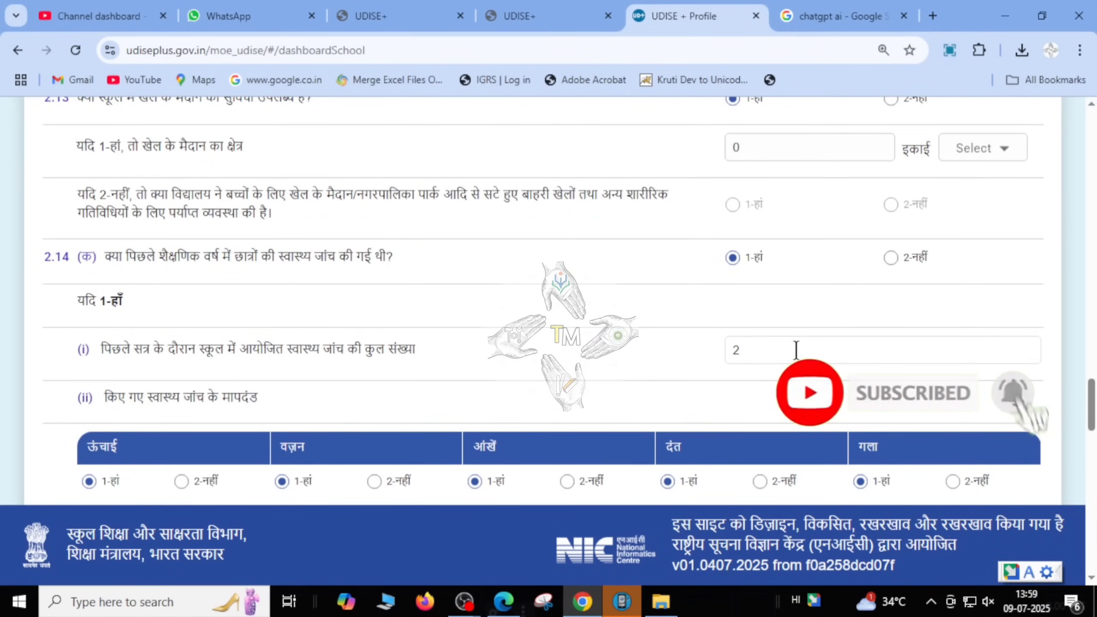
pyautogui.scroll(-2, 795, 349)
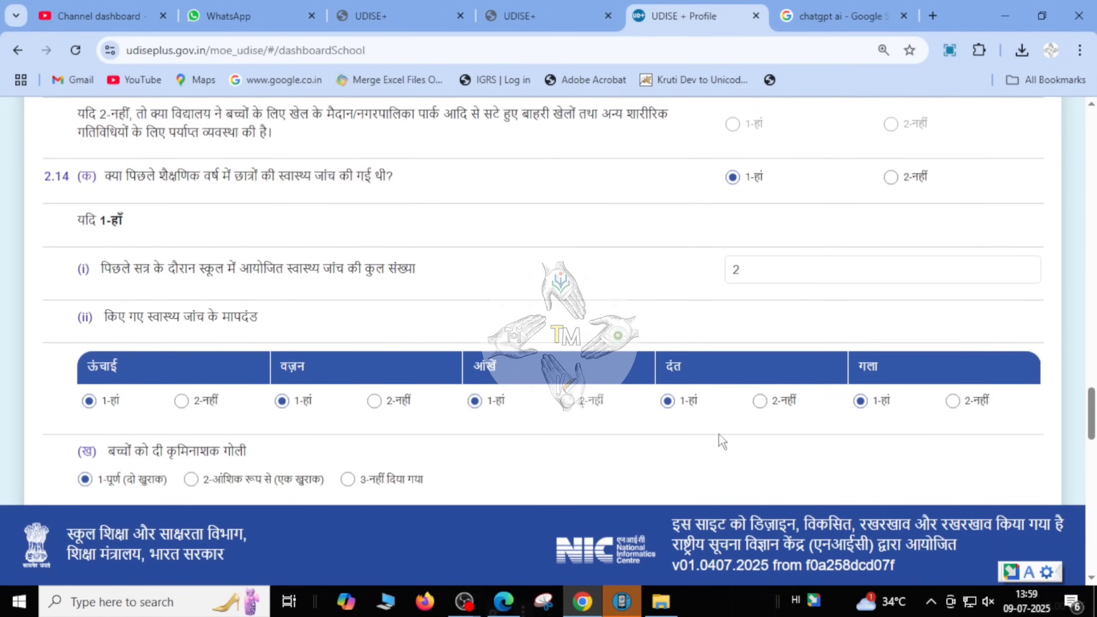
pyautogui.scroll(-6, 908, 412)
pyautogui.scroll(2, 906, 410)
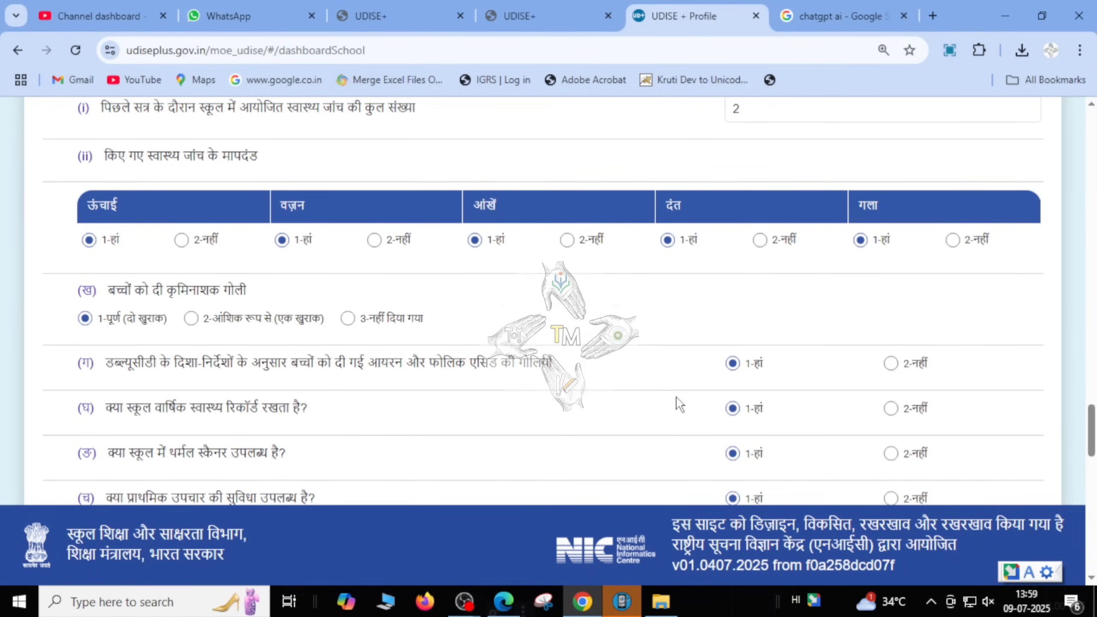
pyautogui.scroll(-2, 678, 412)
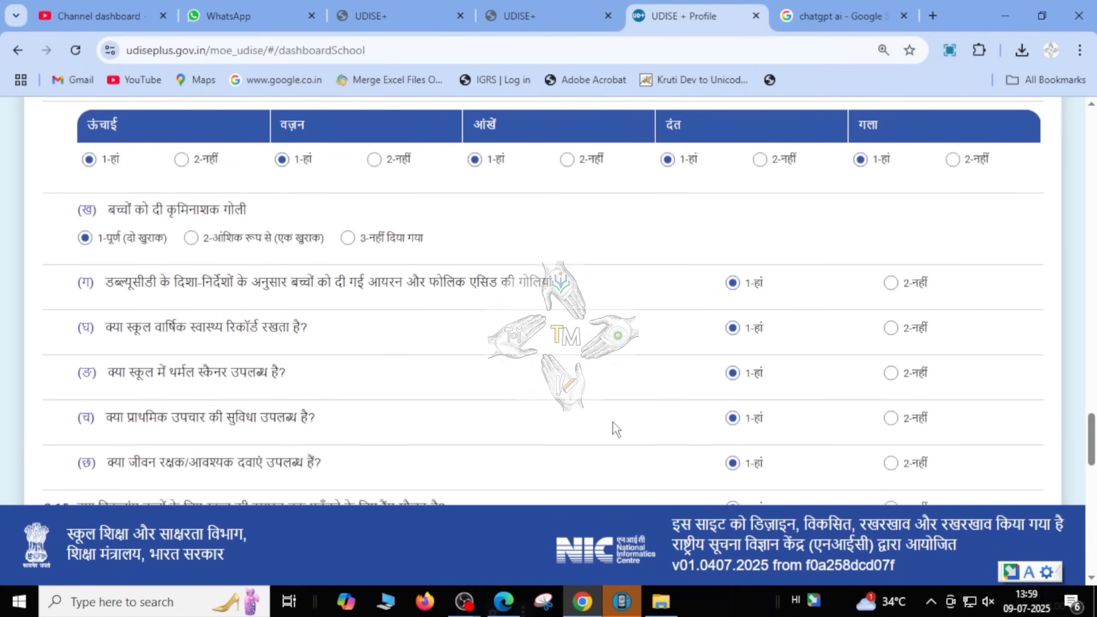
pyautogui.scroll(-2, 737, 430)
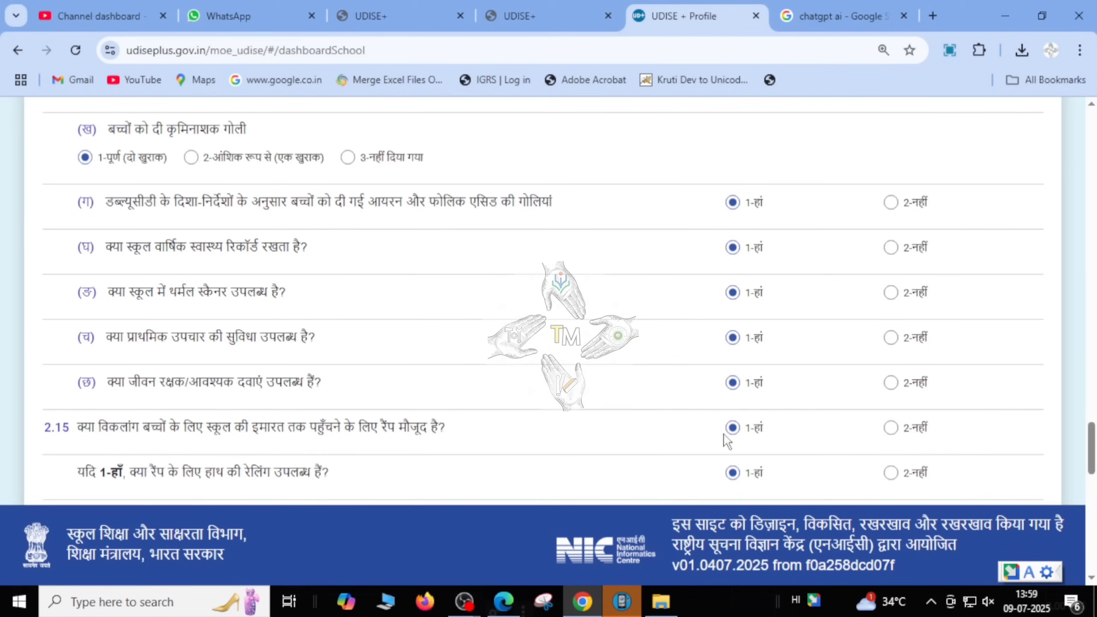
pyautogui.scroll(-2, 729, 437)
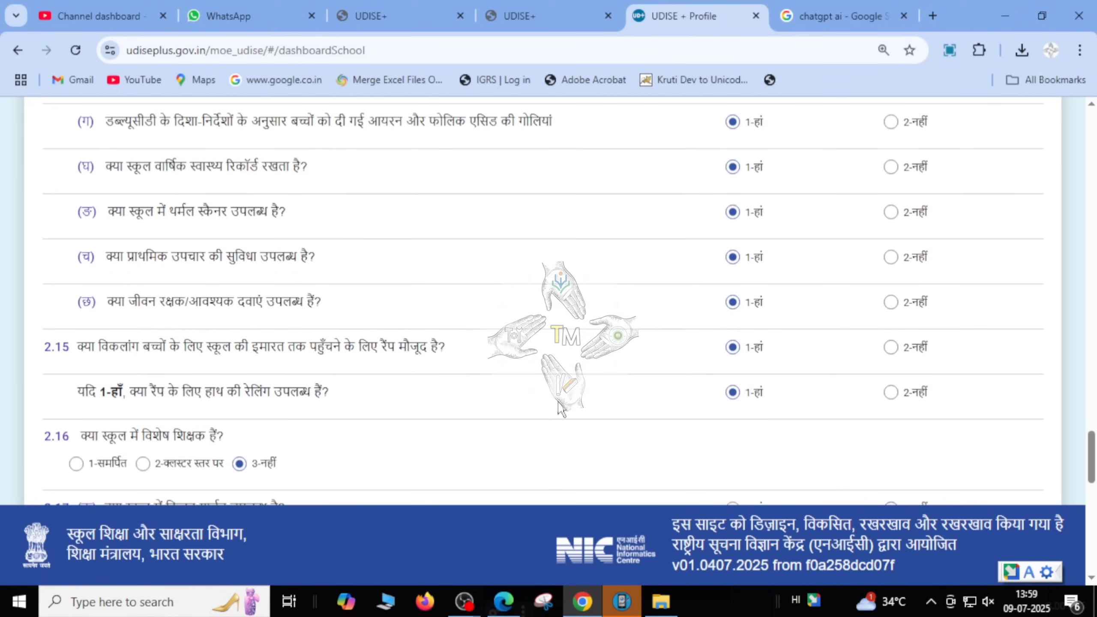
pyautogui.scroll(-2, 746, 397)
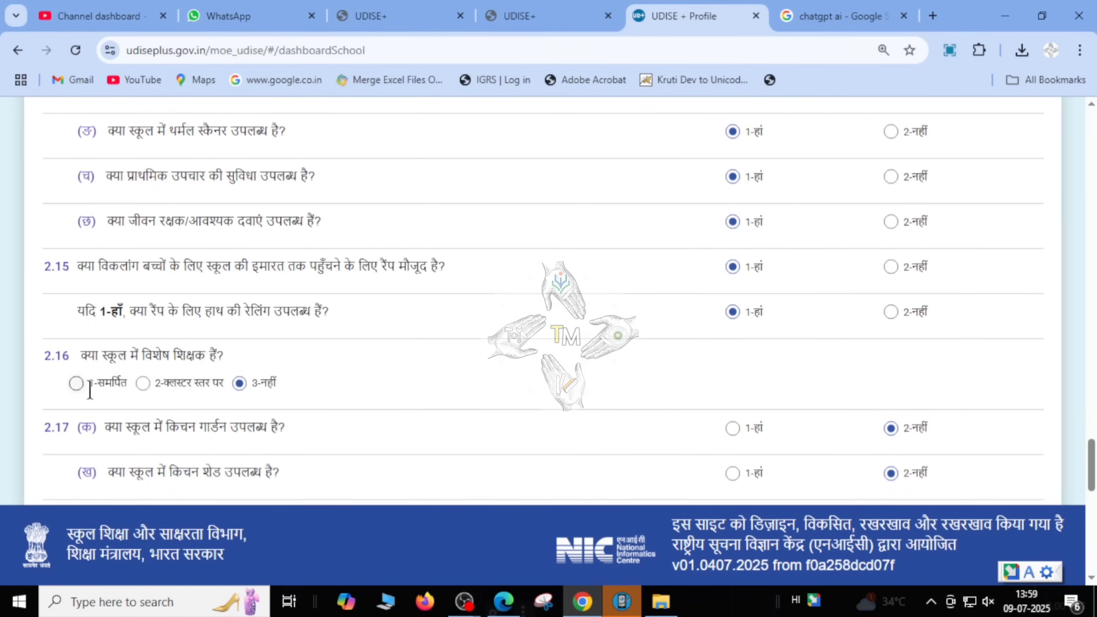
# Step: Answer 1-हां for both the kitchen garden and the kitchen shed in question 2.17
pyautogui.scroll(-2, 250, 391)
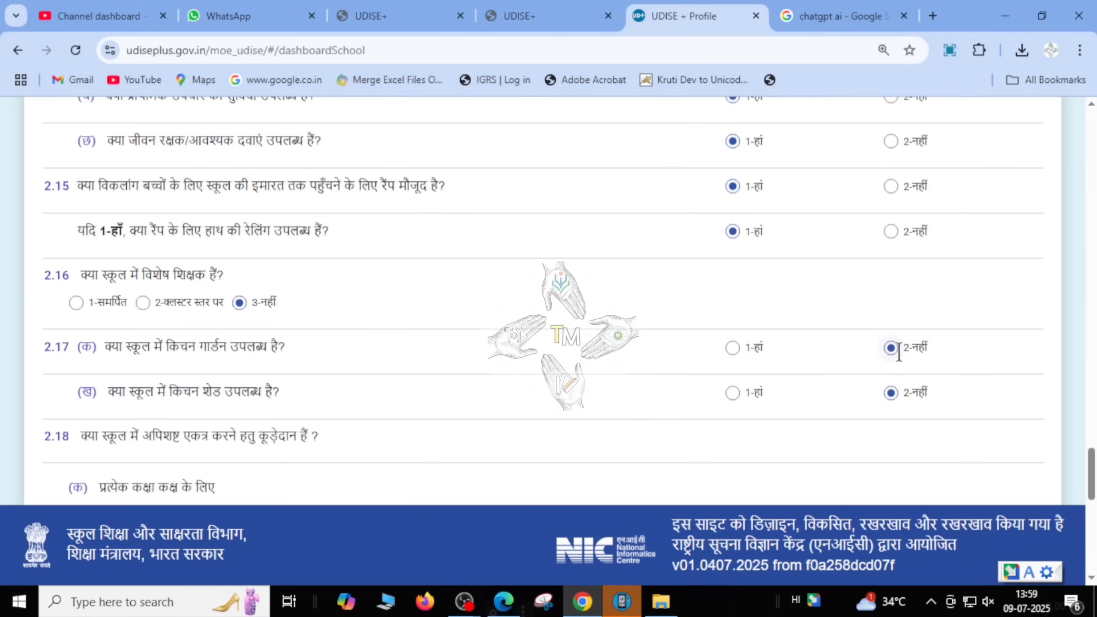
pyautogui.moveTo(901, 394); pyautogui.dragTo(939, 396)
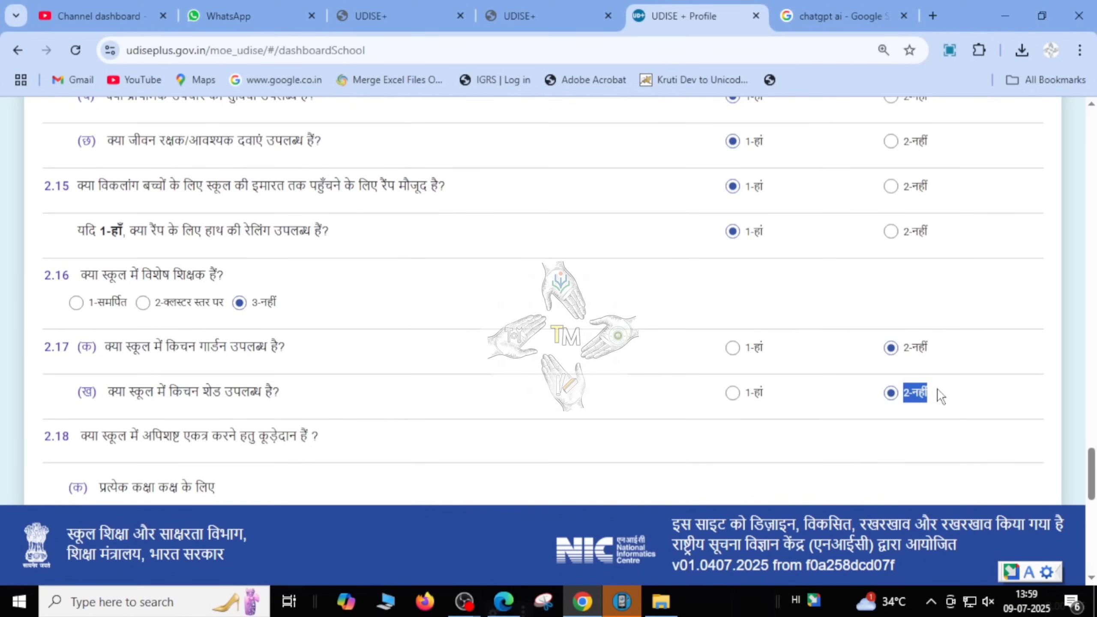
pyautogui.click(732, 348)
pyautogui.click(733, 393)
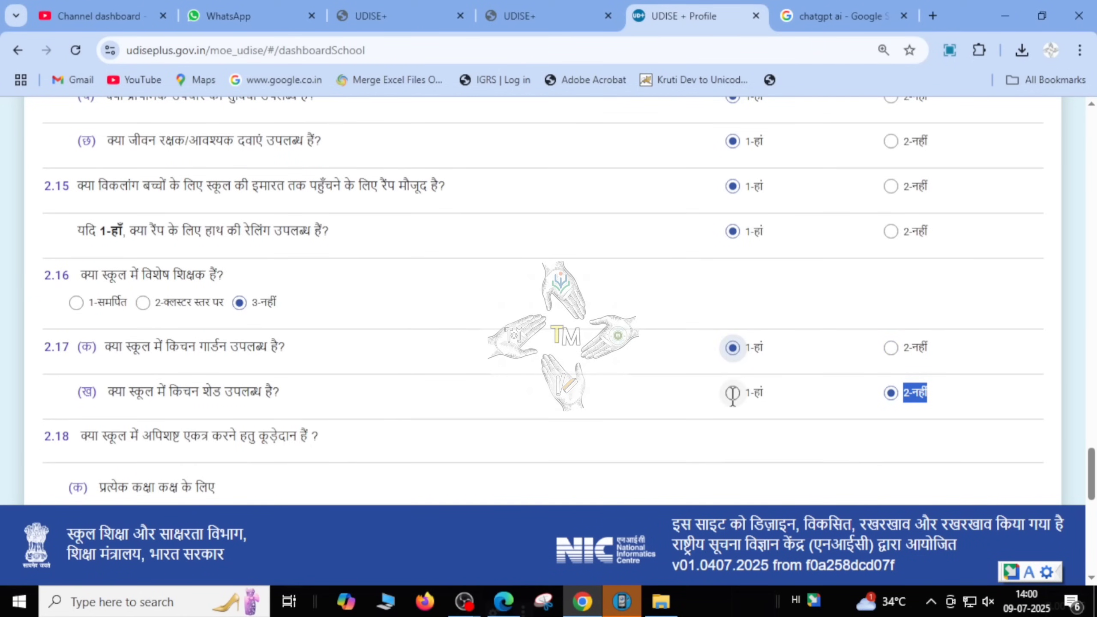
pyautogui.scroll(-2, 741, 398)
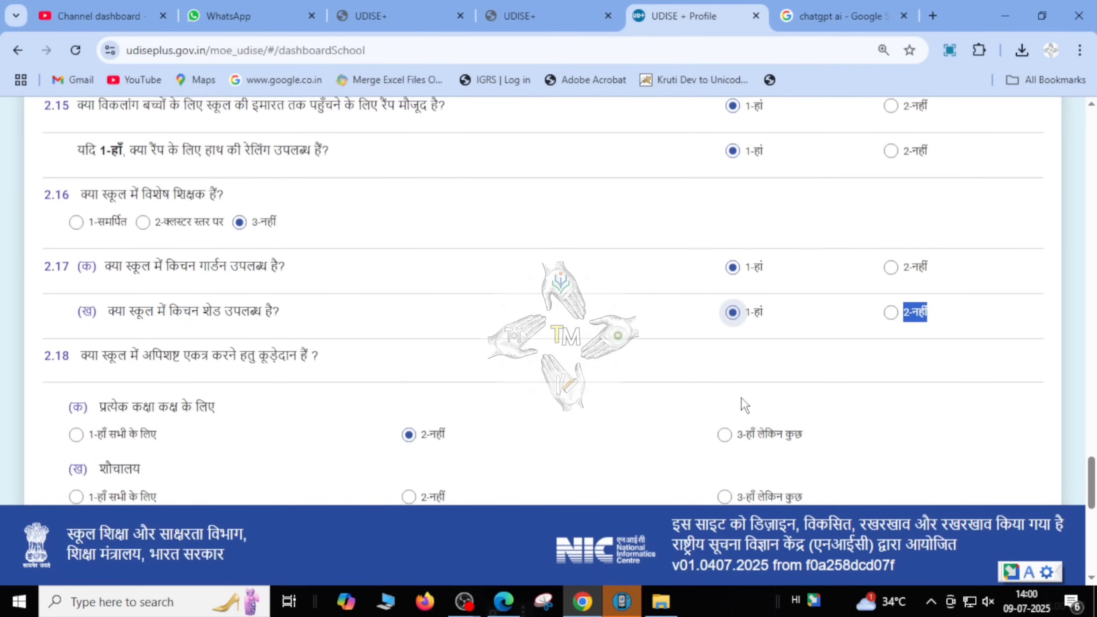
# Step: In question 2.18, set dustbins for classrooms and toilets to 3-हाँ लेकिन कुछ and for the kitchen to 1-हां
pyautogui.scroll(-2, 745, 405)
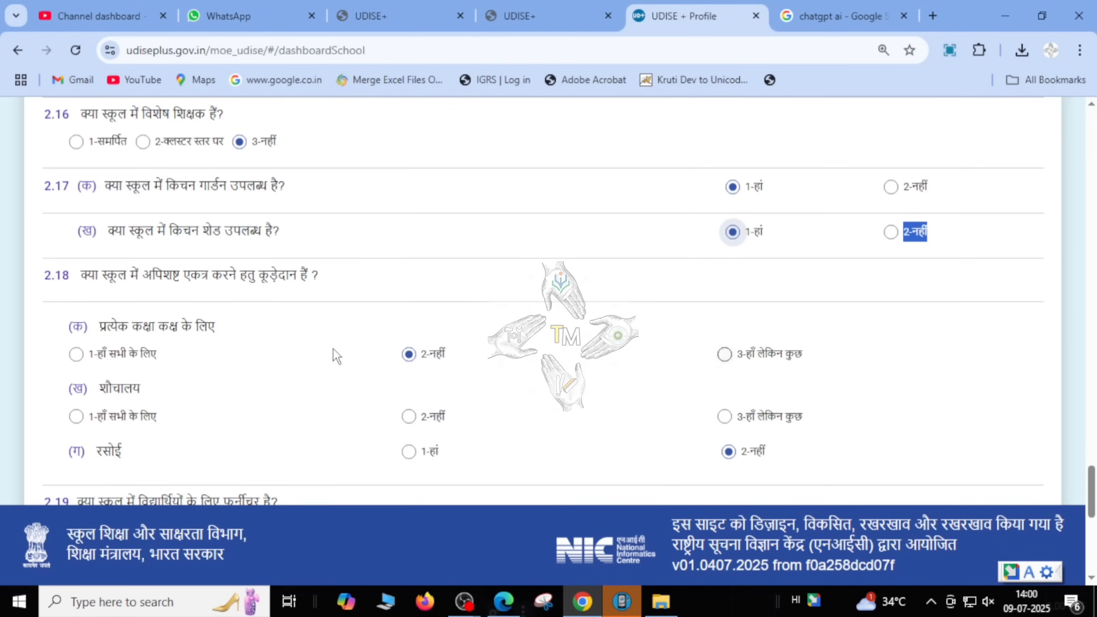
pyautogui.click(725, 354)
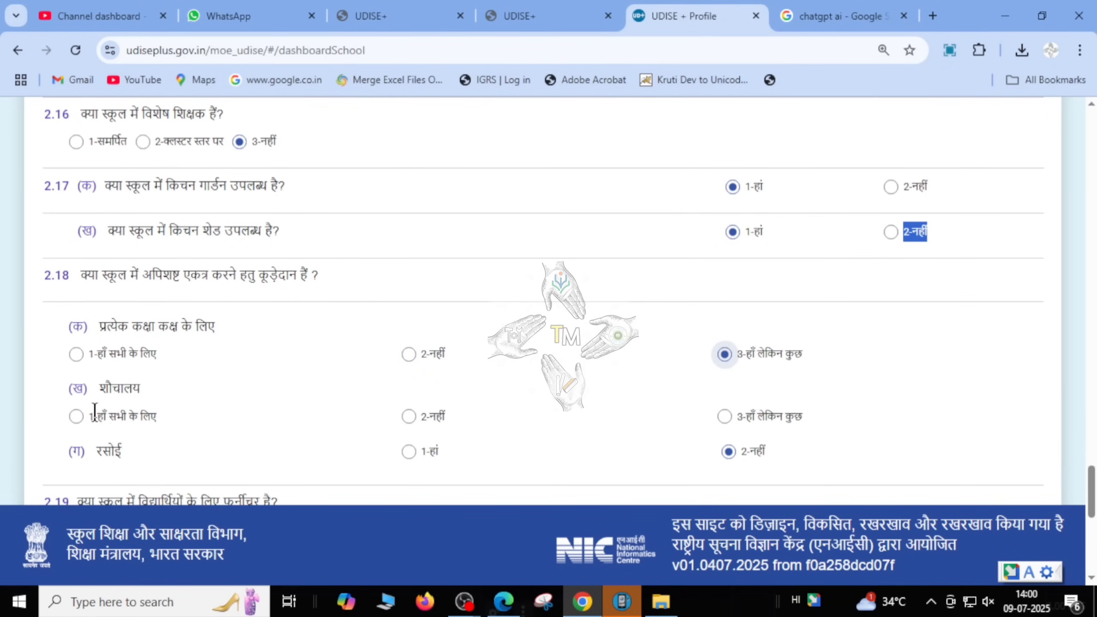
pyautogui.click(725, 416)
pyautogui.scroll(-2, 752, 430)
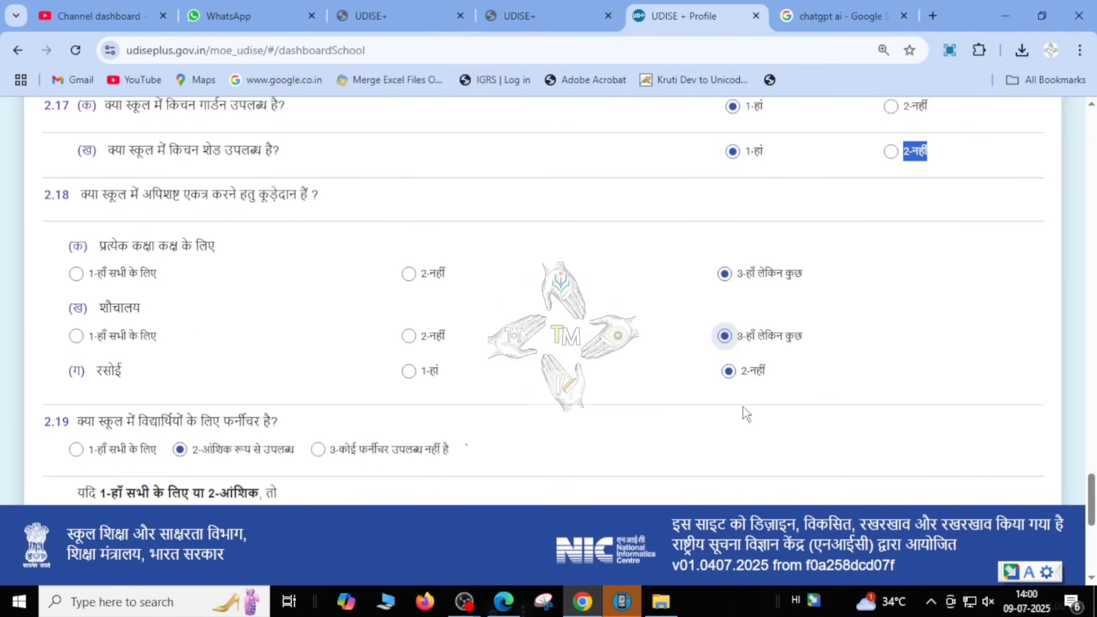
pyautogui.click(408, 371)
# Step: Try to save the 2.7 से 2.19 section and continue to the following section
pyautogui.scroll(-4, 553, 400)
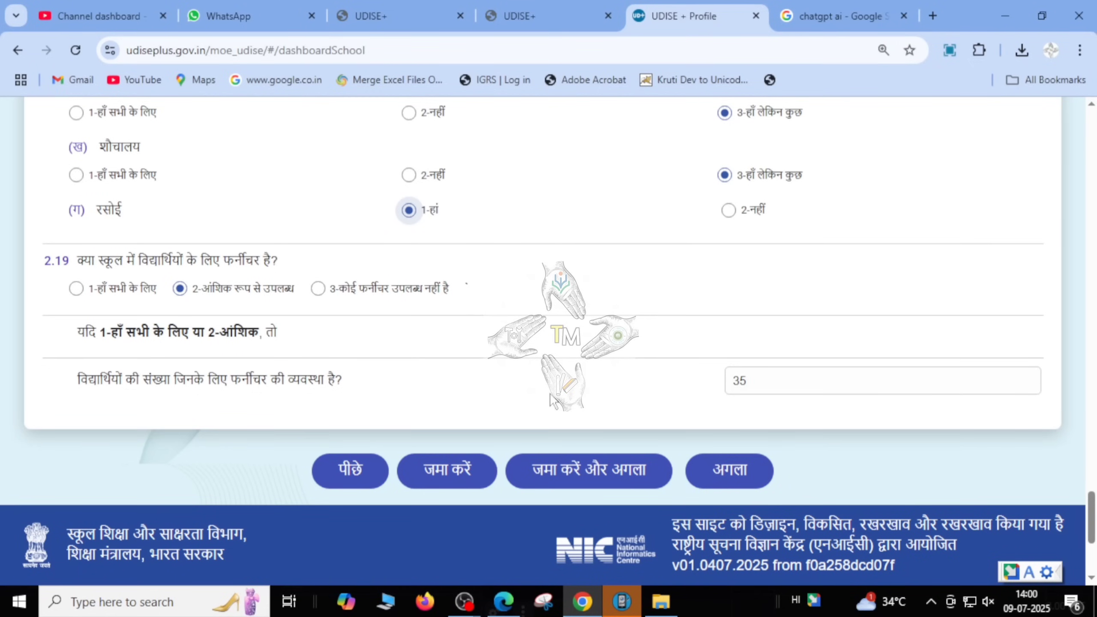
pyautogui.click(579, 470)
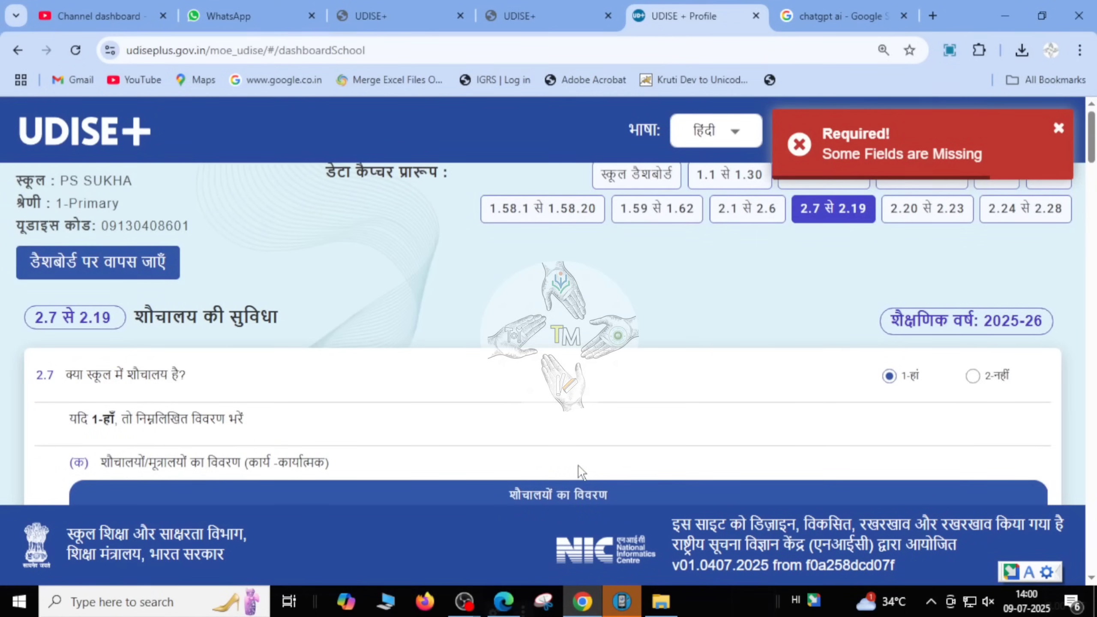
# Step: Enter 0 for both the boys' and the girls' toilets under construction in question 2.7 (ख)
pyautogui.scroll(-10, 545, 406)
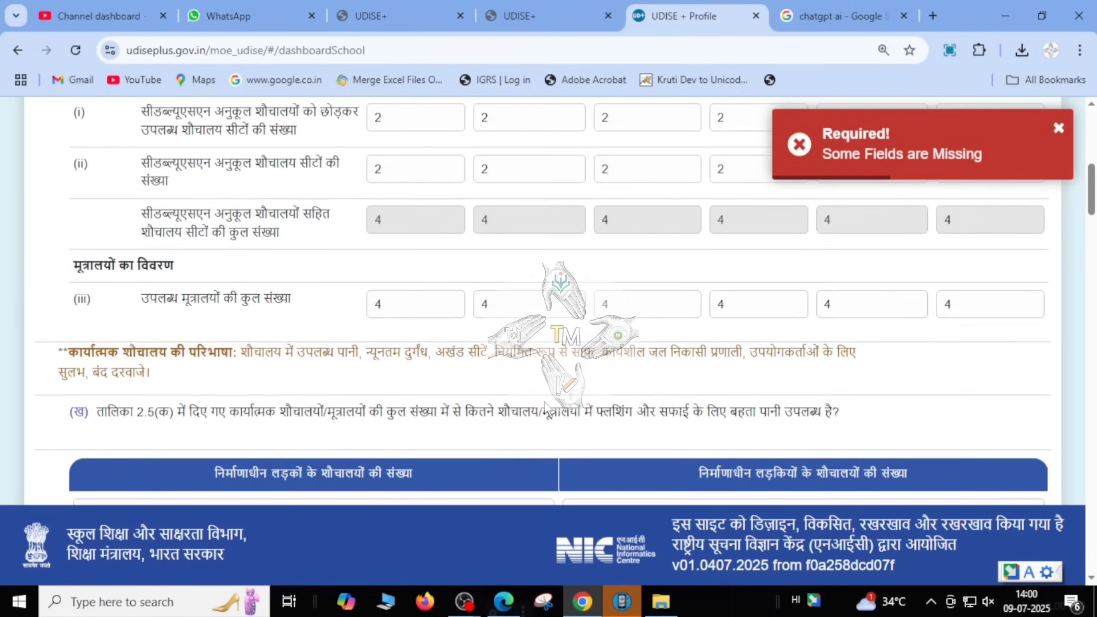
pyautogui.scroll(-2, 545, 403)
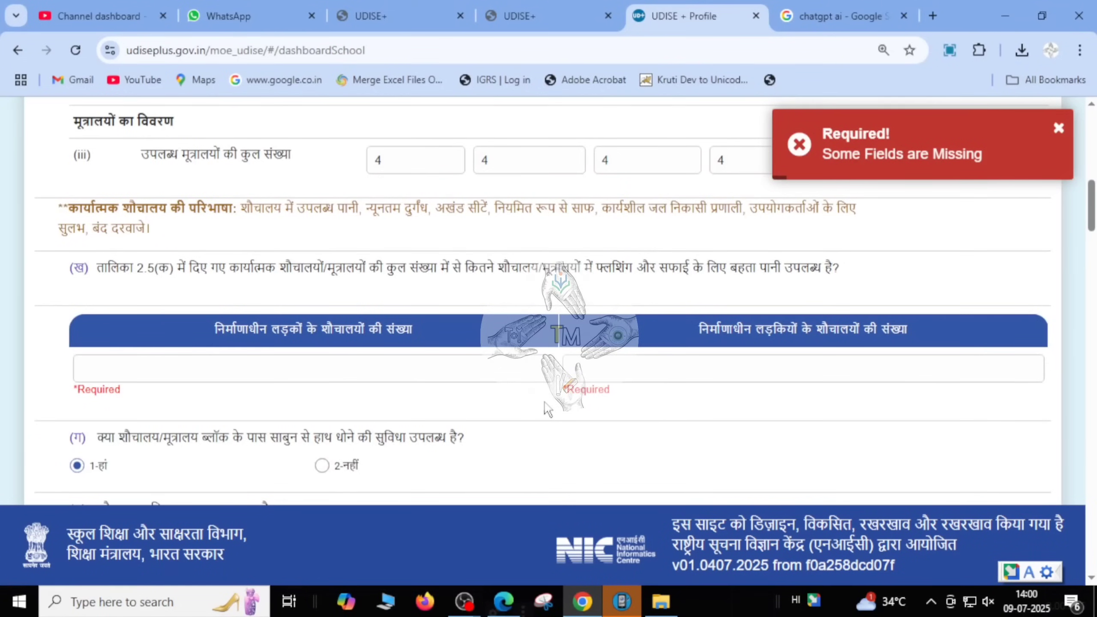
pyautogui.click(442, 363)
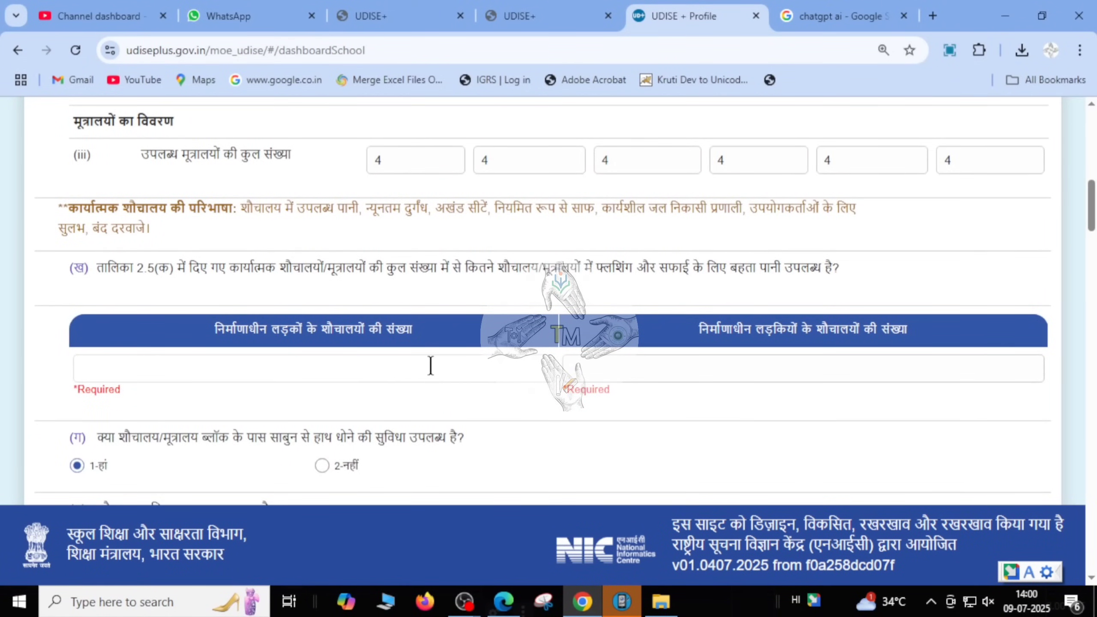
pyautogui.write('0')
pyautogui.click(689, 359)
pyautogui.write('0')
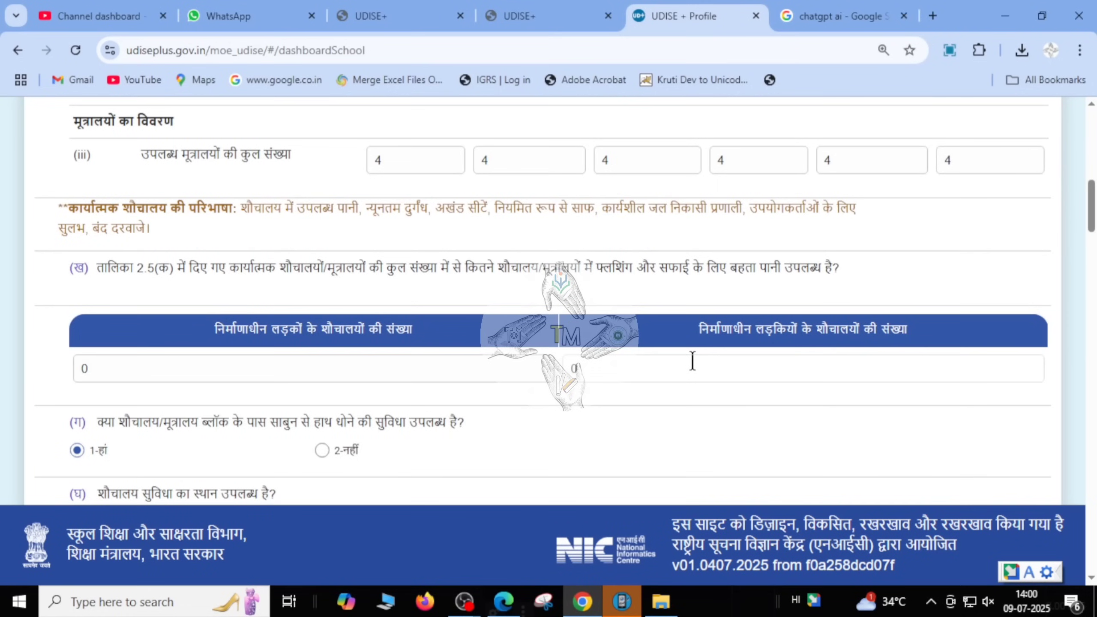
# Step: Set the school's estimated land area in question 2.12 (क) to 500 Square Yard
pyautogui.scroll(-20, 693, 361)
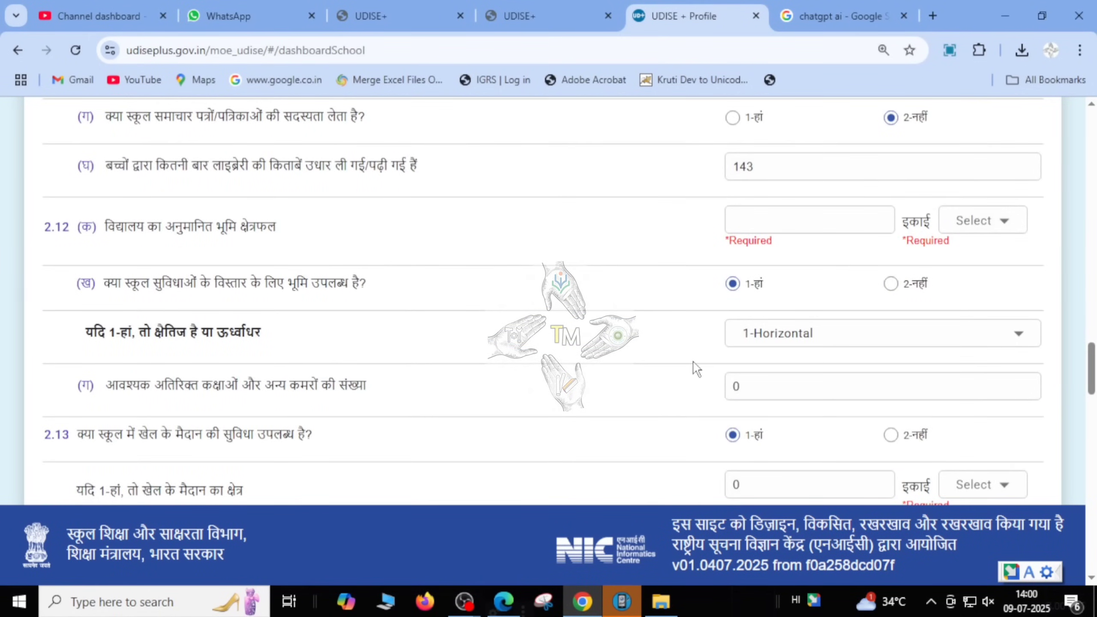
pyautogui.click(838, 220)
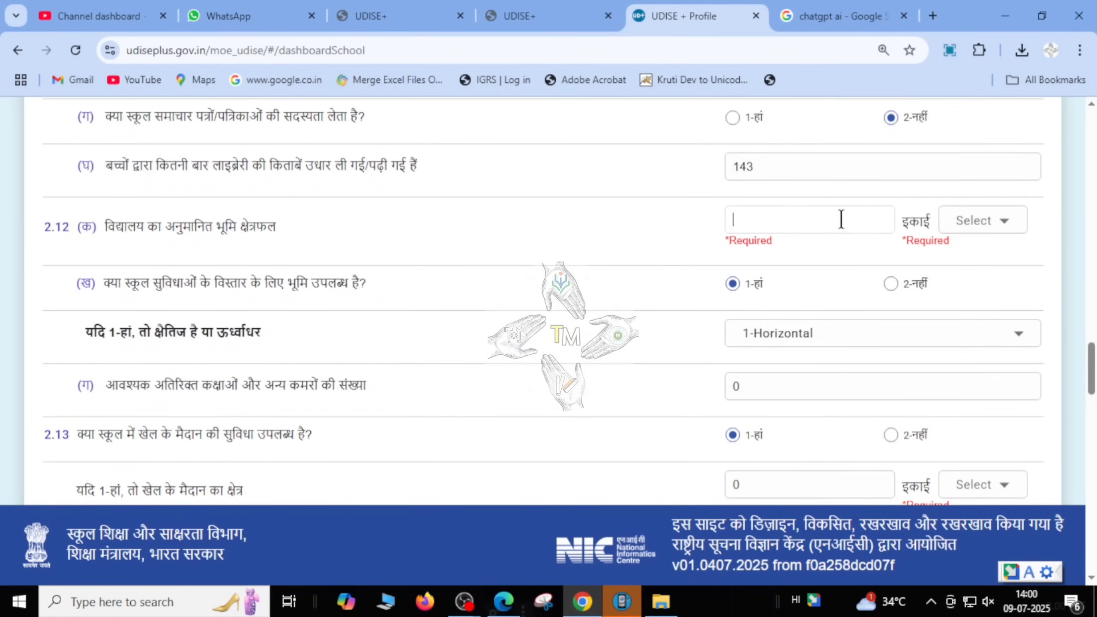
pyautogui.click(979, 229)
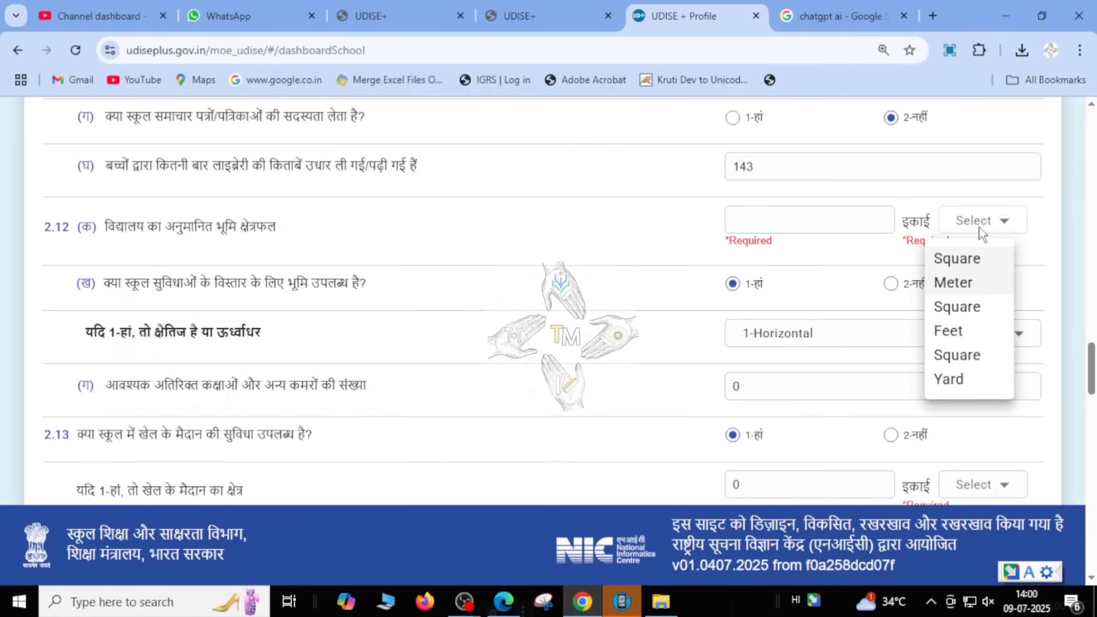
pyautogui.click(960, 370)
pyautogui.click(778, 216)
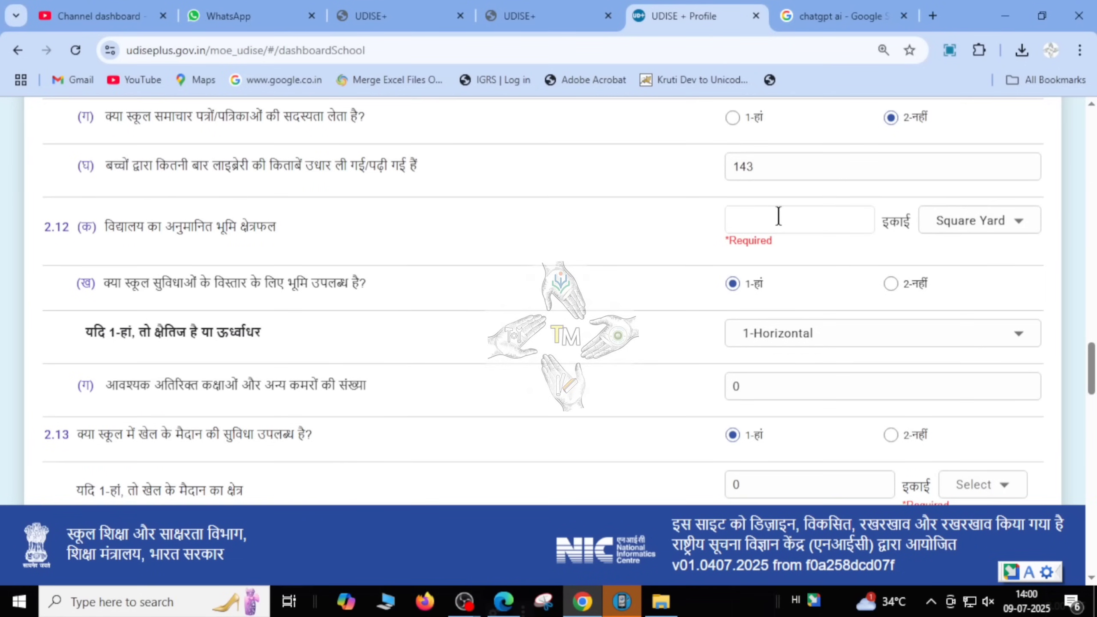
pyautogui.write('500')
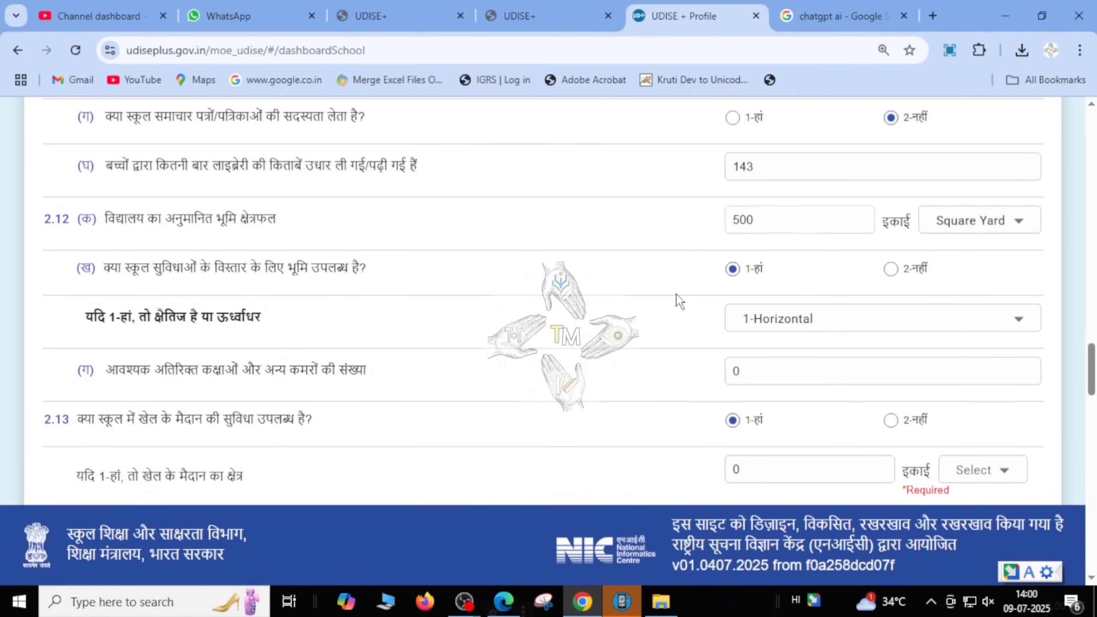
pyautogui.moveTo(759, 223)
pyautogui.mouseDown()
pyautogui.moveTo(709, 223)
pyautogui.moveTo(764, 216)
pyautogui.mouseUp()
pyautogui.click(646, 221)
pyautogui.click(780, 220)
pyautogui.click(993, 226)
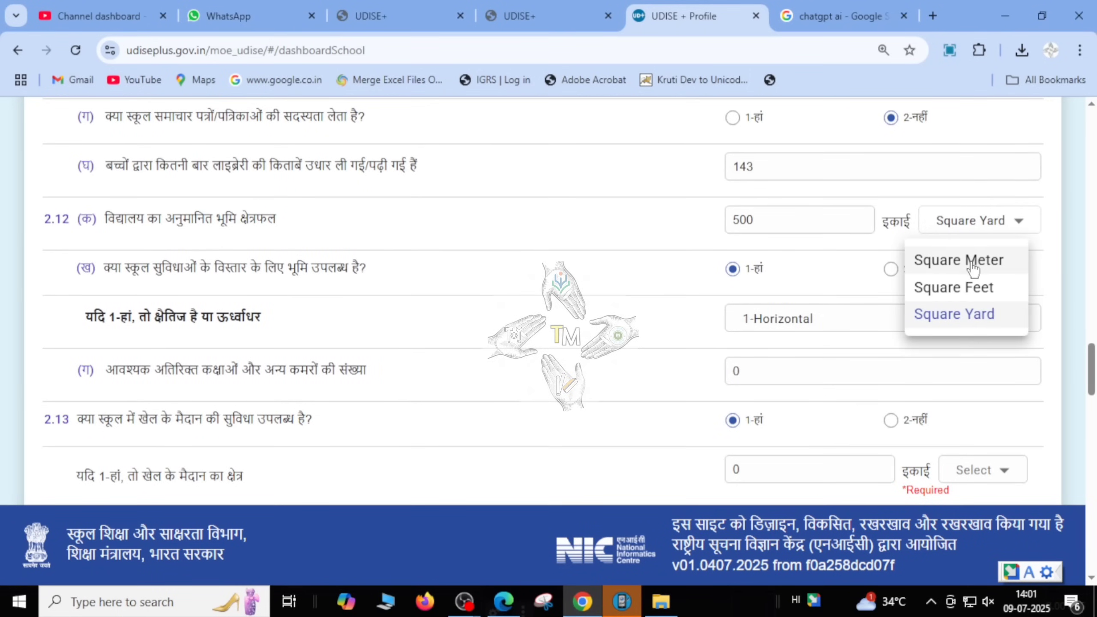
pyautogui.click(972, 320)
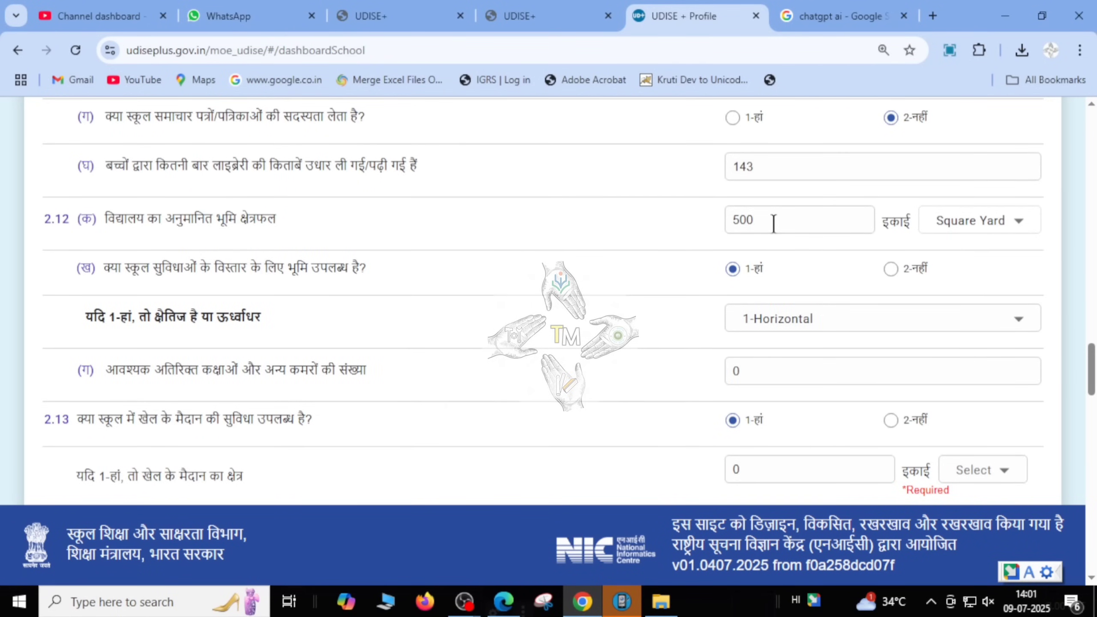
# Step: Set the playground area in question 2.13 to 100 Square Yard
pyautogui.scroll(-3, 773, 224)
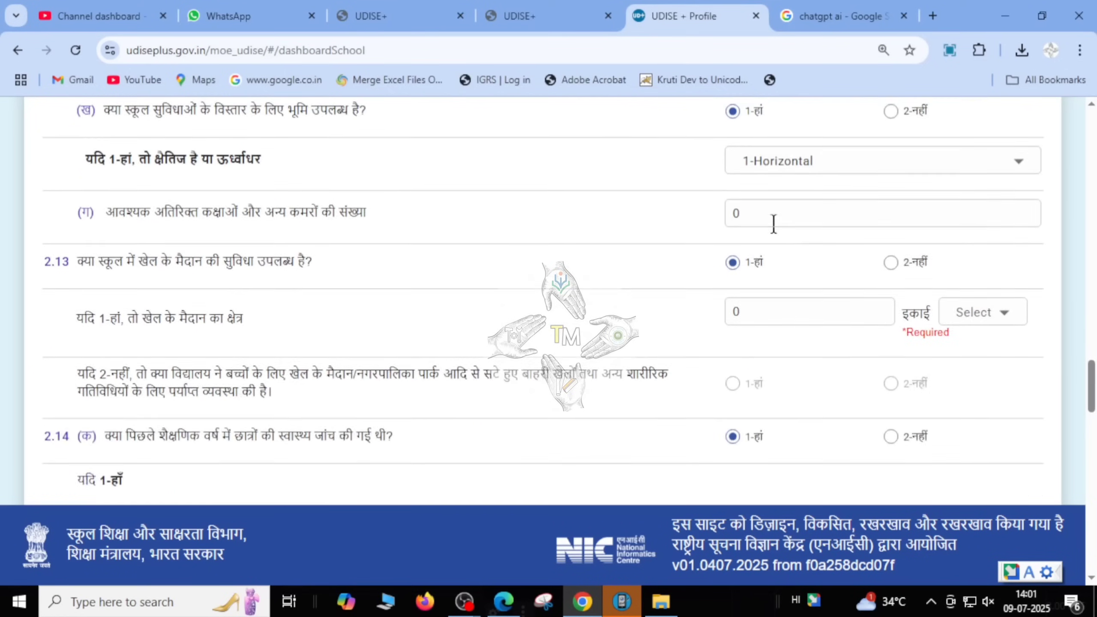
pyautogui.click(773, 304)
pyautogui.press('BackSpace')
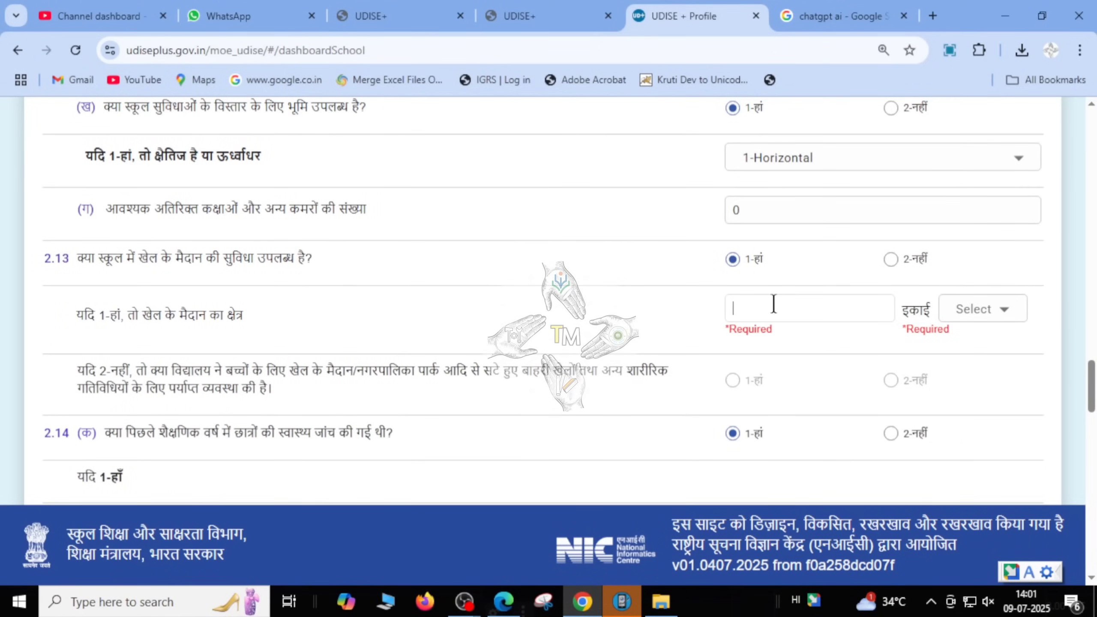
pyautogui.write('100')
pyautogui.click(971, 308)
pyautogui.click(951, 467)
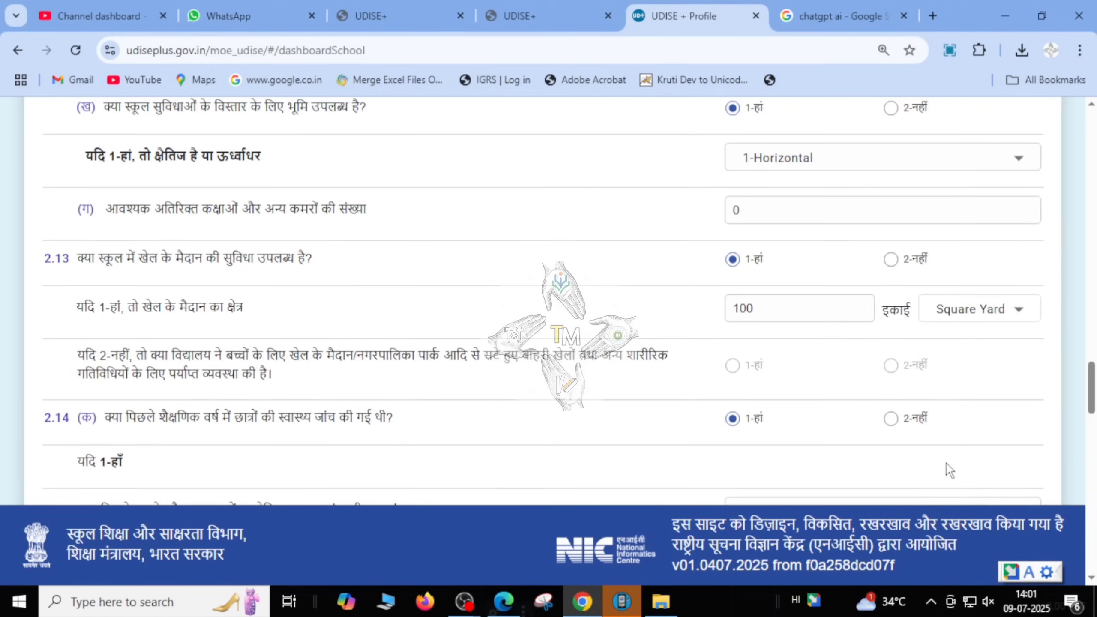
# Step: Save the 2.7 से 2.19 section and continue to the following section
pyautogui.scroll(-10, 681, 409)
pyautogui.scroll(-18, 684, 409)
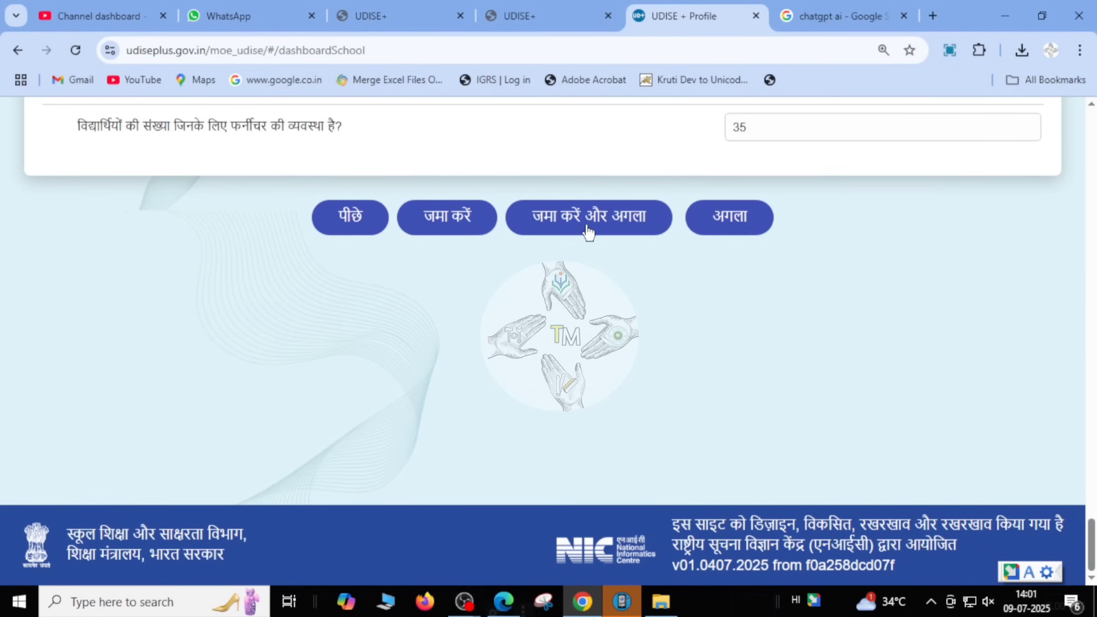
pyautogui.click(589, 218)
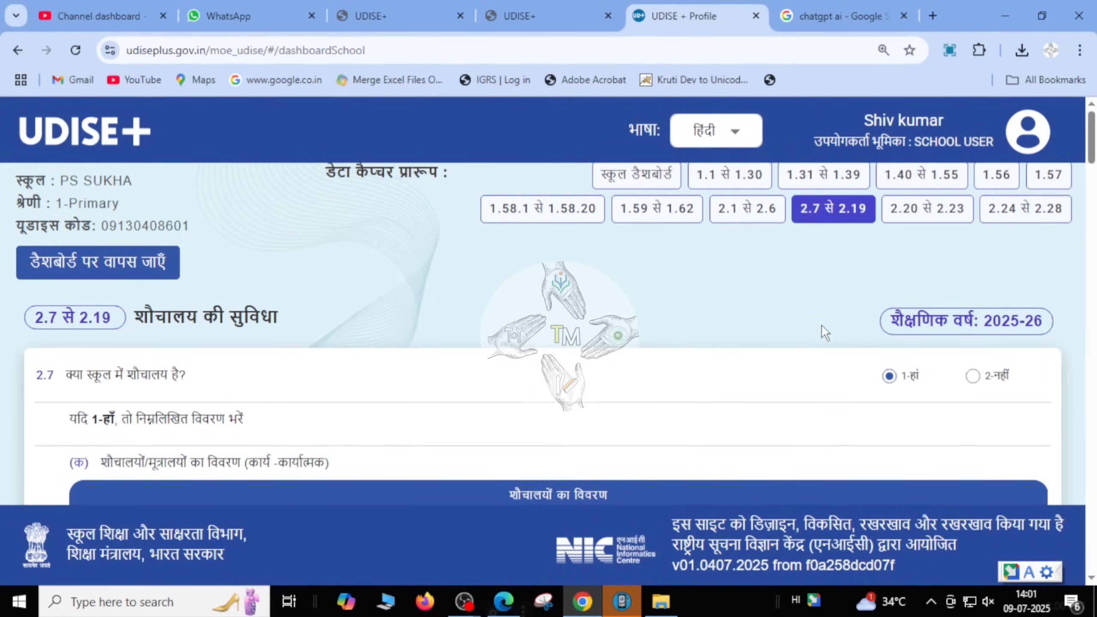
# Step: Delete the last two digits of the playground area in question 2.13 and save the section, continuing to 2.20 से 2.23
pyautogui.scroll(-15, 822, 326)
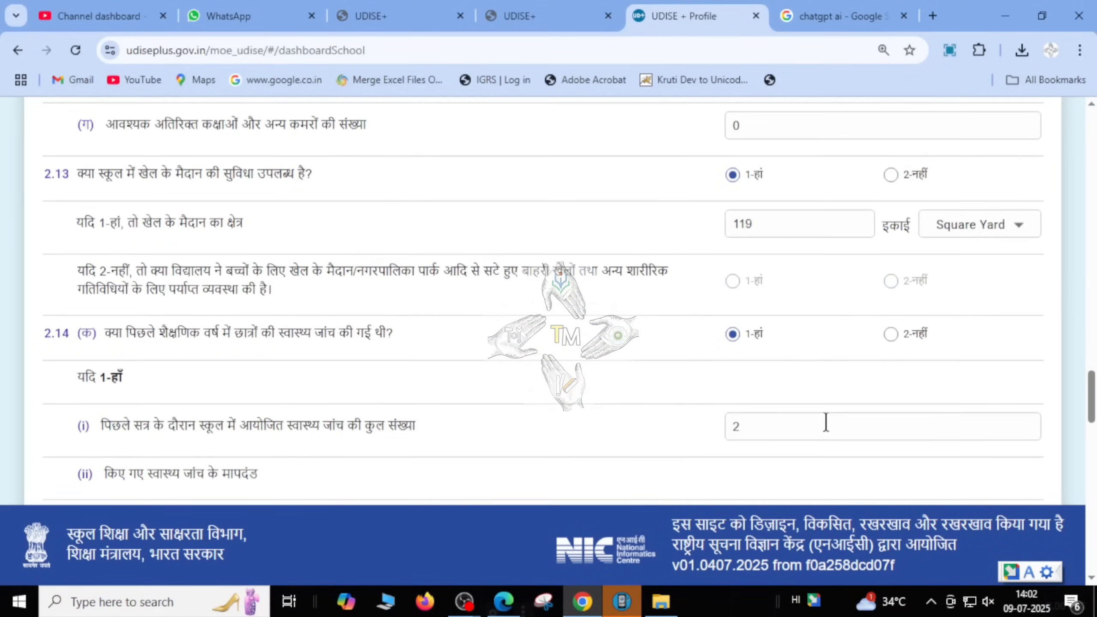
pyautogui.click(769, 224)
pyautogui.press('BackSpace')
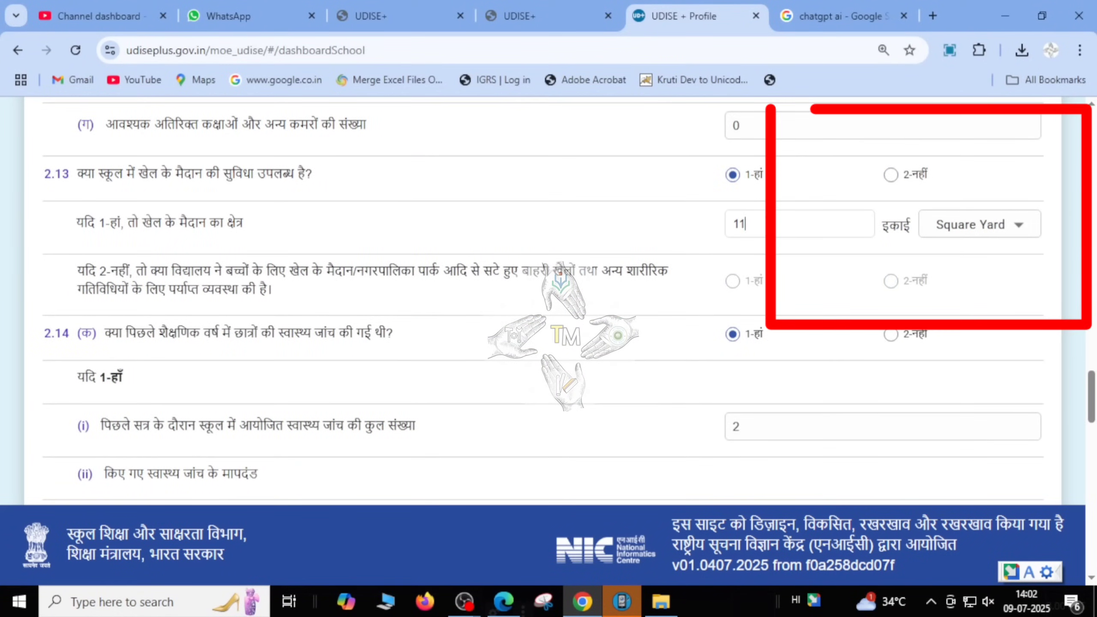
pyautogui.press('BackSpace')
pyautogui.scroll(-20, 696, 450)
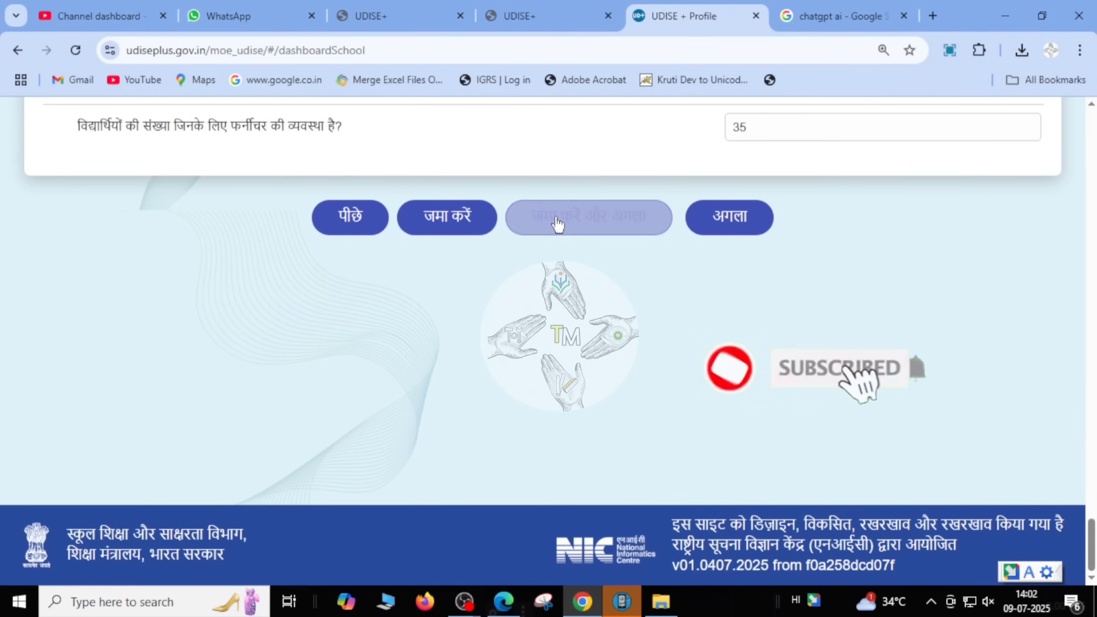
pyautogui.click(557, 221)
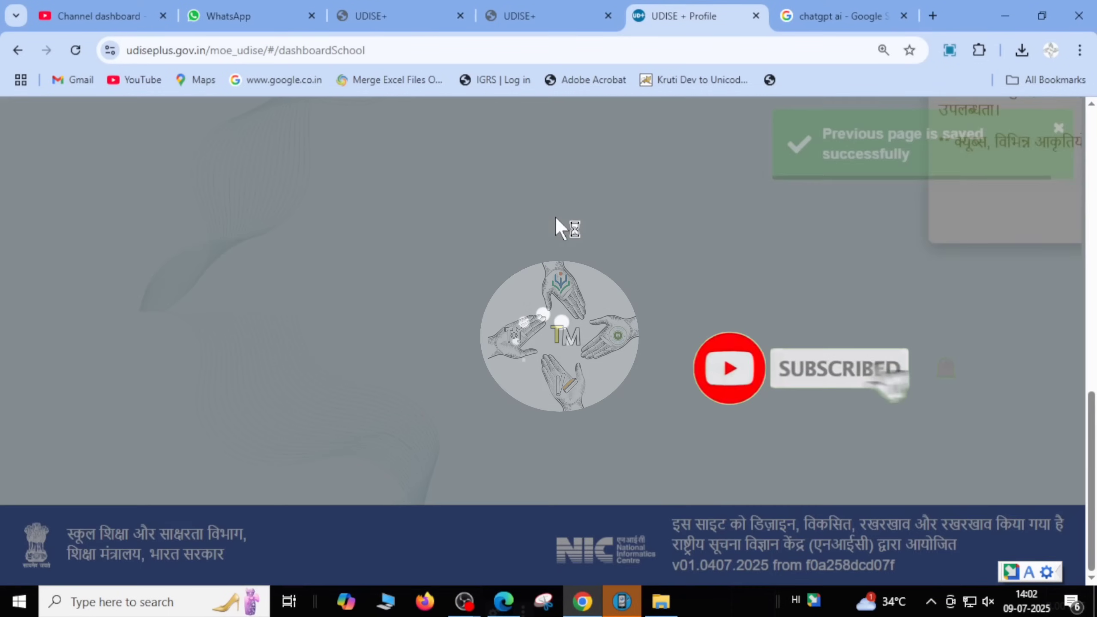
# Step: Review the boarding facility and equipment answers in questions 2.21 and 2.23 and save the section, continuing to 2.24 से 2.28
pyautogui.scroll(-15, 670, 330)
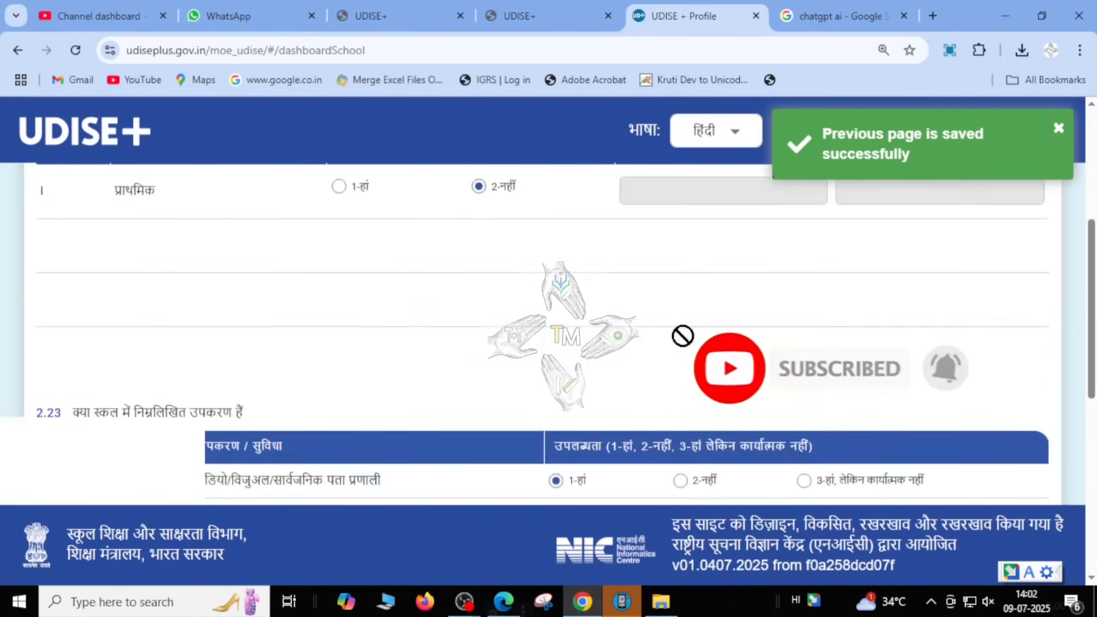
pyautogui.scroll(5, 682, 336)
pyautogui.scroll(10, 683, 338)
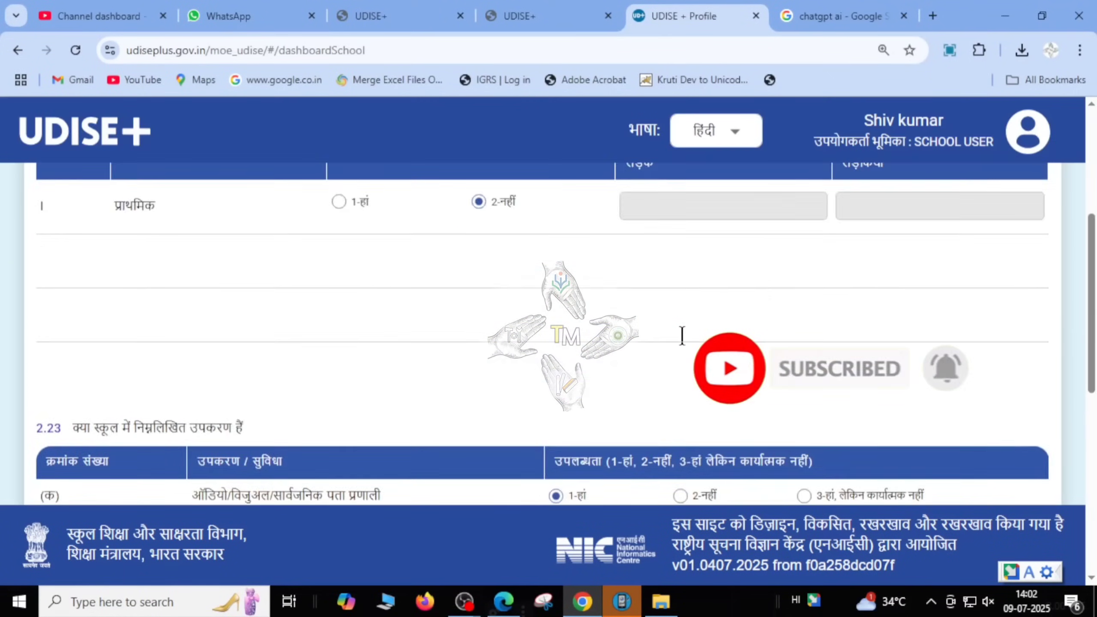
pyautogui.scroll(2, 687, 344)
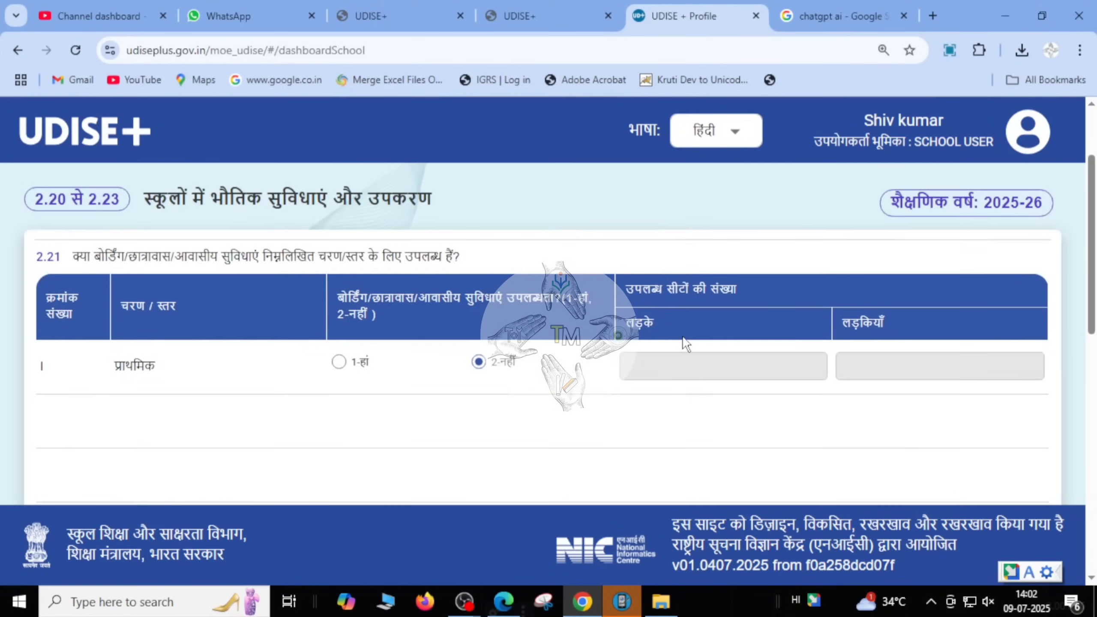
pyautogui.scroll(3, 687, 345)
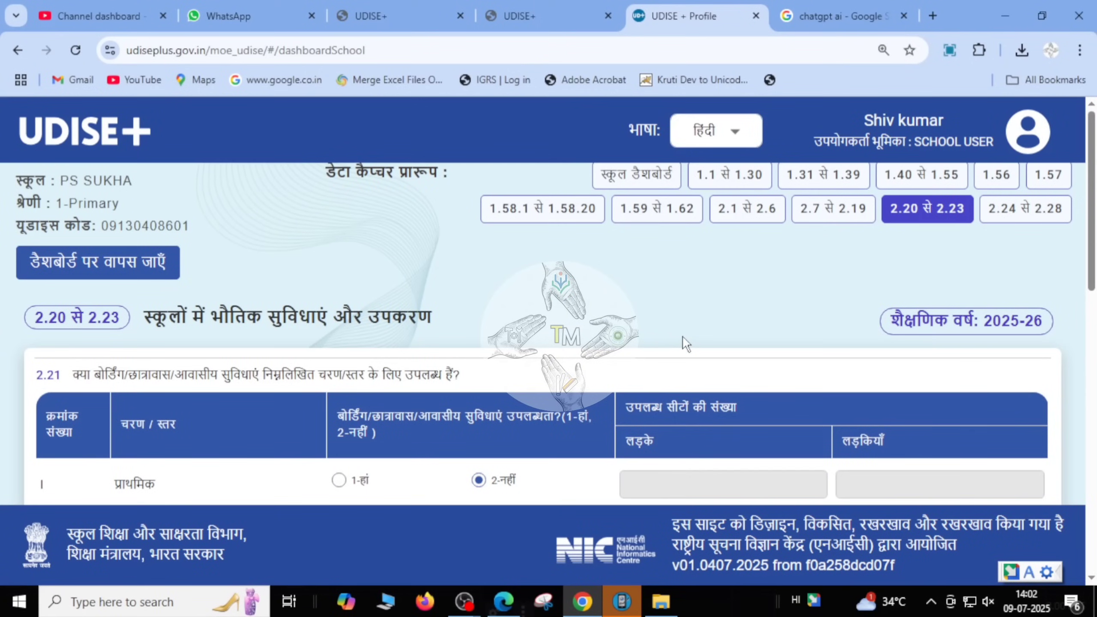
pyautogui.scroll(-2, 687, 344)
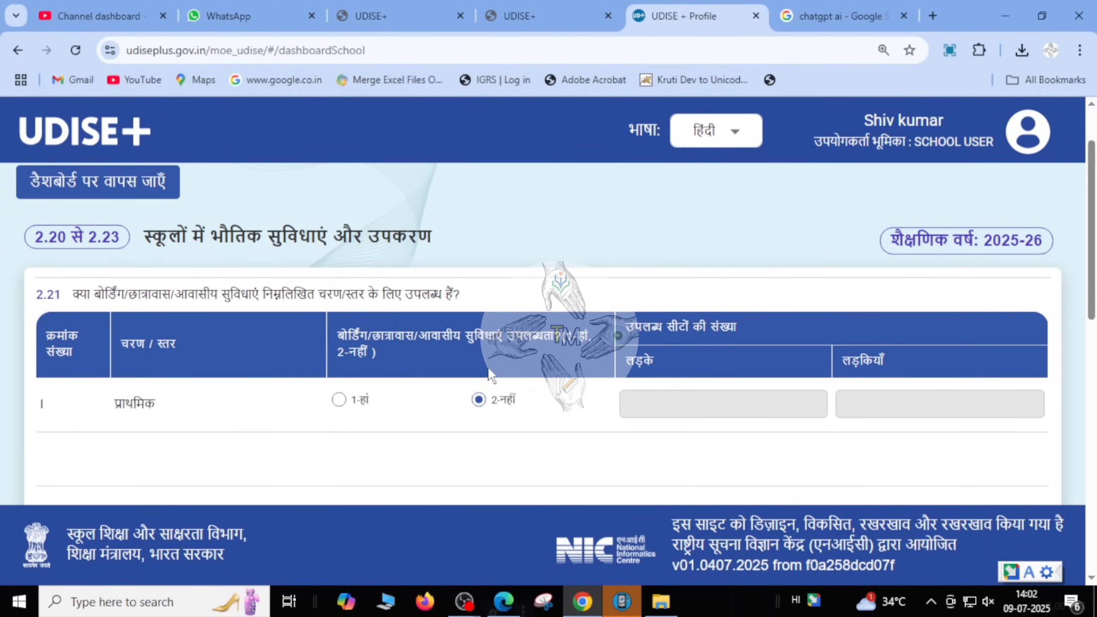
pyautogui.scroll(-5, 524, 414)
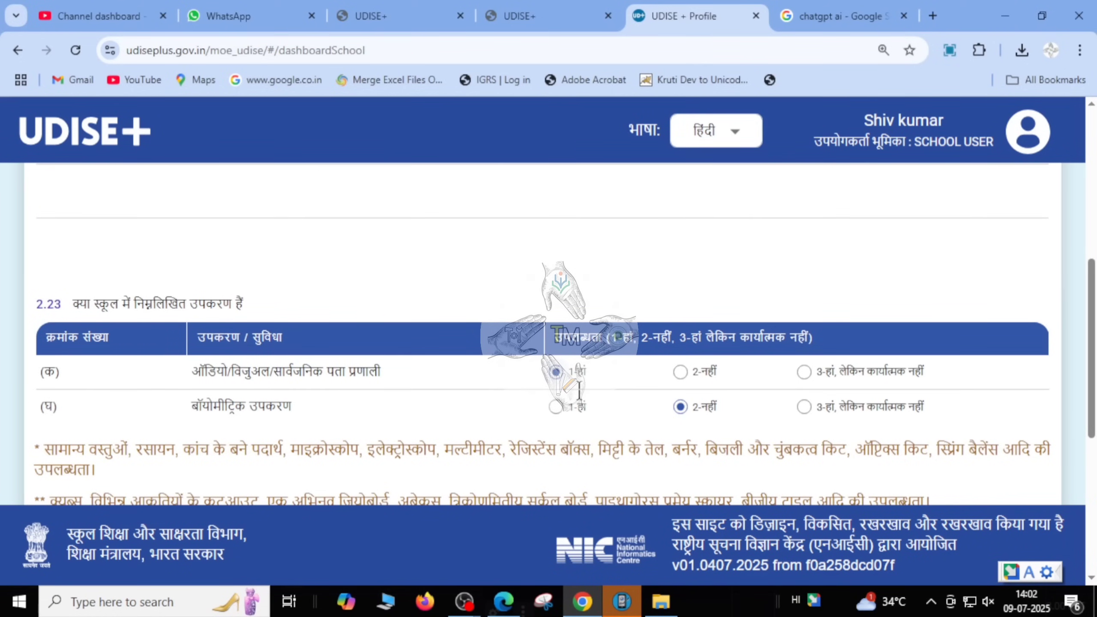
pyautogui.scroll(-3, 580, 392)
pyautogui.click(580, 417)
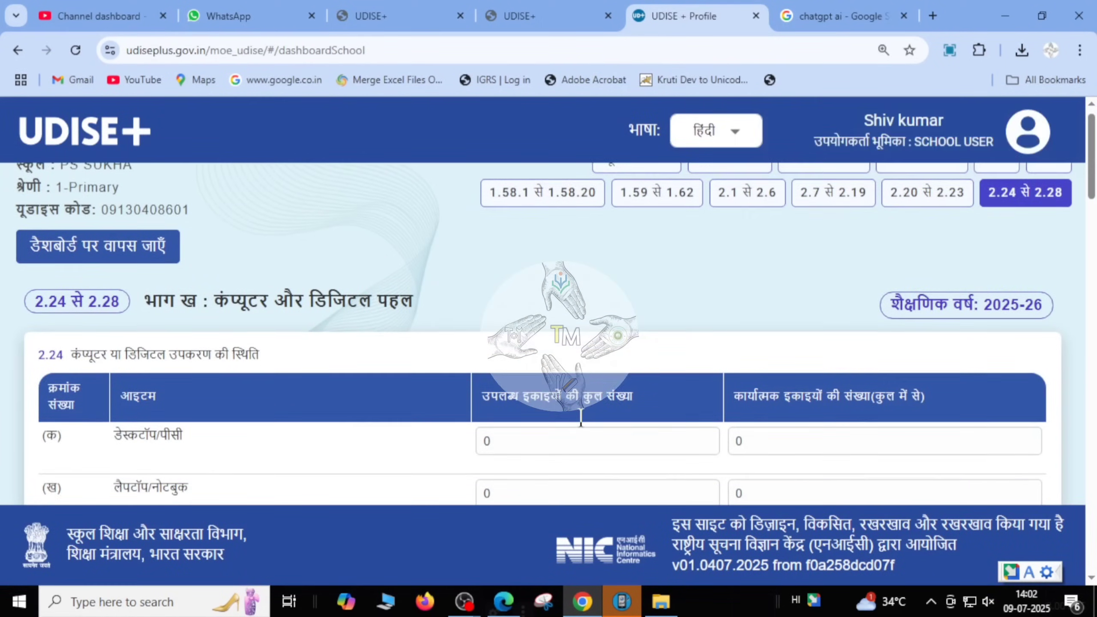
# Step: Enter 1 for both the total and the functional लैपटॉप/नोटबुक units in question 2.24
pyautogui.scroll(-3, 581, 417)
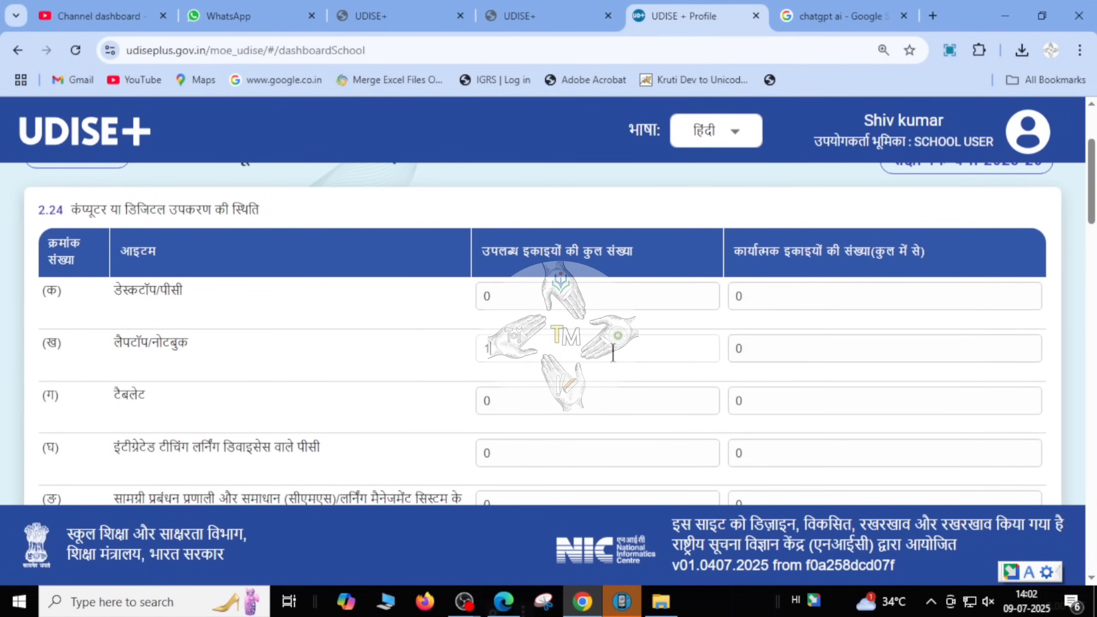
pyautogui.click(810, 344)
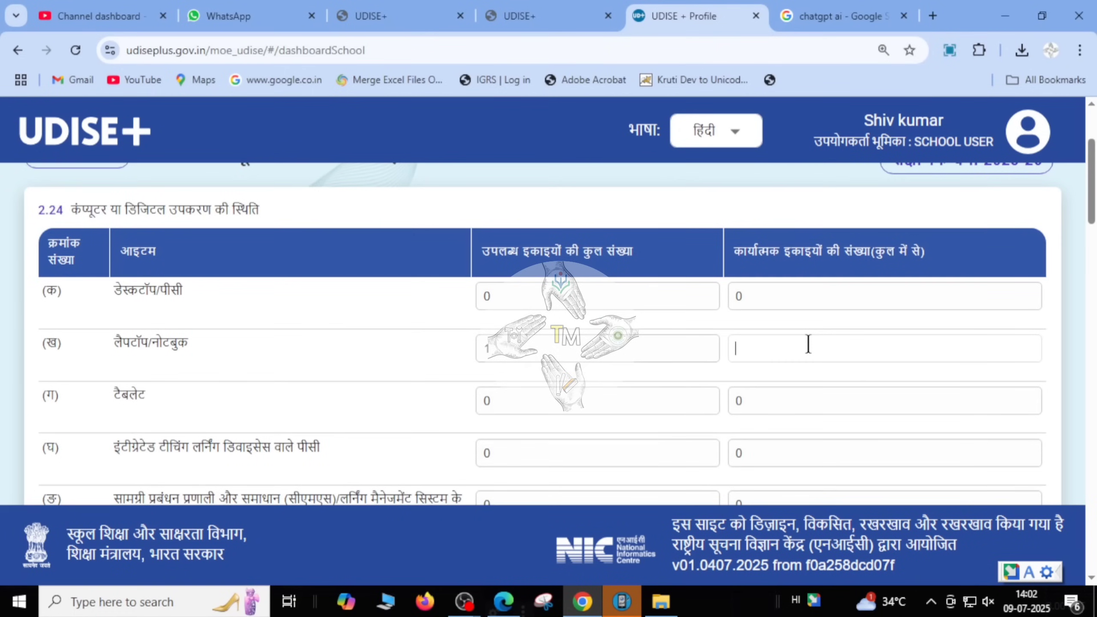
pyautogui.write('1')
# Step: Enter 2 for both the total and the functional टैबलेट units in question 2.24
pyautogui.scroll(-2, 476, 410)
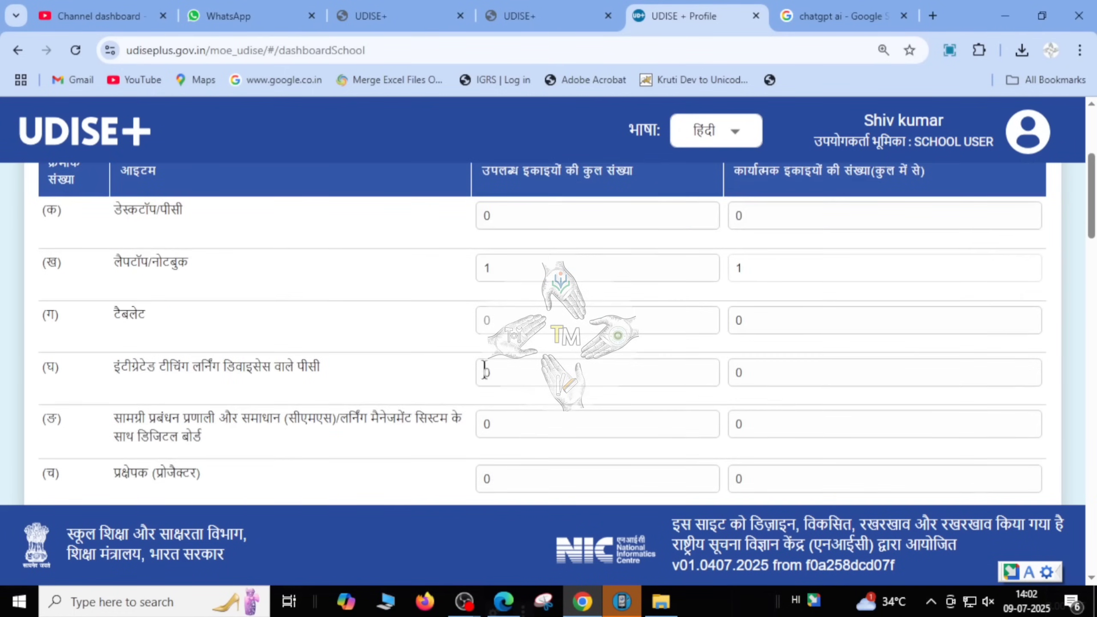
pyautogui.click(499, 320)
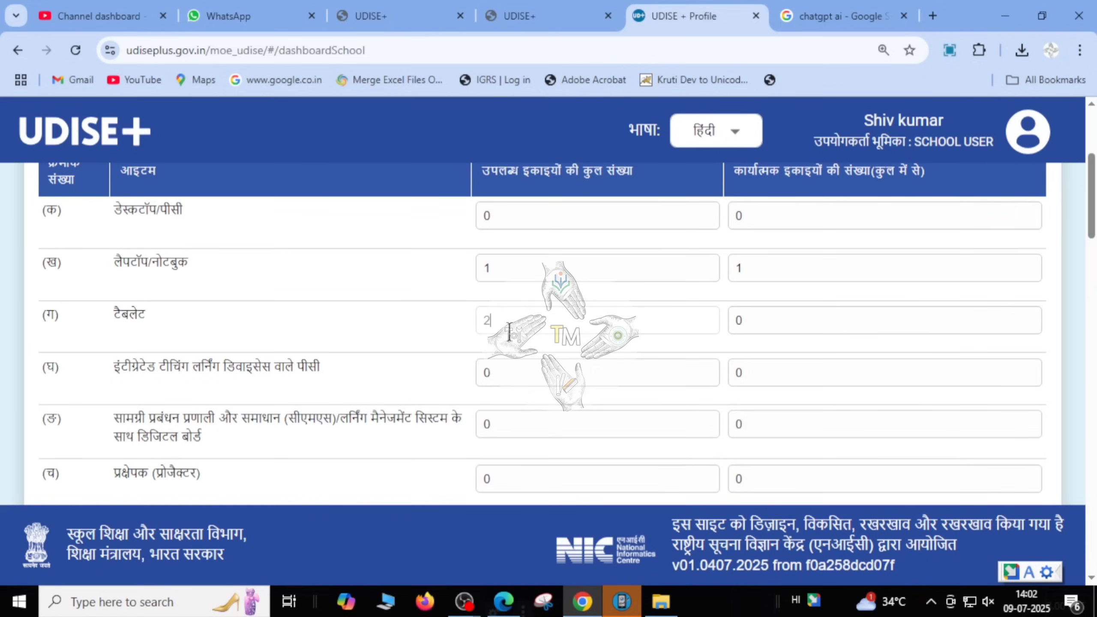
pyautogui.write('2')
pyautogui.click(769, 318)
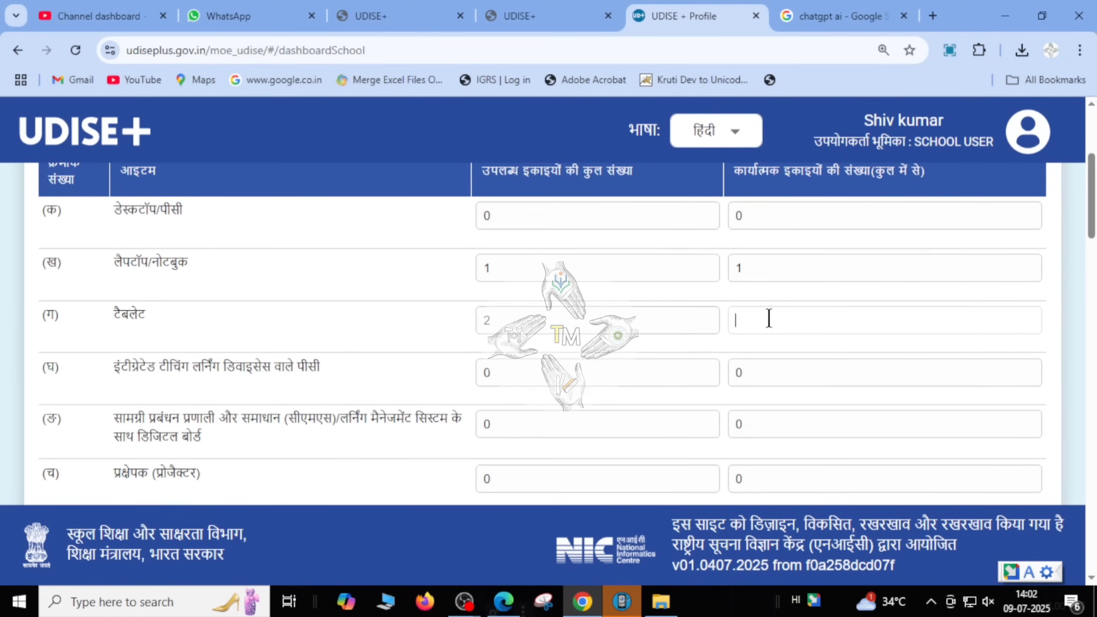
pyautogui.write('2')
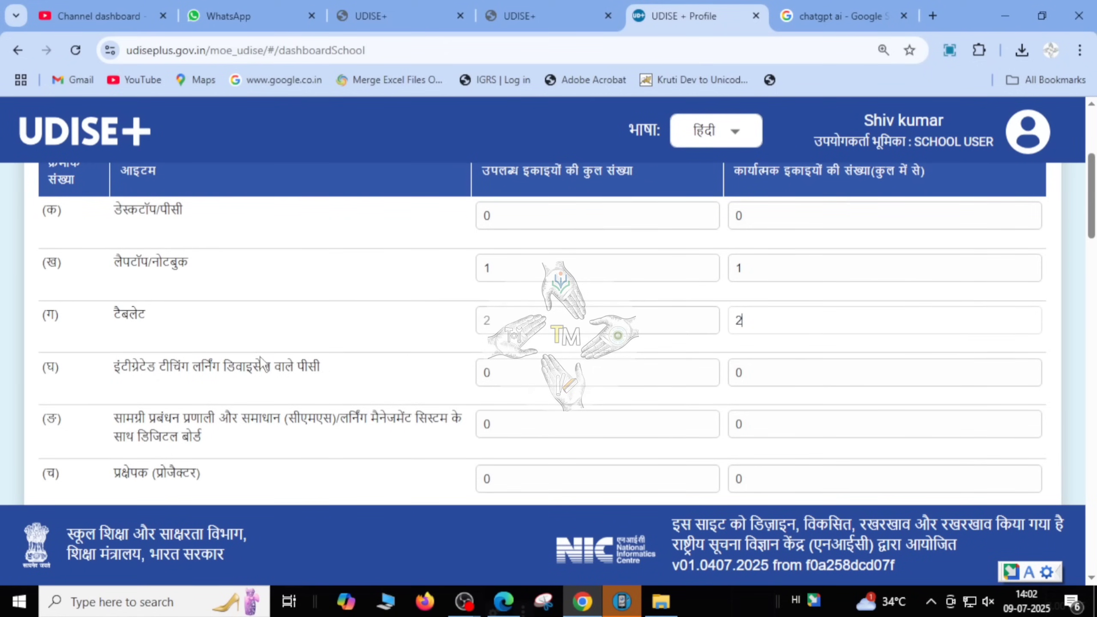
# Step: Change both the total and the functional टैबलेट units in question 2.24 to 1
pyautogui.click(511, 320)
pyautogui.press('BackSpace')
pyautogui.write('1')
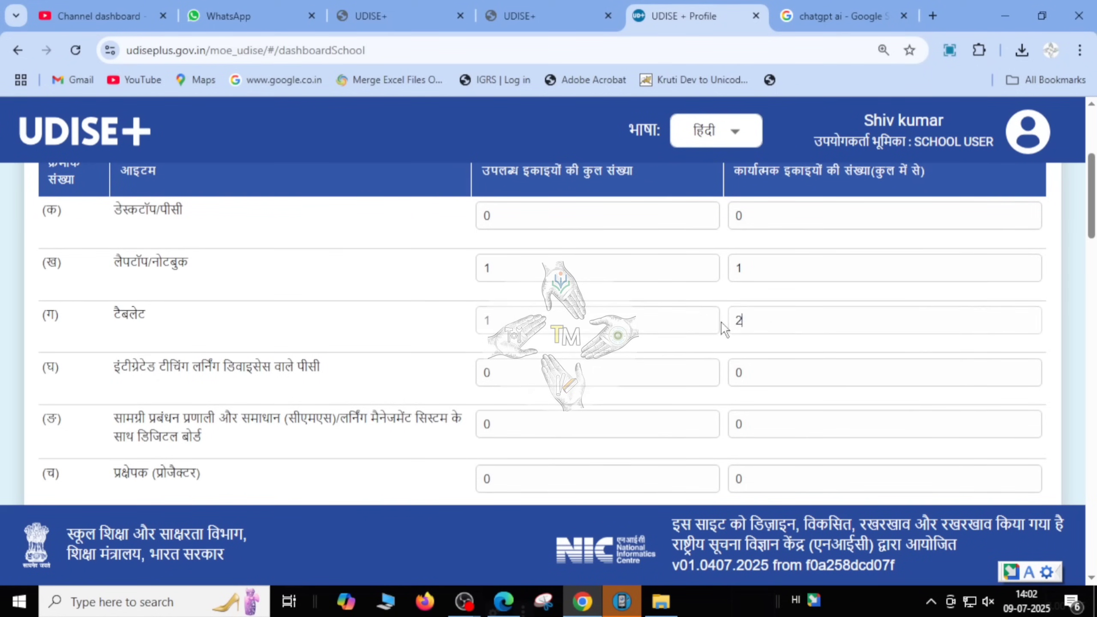
pyautogui.press('Tab')
pyautogui.write('14')
pyautogui.press('BackSpace')
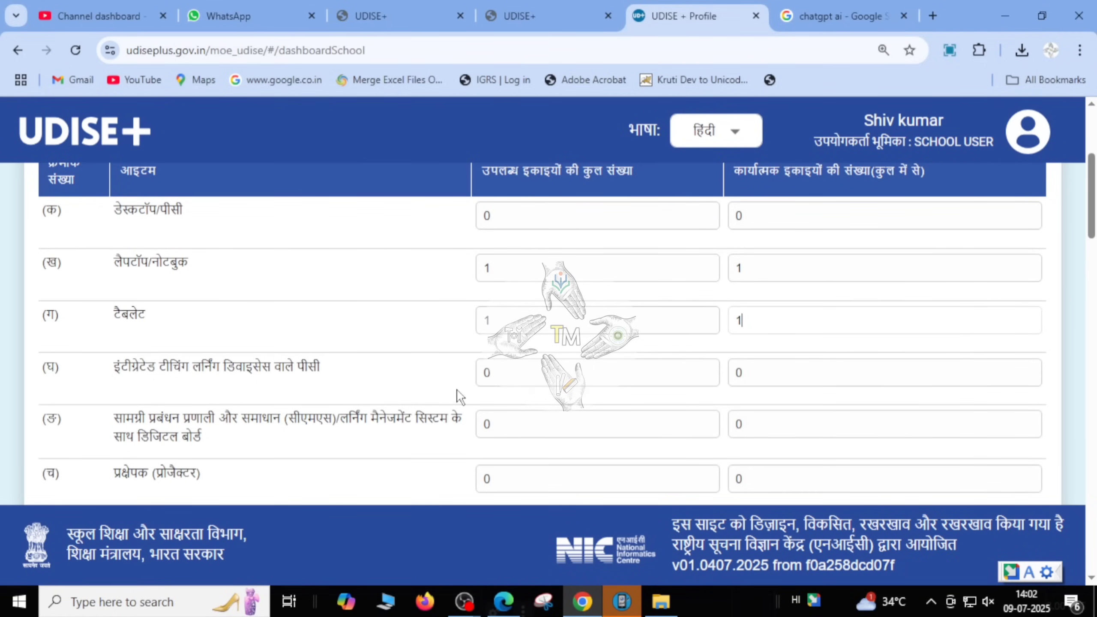
# Step: Set both the total and the functional लैपटॉप/नोटबुक units in question 2.24 to 0
pyautogui.scroll(-2, 560, 416)
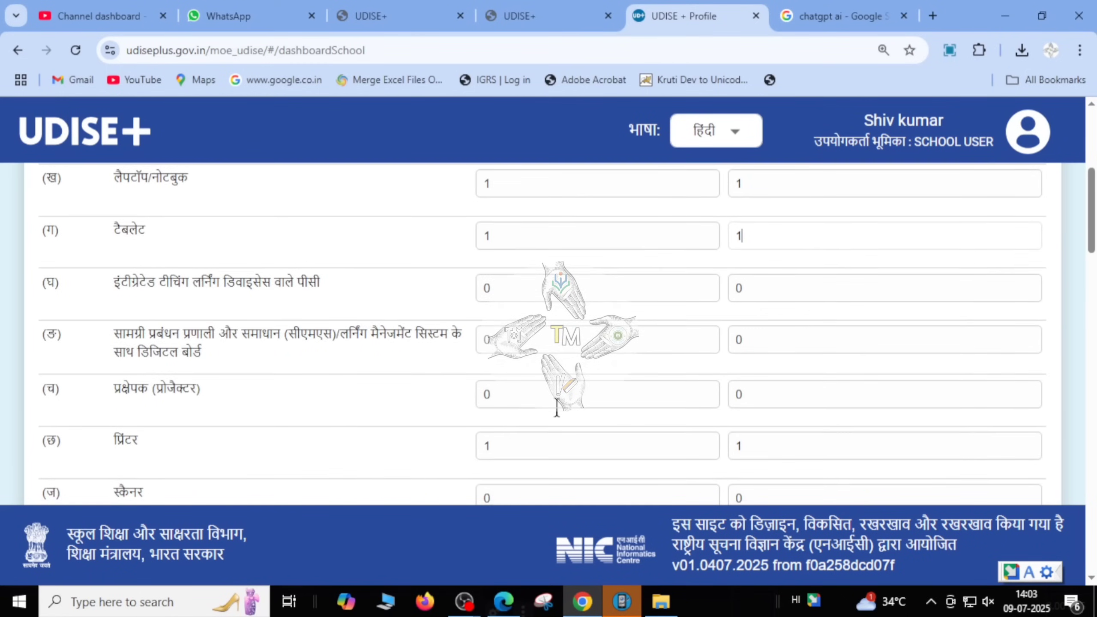
pyautogui.scroll(-2, 557, 407)
pyautogui.scroll(-1, 556, 406)
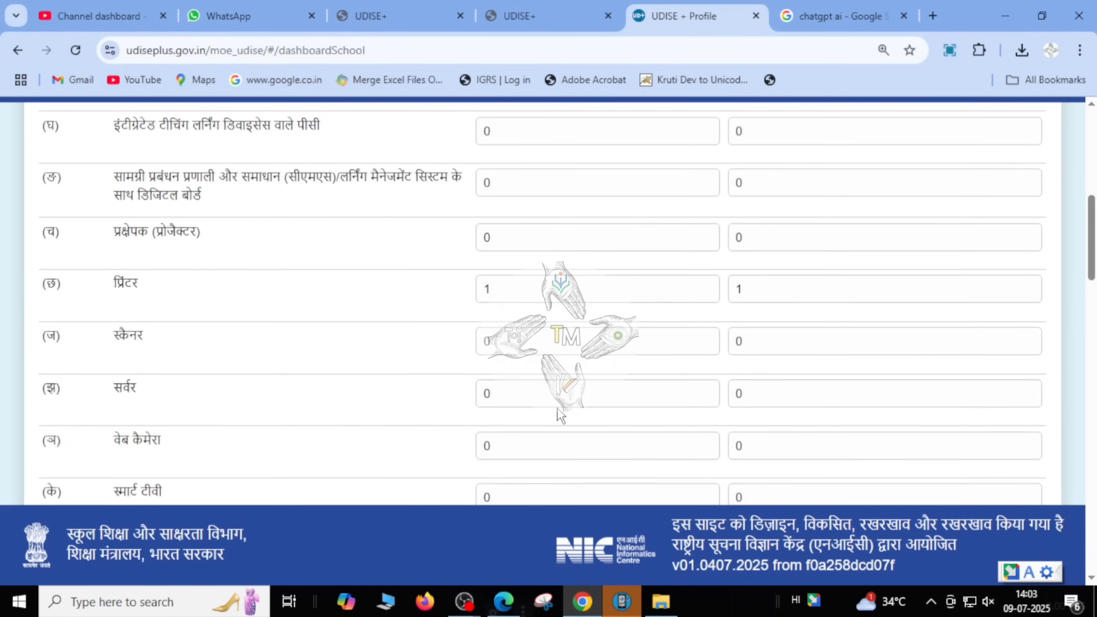
pyautogui.scroll(4, 561, 416)
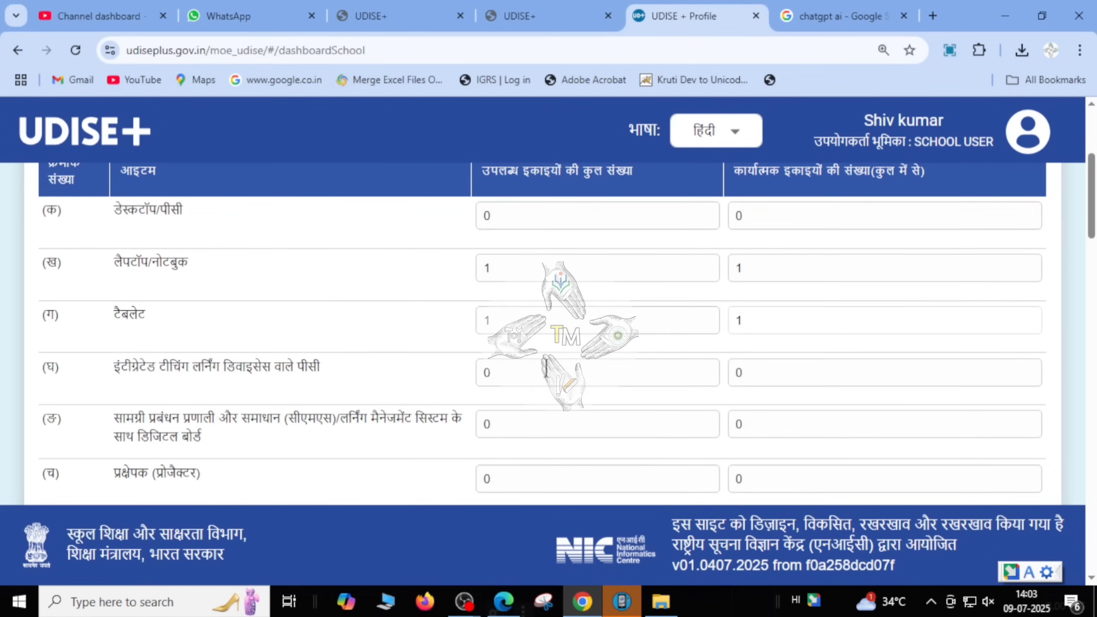
pyautogui.click(515, 265)
pyautogui.write('0')
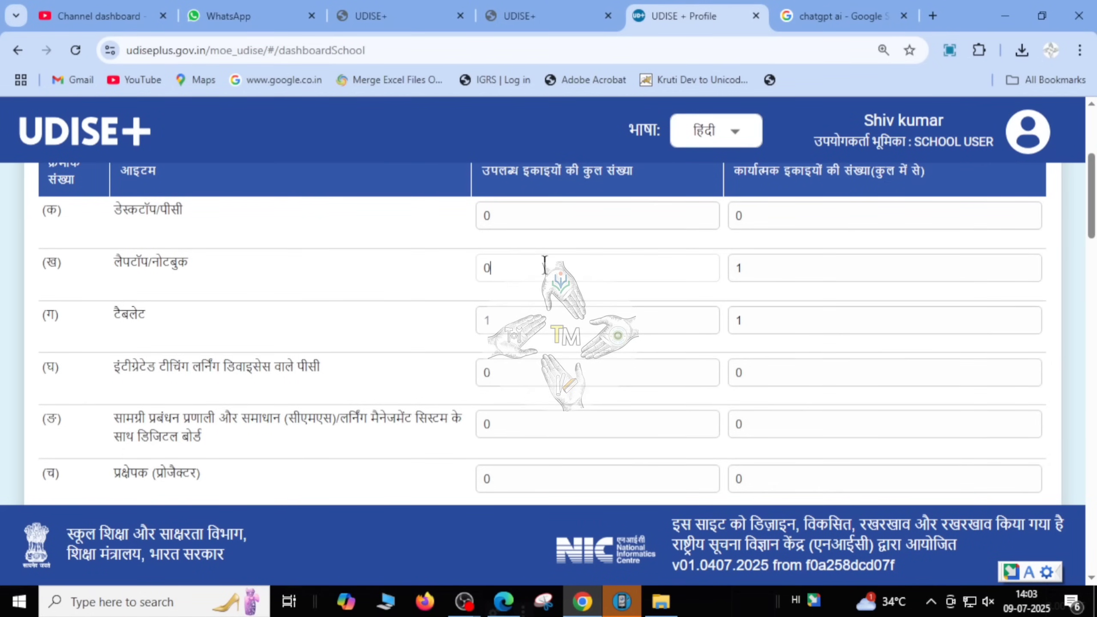
pyautogui.click(757, 263)
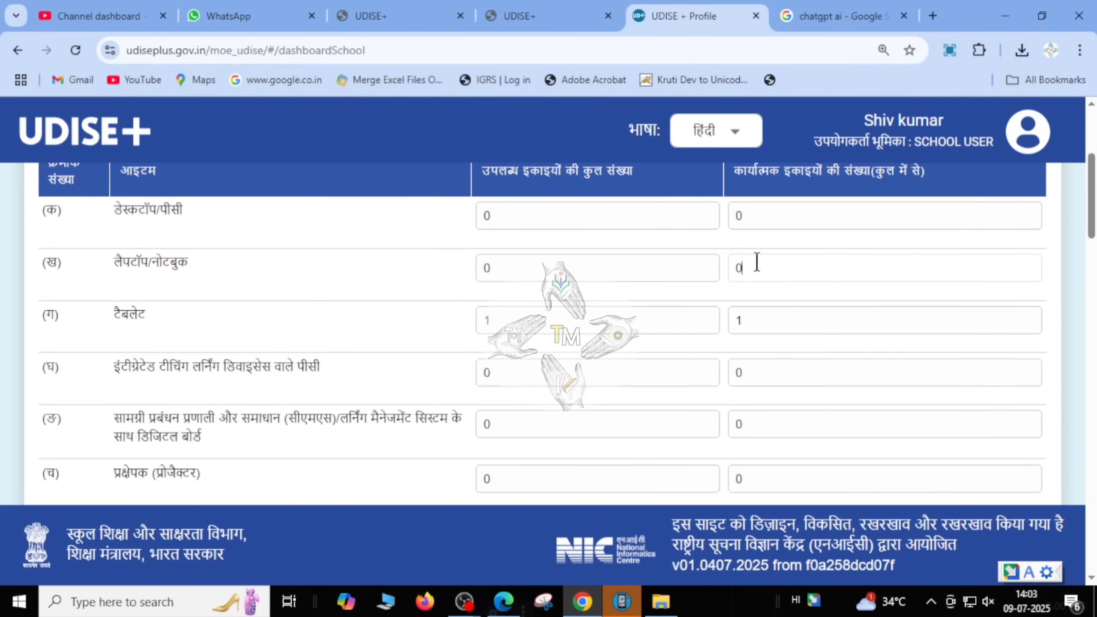
# Step: Review the total and functional unit counts in the remaining rows of question 2.24, including प्रिंटर, स्कैनर, वेब कैमेरा, स्मार्ट टीवी and मोबाइल फोन
pyautogui.scroll(-3, 757, 262)
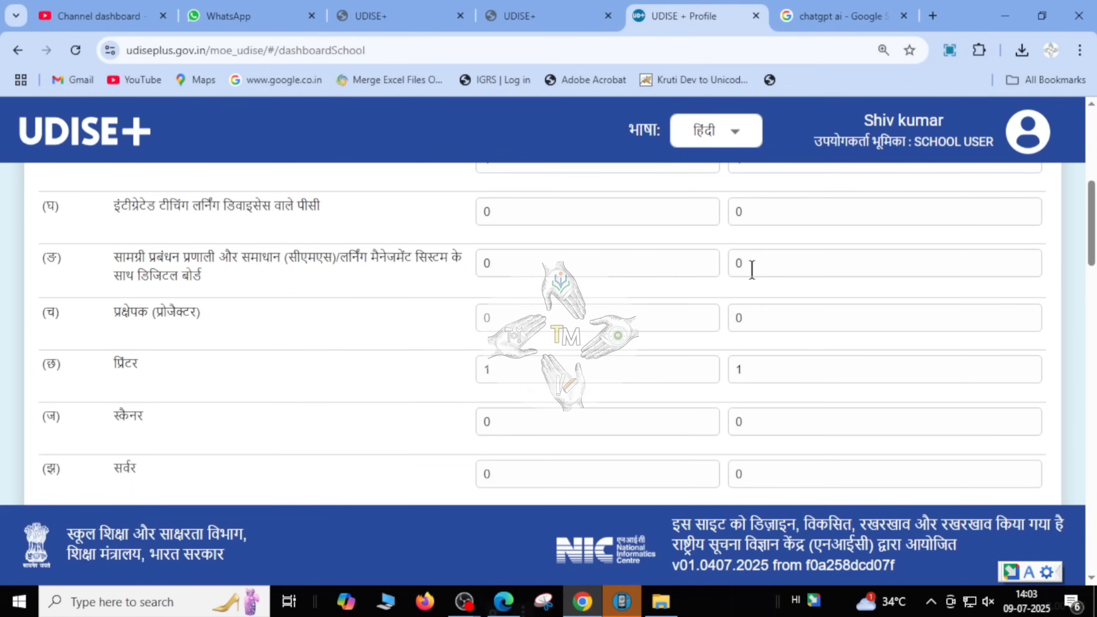
pyautogui.scroll(-3, 752, 268)
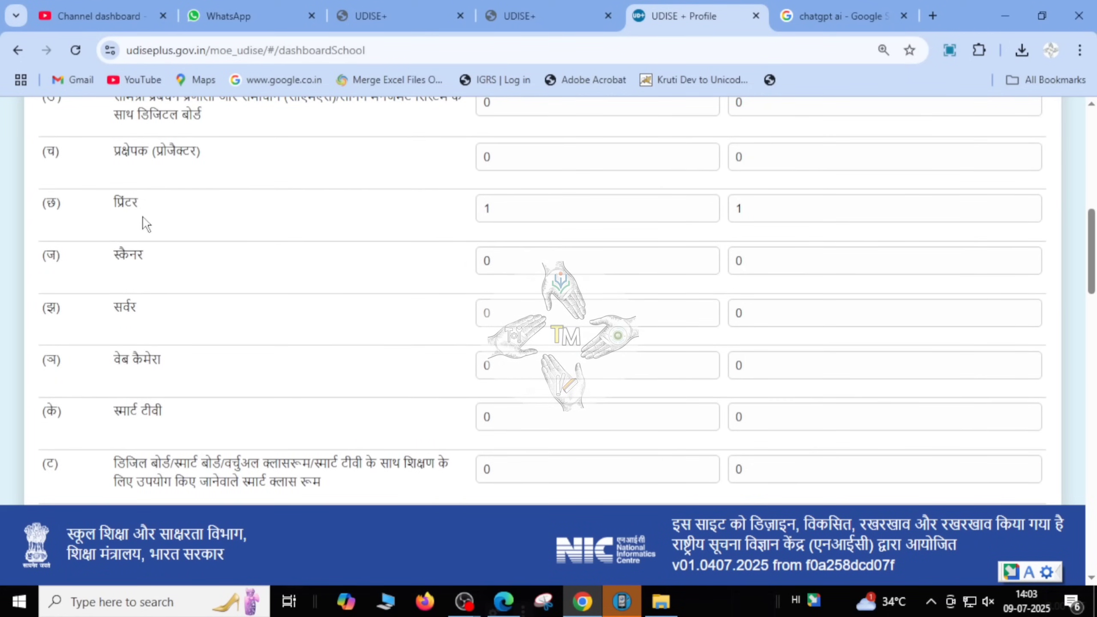
pyautogui.moveTo(121, 200); pyautogui.dragTo(160, 202)
pyautogui.click(573, 213)
pyautogui.click(843, 212)
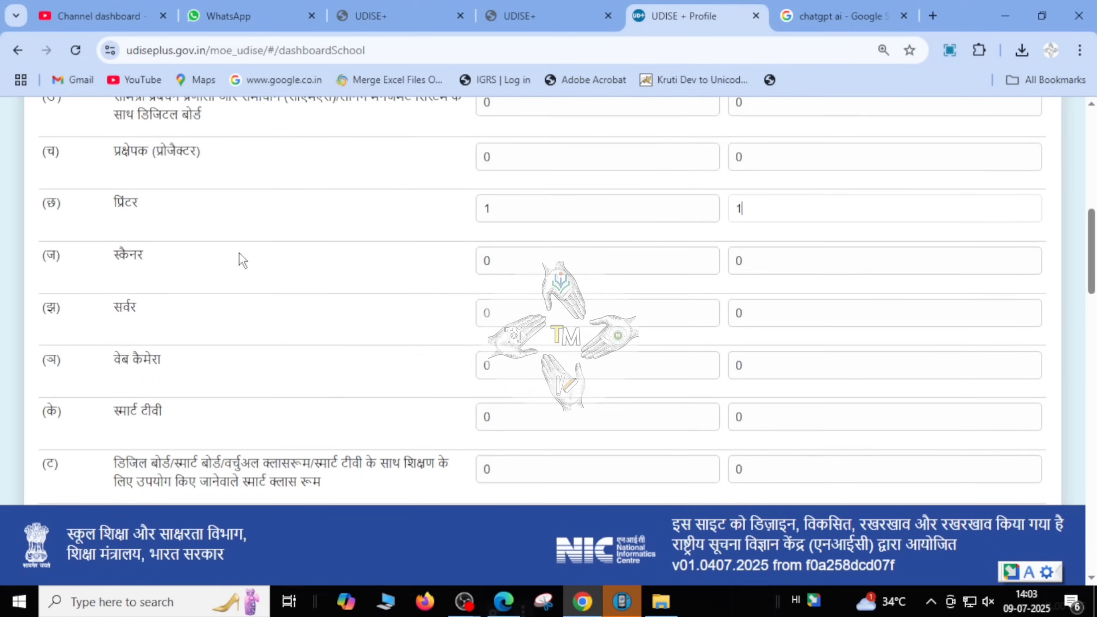
pyautogui.click(218, 252)
pyautogui.click(547, 268)
pyautogui.click(793, 270)
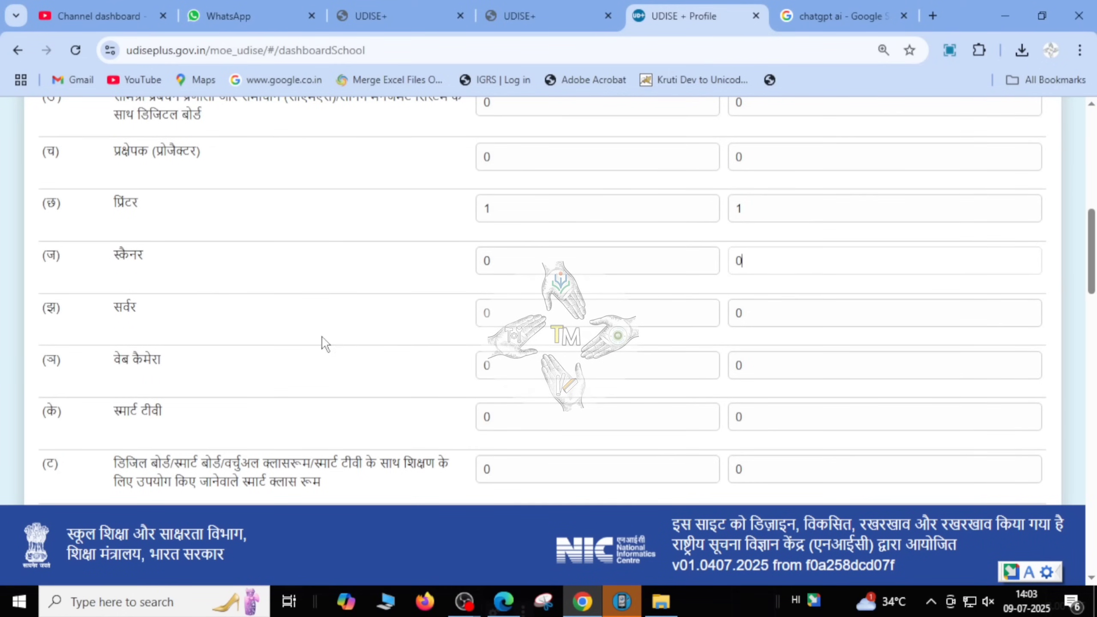
pyautogui.click(552, 368)
pyautogui.scroll(-2, 561, 365)
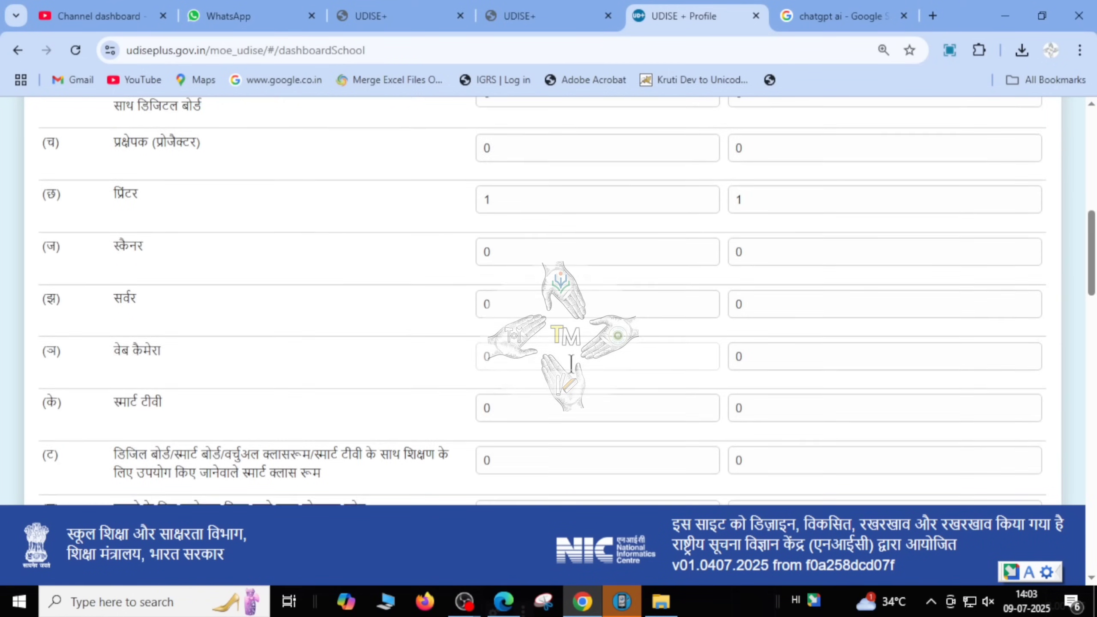
pyautogui.click(549, 338)
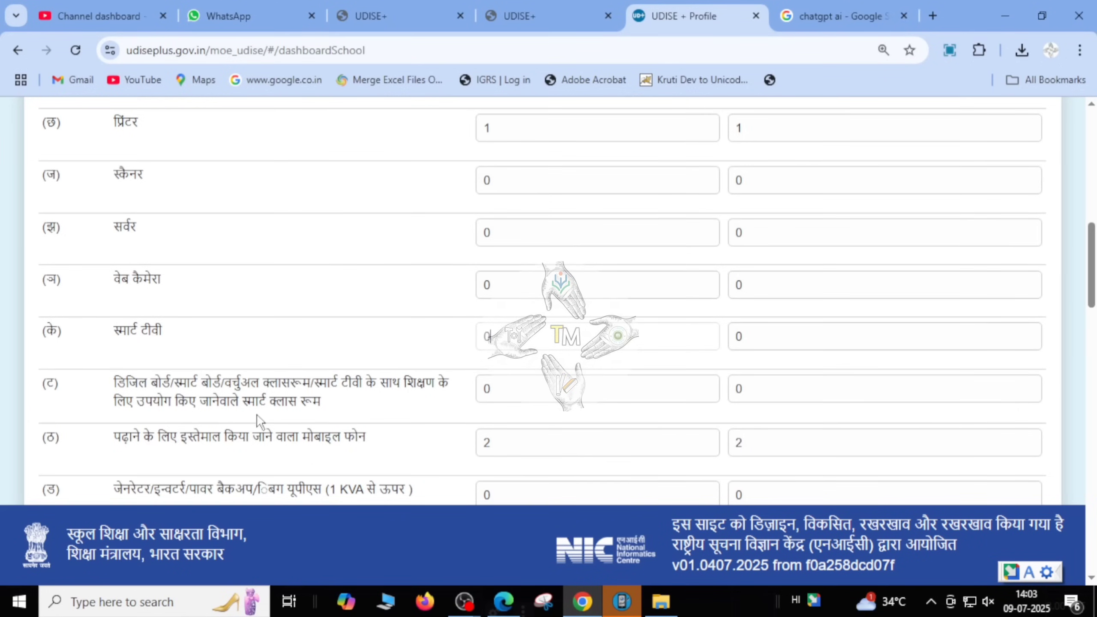
pyautogui.scroll(-2, 534, 397)
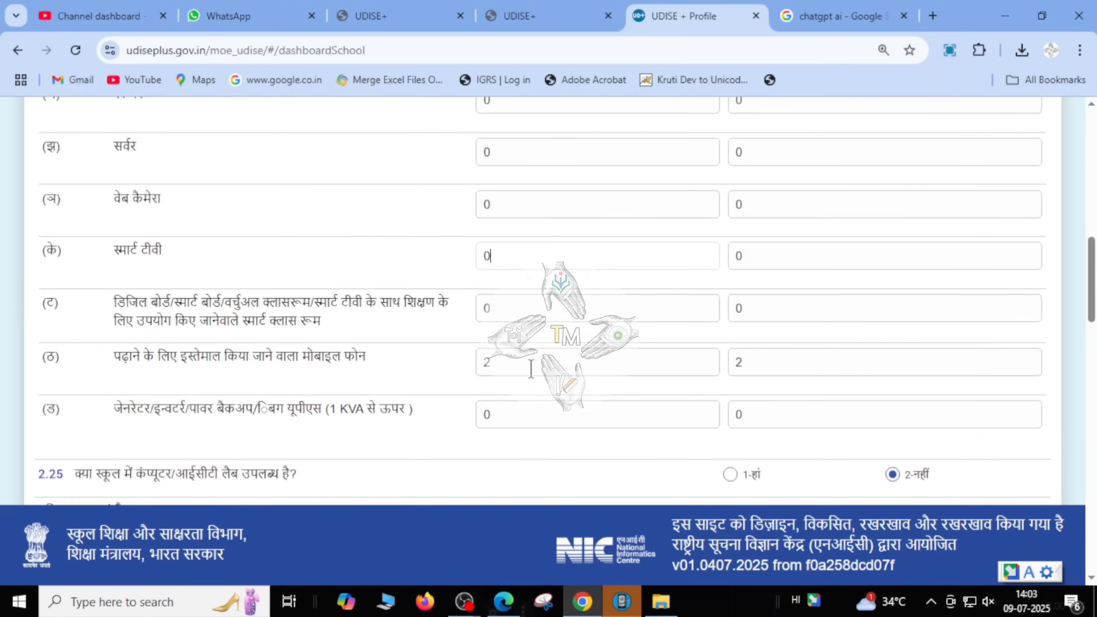
pyautogui.click(530, 364)
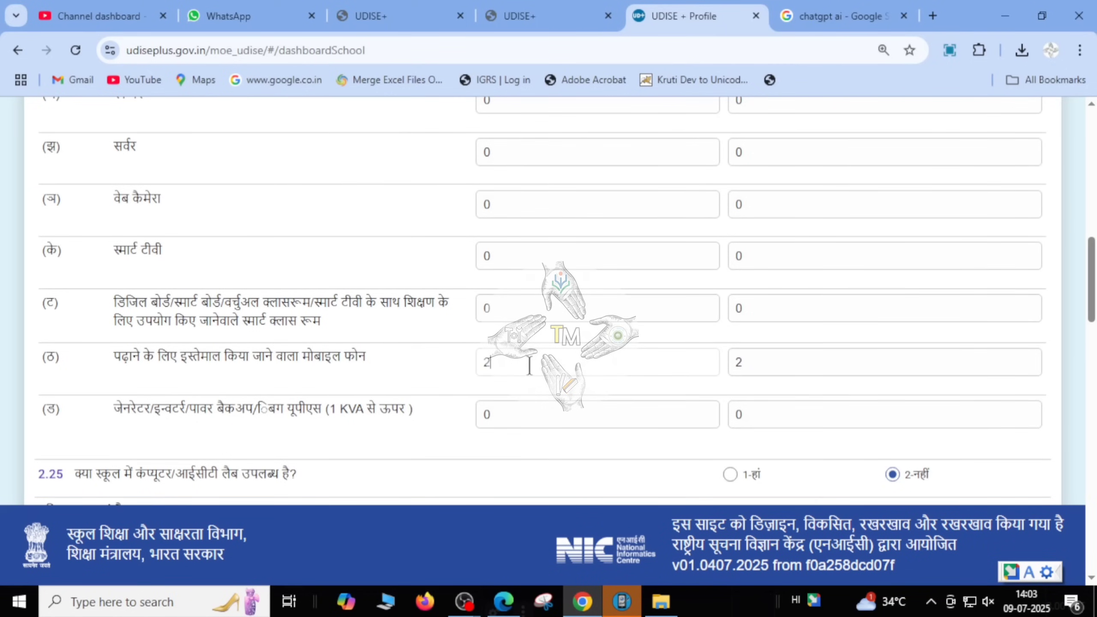
# Step: Answer 1-हां for computer/ICT lab availability in question 2.25 and 1-हां for a separate lab room, leaving the two count fields blank
pyautogui.scroll(-3, 530, 365)
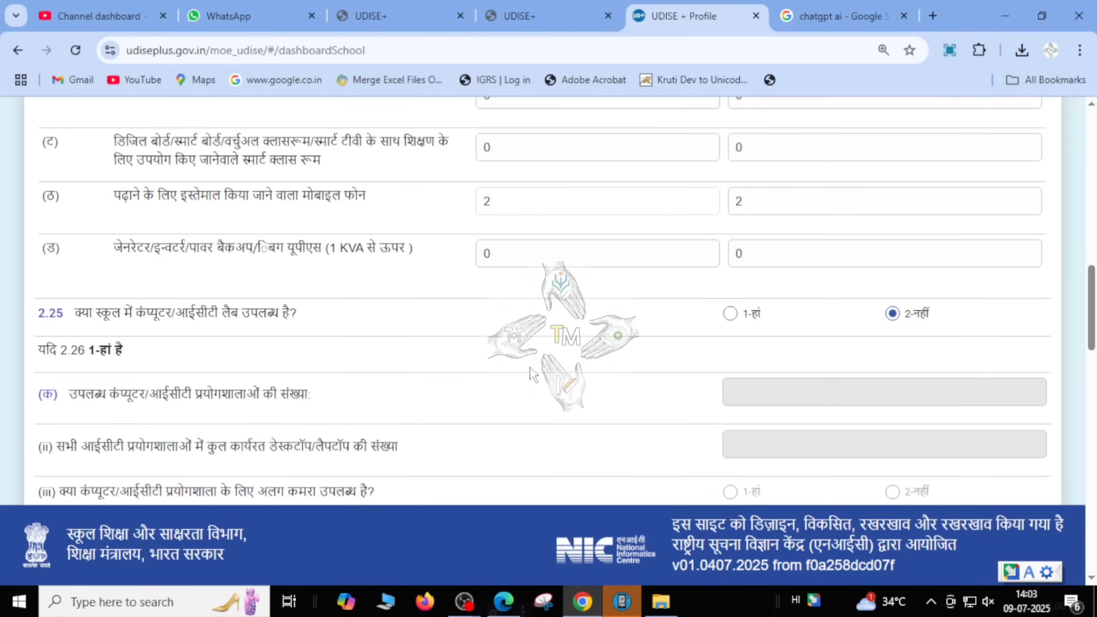
pyautogui.click(730, 313)
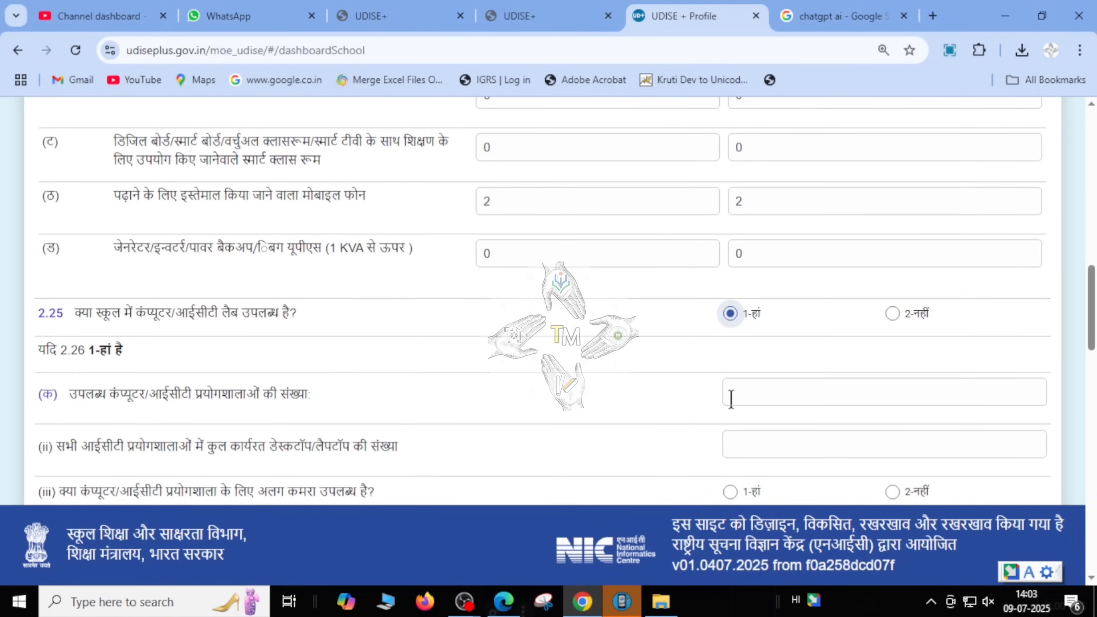
pyautogui.click(784, 392)
pyautogui.scroll(-2, 785, 393)
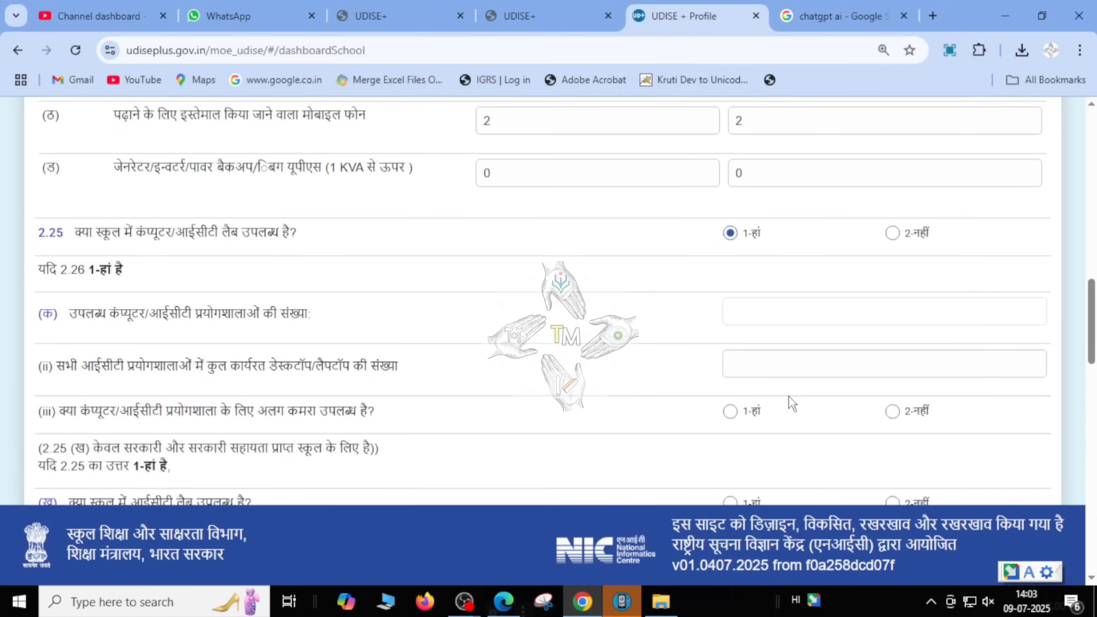
pyautogui.click(763, 365)
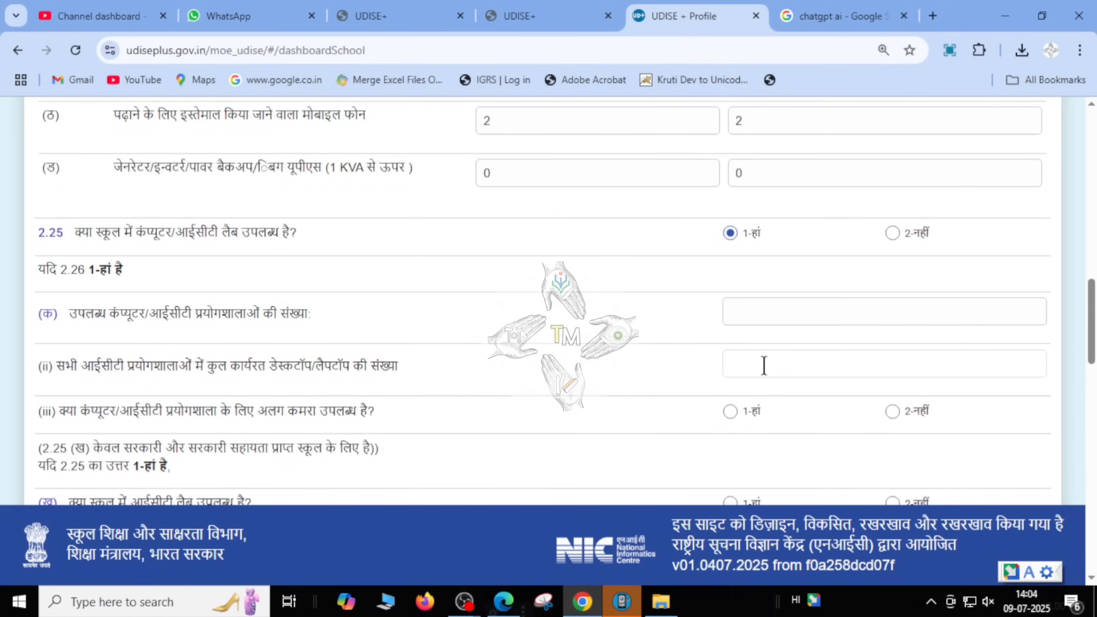
pyautogui.scroll(-2, 764, 365)
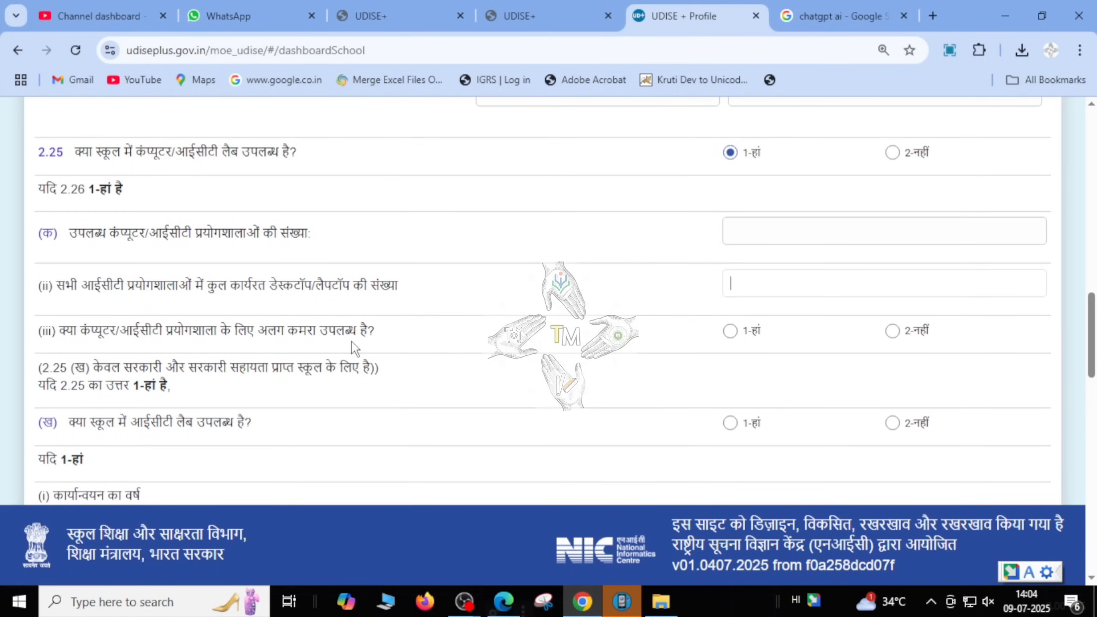
pyautogui.click(730, 331)
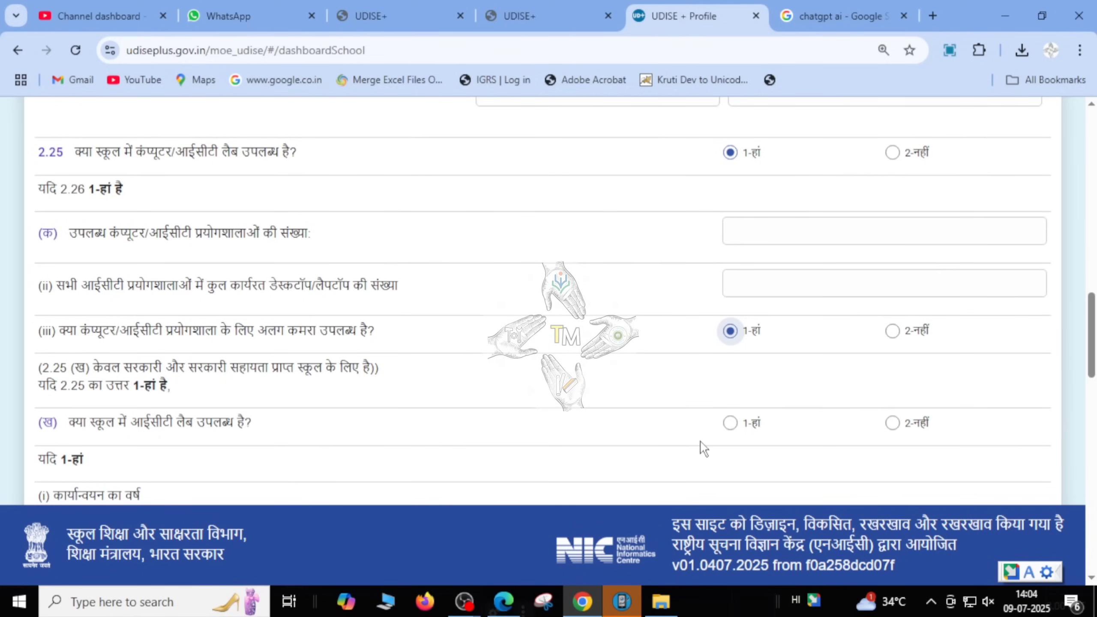
# Step: Answer 1-हां for ICT lab availability in 2.25 (ख) and 1-हां for the lab working, leaving the implementation year blank
pyautogui.scroll(-2, 703, 448)
pyautogui.click(731, 343)
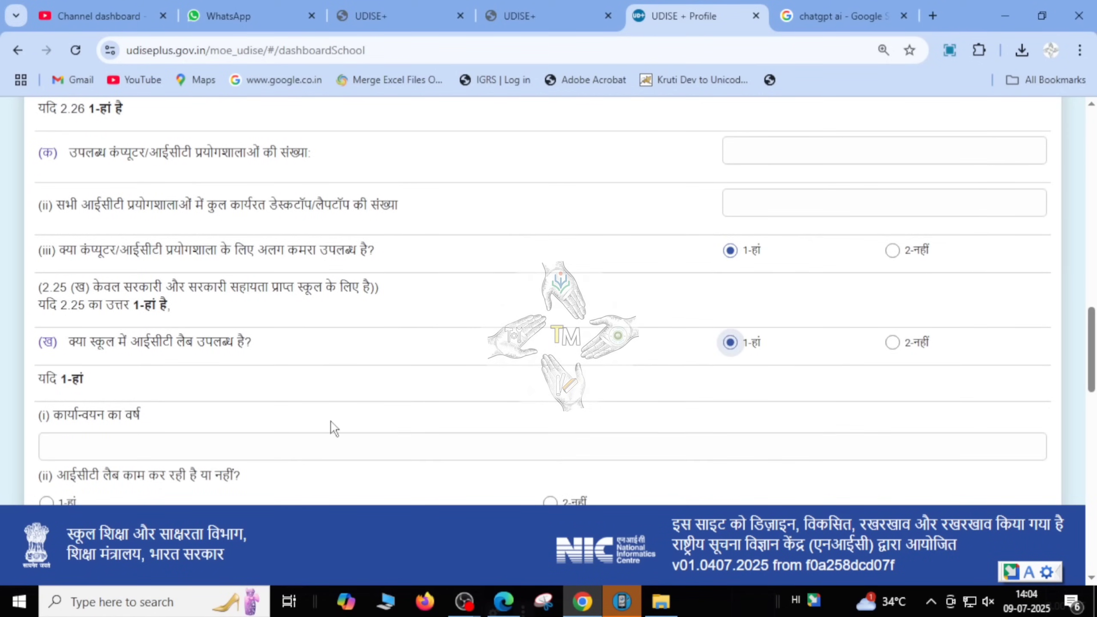
pyautogui.scroll(-2, 331, 428)
pyautogui.click(291, 362)
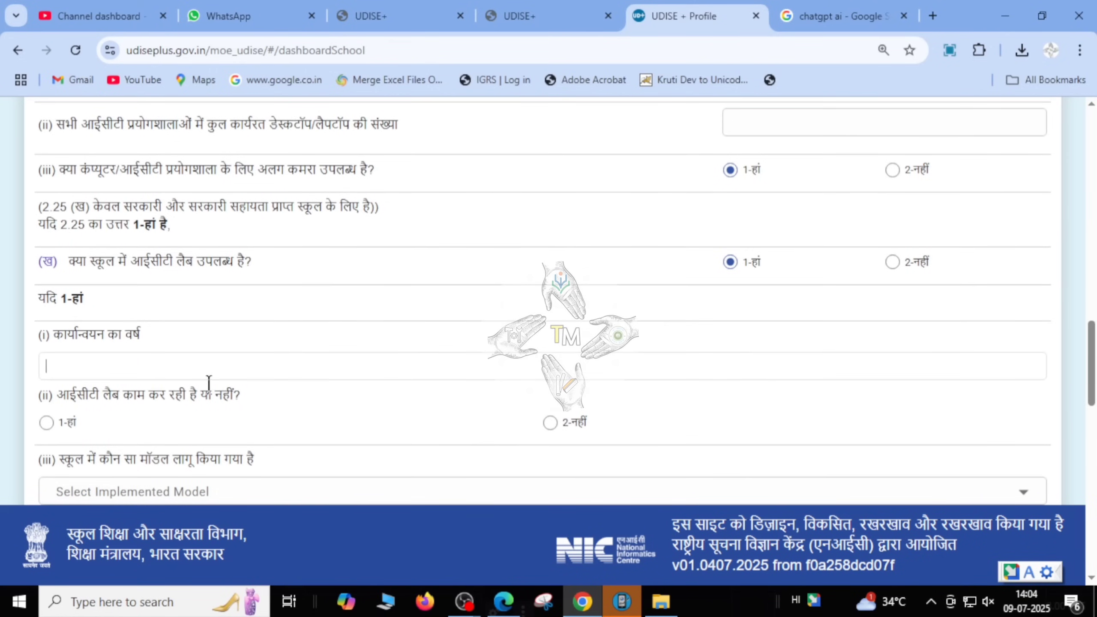
pyautogui.click(46, 423)
# Step: Choose 1-BOOT Model as the implemented ICT lab model and 1-Full Time as the ICT instructor type
pyautogui.scroll(-1, 219, 428)
pyautogui.scroll(-1, 218, 426)
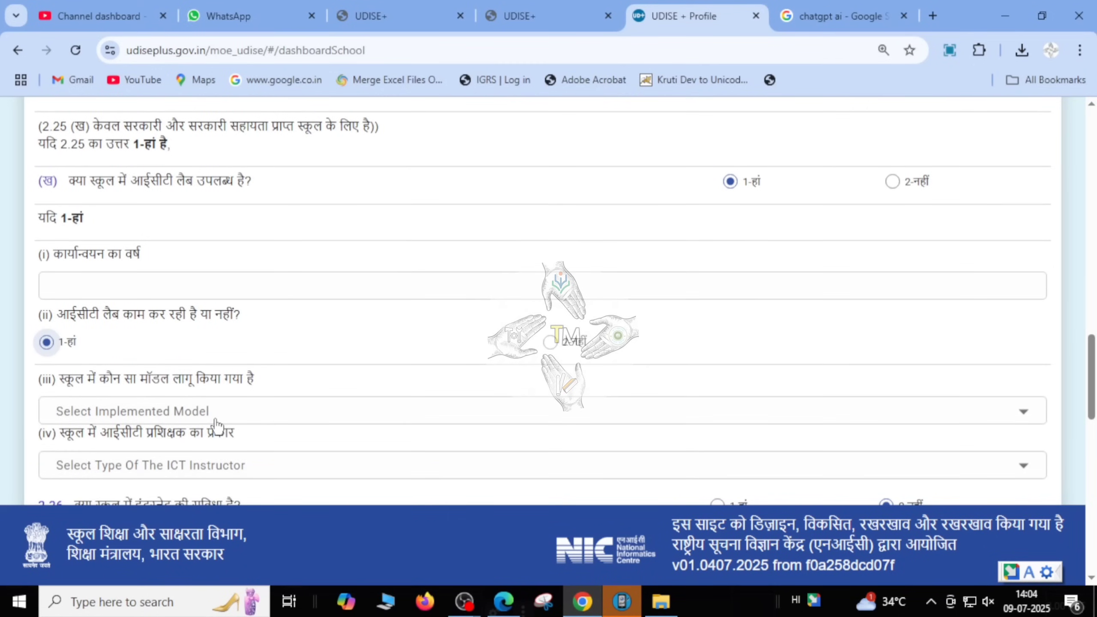
pyautogui.click(225, 414)
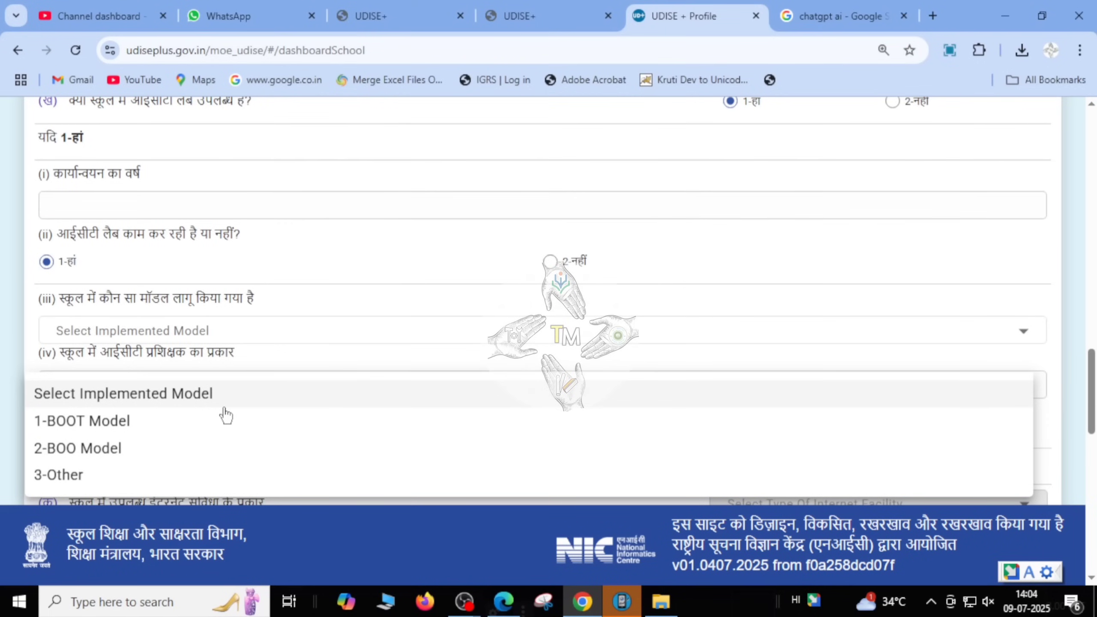
pyautogui.click(142, 409)
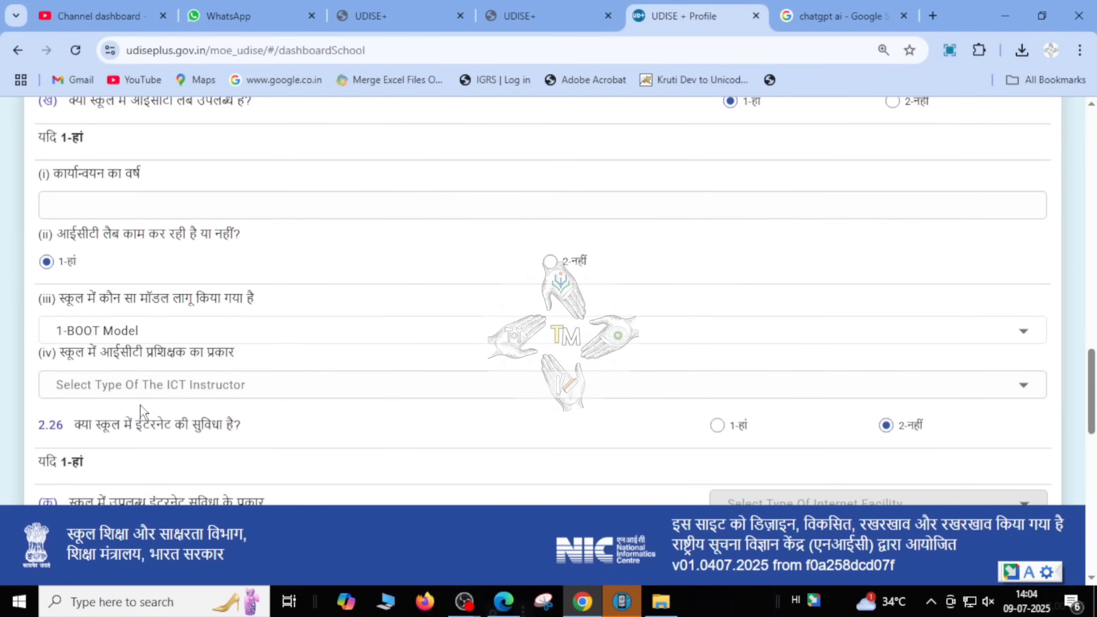
pyautogui.click(161, 397)
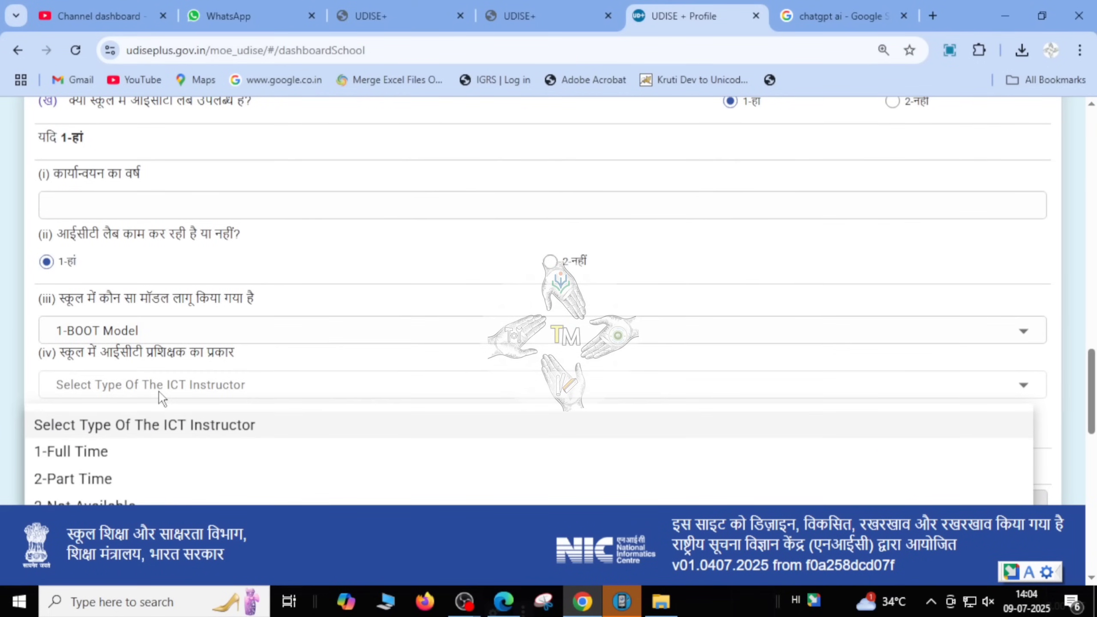
pyautogui.scroll(-2, 152, 446)
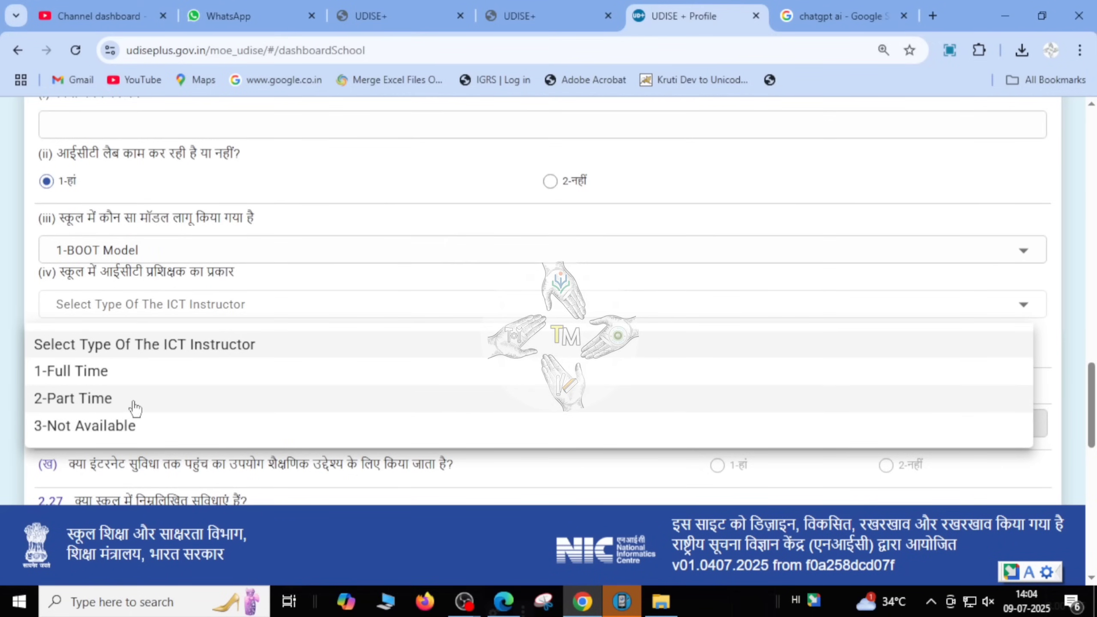
pyautogui.click(129, 375)
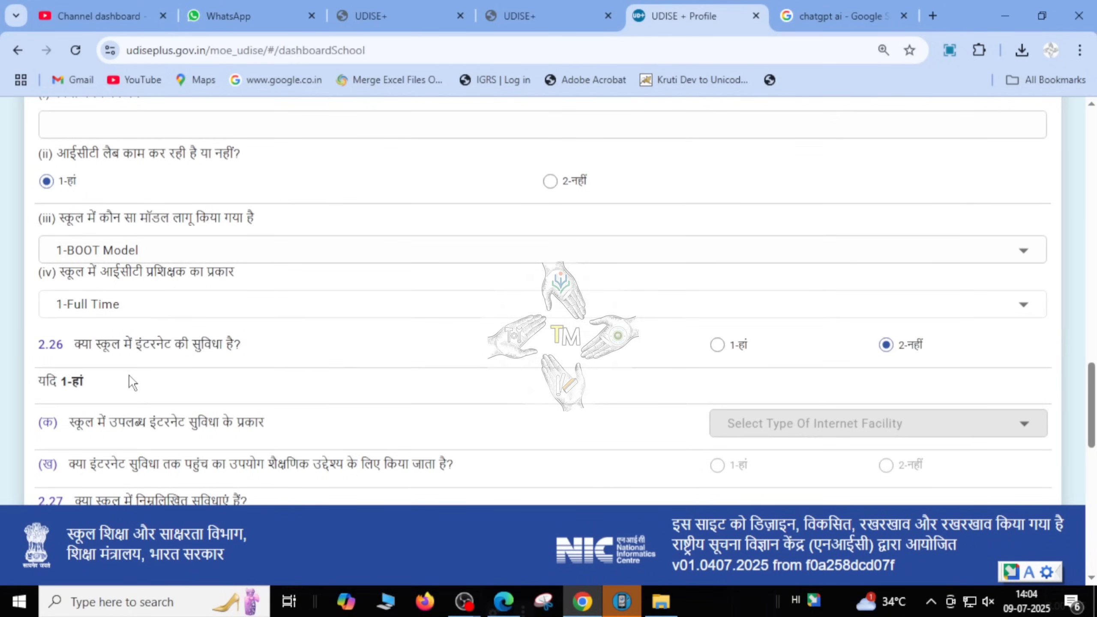
# Step: Answer 1-हां for internet facility in question 2.26, with type 4-Mobile Phone Internet and 1-हां for educational use
pyautogui.click(716, 345)
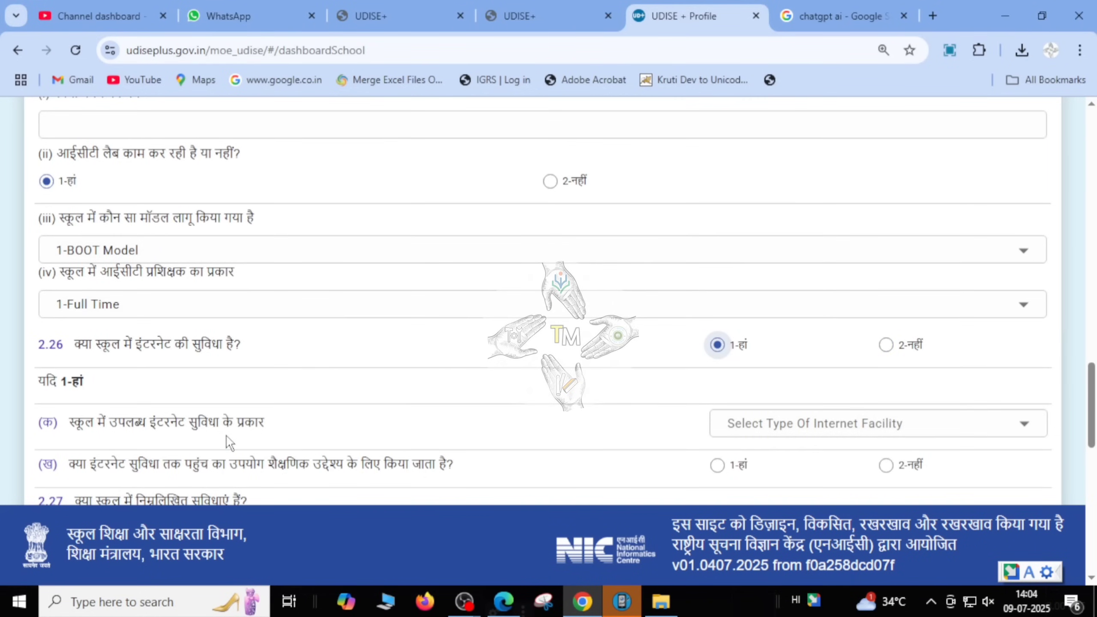
pyautogui.scroll(-2, 854, 374)
pyautogui.click(853, 346)
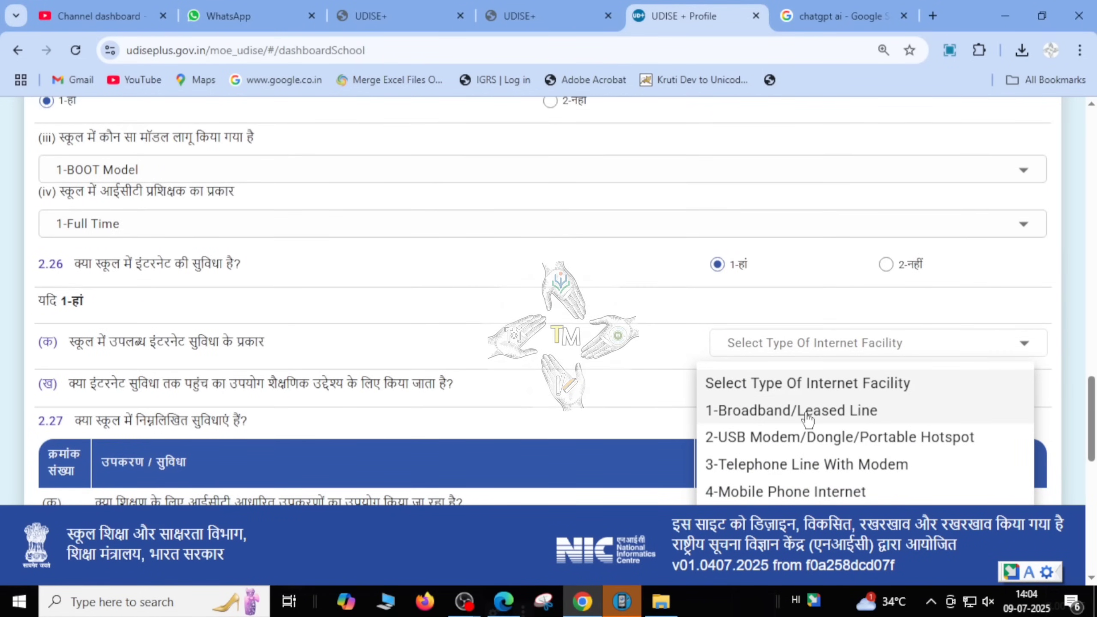
pyautogui.scroll(-2, 808, 450)
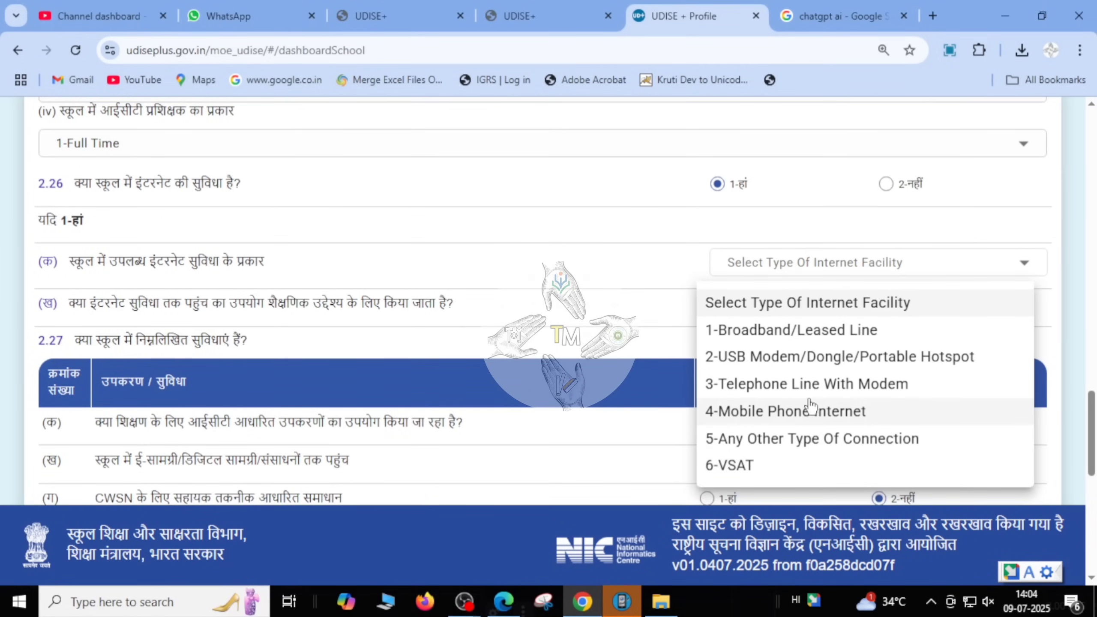
pyautogui.click(807, 411)
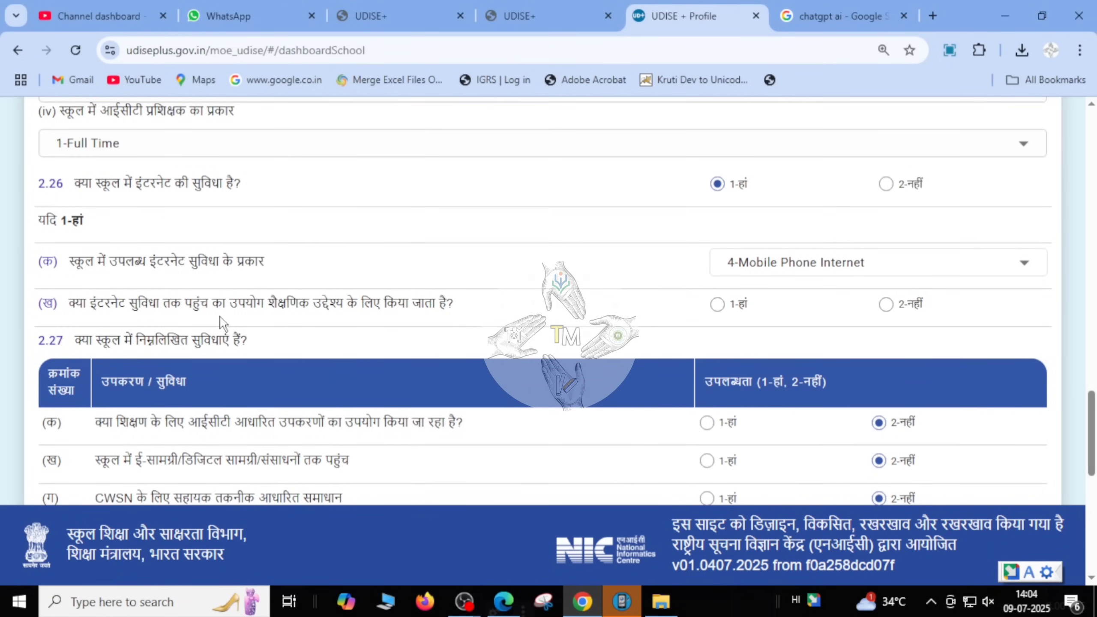
pyautogui.click(716, 304)
# Step: Answer 1-हां in question 2.27 for (क) ICT-based tools used for teaching and (ख) access to e-content/digital resources
pyautogui.scroll(-2, 715, 306)
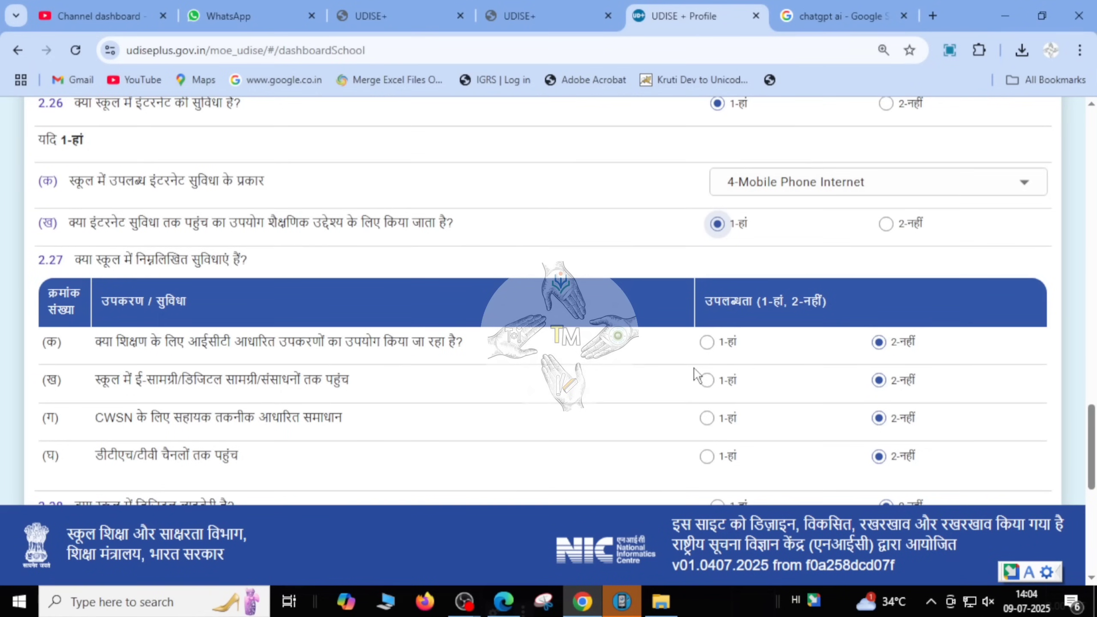
pyautogui.click(706, 342)
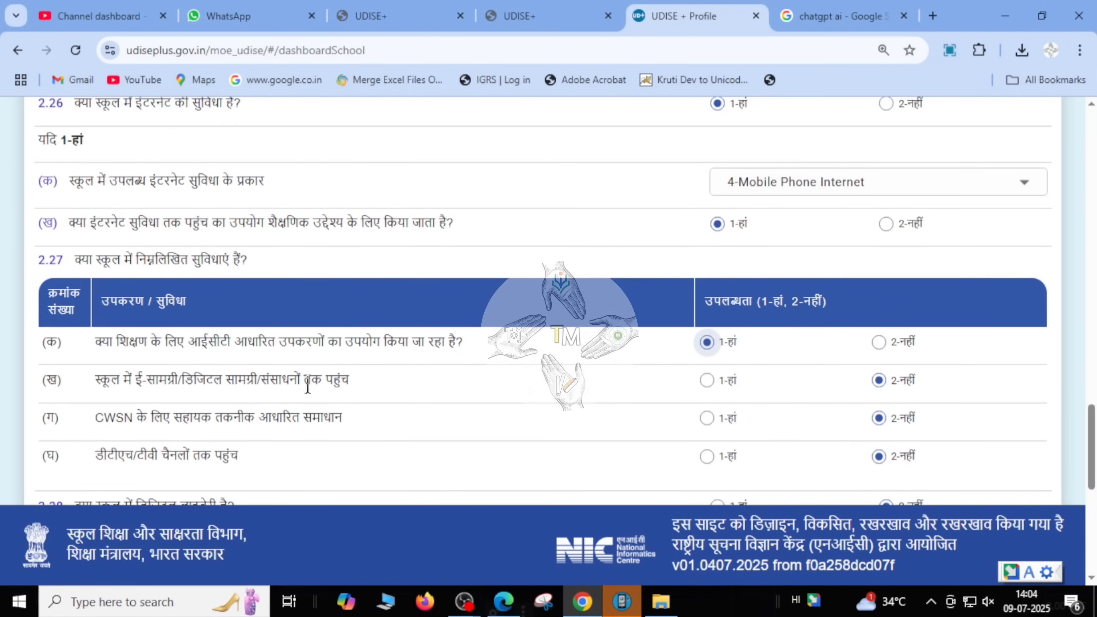
pyautogui.click(707, 380)
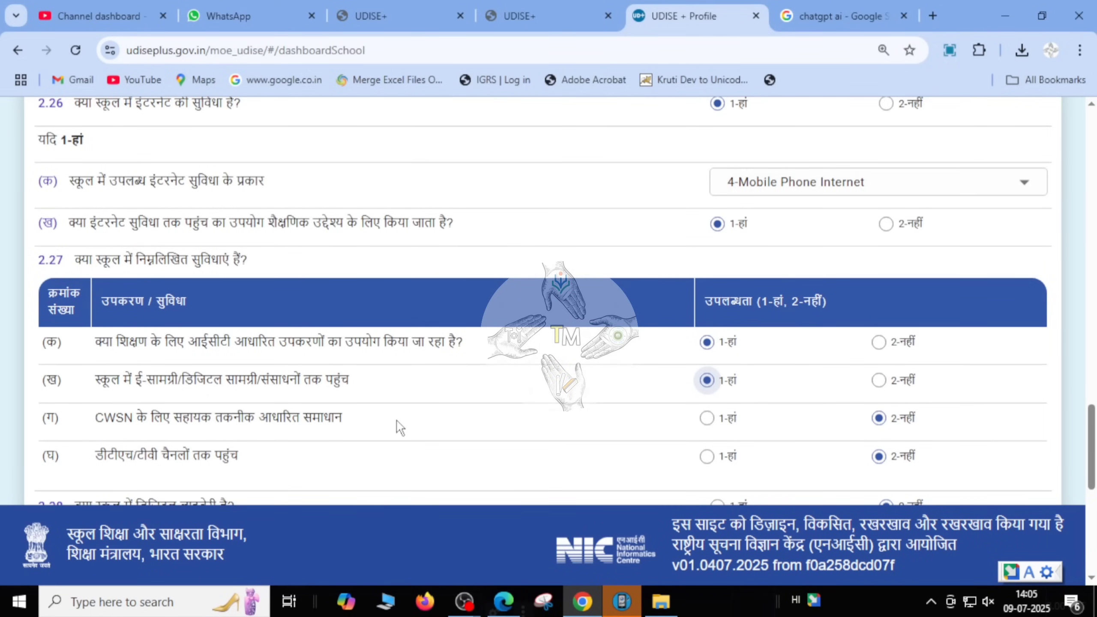
pyautogui.scroll(-2, 399, 428)
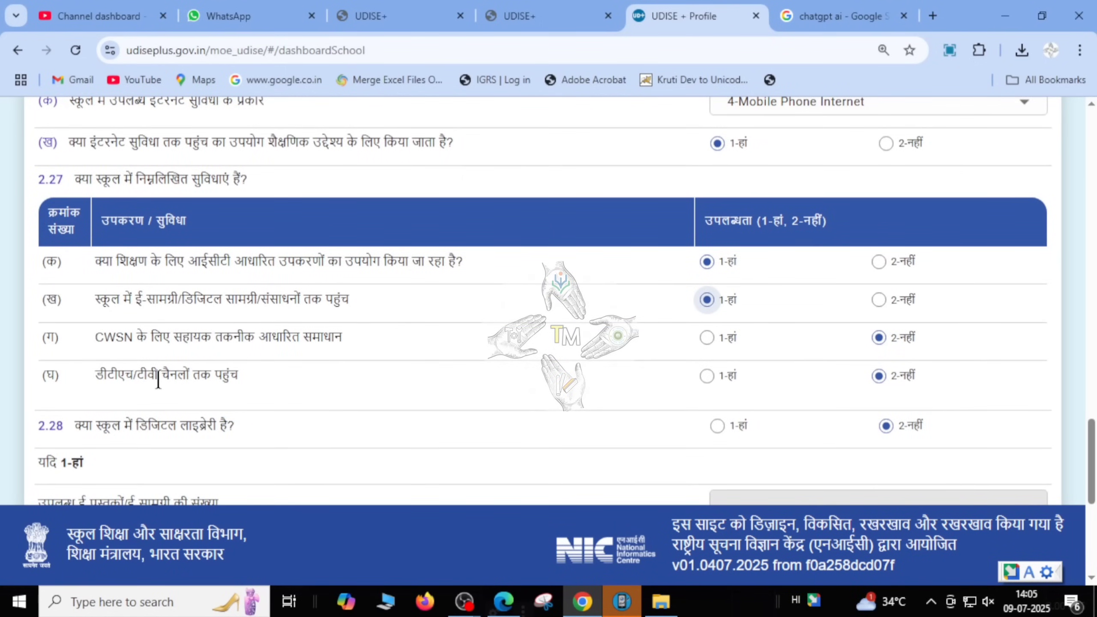
# Step: Answer 1-हां in question 2.27 for (घ) access to DTH/TV channels, and return to the dashboard without submitting the form
pyautogui.click(706, 376)
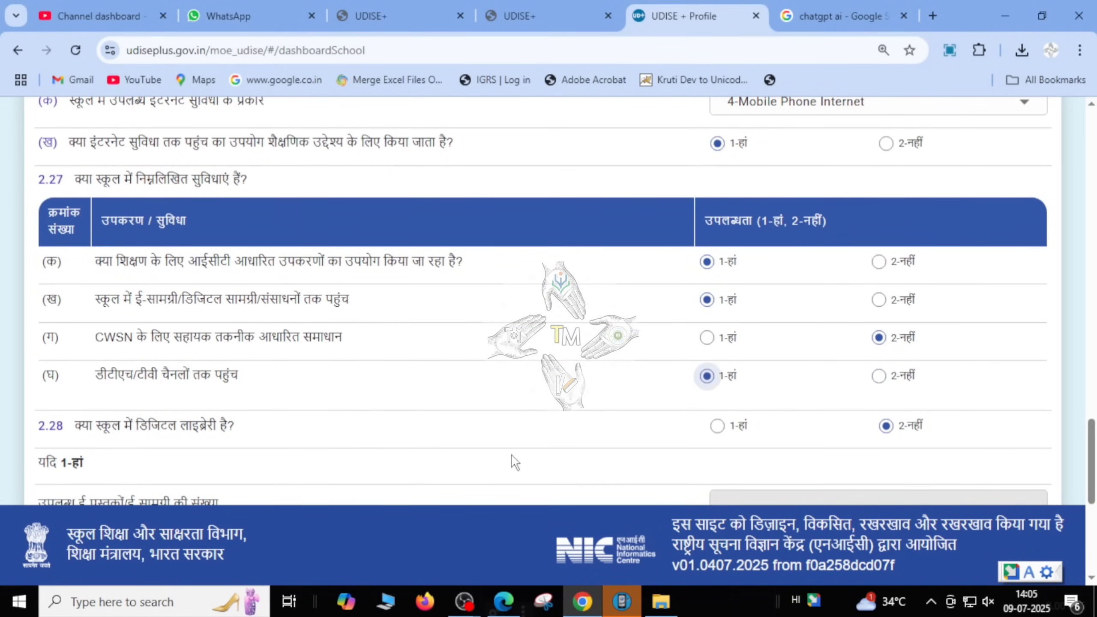
pyautogui.scroll(-2, 345, 456)
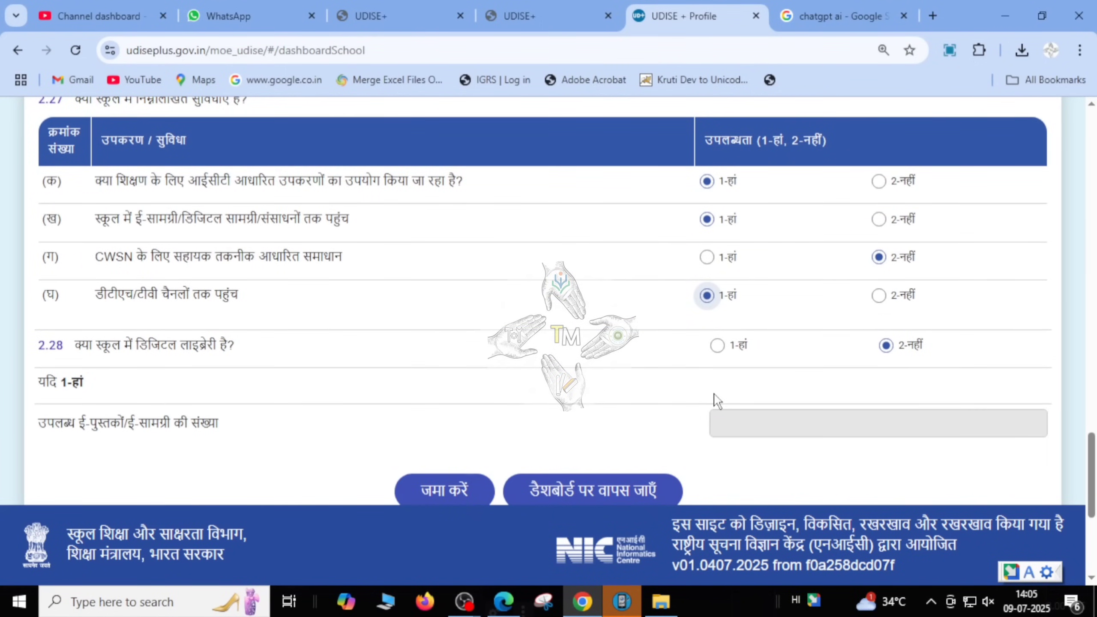
pyautogui.scroll(-2, 717, 400)
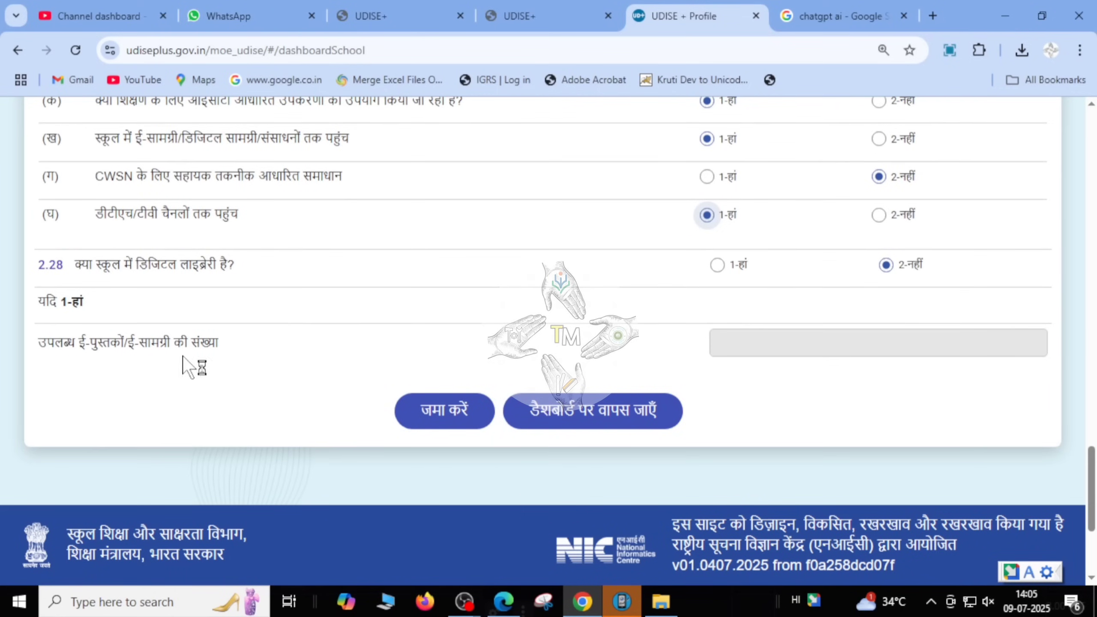
pyautogui.click(601, 420)
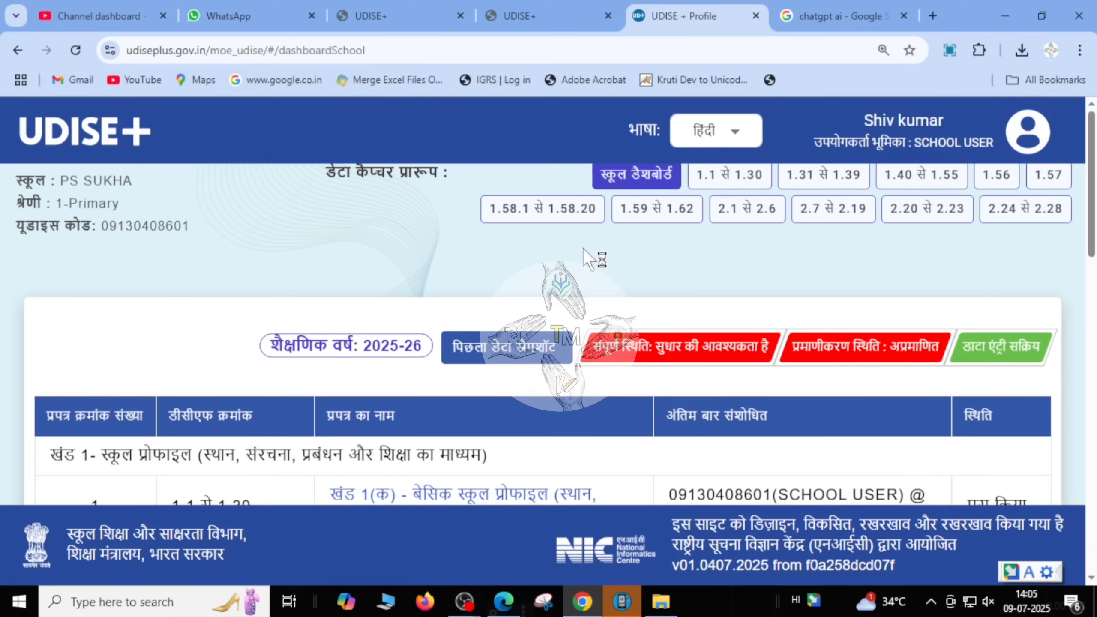
# Step: Check the form statuses on the school dashboard and open form 2.24 से 2.28, भाग ख : कंप्यूटर और डिजिटल पहल
pyautogui.scroll(-3, 583, 255)
pyautogui.scroll(-8, 583, 268)
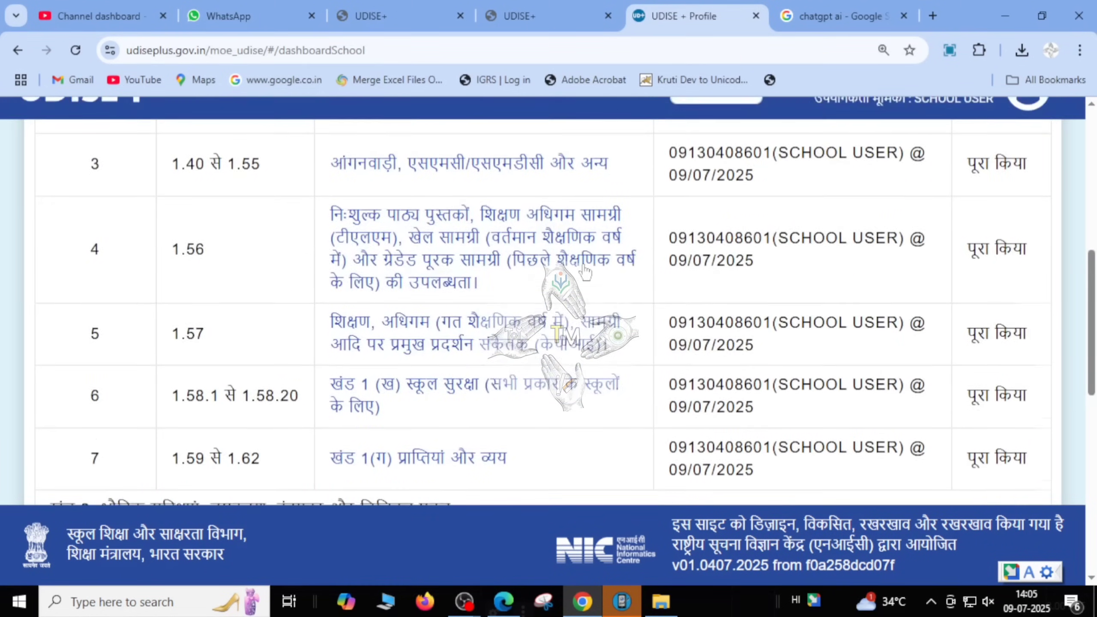
pyautogui.scroll(7, 584, 270)
pyautogui.scroll(-10, 585, 267)
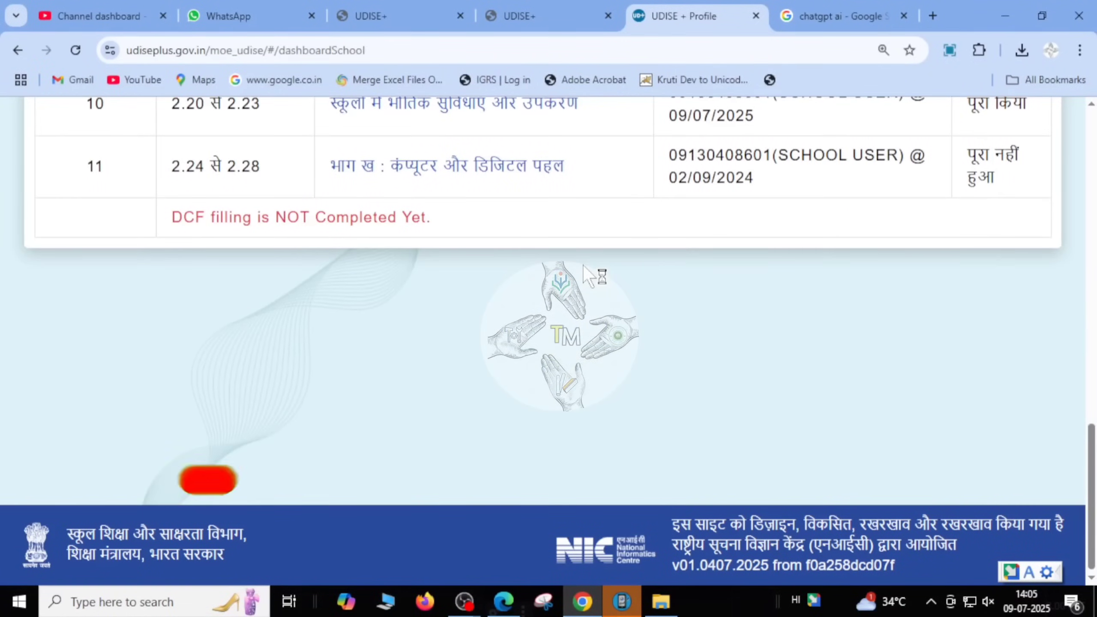
pyautogui.click(477, 167)
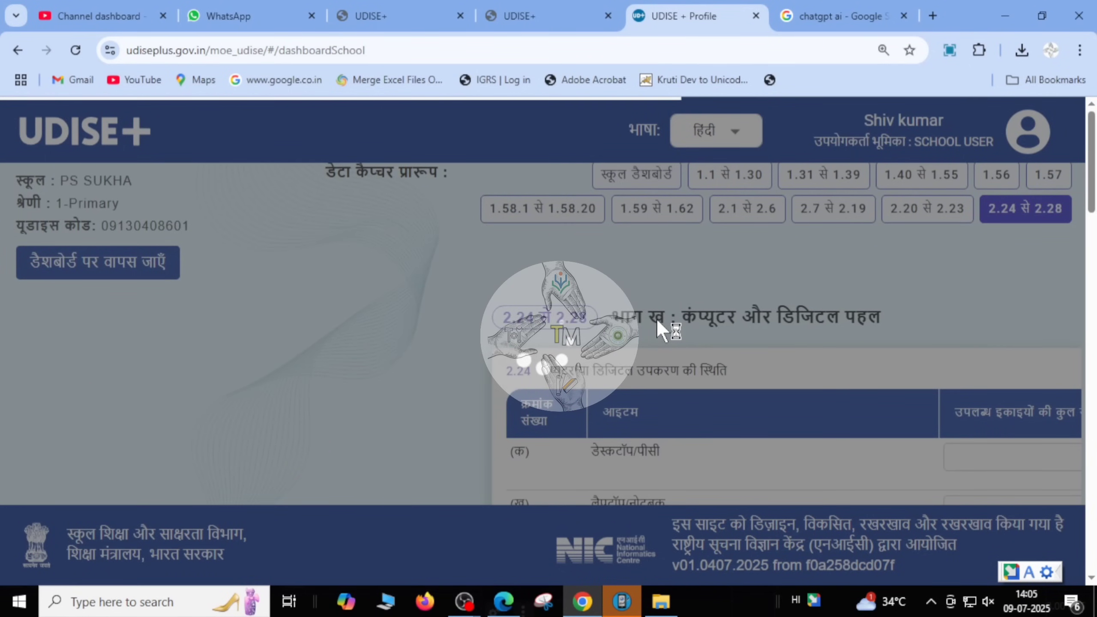
# Step: Submit form 2.24 से 2.28 with its existing answers and return to the school dashboard
pyautogui.scroll(-15, 657, 319)
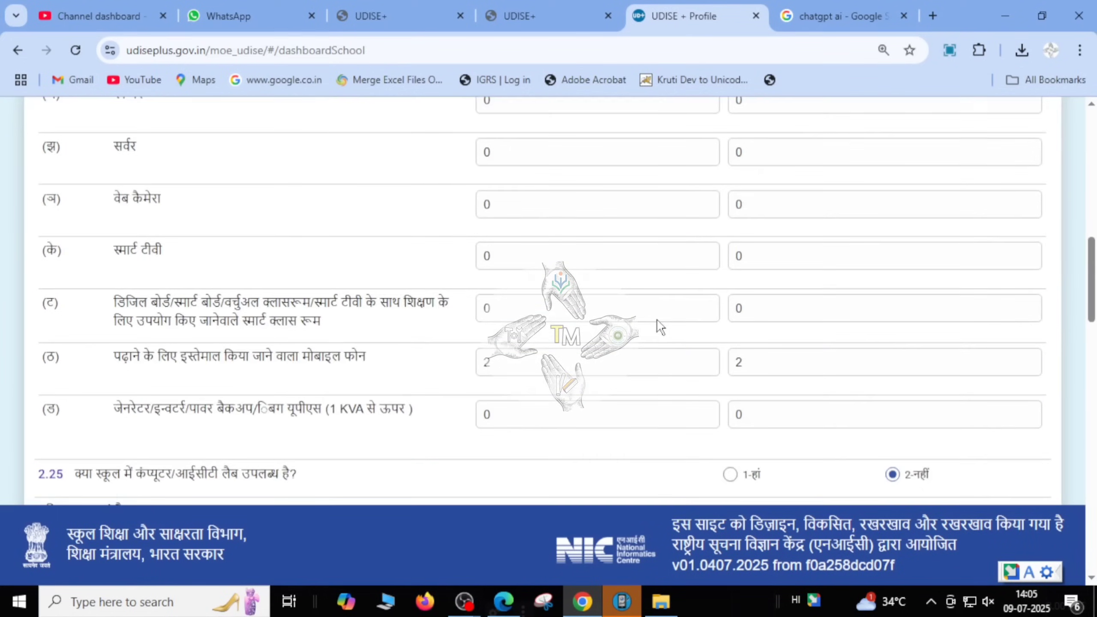
pyautogui.scroll(-8, 660, 324)
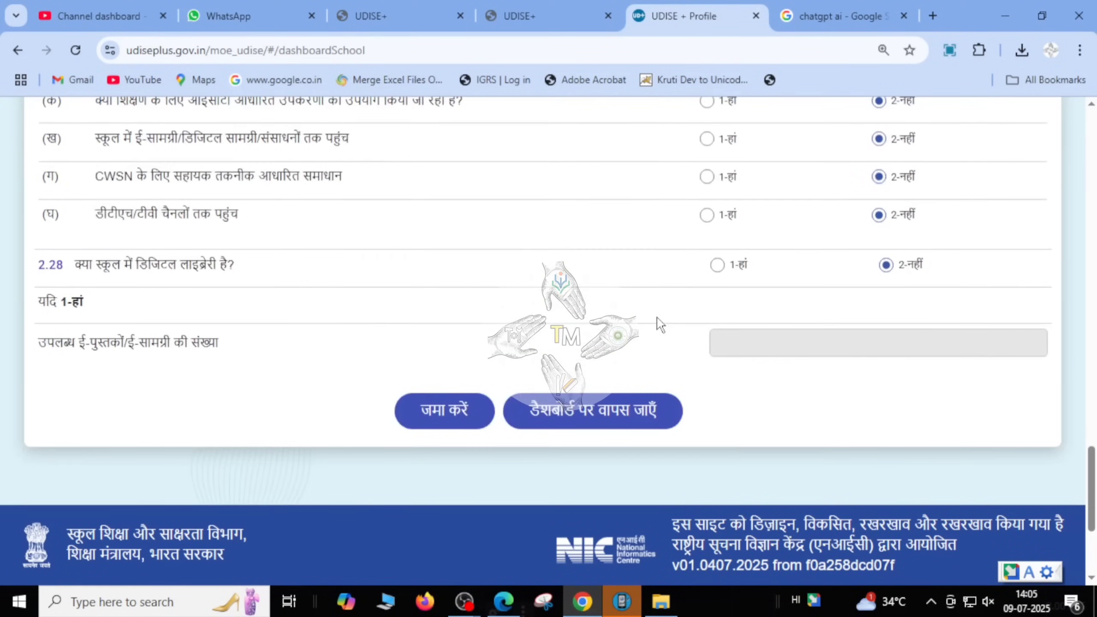
pyautogui.click(434, 411)
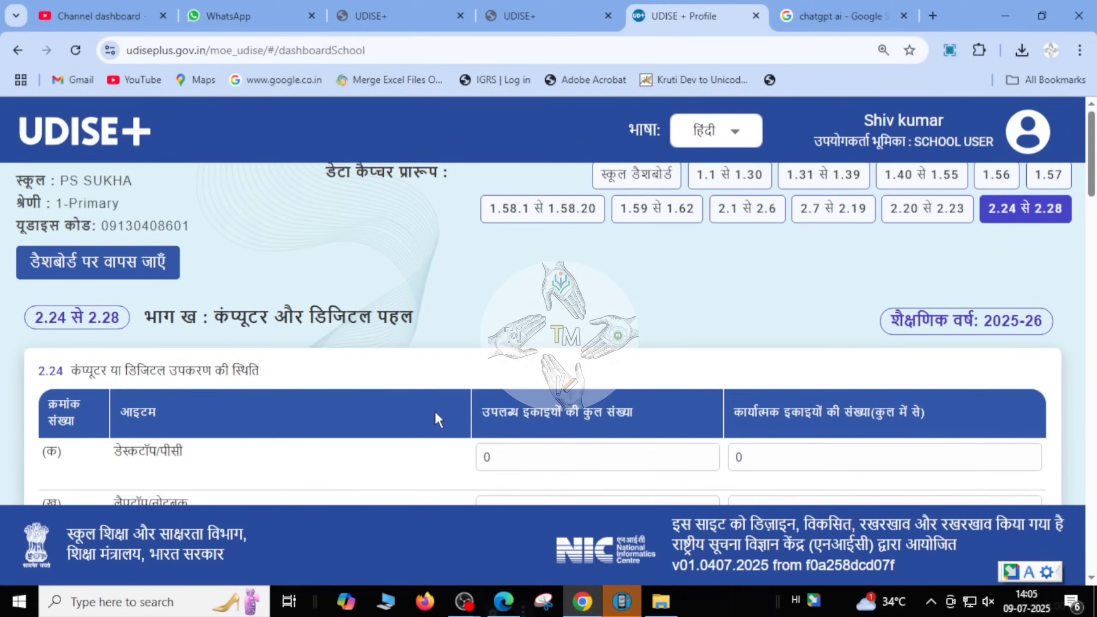
pyautogui.click(109, 254)
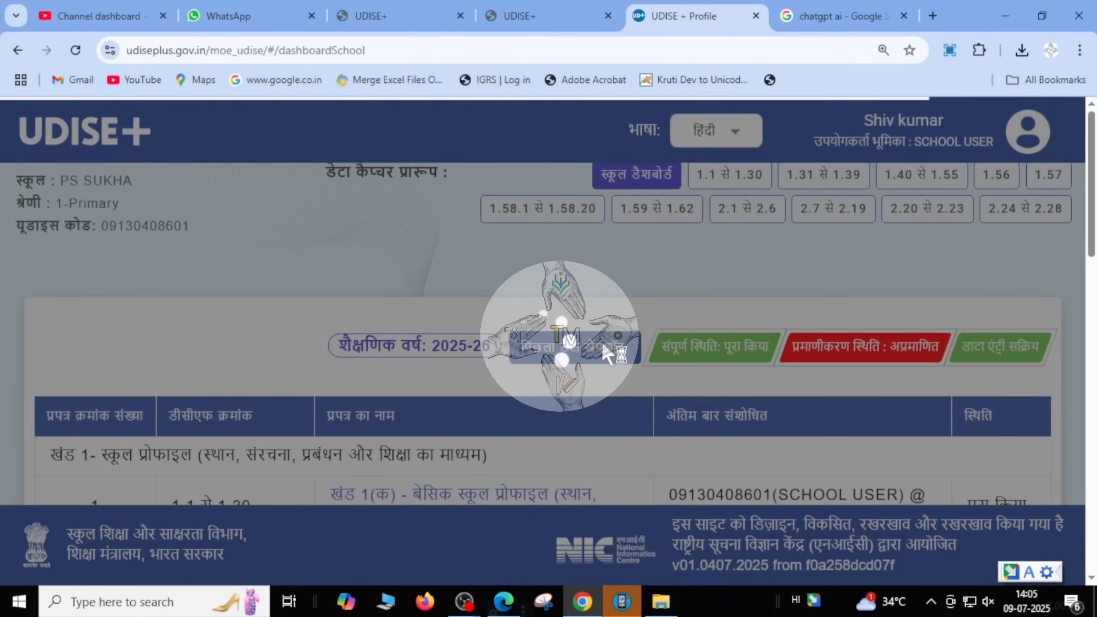